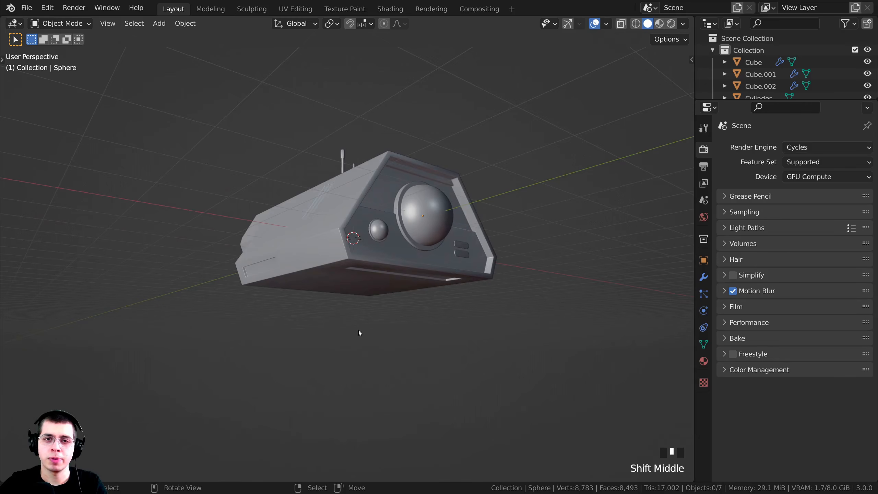
middle_click_drag(363, 336, 470, 203)
middle_click_drag(471, 203, 472, 243, "shift")
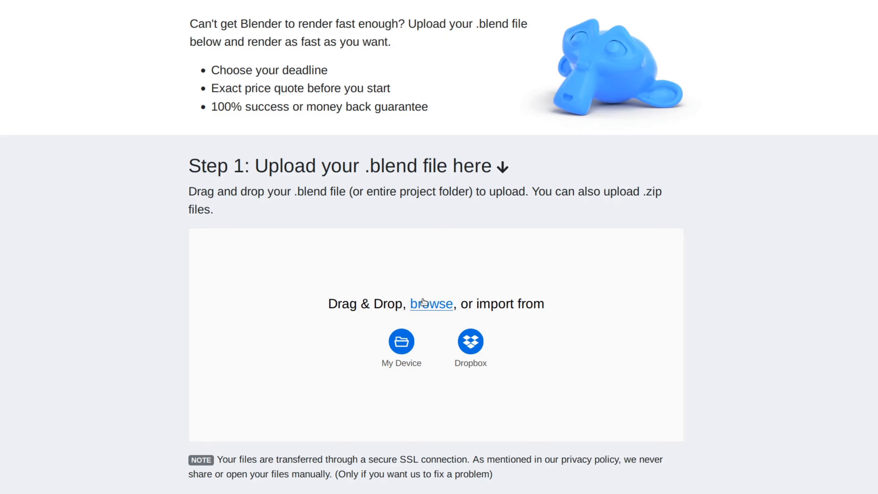
Upload Martian Environment (Tutorial Files).zip from the BlenderGrid folder to the Blendergrid render farm website
left_click(425, 302)
left_click(347, 121)
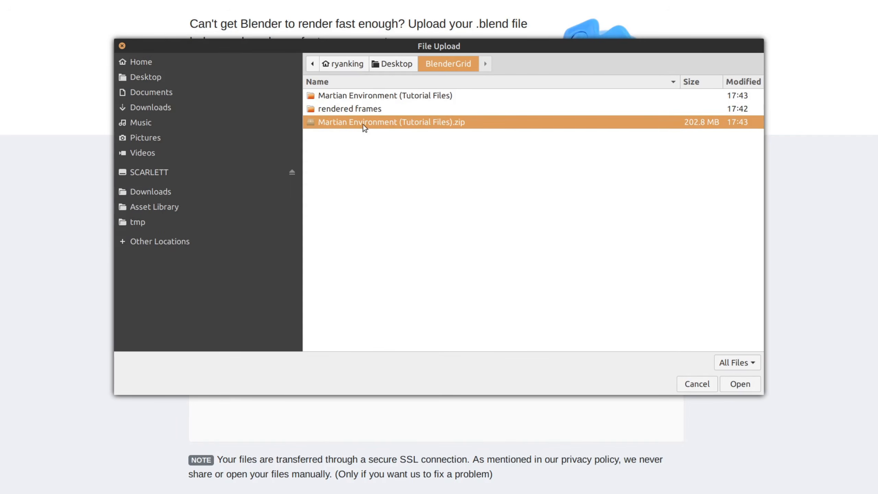
double_click(363, 124)
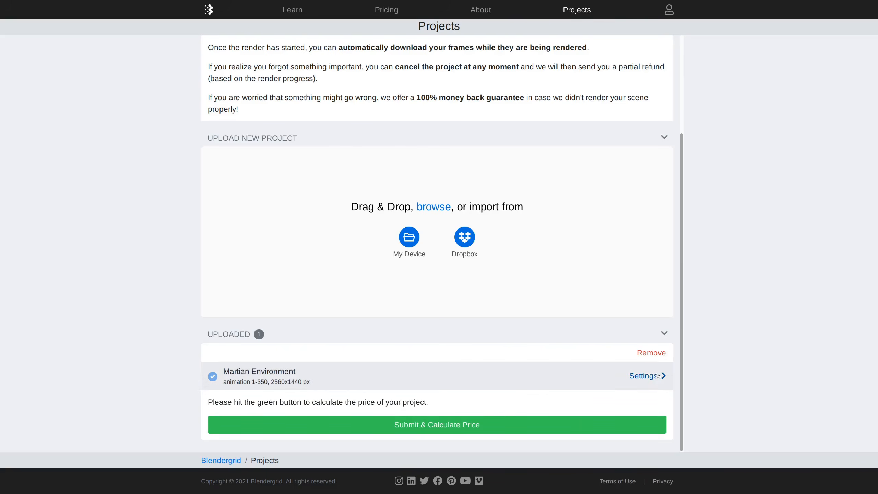
Review the settings, price breakdown and payment form of the uploaded Martian Environment project
left_click(657, 376)
left_click_drag(835, 91, 813, 281)
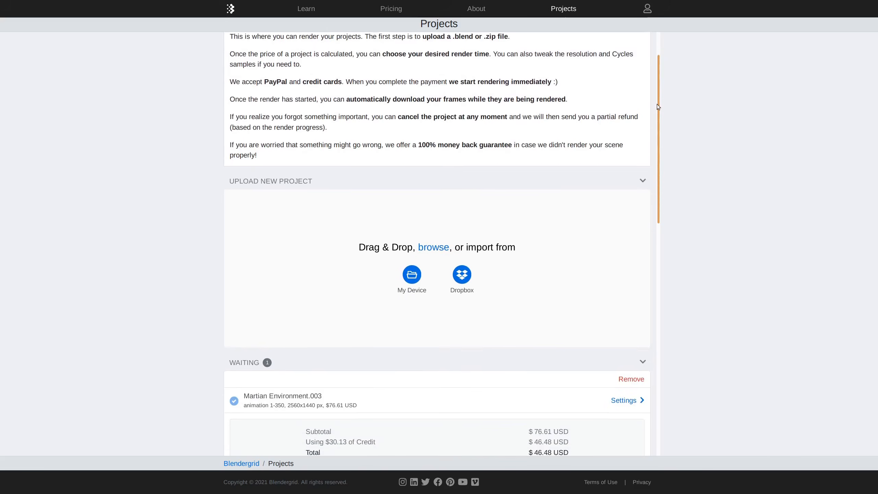
left_click_drag(657, 105, 652, 209)
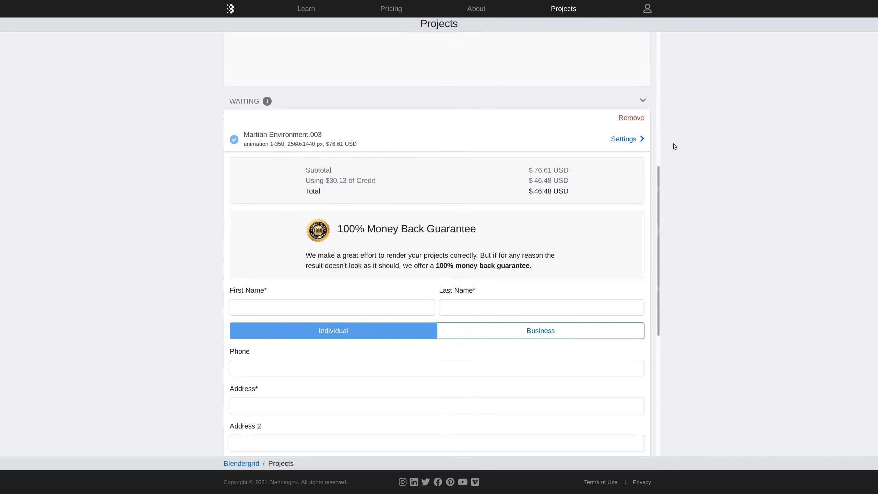
left_click(624, 140)
left_click_drag(601, 234, 654, 234)
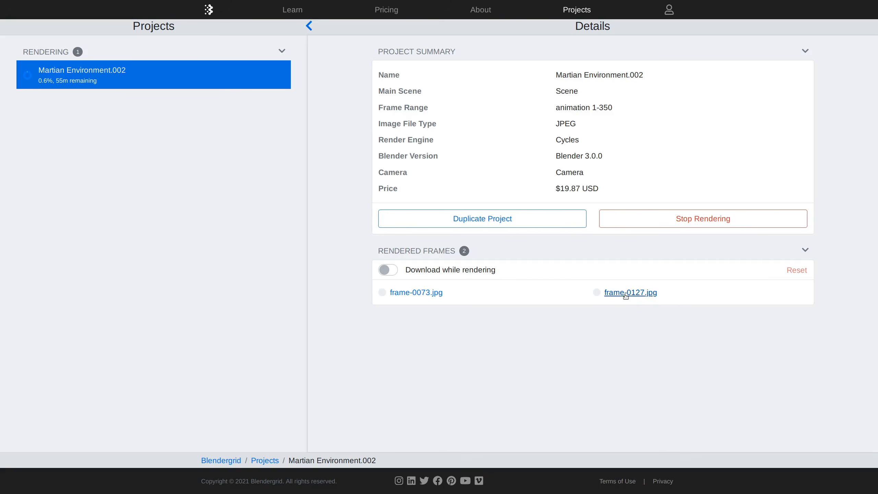
Open the rendered frame-0073.jpg and download the finished archive blendergrid-Martian Environment.zip
left_click(422, 292)
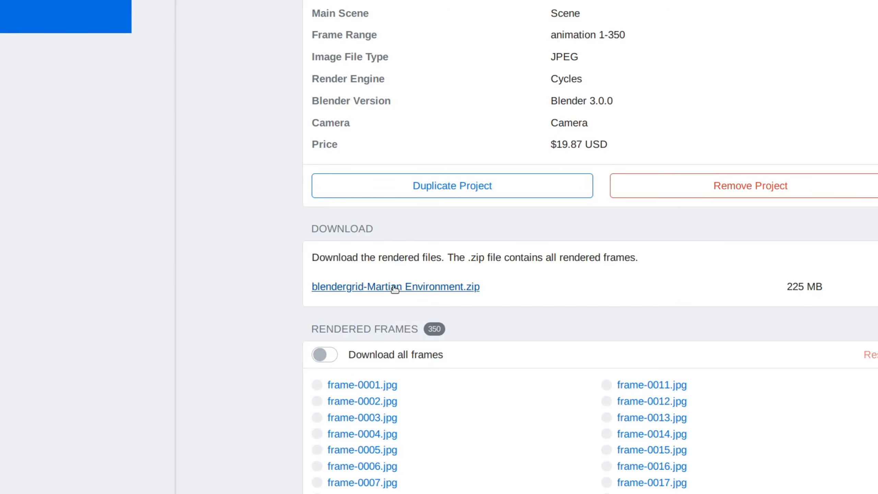
left_click(394, 287)
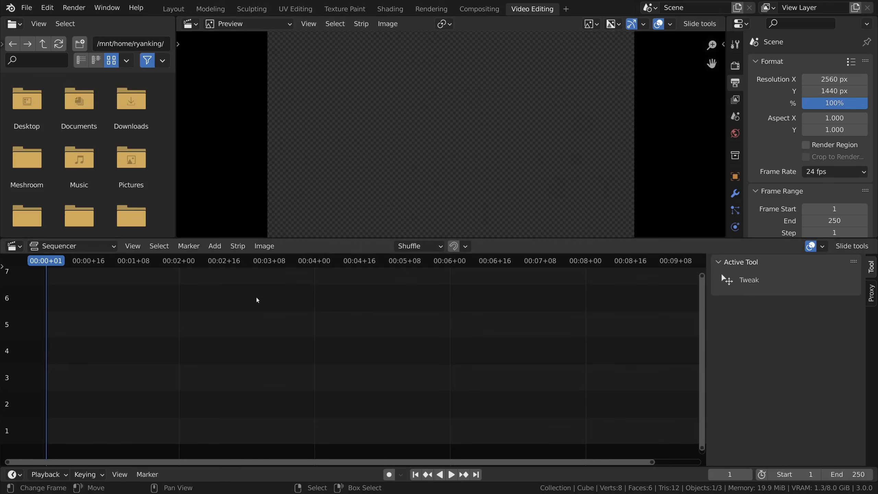
Switch to Blender's video sequencer and start adding an Image/Sequence strip
key("shift+a")
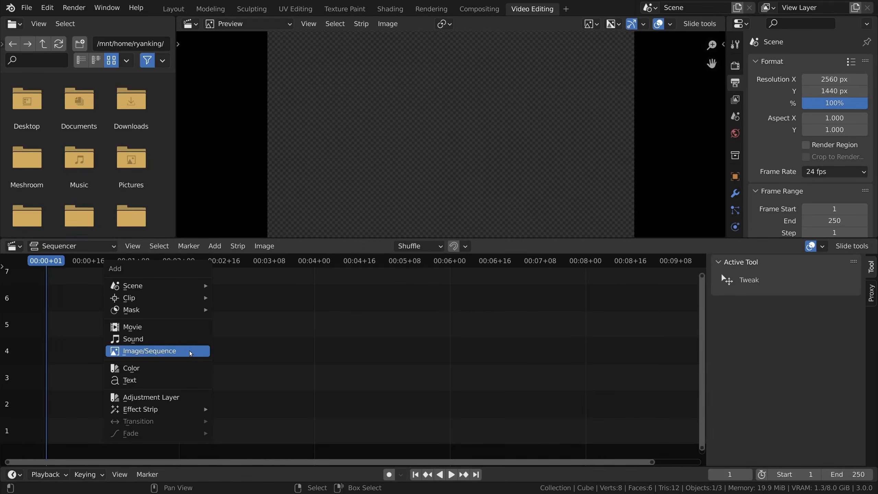
left_click(147, 346)
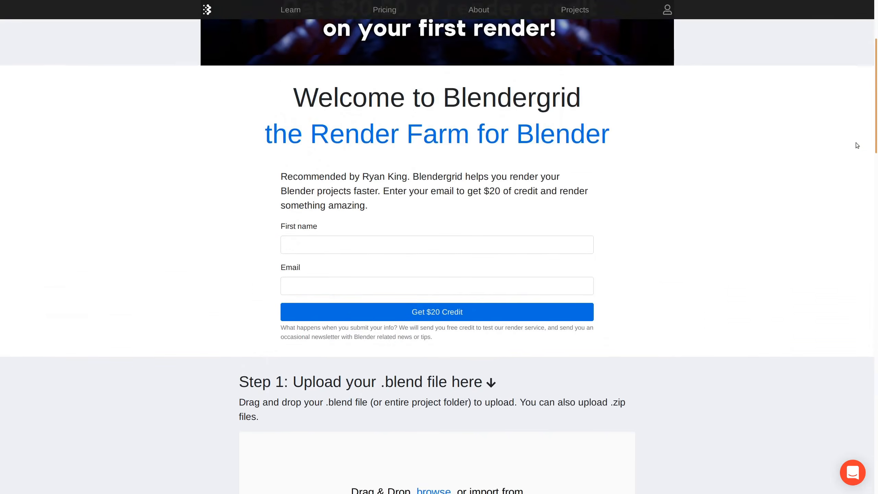
scroll(850, 114, "up", 5)
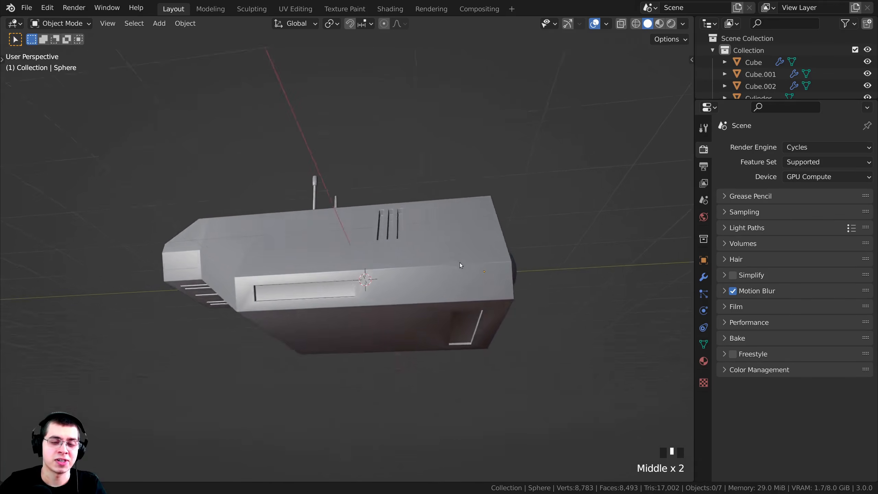
middle_click_drag(460, 262, 405, 251)
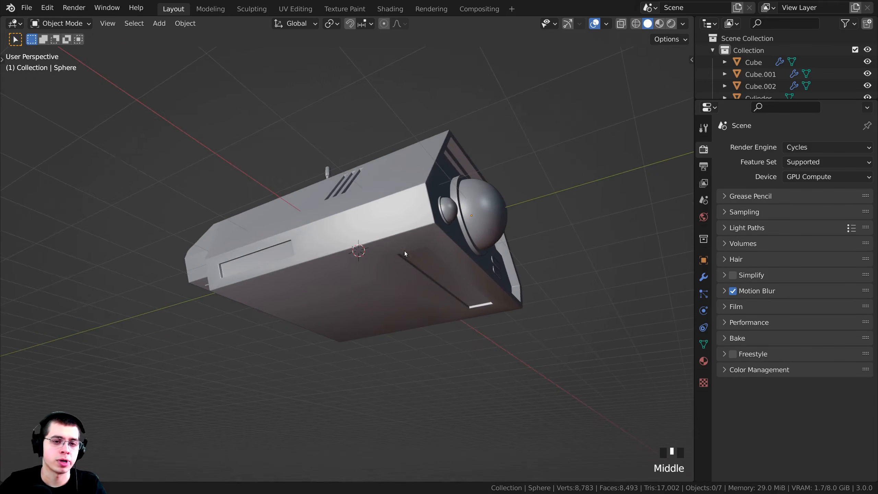
Enter Edit Mode on the robot's main body and switch to face selection
left_click(364, 216)
middle_click_drag(364, 215, 339, 195)
key("Tab")
middle_click_drag(362, 252, 346, 255)
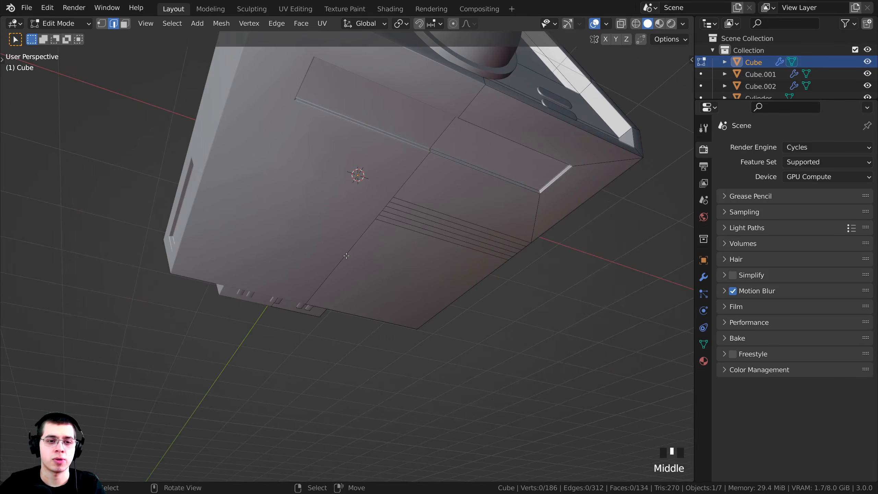
middle_click_drag(404, 276, 427, 143)
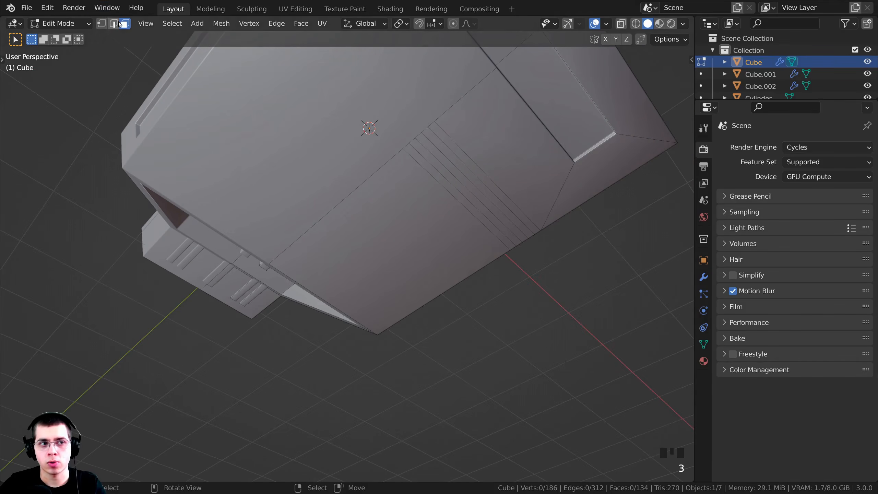
Duplicate the large rear face on the body's underside and place the copy just below the body
middle_click_drag(153, 49, 406, 206)
right_click(340, 225)
scroll(338, 222, "up", 1)
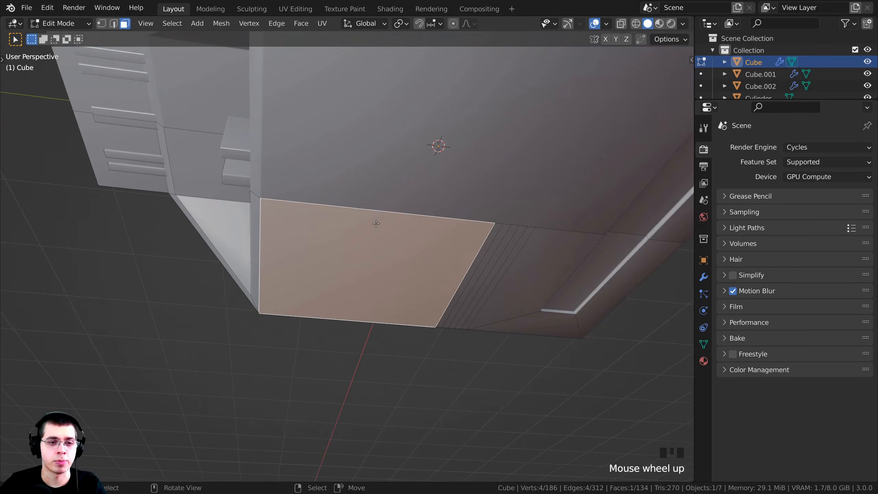
middle_click_drag(337, 222, 544, 225)
scroll(368, 228, "down", 3)
key("shift+d")
left_click(311, 254)
key("g")
left_click(413, 271)
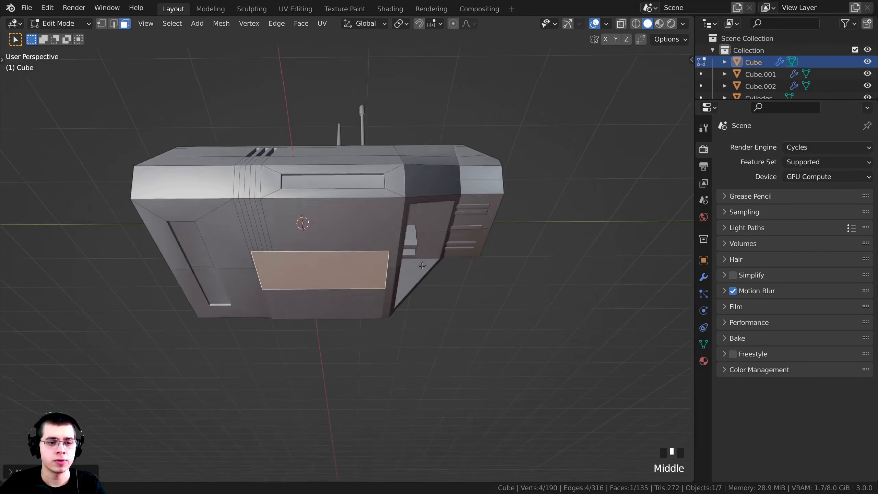
Scale the duplicated face to about 0.53 along Y and narrow it by moving it toward the mirror centre line in front view
scroll(544, 224, "up", 2)
key("s")
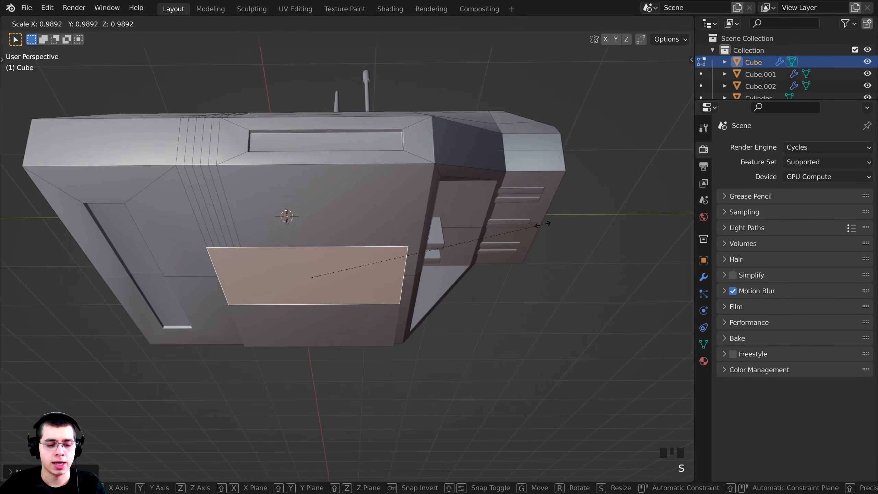
key("y")
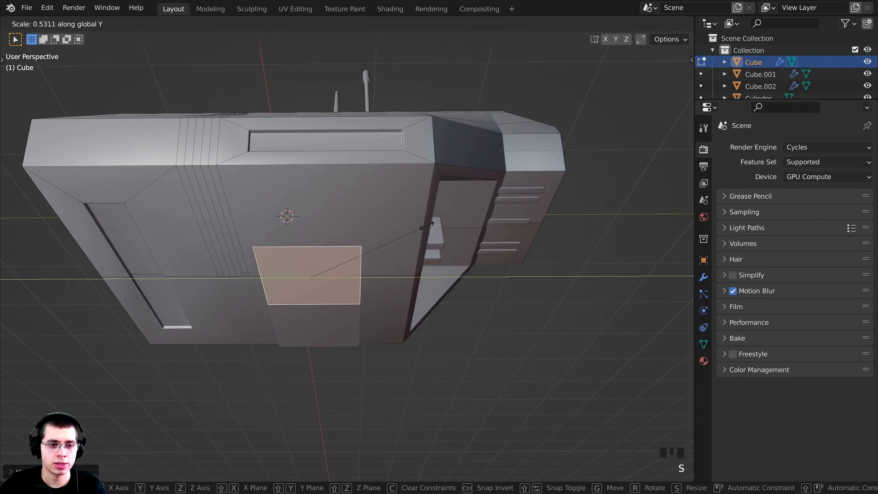
left_click(427, 225)
middle_click_drag(363, 277, 380, 281)
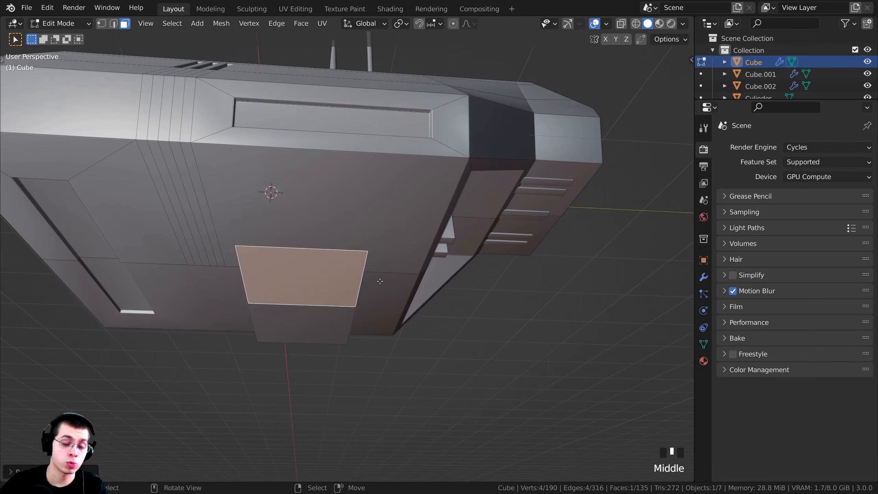
key("KP_1")
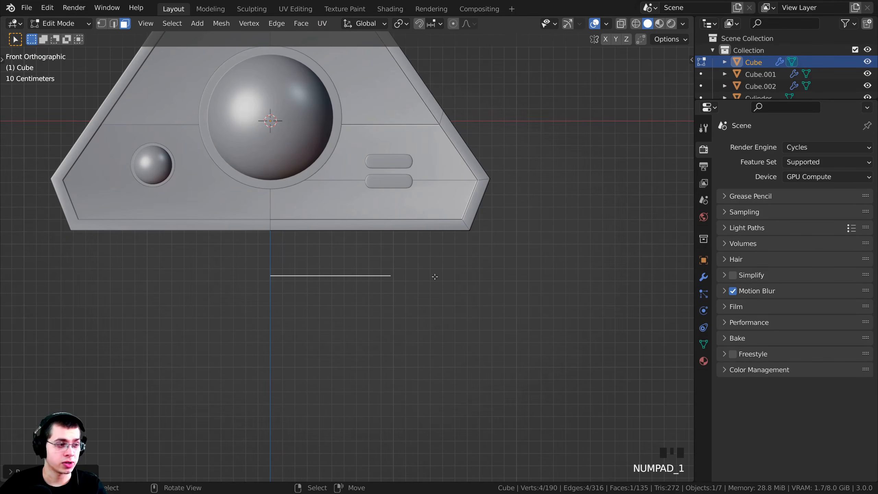
key("g")
left_click(411, 275)
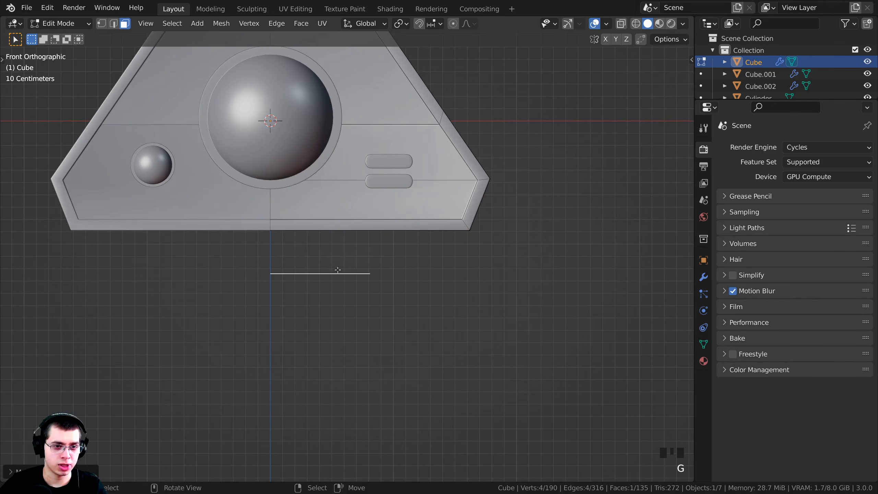
Lower the duplicated face along the Z axis in front view, well below the robot's body
key("g")
key("z")
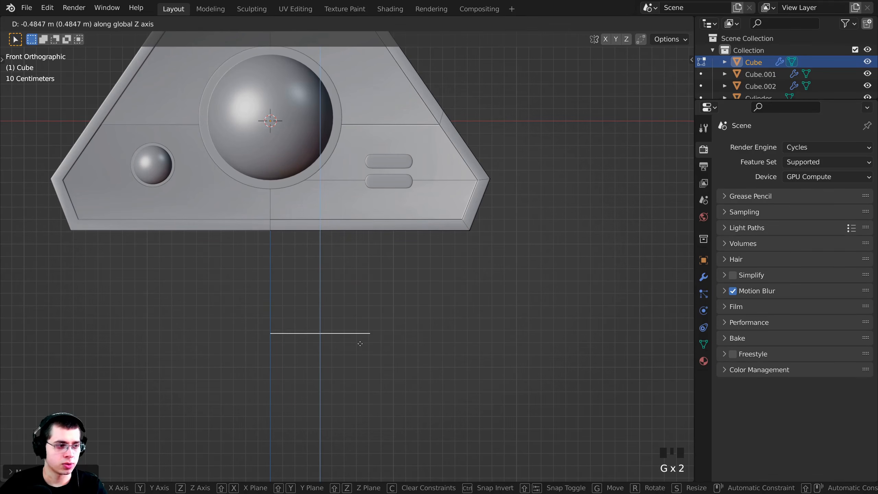
left_click(359, 344)
scroll(358, 338, "down", 4)
key("g")
key("z")
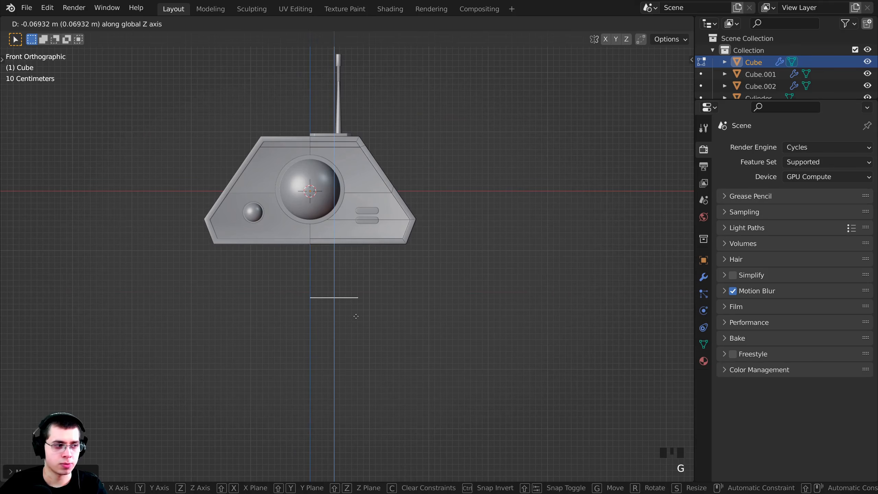
left_click(354, 321)
Extrude the face up about 1.2 m into the body to form a neck block, and delete its hidden top face
key("KP_1")
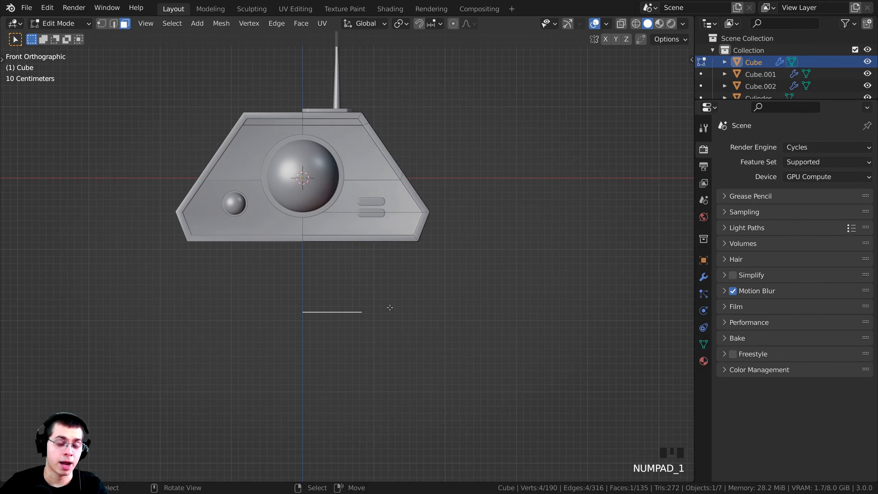
key("e")
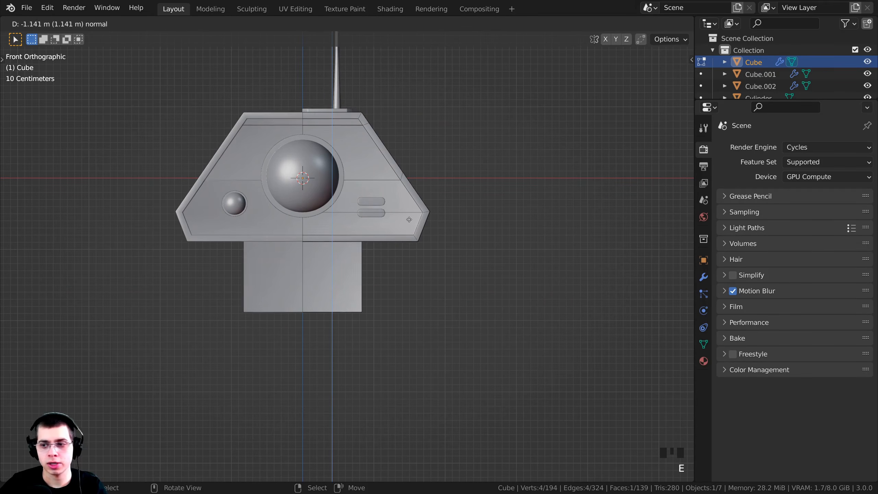
left_click(409, 212)
middle_click_drag(408, 211, 349, 222)
scroll(410, 211, "up", 6)
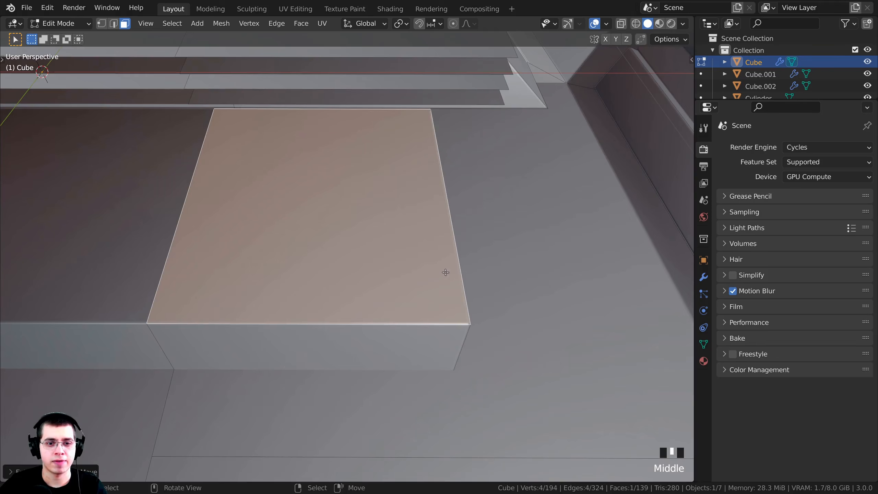
key("x")
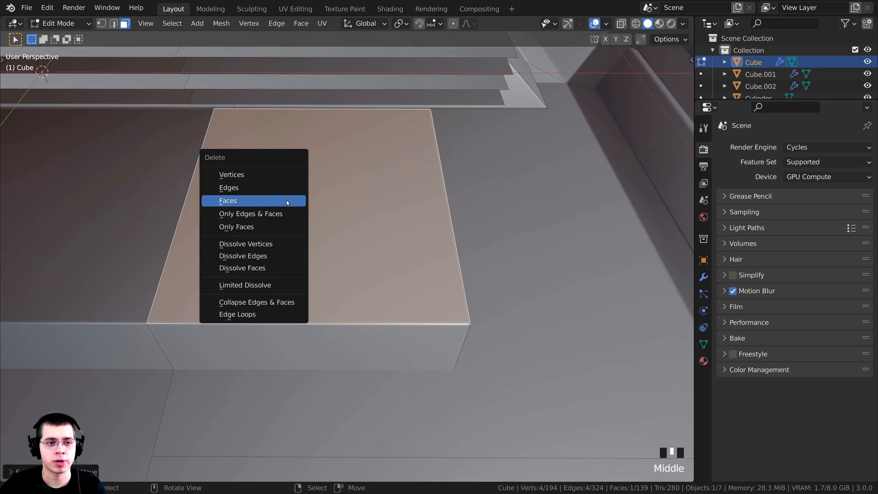
left_click(247, 201)
Select the whole linked neck block, recalculate its normals to the outside, and check the shading in Object Mode
middle_click_drag(247, 202, 351, 169)
scroll(262, 217, "down", 3)
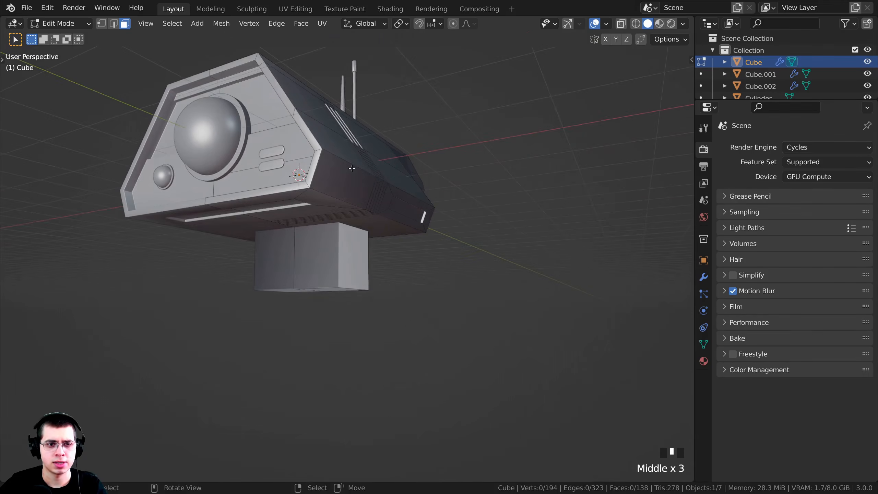
middle_click_drag(301, 258, 288, 274)
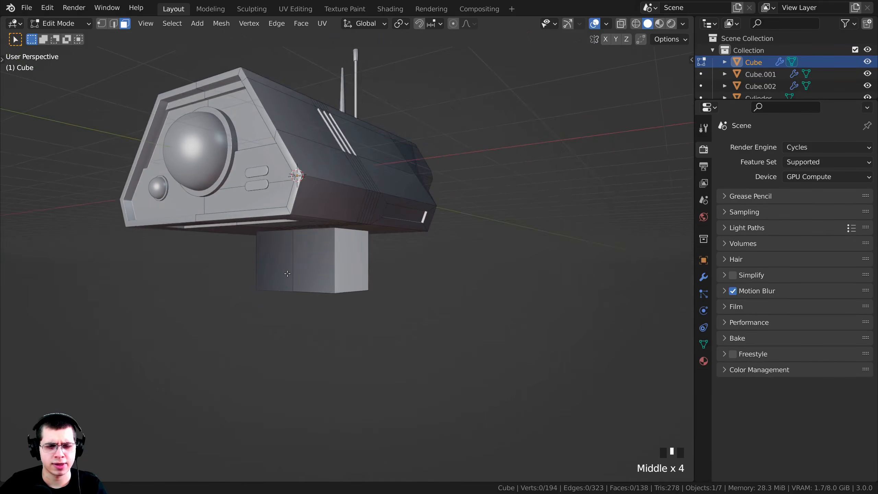
middle_click_drag(233, 128, 353, 244)
scroll(238, 135, "up", 3, "shift")
scroll(355, 241, "up", 1)
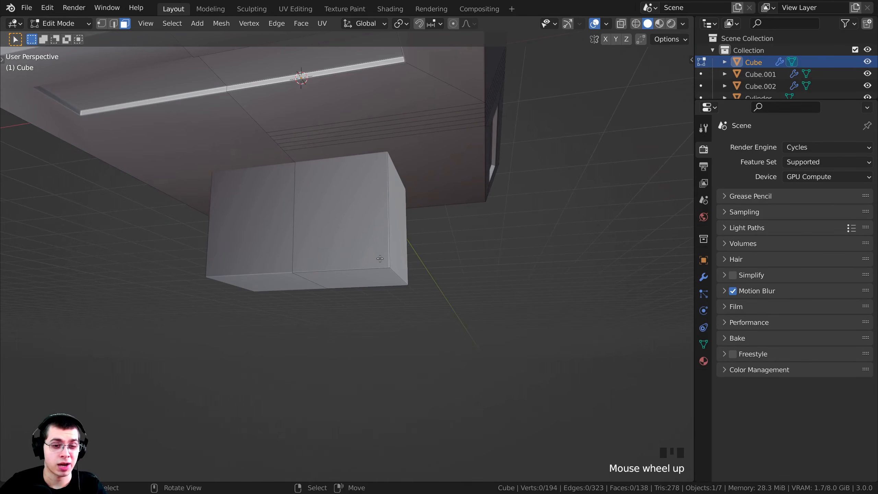
key("l")
middle_click_drag(384, 270, 288, 192)
key("shift+n")
key("Tab")
scroll(390, 249, "down", 2)
scroll(287, 191, "up", 3)
key("Tab")
Duplicate the neck block's front face and move the copy upward and toward the centre line in front of the block
middle_click_drag(338, 243, 343, 243, "shift")
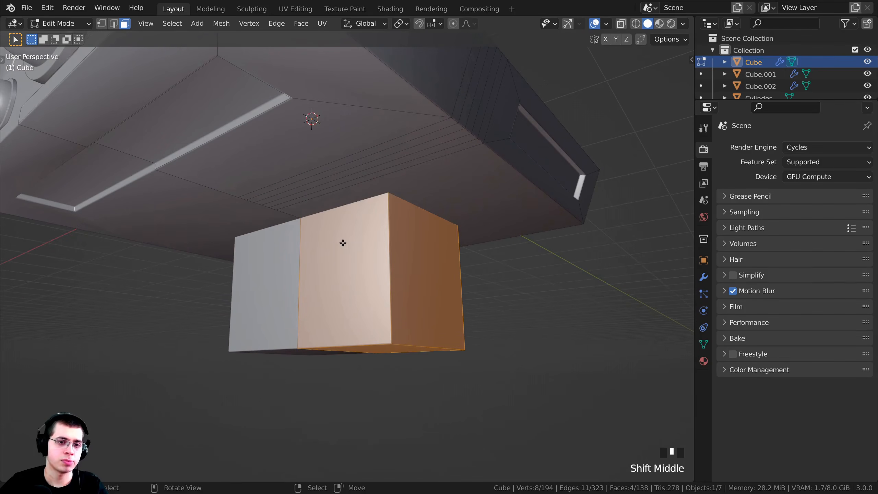
right_click(342, 237)
middle_click_drag(354, 208, 423, 319)
key("shift+d")
left_click(316, 254)
key("g")
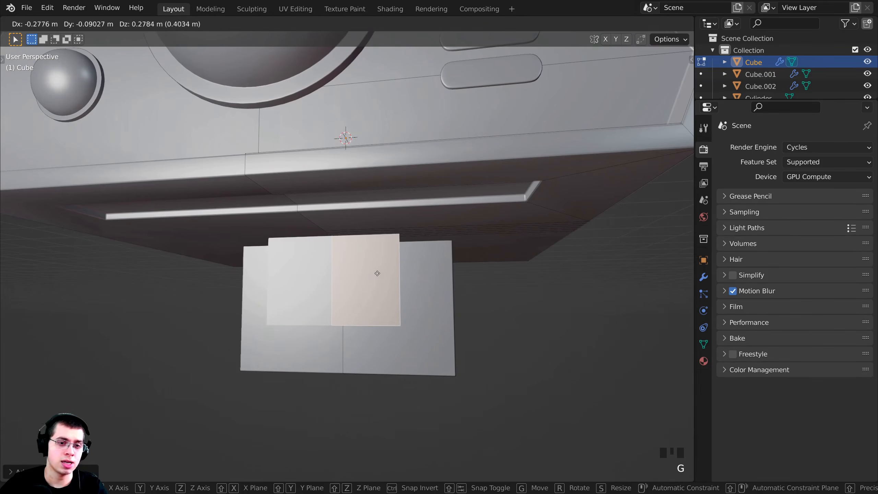
left_click(381, 273)
Scale the duplicated front face to about 0.59 along the Z axis
middle_click_drag(463, 231, 511, 256)
key("s")
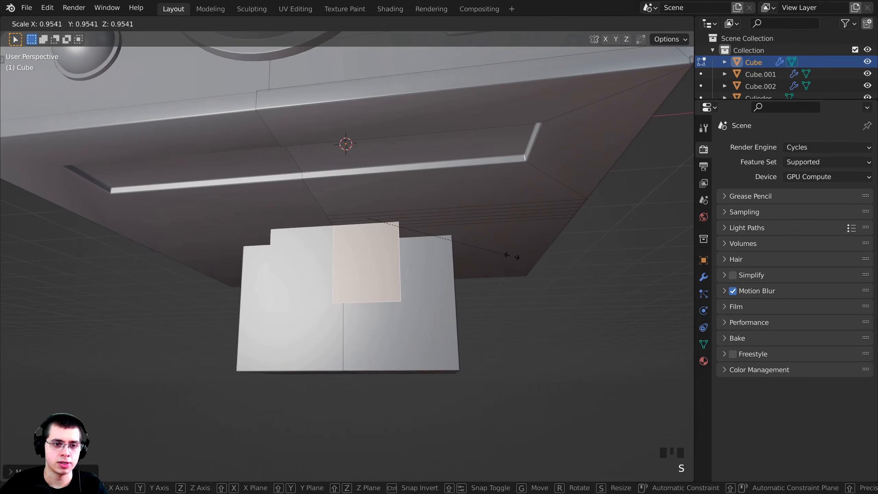
key("z")
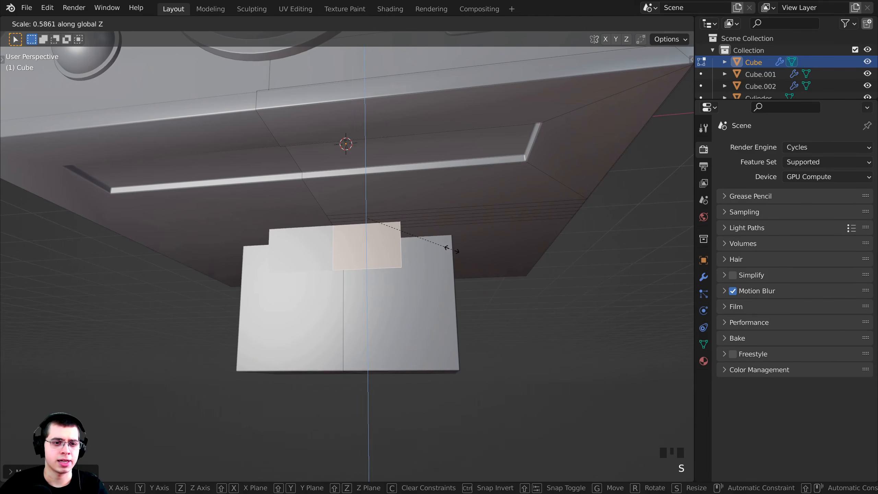
left_click(446, 248)
Reposition the scaled face just below the body, leaving a gap between it and the neck block's front
key("g")
middle_click_drag(445, 249, 333, 233)
left_click(448, 247)
key("g")
left_click(358, 252)
key("g")
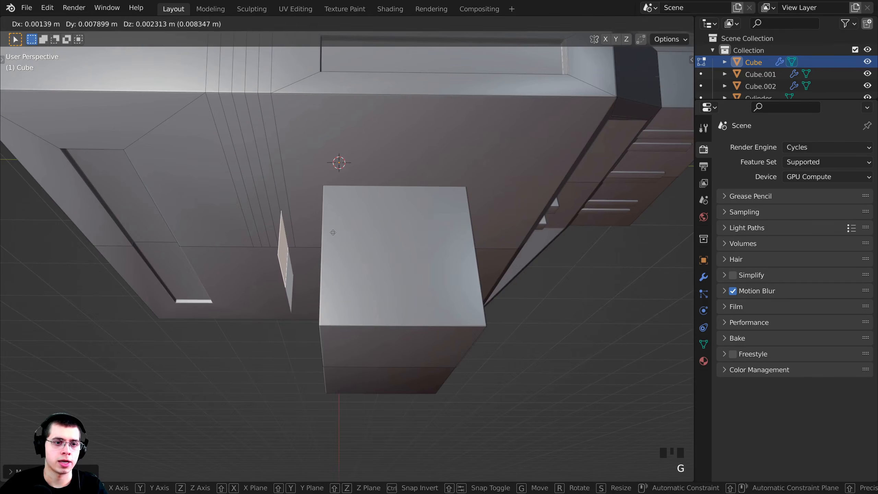
left_click(334, 234)
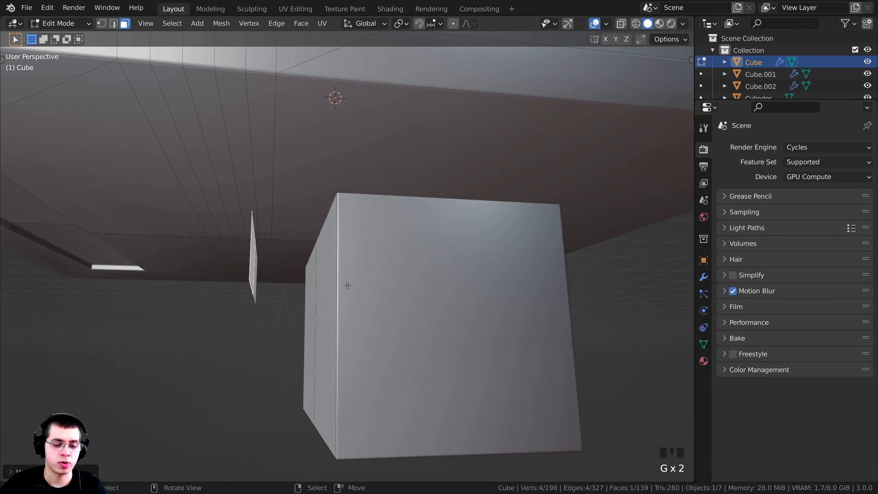
Extrude the detached face back toward the neck block to form a small box in front of it
key("e")
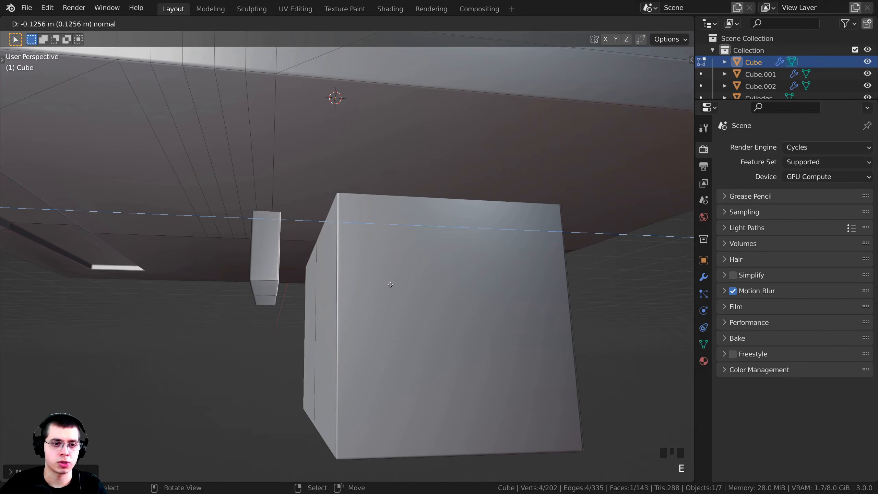
left_click(441, 297)
middle_click_drag(440, 296, 315, 273)
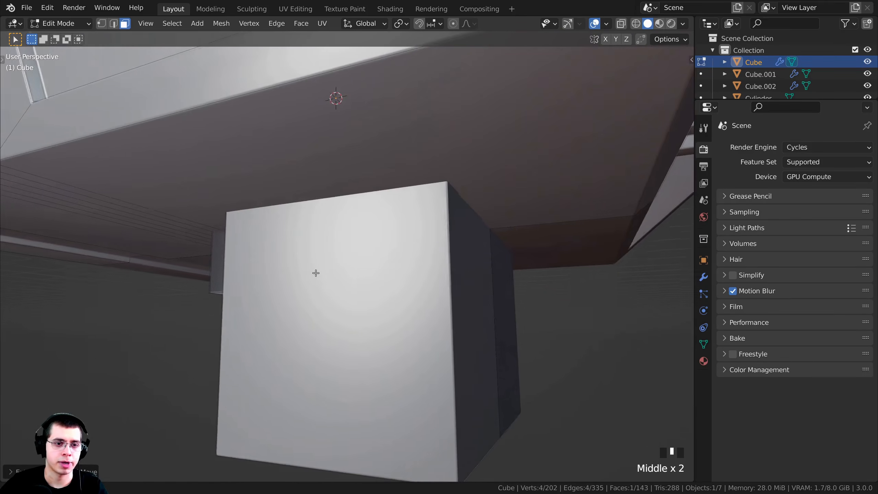
Delete the small box's hidden top face and its rear face against the neck block
scroll(316, 273, "up", 2)
middle_click_drag(382, 266, 314, 266)
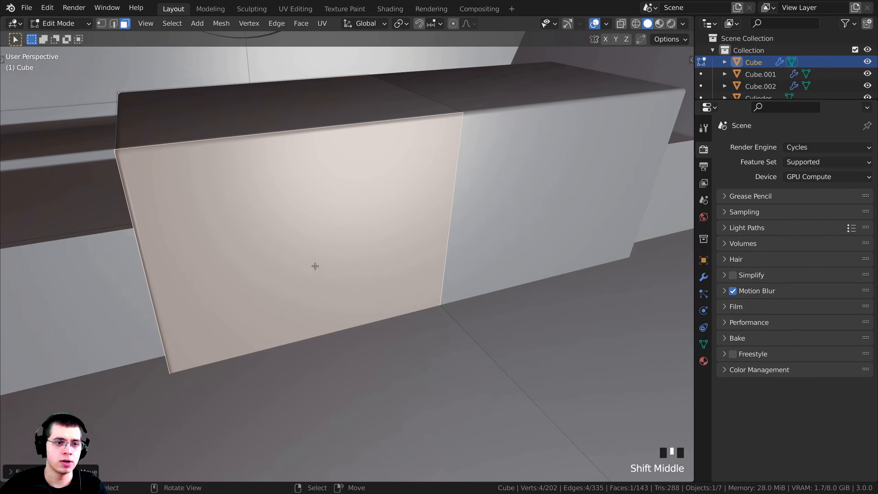
middle_click_drag(270, 198, 260, 130, "shift")
right_click(250, 157)
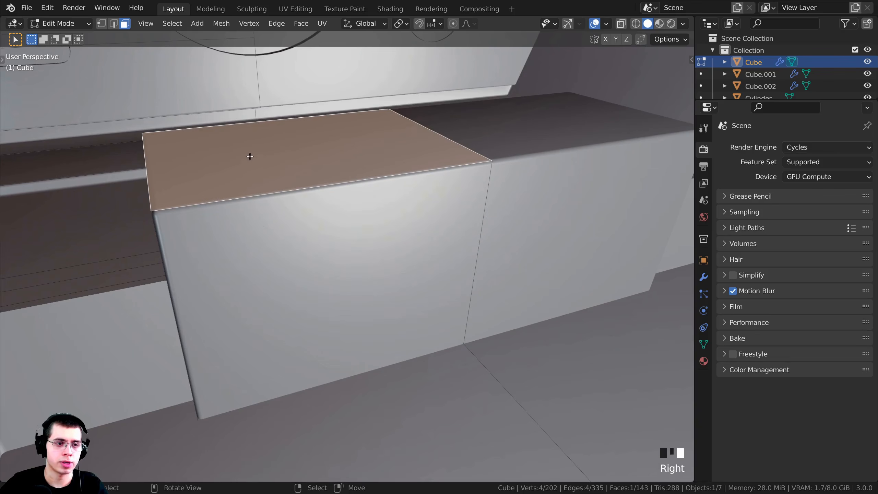
right_click(261, 228, "shift")
middle_click_drag(261, 228, 312, 230)
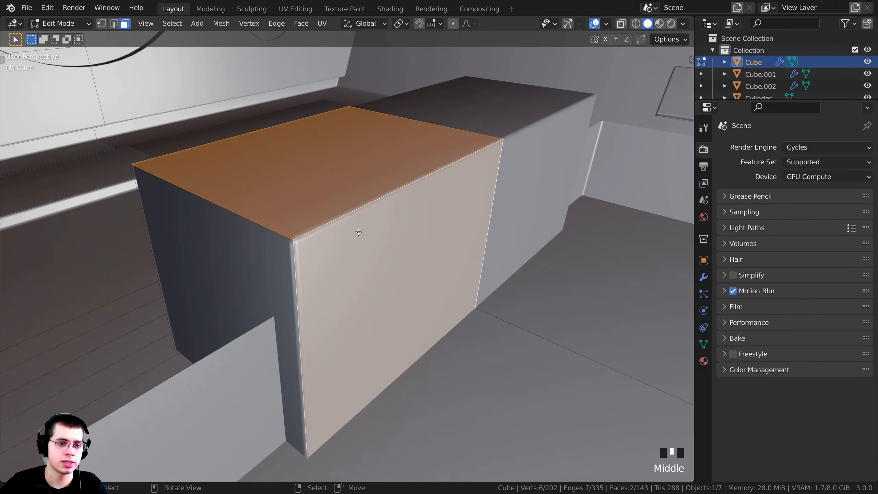
key("x")
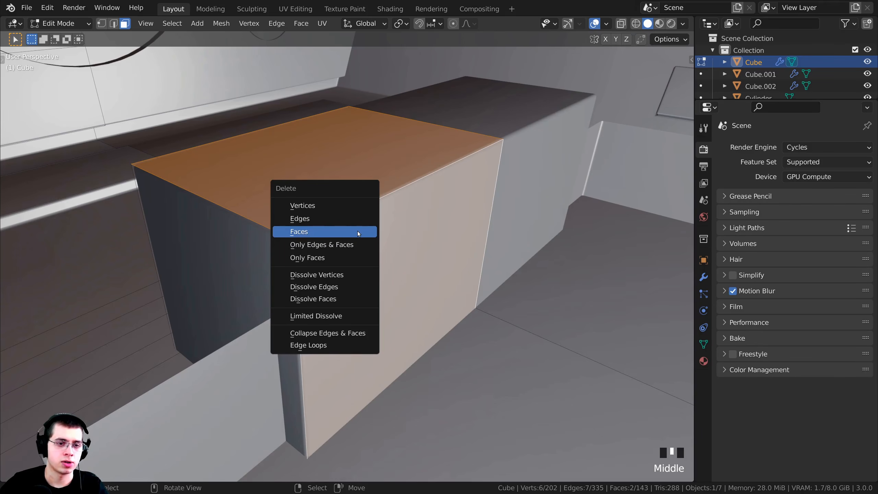
left_click(328, 231)
Select the whole linked small box and recalculate its normals to the outside
scroll(329, 231, "down", 2)
middle_click_drag(329, 230, 375, 248)
key("l")
scroll(364, 284, "up", 2)
key("shift+n")
Inset the small box's bottom face by about 0.09 m with the Boundary option on
middle_click_drag(342, 300, 337, 254, "shift")
middle_click_drag(343, 242, 361, 316)
scroll(356, 255, "up", 2)
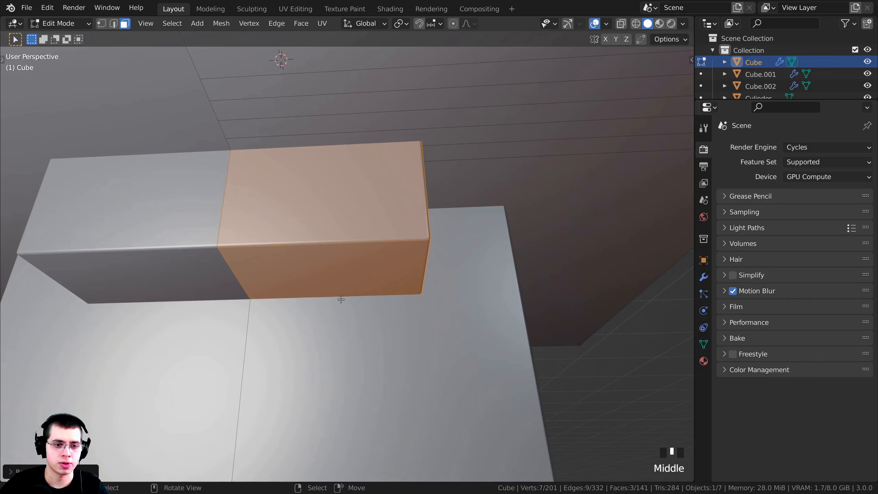
right_click(394, 258)
middle_click_drag(393, 257, 398, 243, "shift")
key("i")
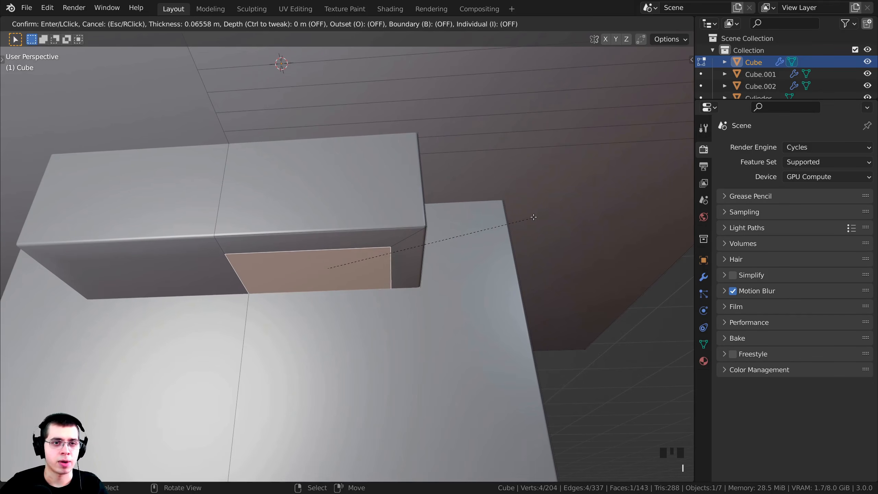
key("b")
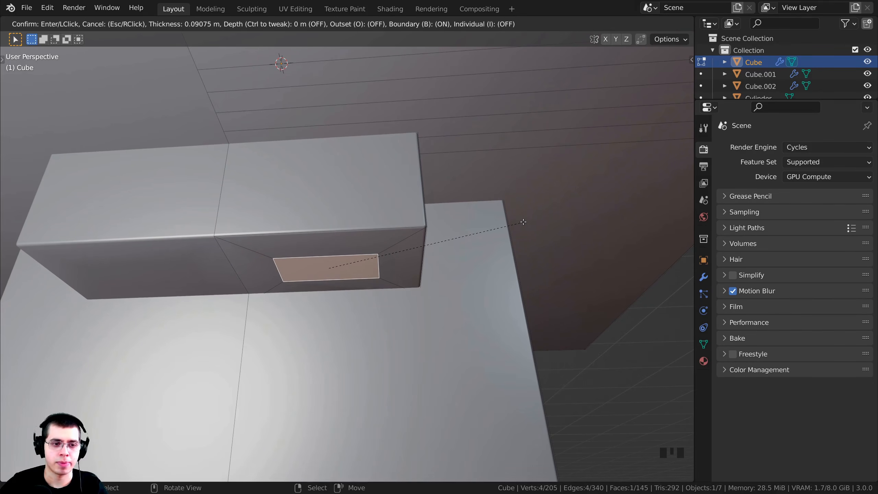
key("b")
key("b")
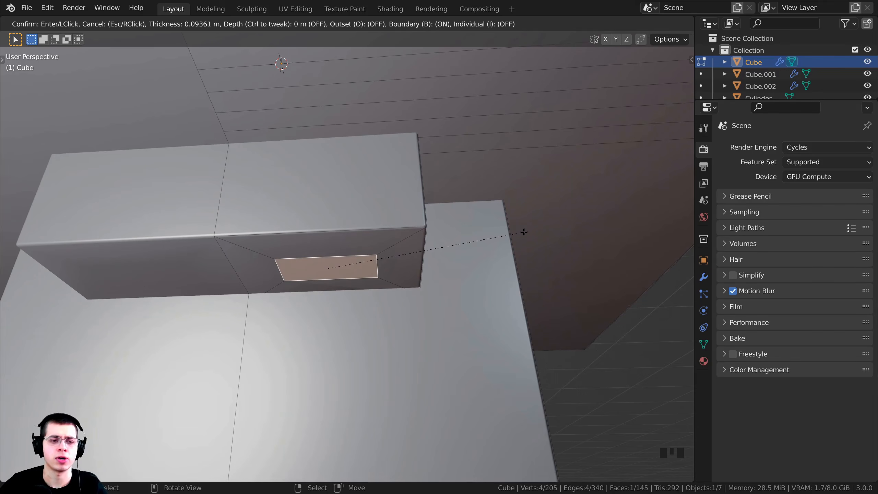
left_click(516, 232)
Stretch the inset bottom face along the Y axis and scale it uniformly to about 0.74
middle_click_drag(515, 232, 401, 249)
scroll(358, 280, "up", 2)
key("s")
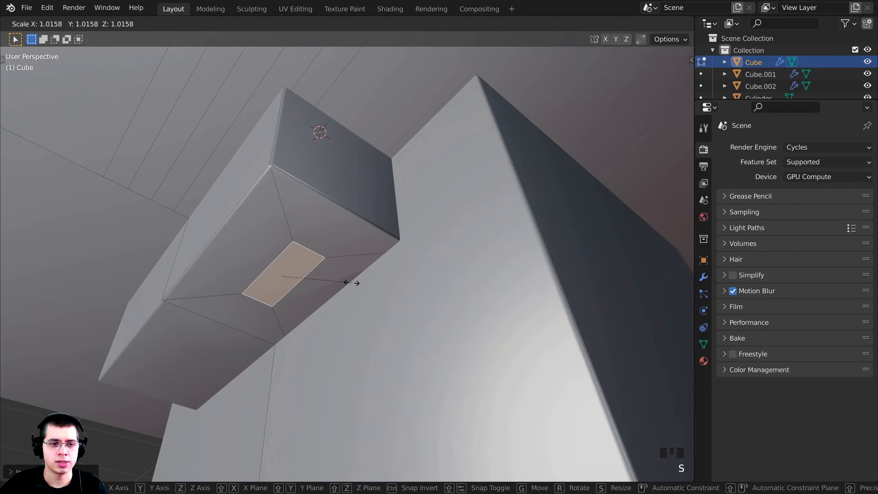
key("y")
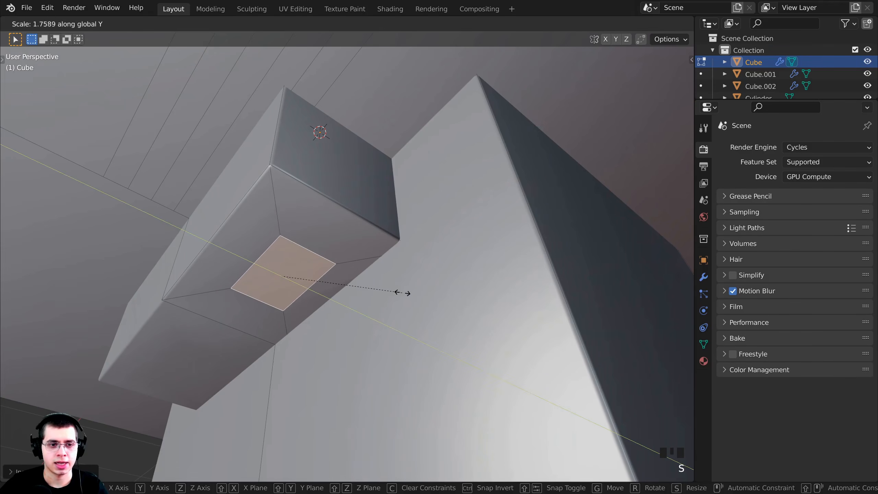
left_click(439, 295)
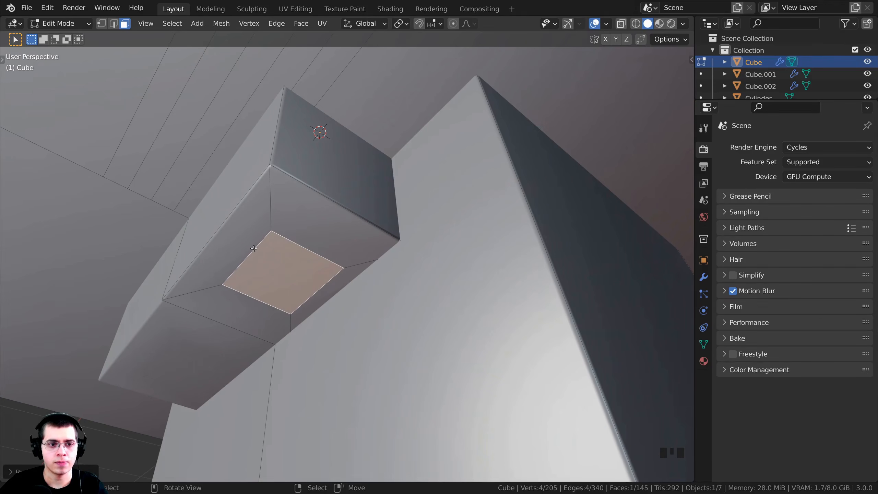
key("s")
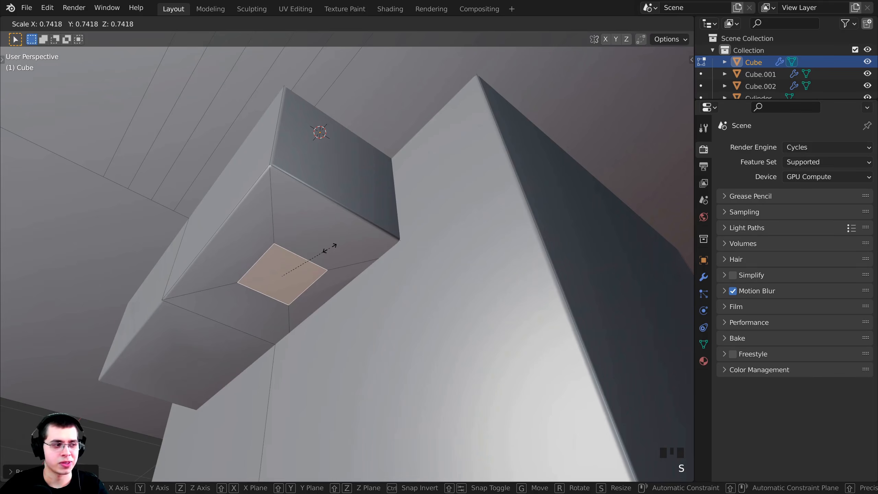
left_click(326, 248)
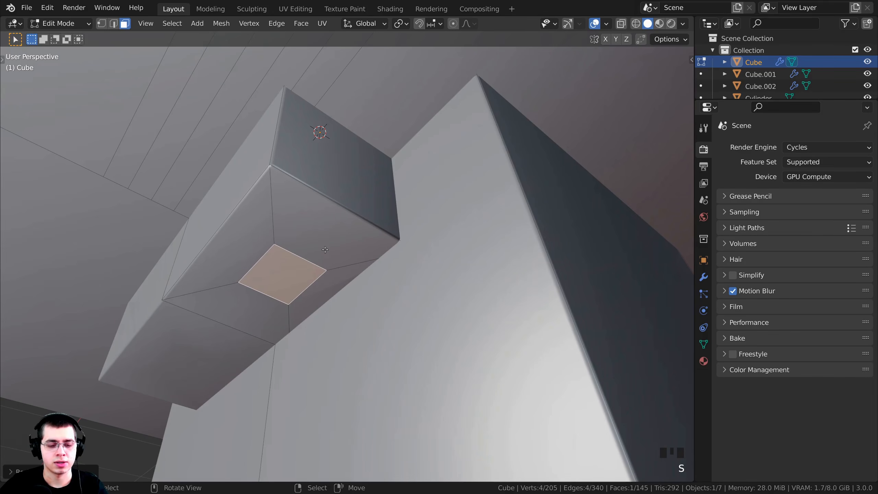
Move the inset face along the Y axis toward the neck block and narrow it slightly along X
key("g")
key("y")
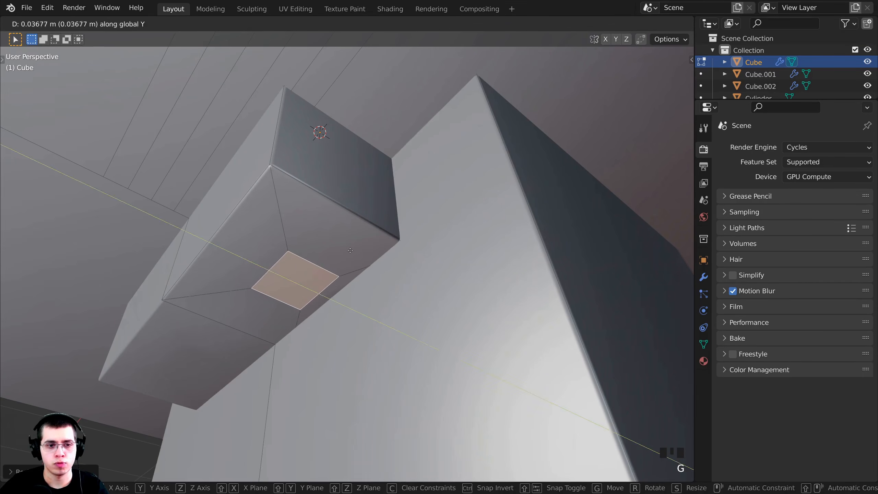
left_click(372, 251)
middle_click_drag(372, 251, 417, 256)
key("s")
key("x")
left_click(407, 260)
Extrude the inset face down about 0.07 m into a small connector stub and return to Object Mode
key("e")
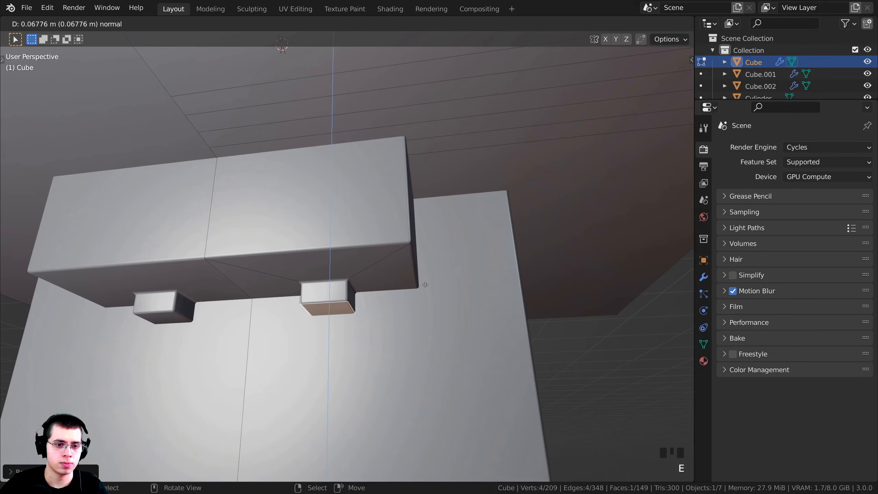
left_click(425, 284)
key("Tab")
Review the finished neck details from a distance and save the file
scroll(377, 242, "down", 6)
middle_click_drag(378, 243, 372, 269)
middle_click_drag(416, 228, 434, 246)
key("ctrl+s")
Reset the 3D cursor to the world origin
middle_click_drag(271, 168, 323, 206)
scroll(473, 280, "up", 4)
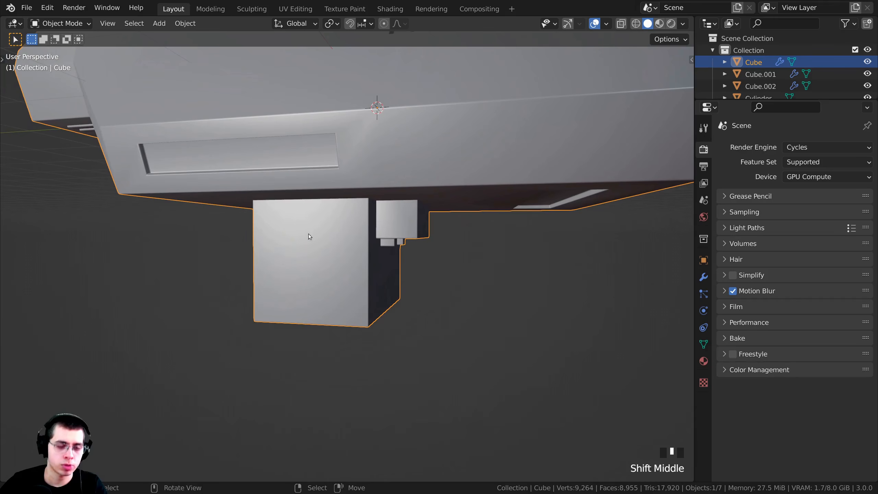
middle_click_drag(291, 244, 450, 307)
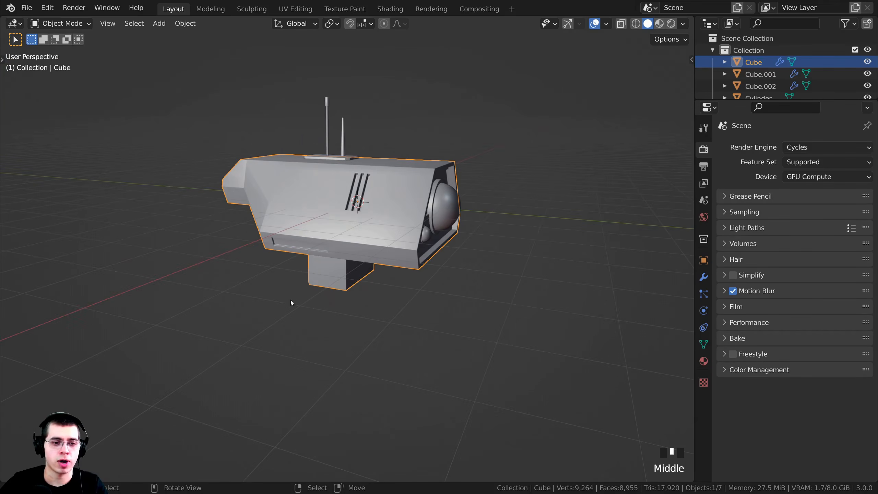
middle_click_drag(282, 342, 372, 184)
scroll(454, 196, "up", 3)
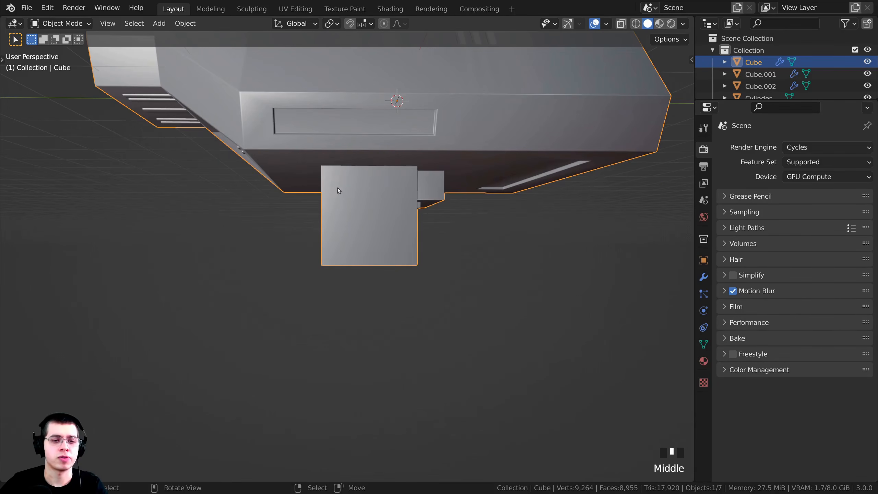
middle_click_drag(326, 231, 356, 177)
scroll(364, 145, "down", 3)
key("shift+c")
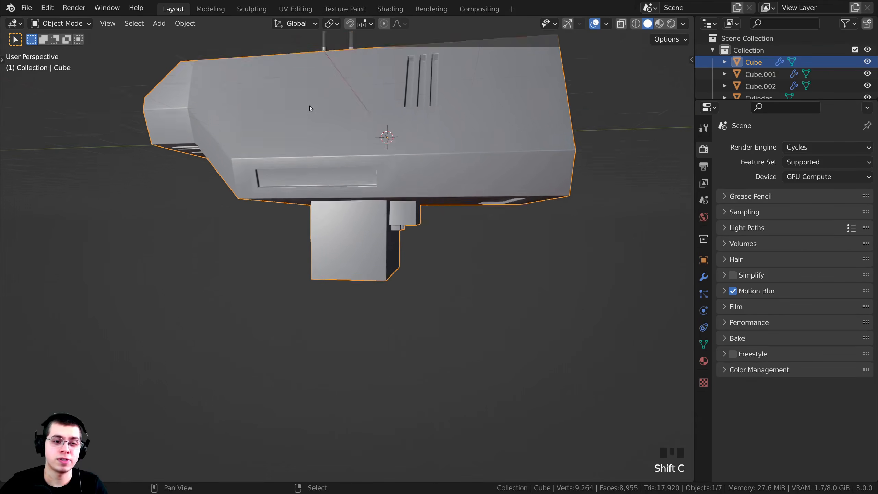
middle_click_drag(469, 288, 499, 170, "shift")
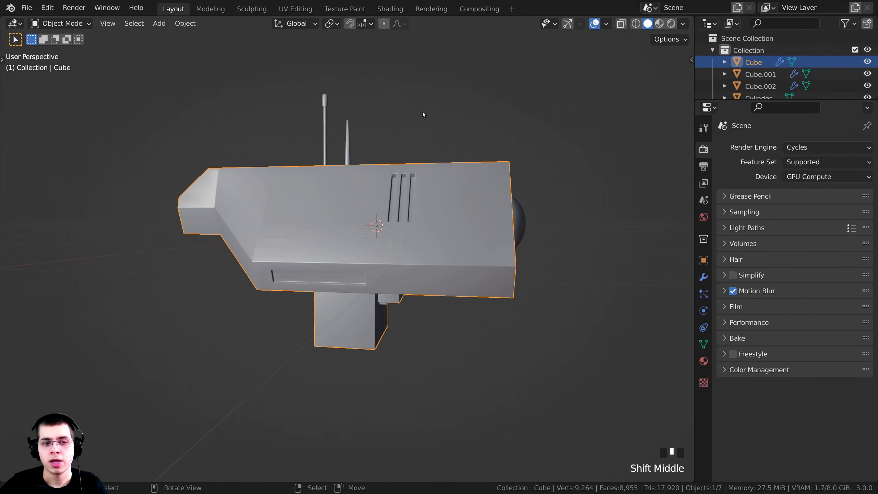
Add a cylinder mesh at the world origin and set its vertex count to 32
key("shift+a")
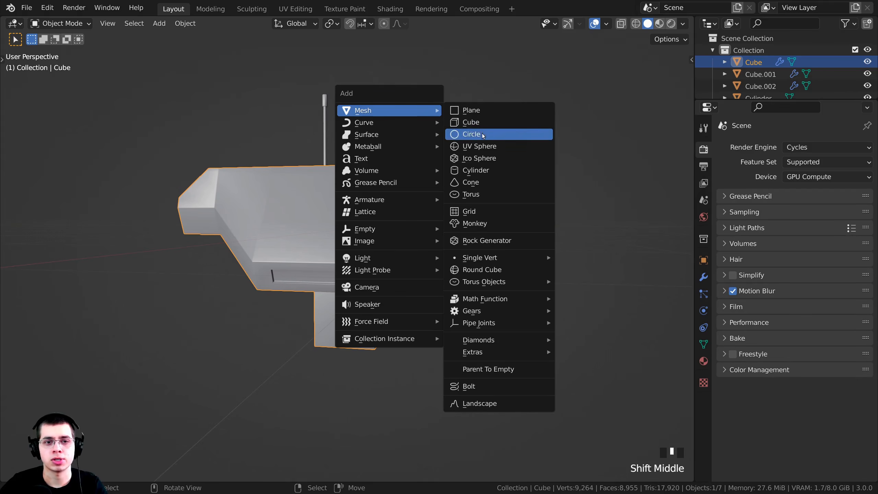
left_click(474, 169)
middle_click_drag(474, 169, 414, 323)
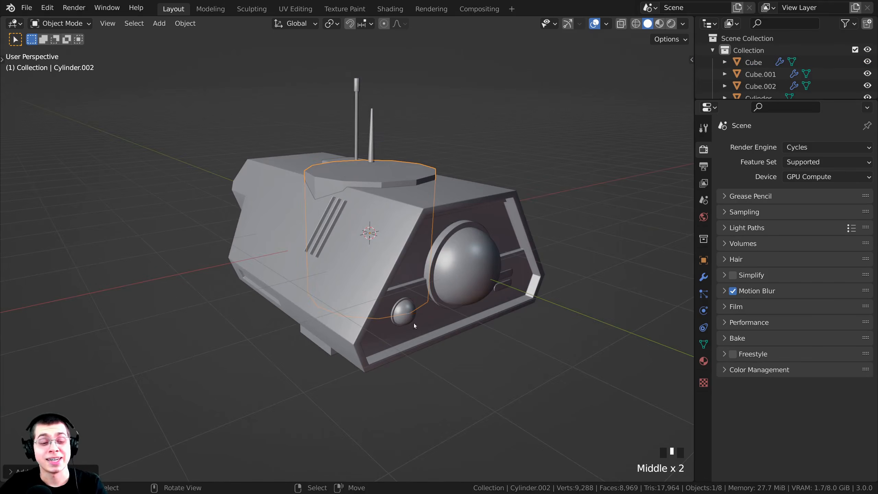
left_click(9, 472)
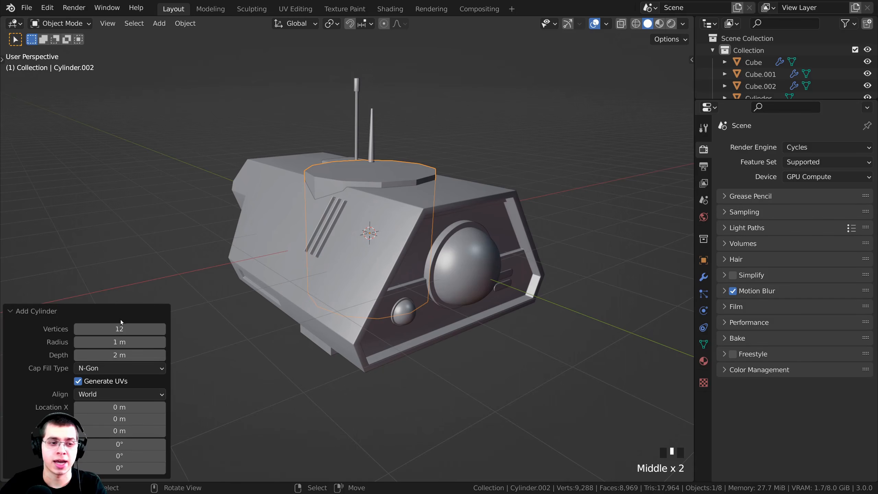
left_click(121, 329)
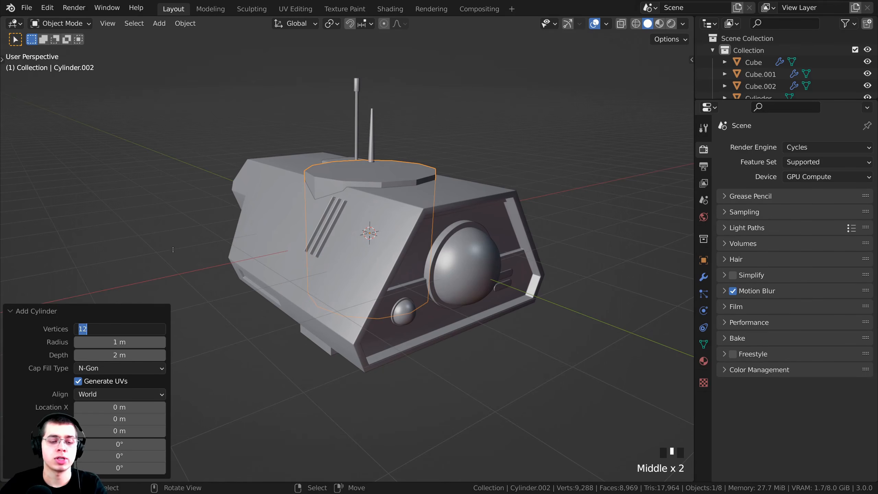
double_click(133, 221)
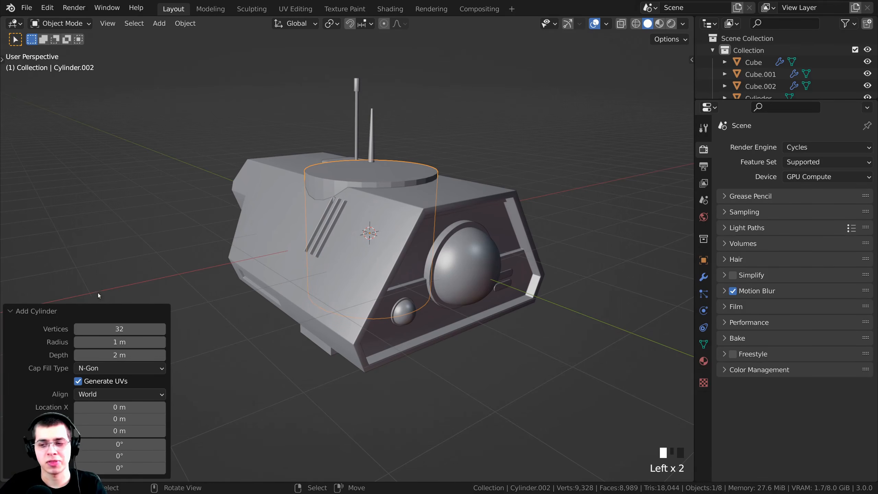
middle_click_drag(230, 262, 291, 204)
scroll(289, 184, "up", 5)
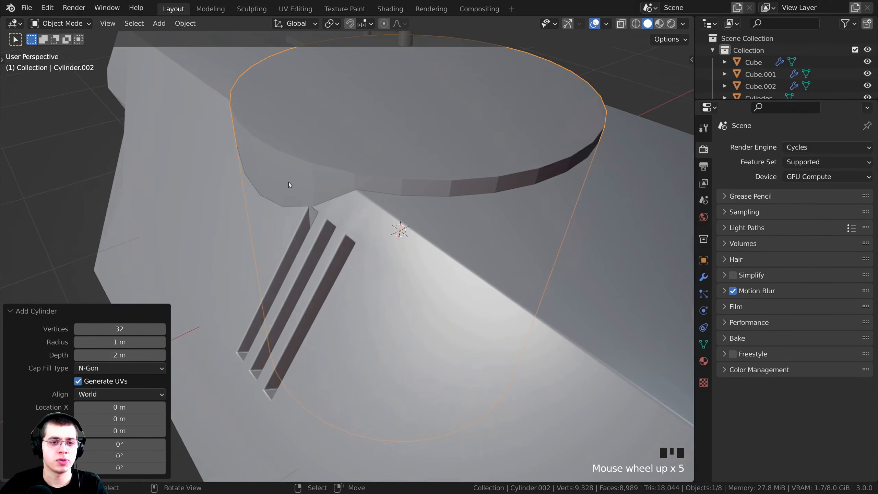
scroll(509, 169, "down", 1)
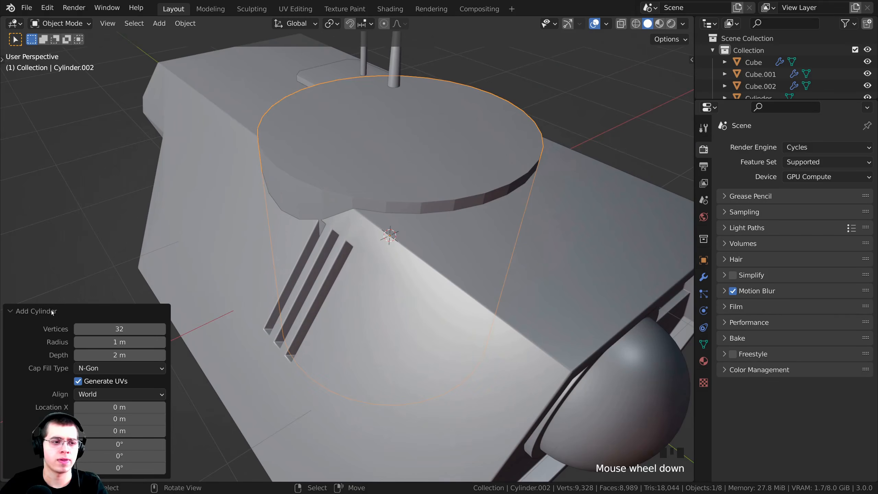
left_click(27, 311)
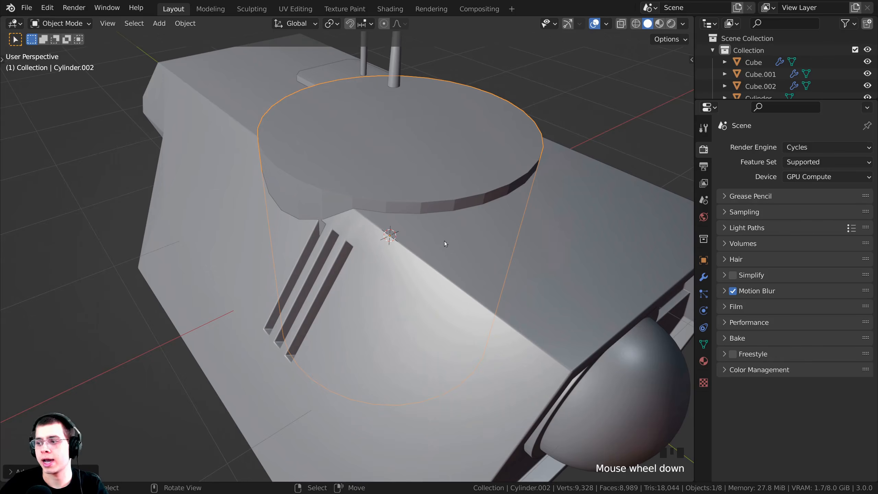
In Edit Mode, move the whole cylinder mesh along the negative X axis until it stands clear beside the robot's body
scroll(444, 241, "down", 4)
middle_click_drag(444, 241, 388, 178)
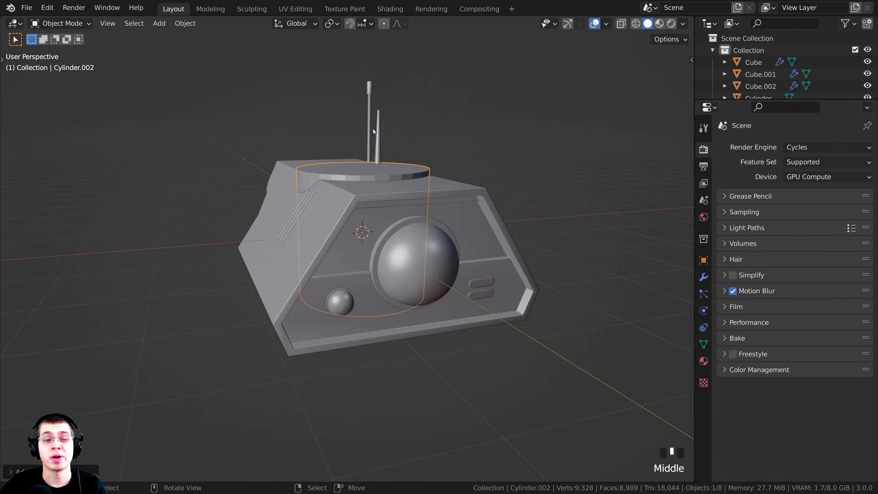
key("Tab")
middle_click_drag(373, 129, 428, 173)
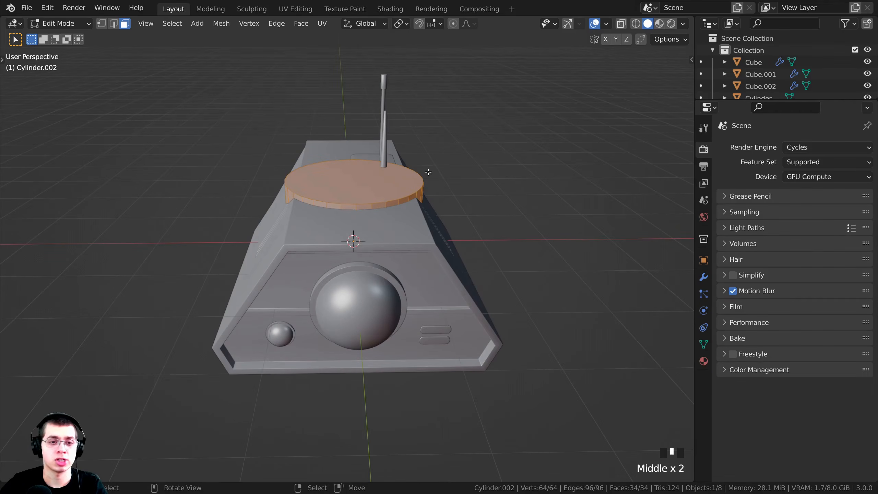
key("g")
key("x")
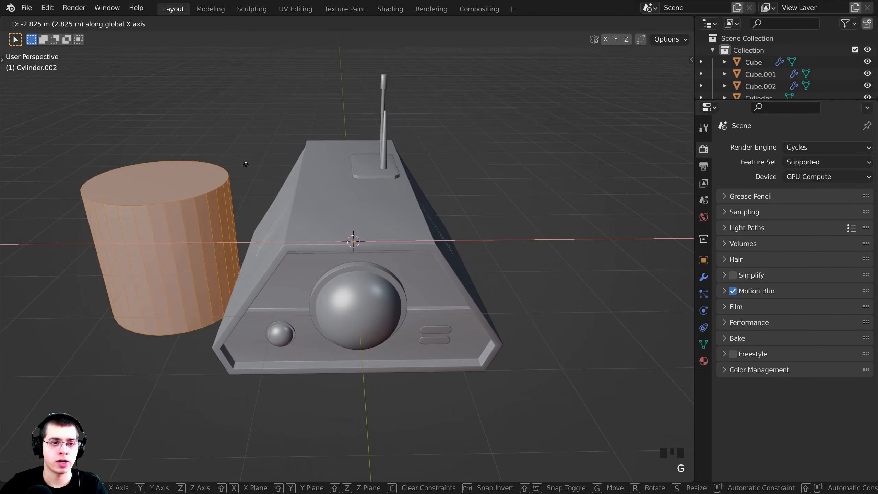
left_click(195, 158)
middle_click_drag(195, 158, 340, 167, "shift")
scroll(340, 167, "down", 2)
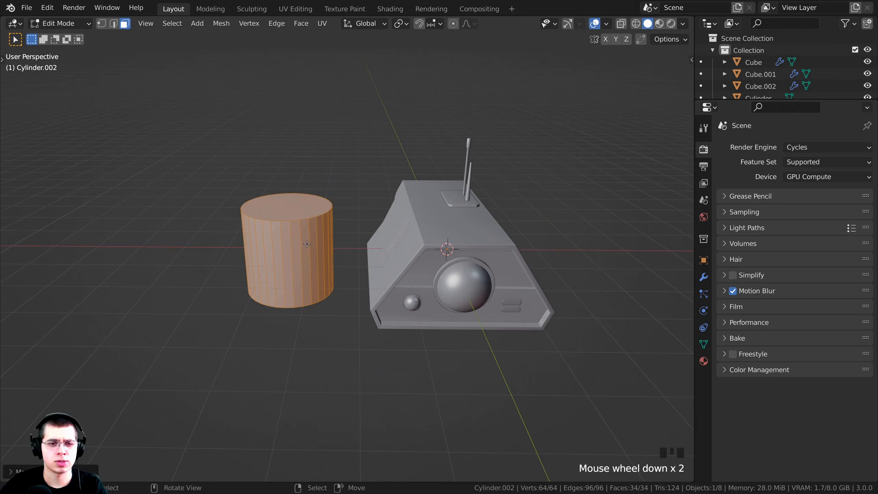
Rotate the cylinder mesh 90° around the global Y axis so it lies horizontally
scroll(462, 230, "up", 1)
key("r")
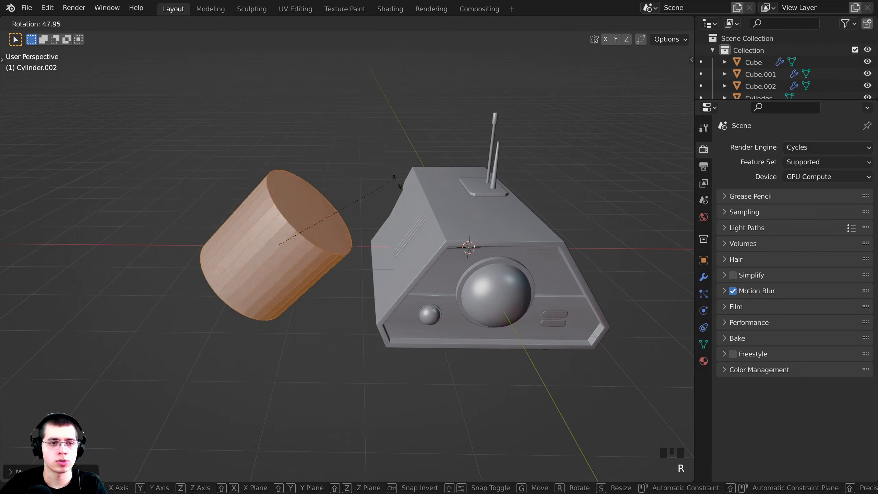
key("y")
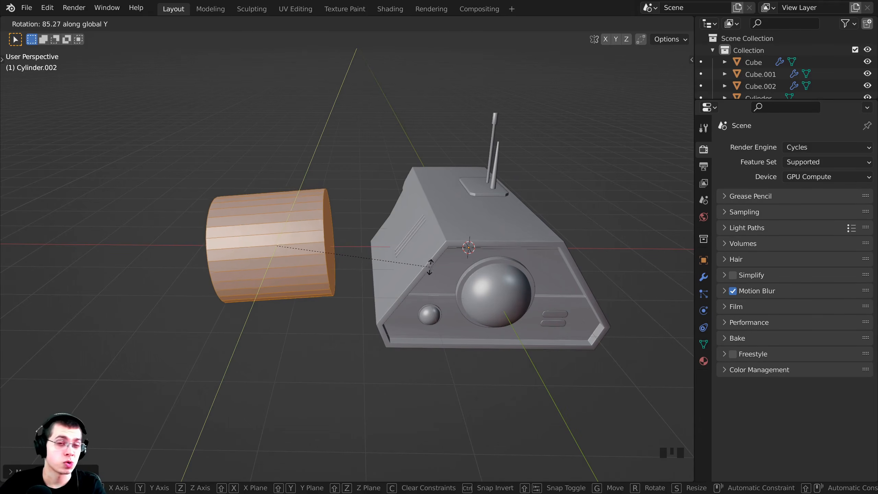
type("90")
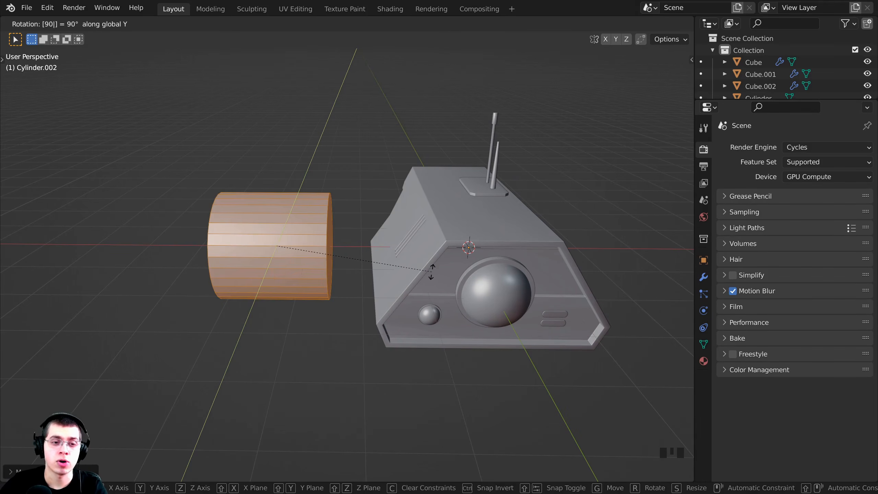
key("Return")
Add a Mirror modifier on the X axis to the cylinder so a copy appears on the opposite side of the body
middle_click_drag(203, 243, 592, 278)
scroll(369, 272, "down", 5)
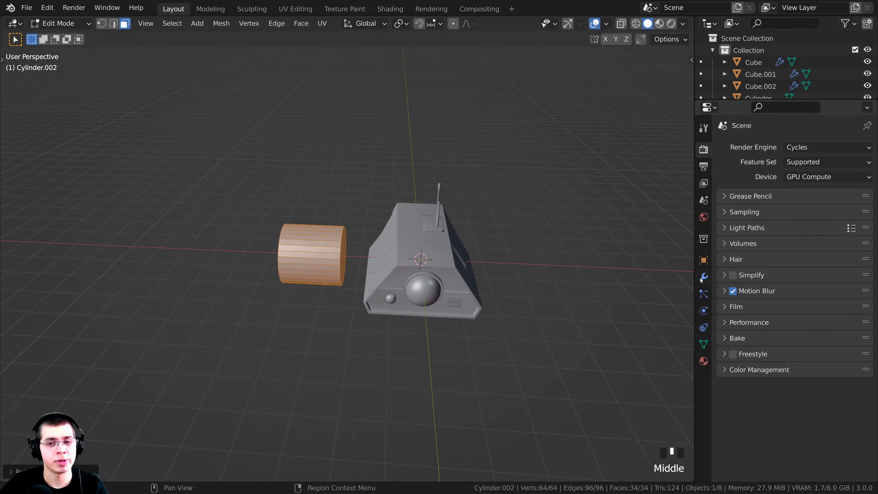
left_click(702, 277)
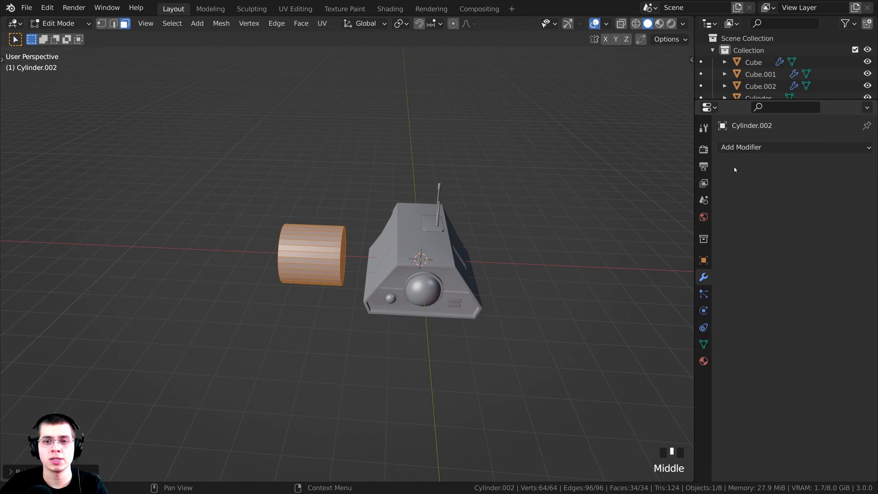
left_click(735, 147)
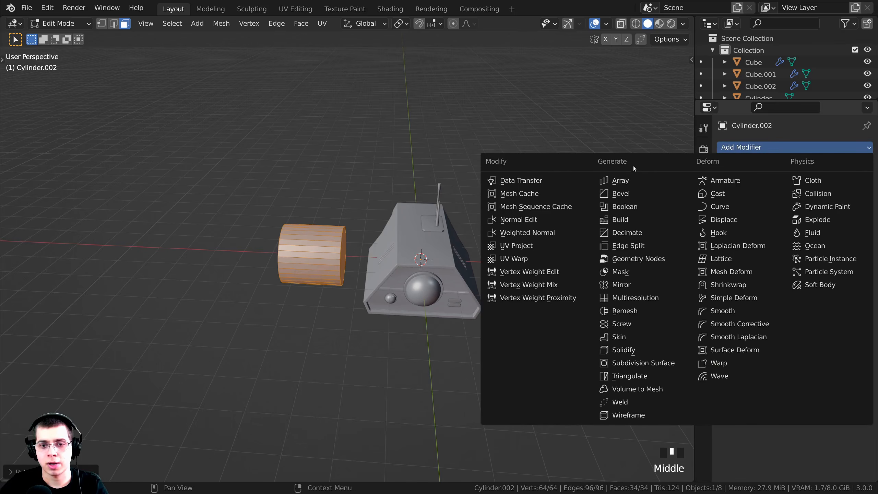
left_click(624, 286)
scroll(381, 221, "up", 3)
middle_click_drag(380, 221, 397, 232)
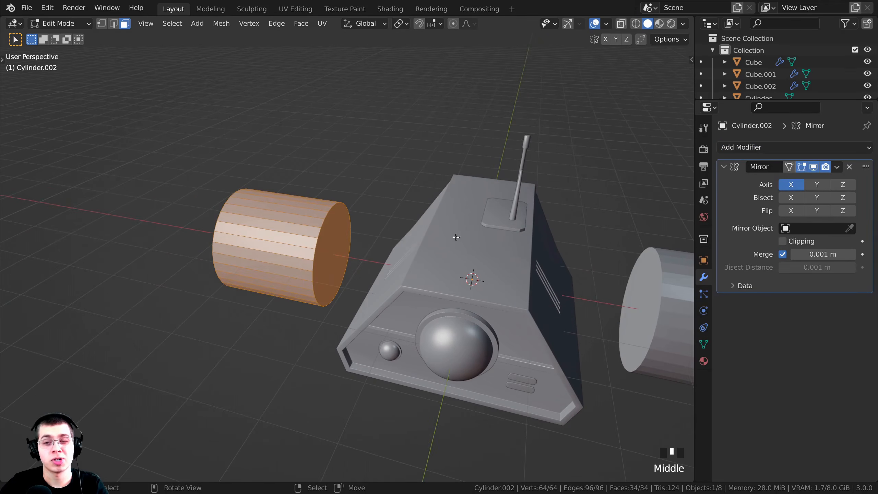
Delete the cylinder's inner end-cap face that points toward the robot's body
right_click(339, 232)
middle_click_drag(338, 231, 369, 249)
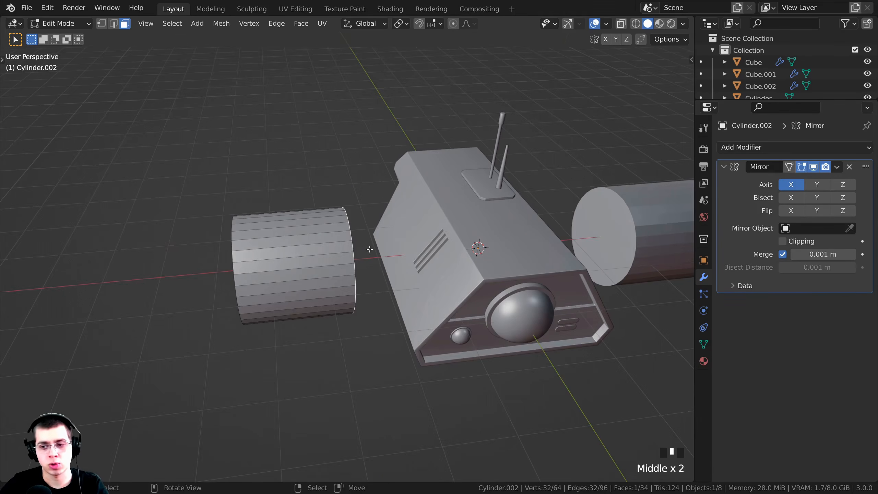
middle_click_drag(468, 253, 312, 305)
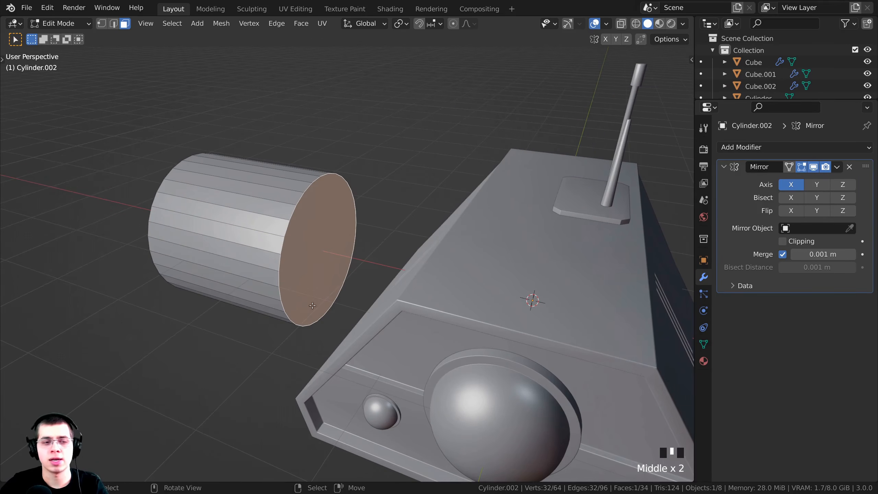
scroll(362, 228, "up", 2)
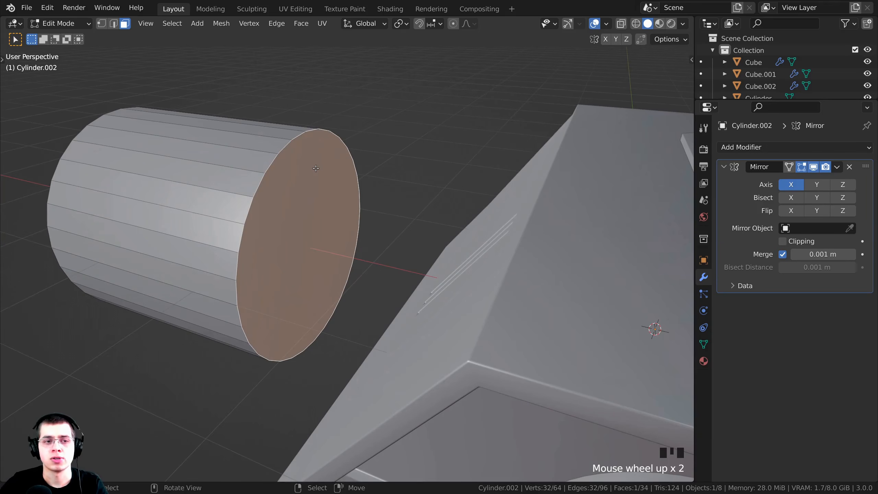
key("x")
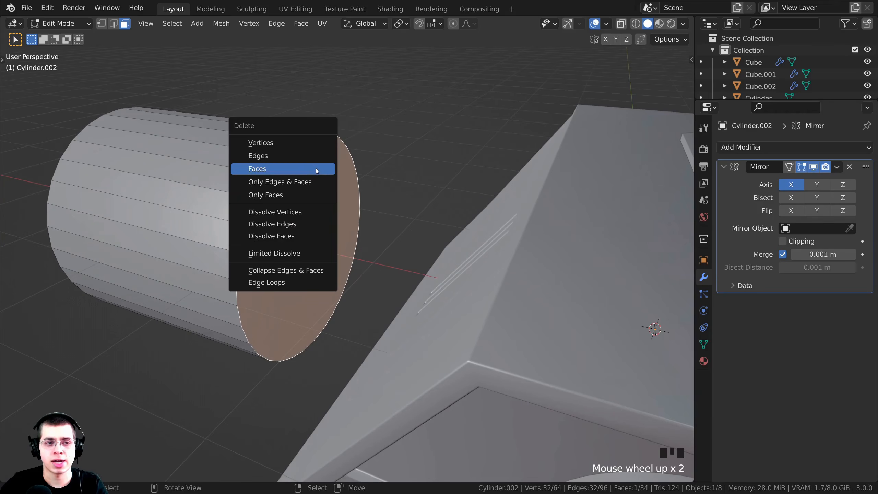
left_click(285, 169)
scroll(304, 187, "down", 5)
middle_click_drag(311, 194, 353, 227, "shift")
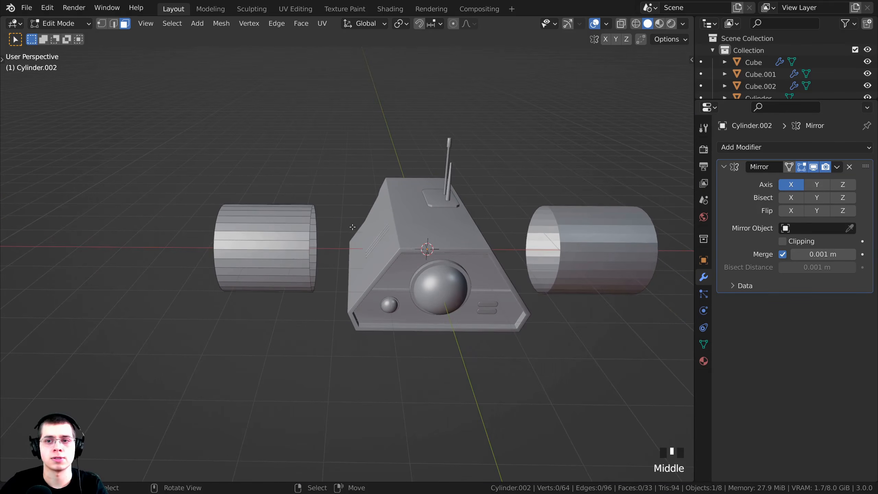
Select the whole cylinder mesh and scale it up to about 1.47 times its size
key("a")
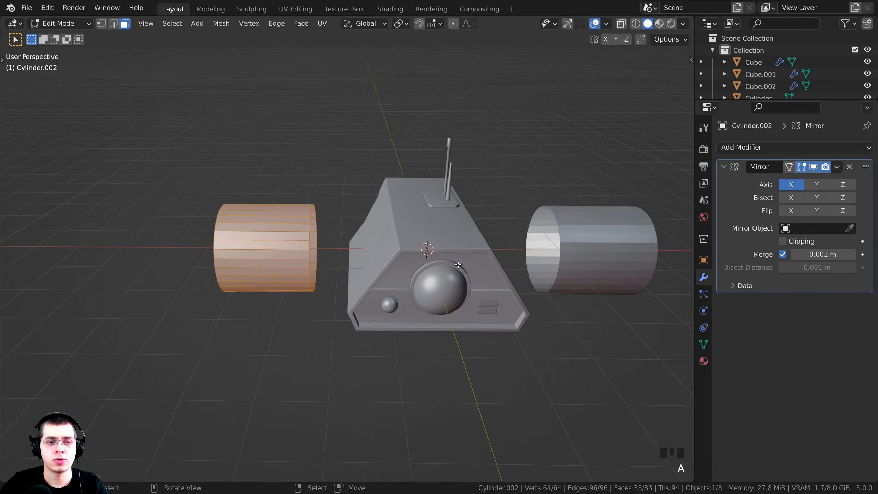
key("s")
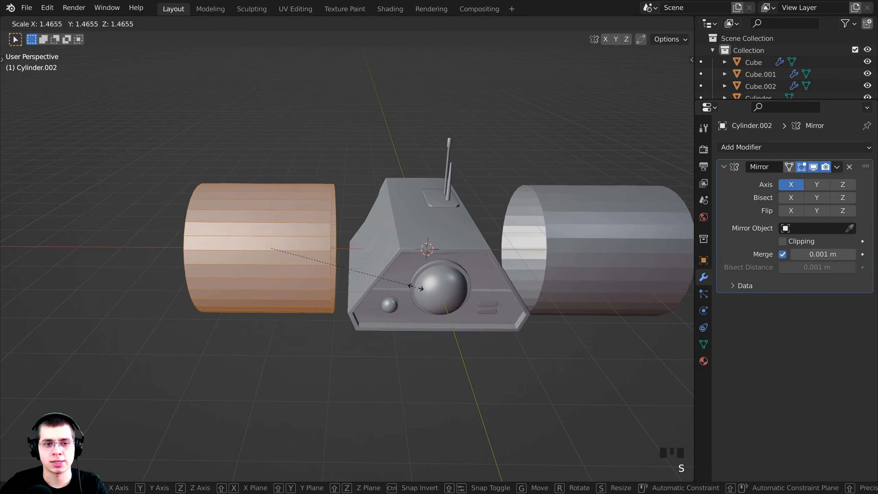
left_click(420, 288)
middle_click_drag(348, 271, 266, 225, "shift")
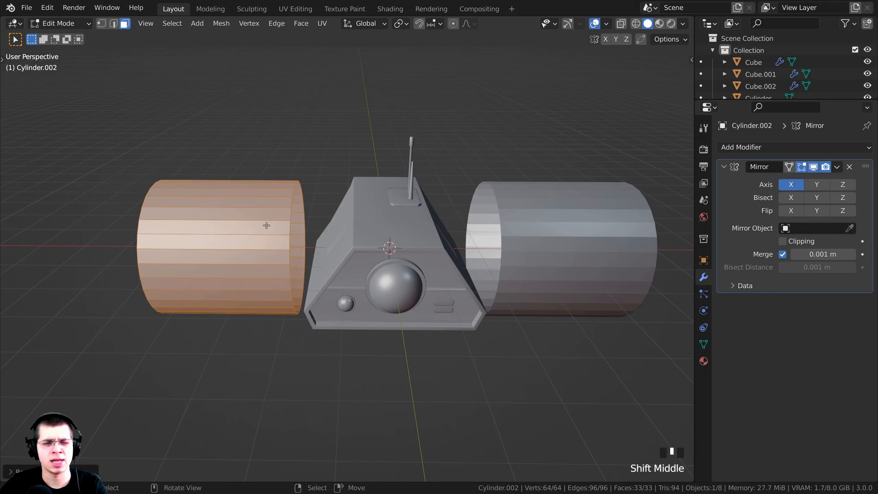
Move the cylinder along X toward the centre until it joins its mirrored half, and enable Clipping on the Mirror modifier
key("g")
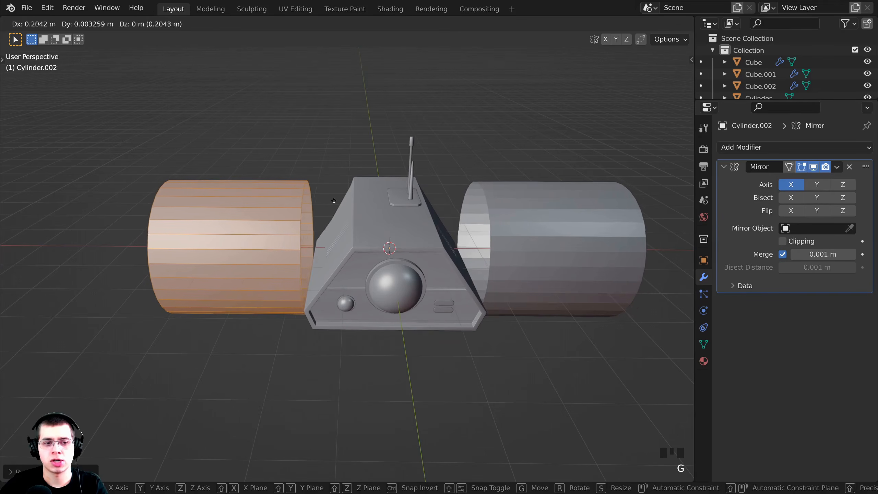
key("x")
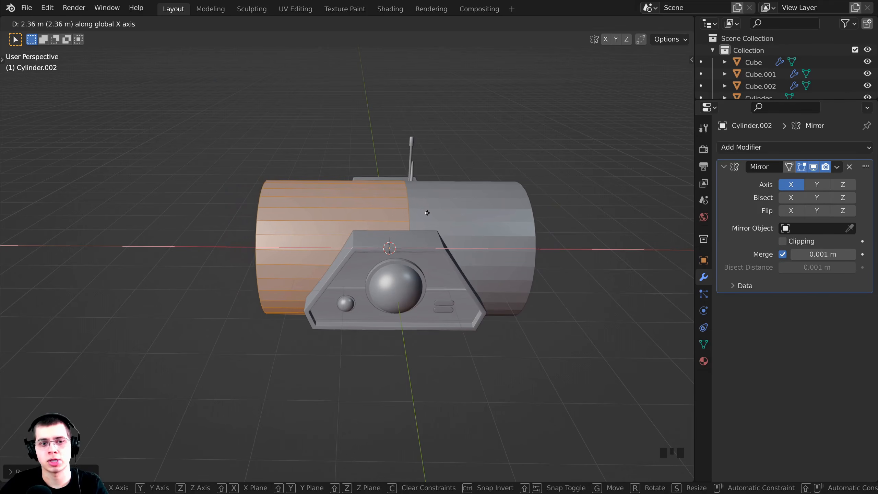
left_click(415, 244)
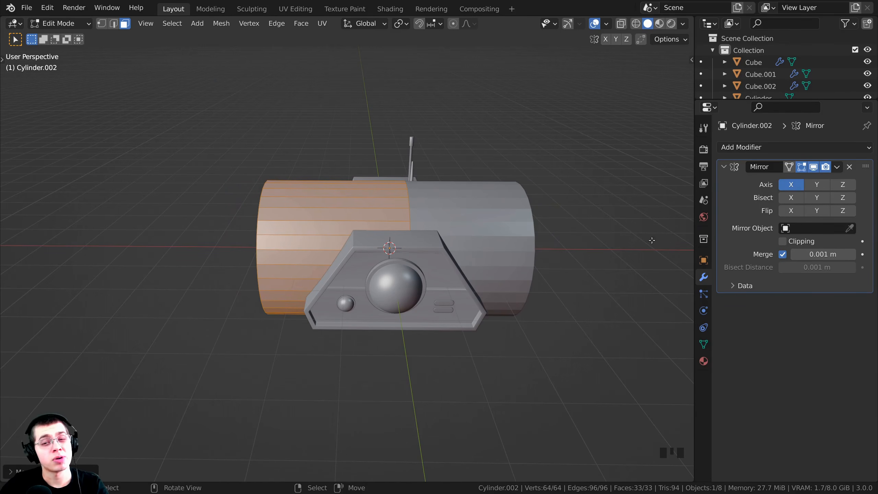
left_click(782, 241)
scroll(493, 229, "up", 1)
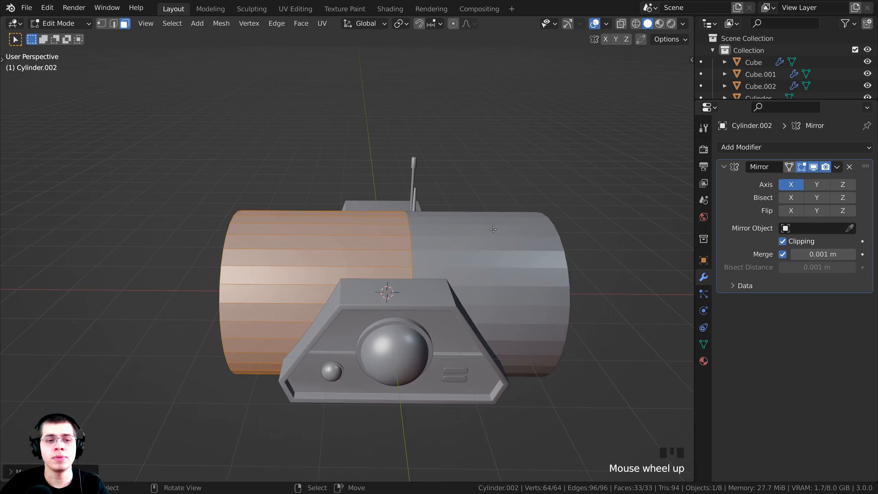
Pull the cylinder outward along X so it lengthens while its inner rim stays clipped at the mirror plane
key("g")
key("x")
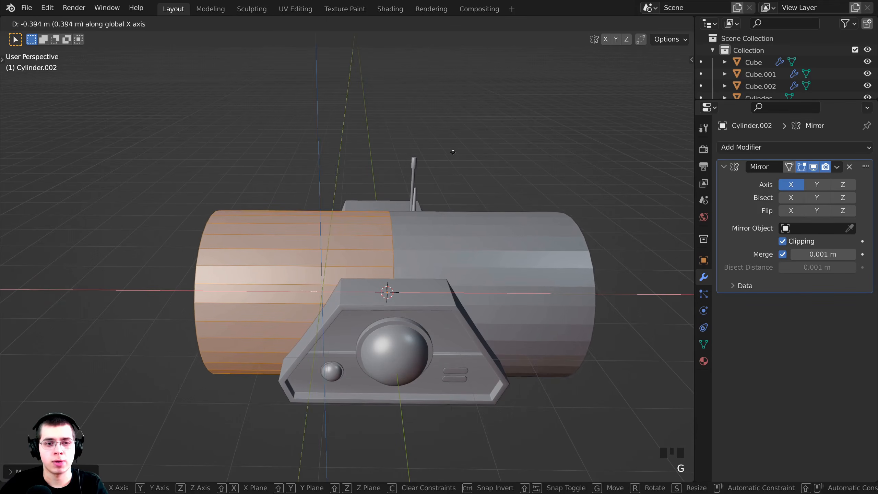
left_click(399, 203)
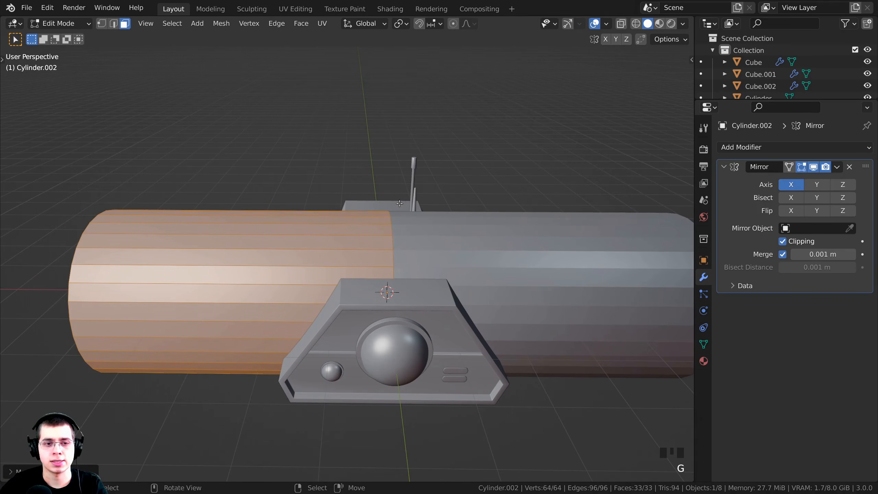
Scale the mirrored cylinder mesh down to a thin bar and return to Object Mode
scroll(383, 280, "up", 2)
middle_click_drag(383, 281, 480, 440)
key("s")
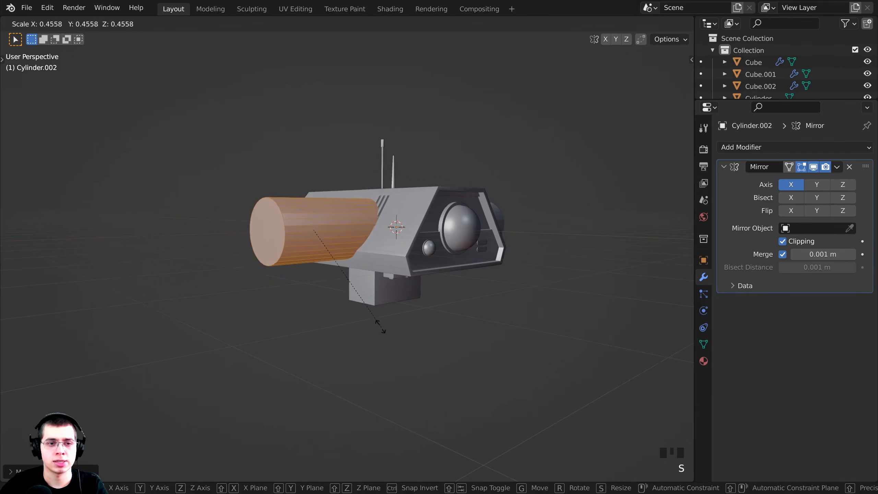
left_click(356, 290)
middle_click_drag(356, 290, 417, 134)
key("Tab")
Move the cylinder down along the Z axis to the height of the neck block beneath the body
key("g")
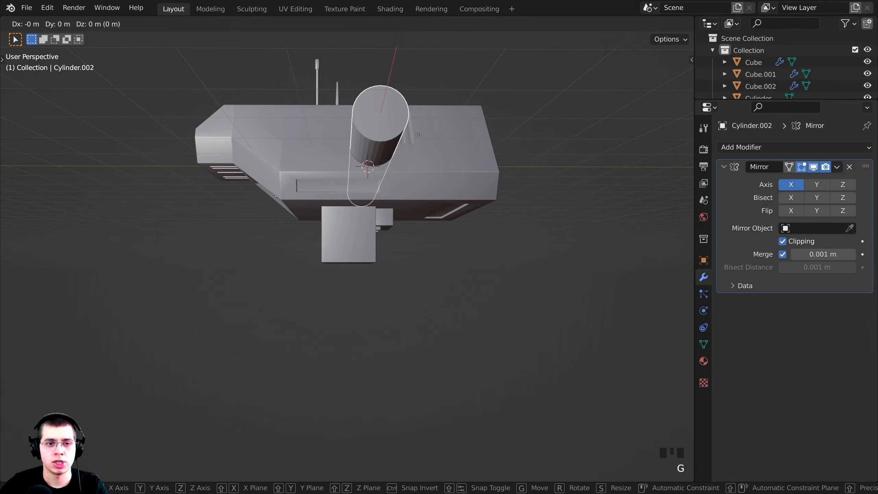
key("z")
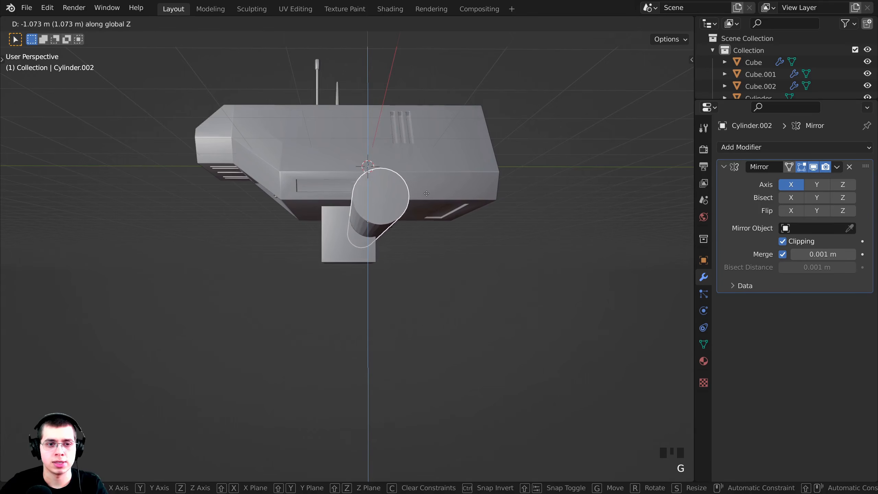
left_click(430, 208)
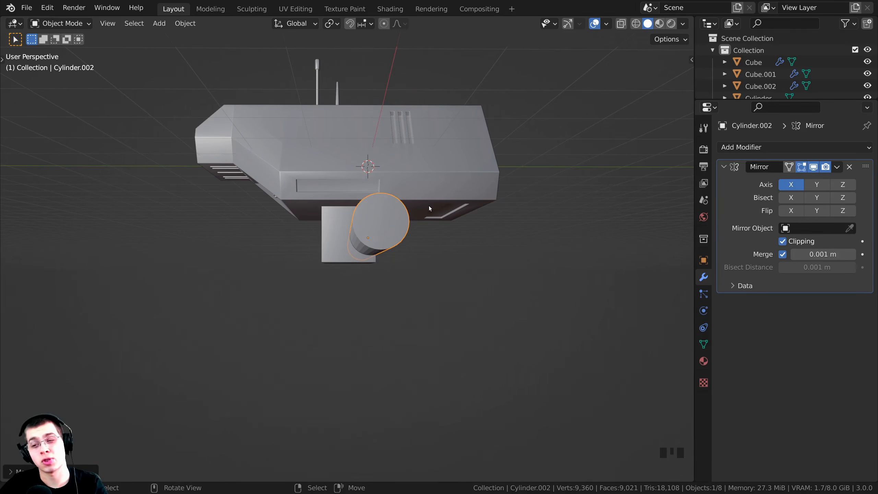
In the right orthographic view, move the cylinder along the Y axis to centre it on the neck block
key("KP_3")
scroll(426, 207, "up", 3)
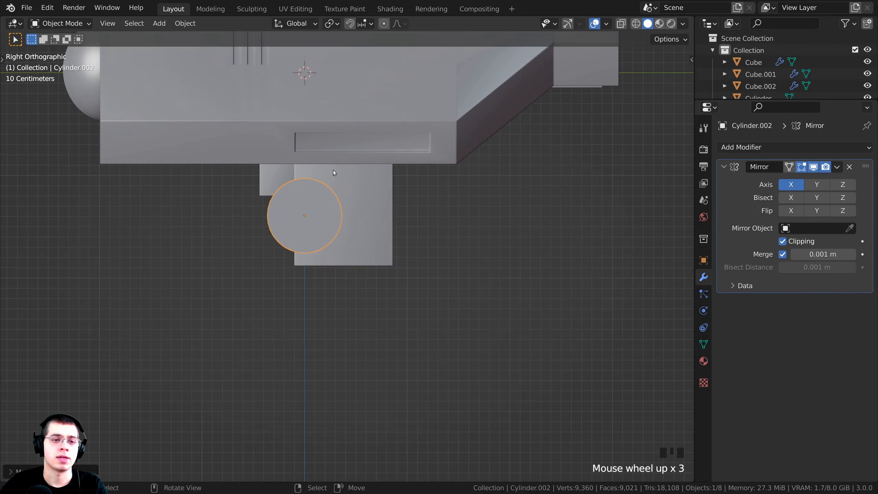
key("g")
key("y")
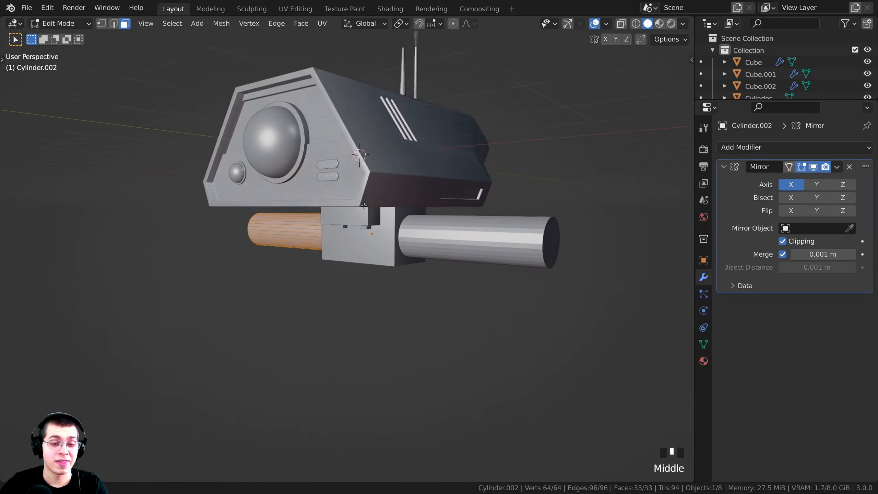
Check the cylinder's alignment with the neck block from the front and right side, and return to Object Mode
middle_click_drag(193, 206, 298, 210)
middle_click_drag(552, 224, 543, 252)
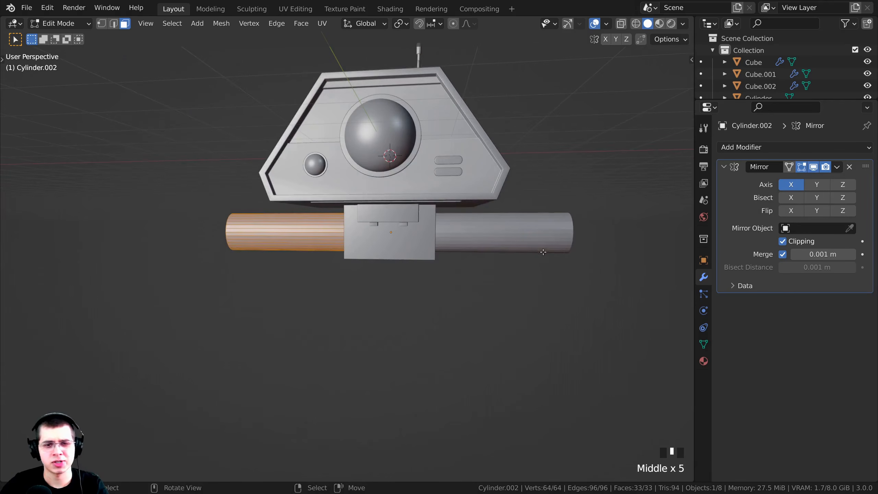
key("KP_3")
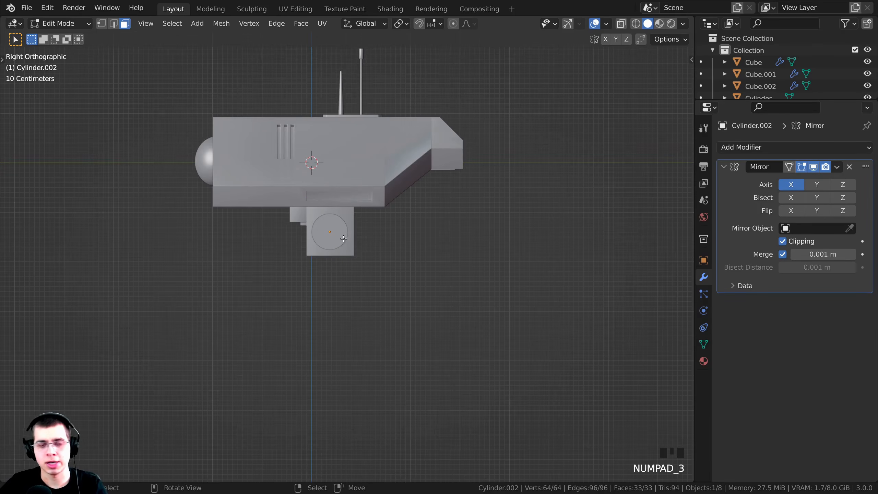
key("Tab")
middle_click_drag(343, 239, 423, 245)
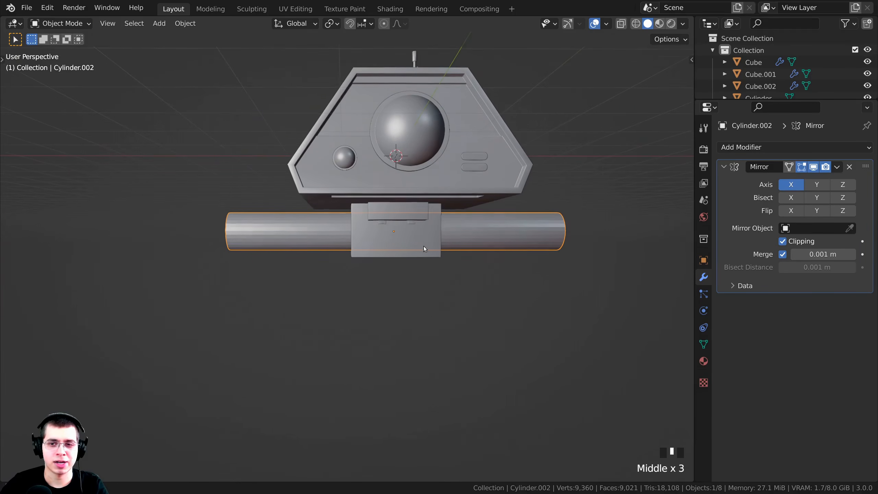
left_click(743, 188)
left_click(757, 180)
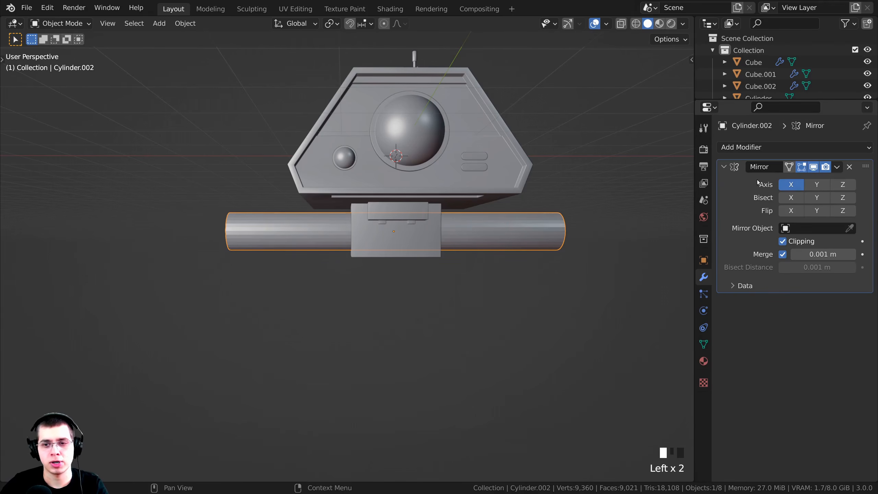
Apply the horizontal cylinder's Mirror modifier, select the edge loop at one outer end, and delete its vertices to remove that half
key("ctrl+a")
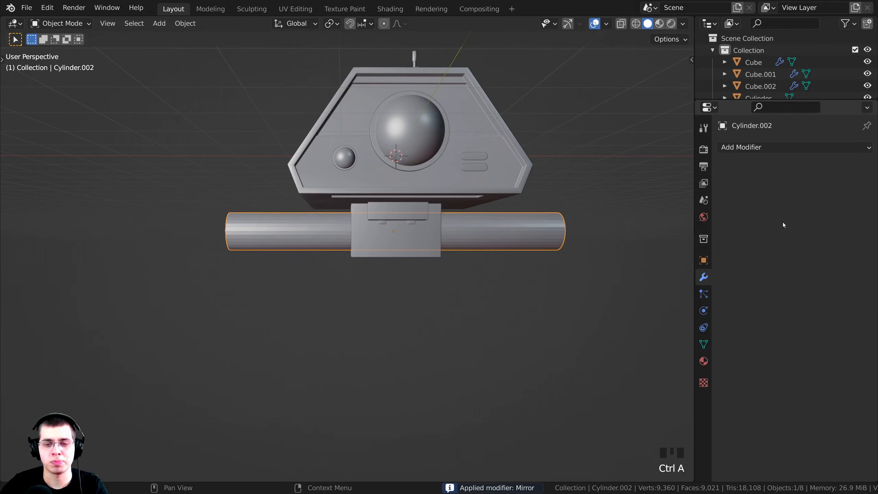
middle_click(567, 225)
key("Tab")
middle_click_drag(338, 206, 120, 44)
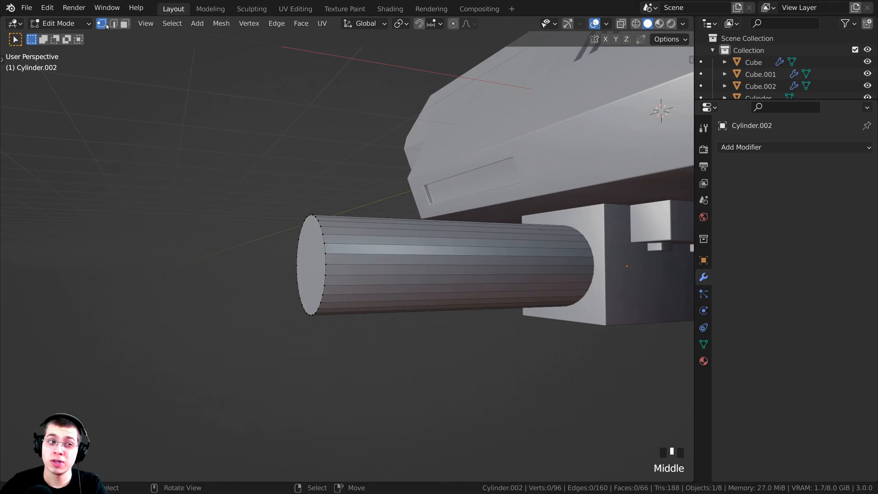
scroll(333, 245, "up", 3)
middle_click_drag(333, 245, 335, 283)
left_click(356, 309, "alt")
key("x")
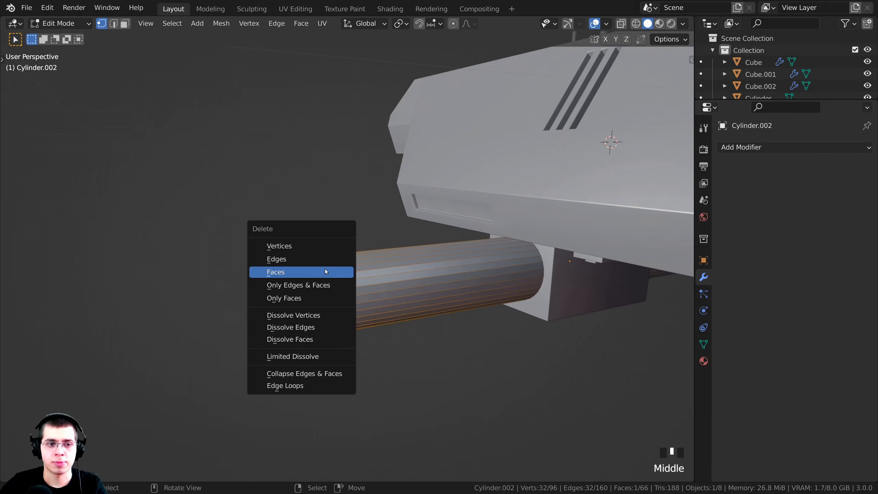
left_click(311, 244)
middle_click_drag(312, 244, 479, 236)
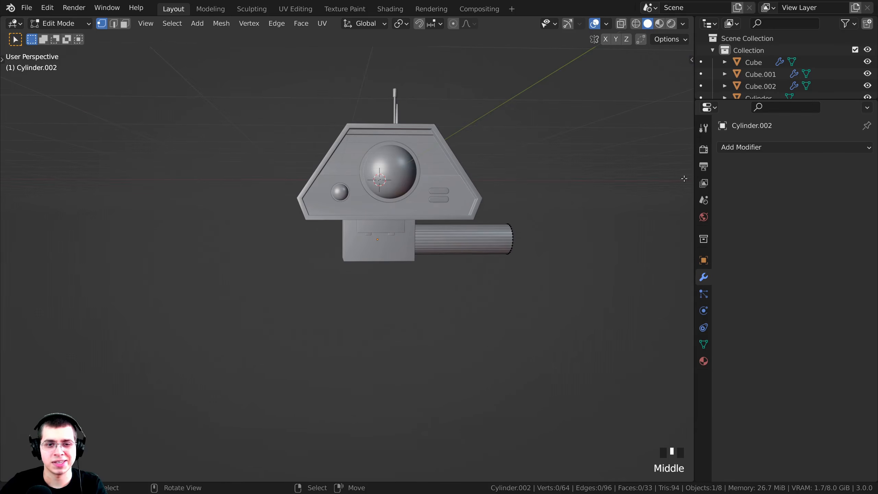
Add a new Mirror modifier on the X axis to the remaining half-cylinder and enable Clipping
left_click(752, 148)
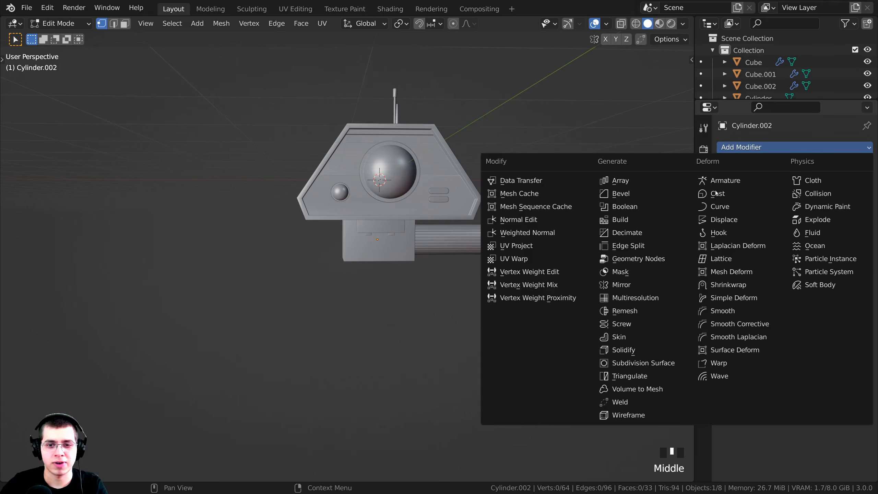
left_click(650, 285)
middle_click_drag(595, 262, 584, 251)
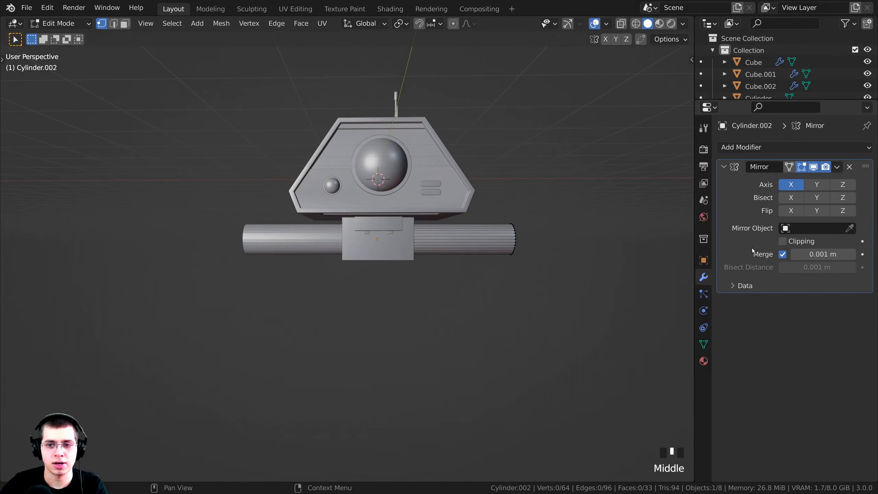
left_click(782, 241)
middle_click_drag(525, 245, 477, 242, "shift")
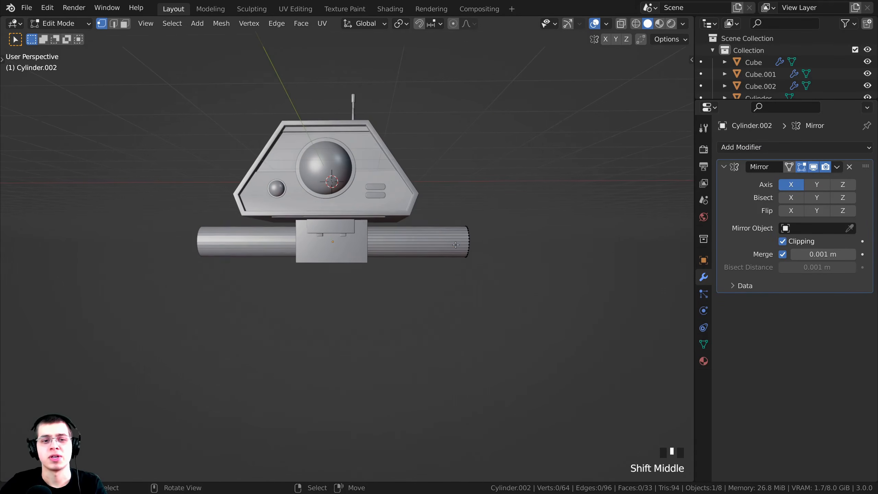
Select the entire half-cylinder mesh and move it about -1.7 m along the X axis towards the neck block
key("a")
key("g")
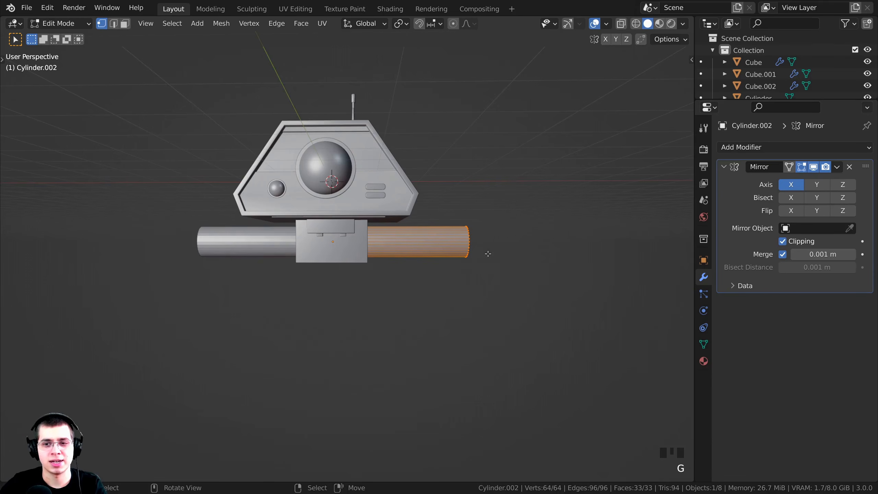
scroll(541, 246, "up", 1)
middle_click_drag(540, 247, 560, 221)
scroll(275, 266, "up", 1)
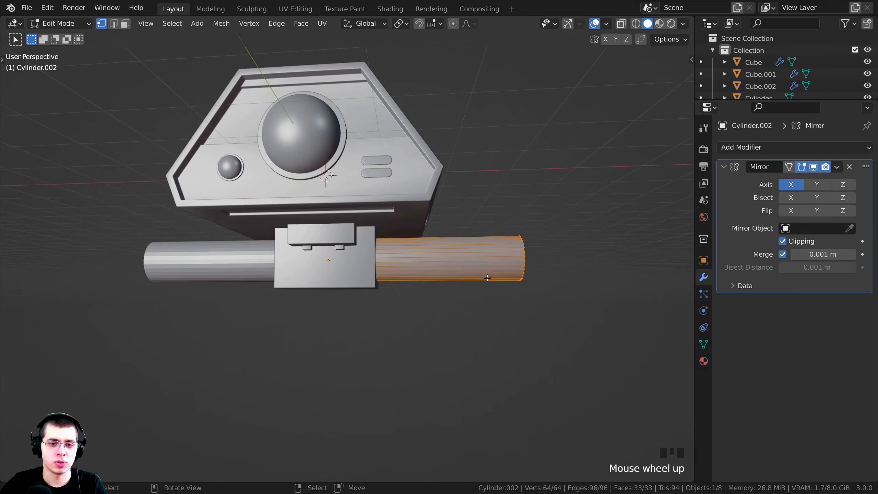
middle_click_drag(487, 277, 569, 244)
key("g")
key("x")
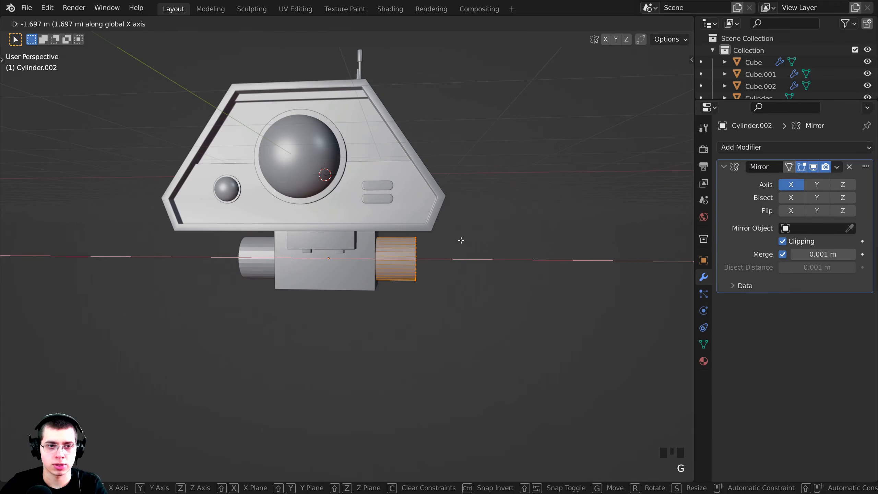
left_click(461, 241)
In the front orthographic view, move the half-cylinder mesh another -0.21 m or so along the X axis
middle_click_drag(439, 252, 448, 241)
scroll(317, 279, "up", 2)
key("KP_1")
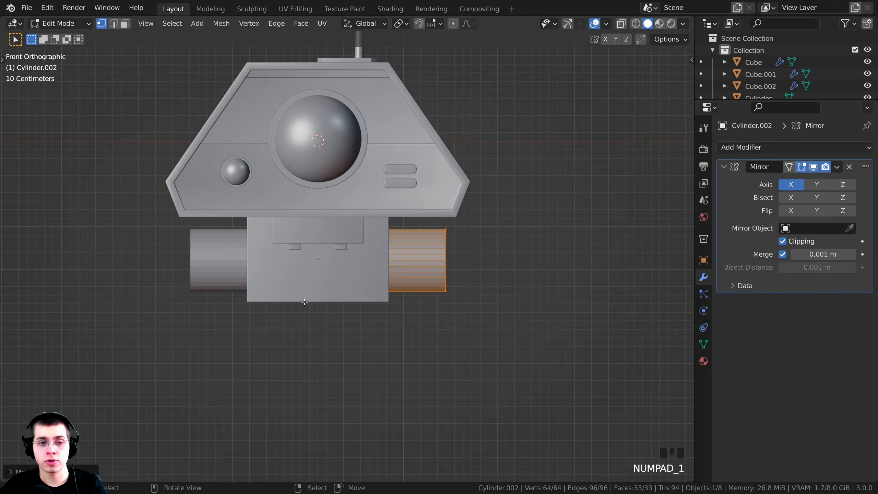
scroll(420, 224, "up", 5)
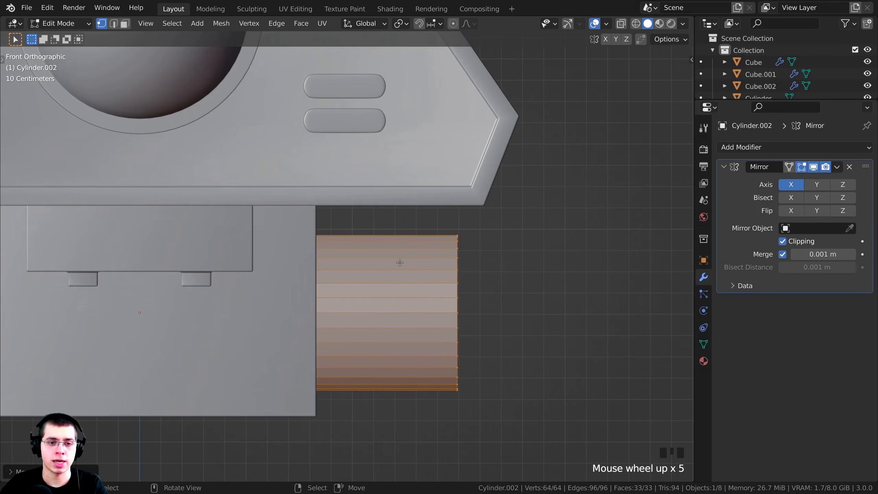
scroll(402, 249, "down", 1)
key("g")
key("x")
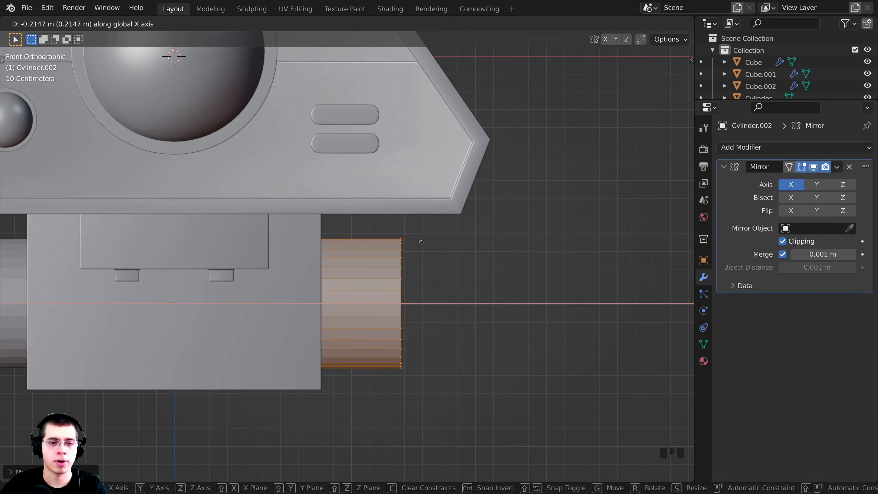
left_click(418, 242)
middle_click_drag(436, 286, 408, 277, "shift")
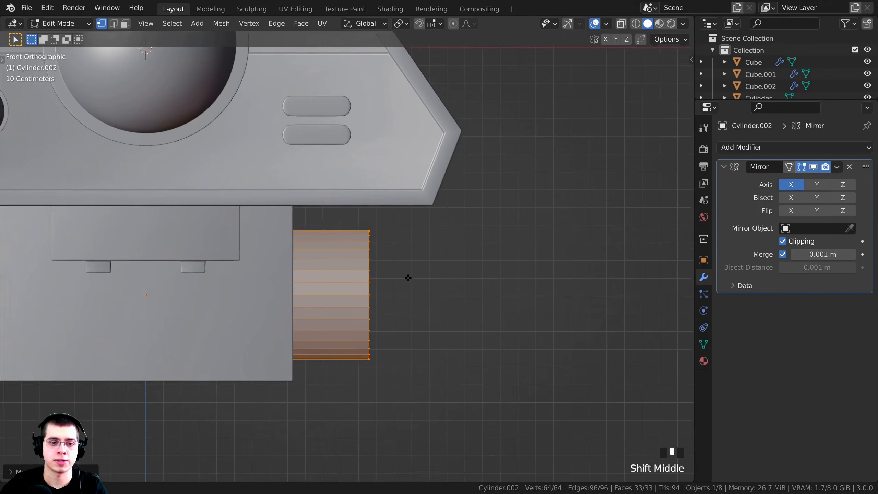
Select the cylinder's outer end loop and extrude the end face outward about 0.17 m
scroll(407, 278, "up", 1)
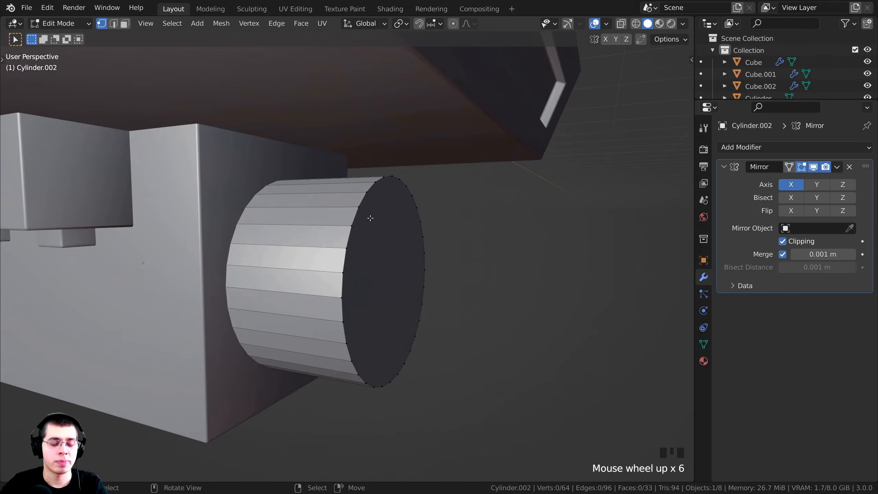
middle_click_drag(370, 218, 360, 195)
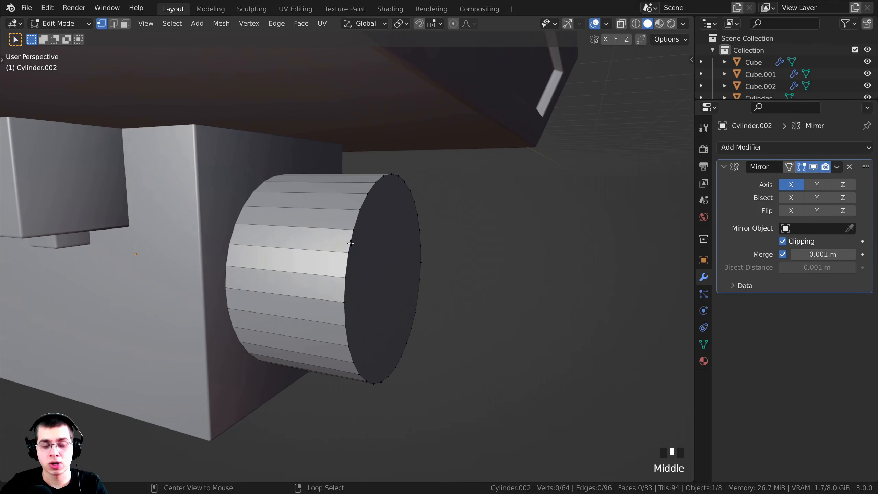
right_click(356, 218, "alt")
scroll(432, 304, "down", 1)
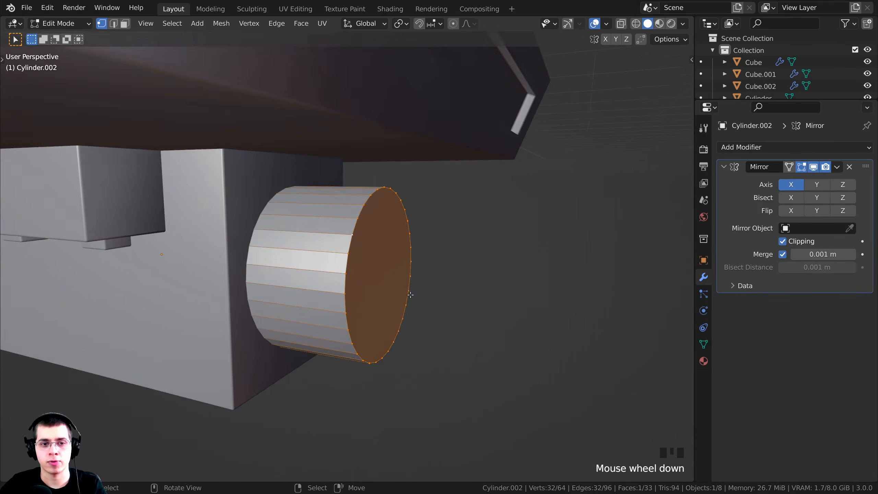
scroll(450, 292, "up", 1)
scroll(413, 280, "down", 1)
key("e")
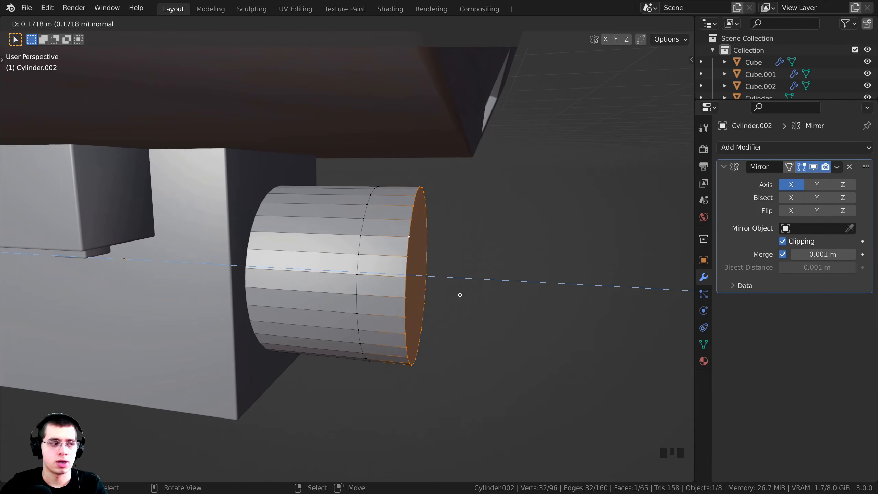
left_click(465, 296)
Extrude the outer end face again by a very small amount to form a thin edge band
scroll(467, 276, "down", 4)
middle_click_drag(475, 257, 407, 225)
scroll(406, 225, "up", 4)
middle_click_drag(321, 228, 402, 285)
scroll(336, 267, "down", 1)
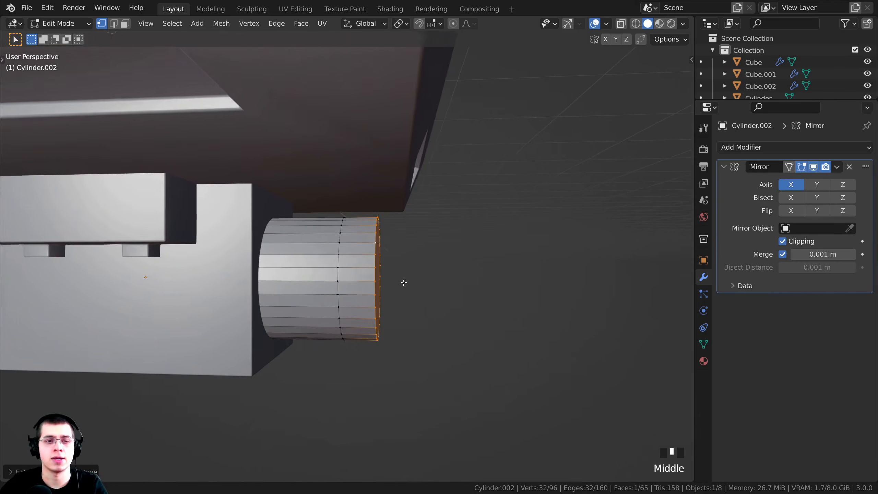
scroll(433, 258, "up", 2)
key("e")
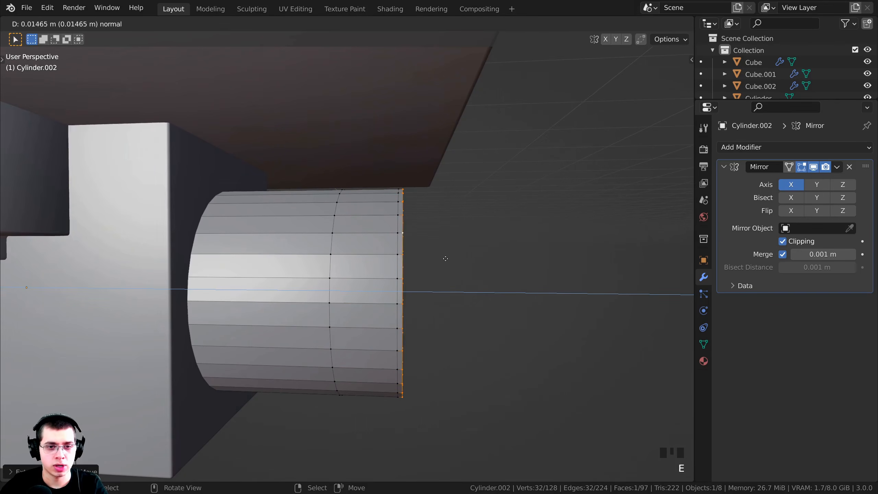
left_click(449, 260)
Extrude the outer end face in place and scale it up to about 1.37 to form a wider flange
scroll(432, 260, "down", 1)
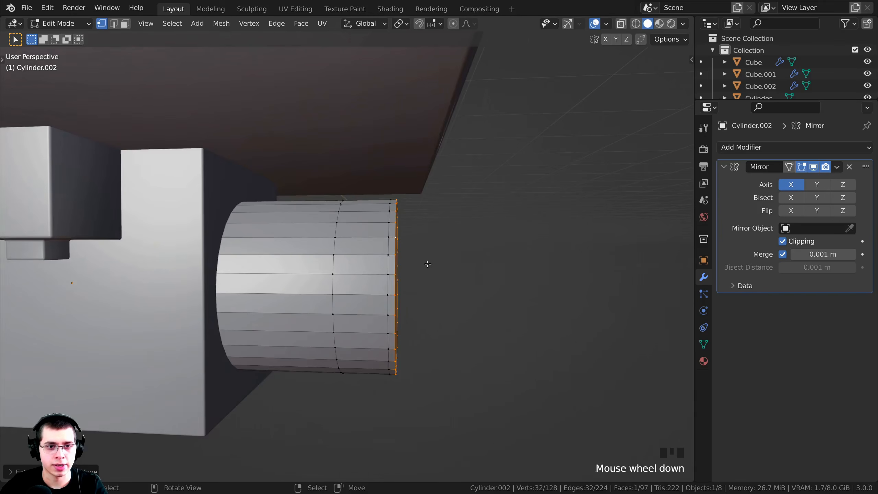
middle_click_drag(427, 261, 488, 286)
key("e")
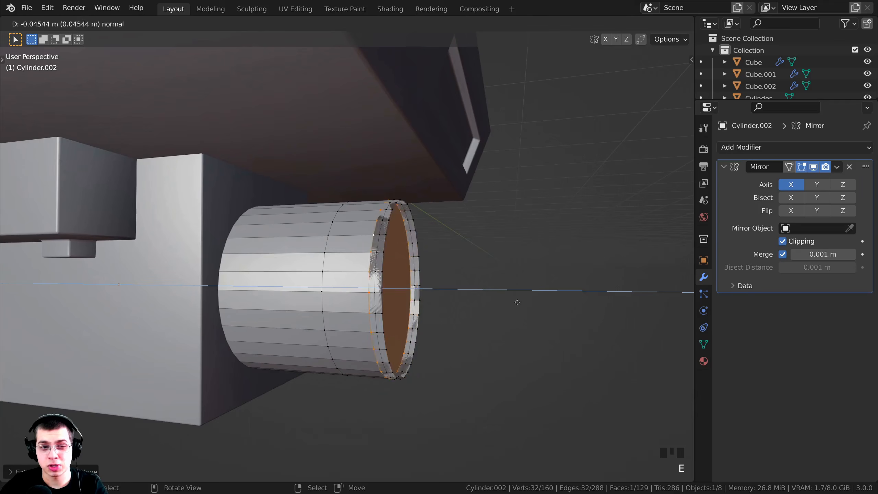
left_click(534, 321)
key("s")
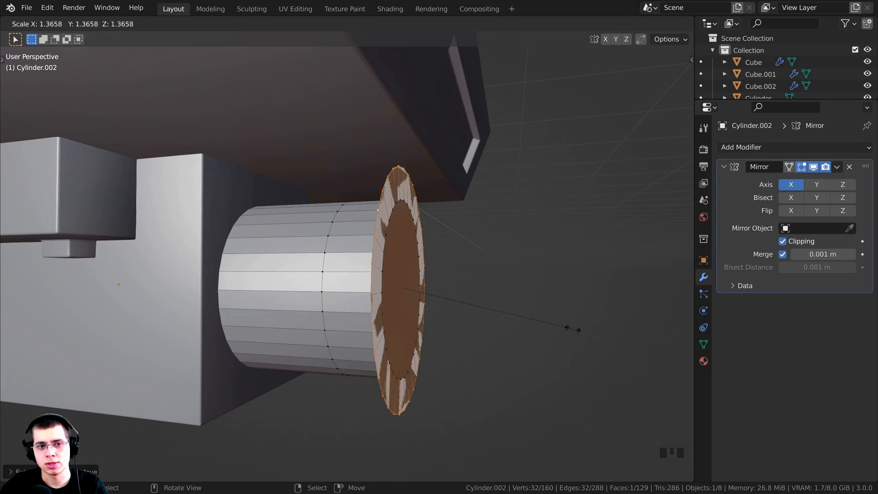
left_click(466, 323)
Extrude the widened end face outward about 0.23 m to give the flange thickness
scroll(467, 307, "up", 2)
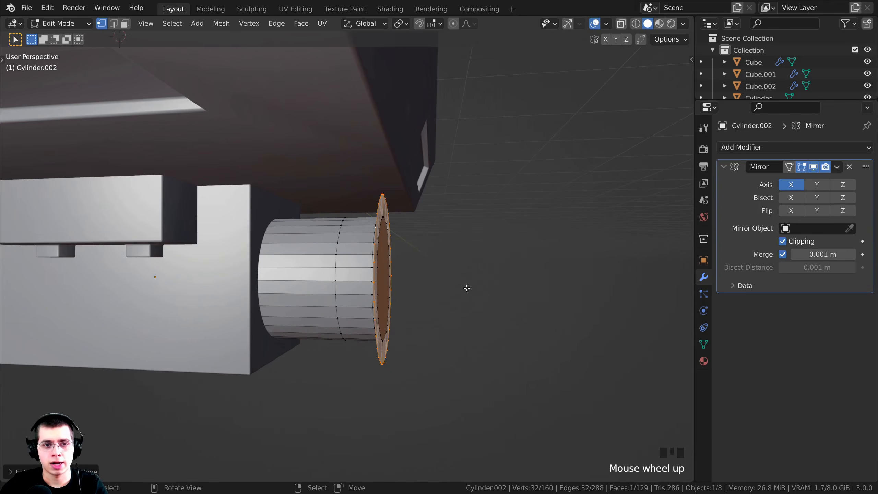
key("e")
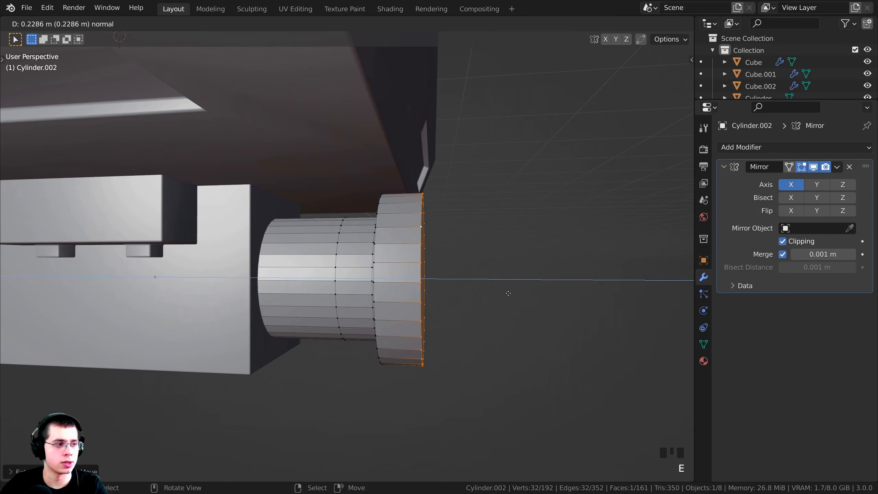
left_click(508, 293)
middle_click_drag(508, 293, 447, 203)
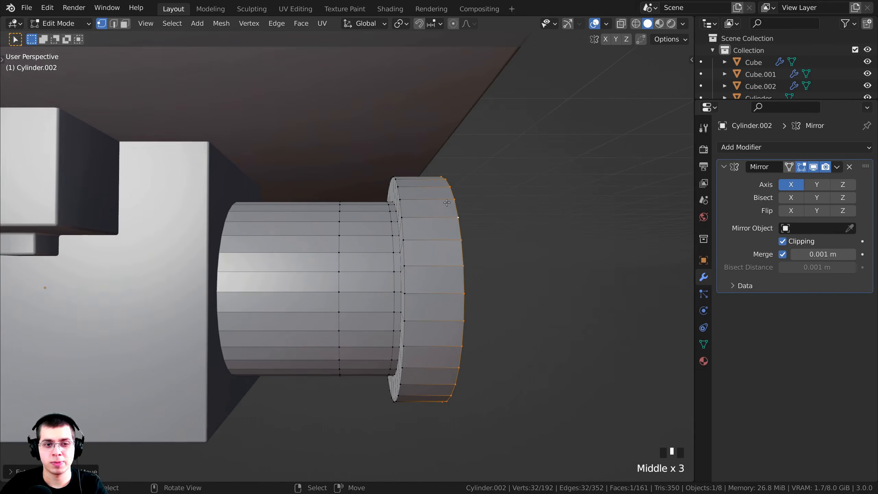
Select the whole flanged cylinder mesh, move it about -0.13 m along the X axis, and return to Object Mode
scroll(447, 203, "down", 4)
key("a")
key("a")
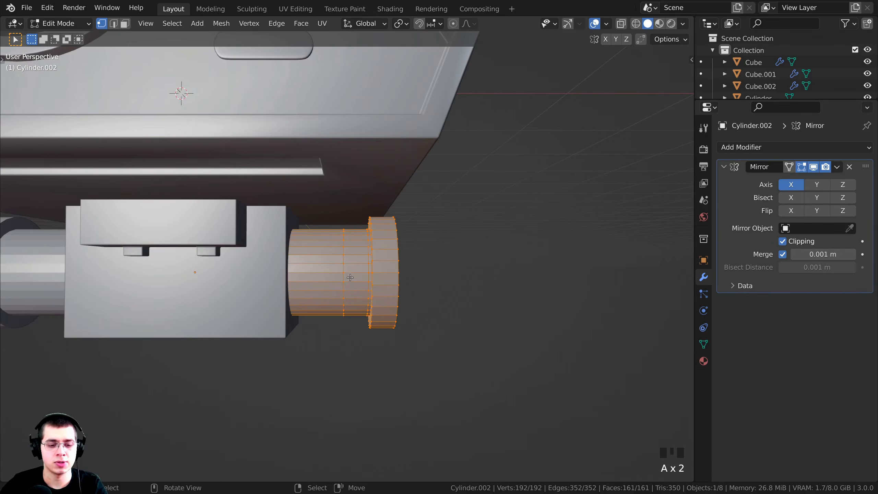
scroll(400, 236, "up", 1)
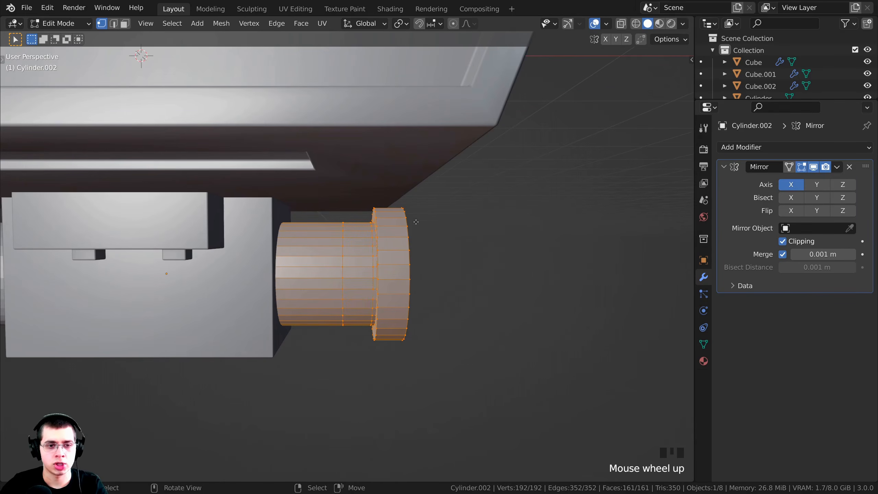
key("g")
key("x")
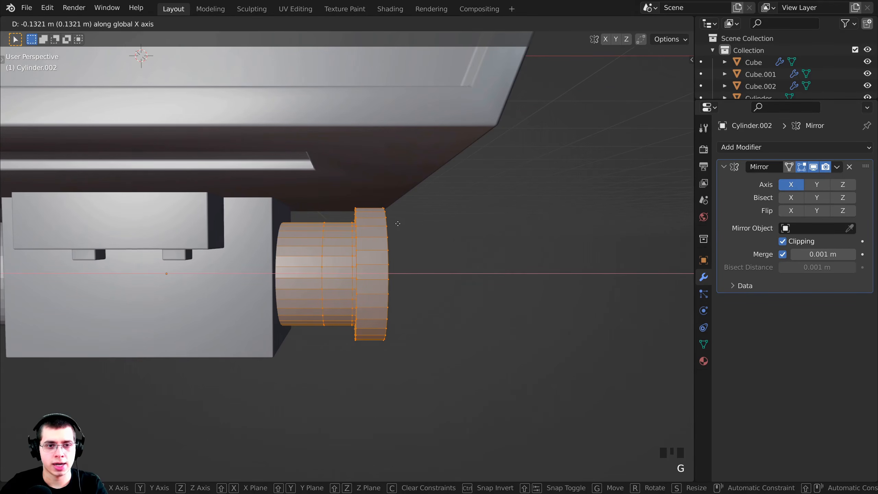
left_click(394, 234)
scroll(391, 236, "down", 4)
middle_click_drag(388, 232, 399, 253)
key("Tab")
middle_click_drag(399, 253, 353, 222)
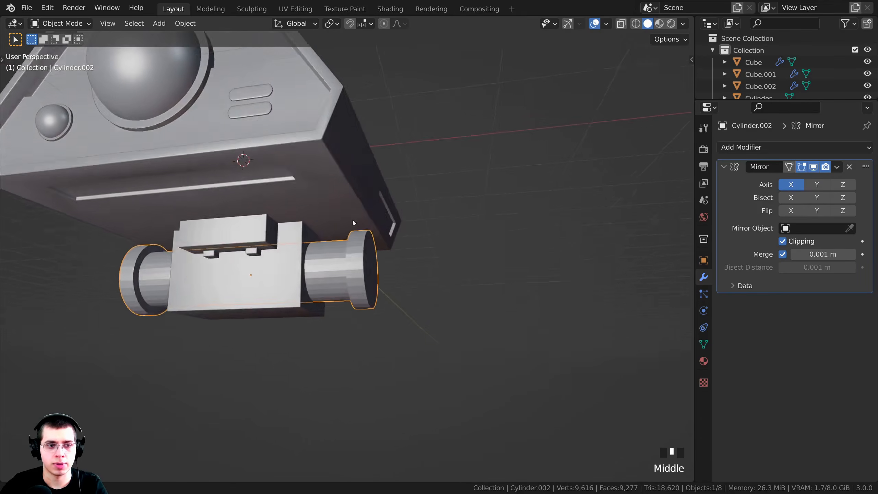
scroll(310, 155, "down", 3)
In Edit Mode with face selection, select the face loop around the cylinder band just inside the flange
key("Tab")
middle_click_drag(314, 152, 278, 209)
key("3")
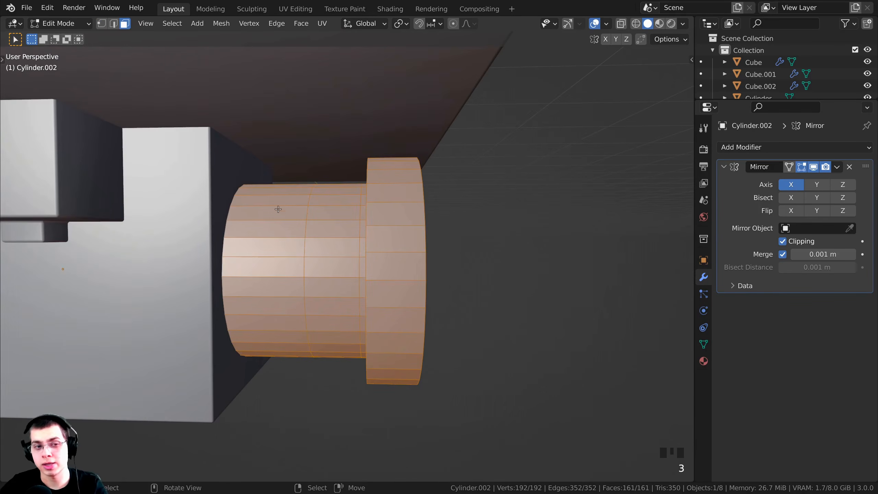
middle_click_drag(341, 253, 372, 249)
scroll(345, 193, "up", 2)
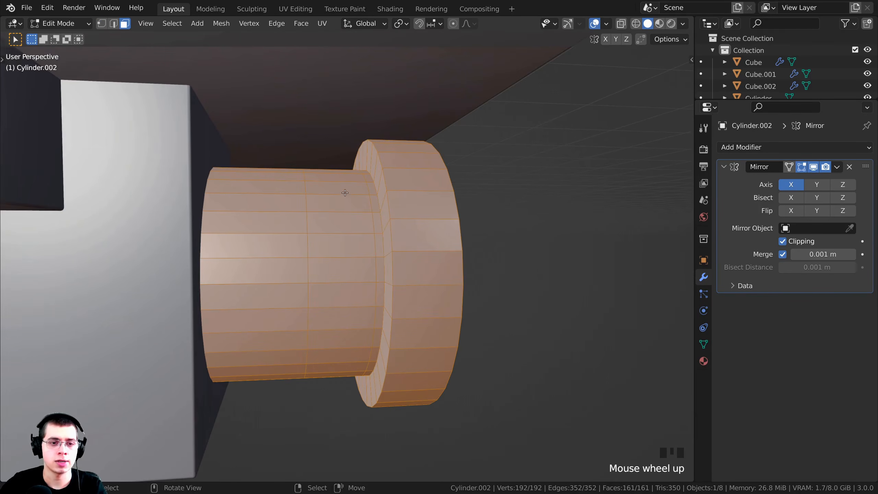
left_click(336, 233, "alt")
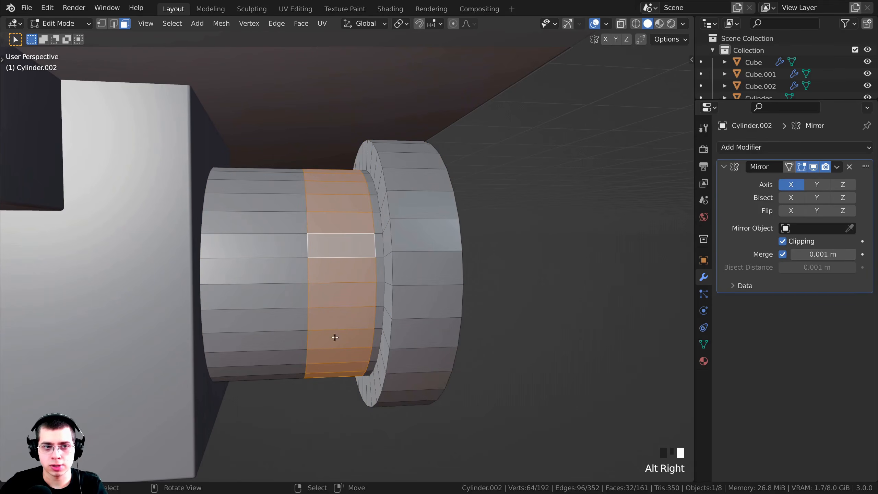
middle_click_drag(336, 234, 338, 288)
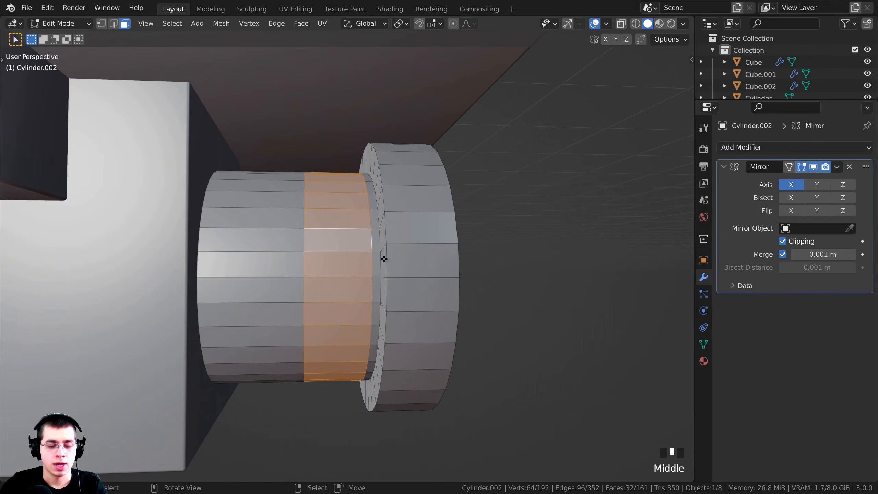
Extrude the selected face loop in place and scale it to about 0.8 on all axes except X, forming a groove
key("e")
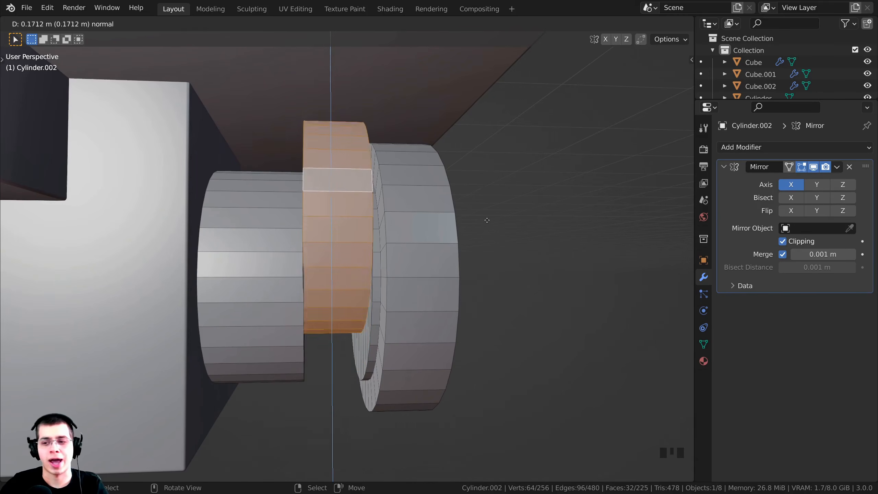
left_click(446, 207)
key("s")
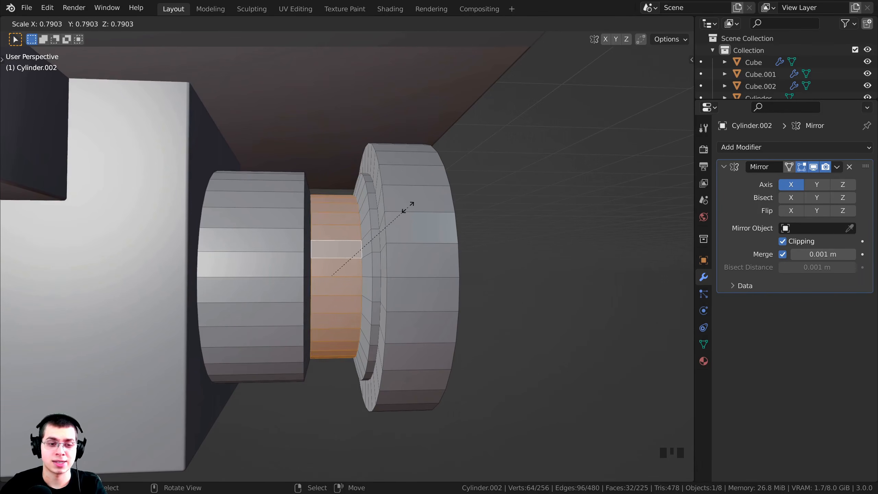
key("shift+x")
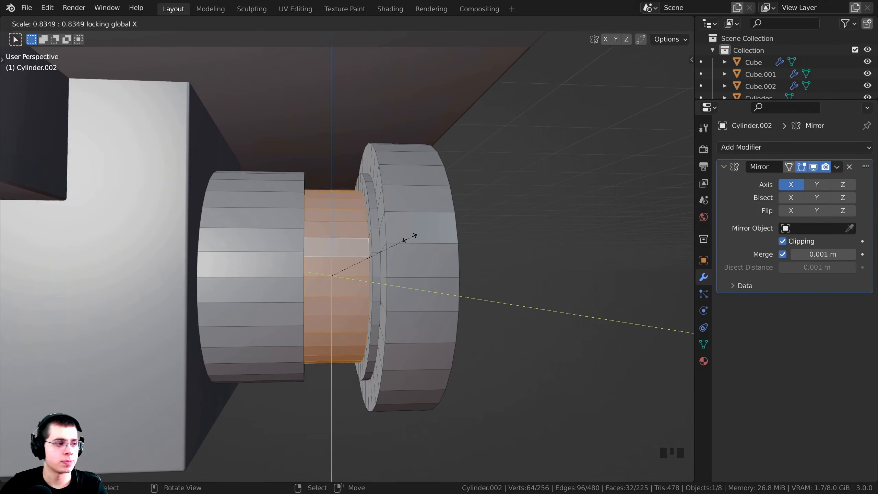
left_click(402, 239)
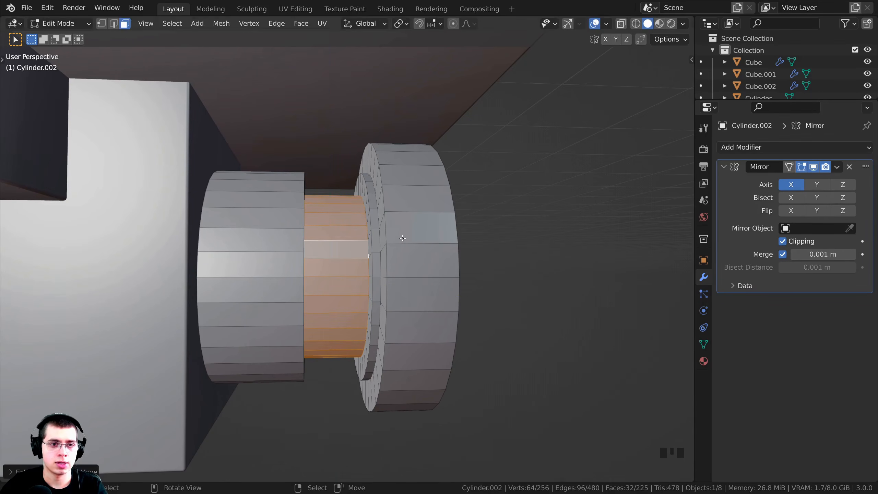
Return to Object Mode and examine the grooved, flanged cylinder from close up and from the side
middle_click_drag(398, 237, 343, 197)
key("Tab")
scroll(343, 198, "up", 3)
scroll(344, 198, "up", 1)
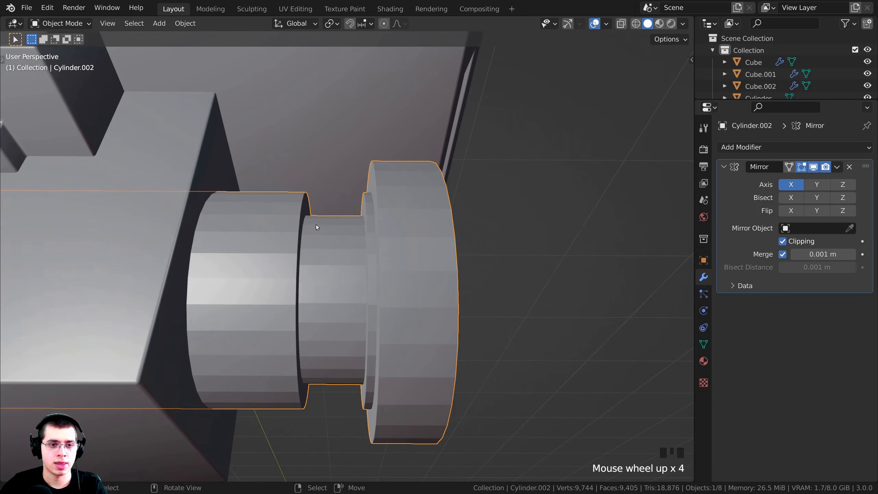
middle_click_drag(315, 224, 278, 132)
scroll(271, 175, "up", 3)
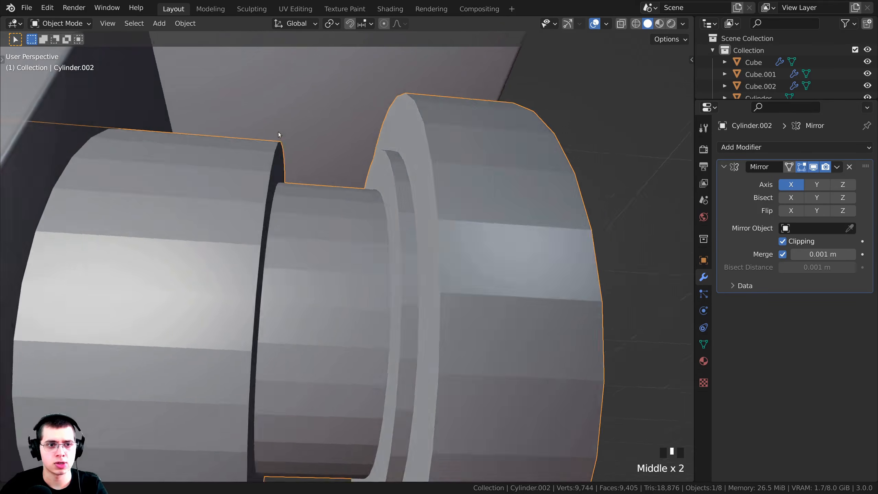
middle_click_drag(374, 151, 378, 164)
scroll(380, 168, "down", 7)
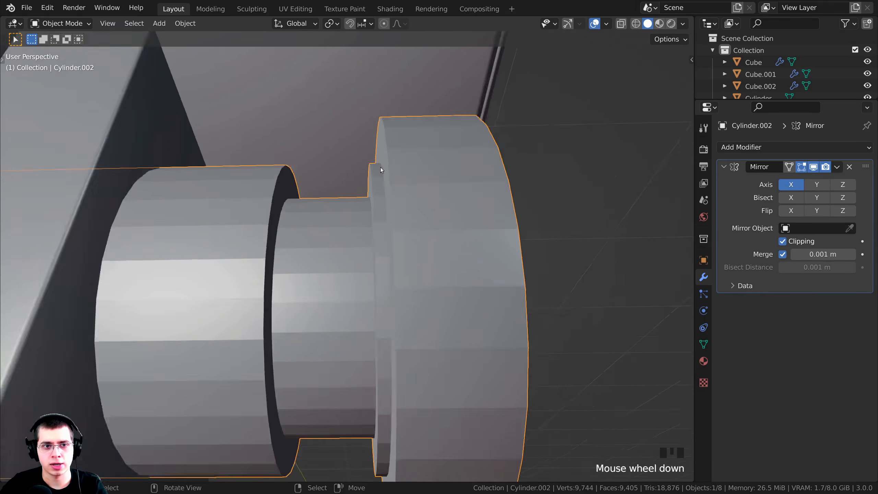
middle_click_drag(357, 284, 348, 239)
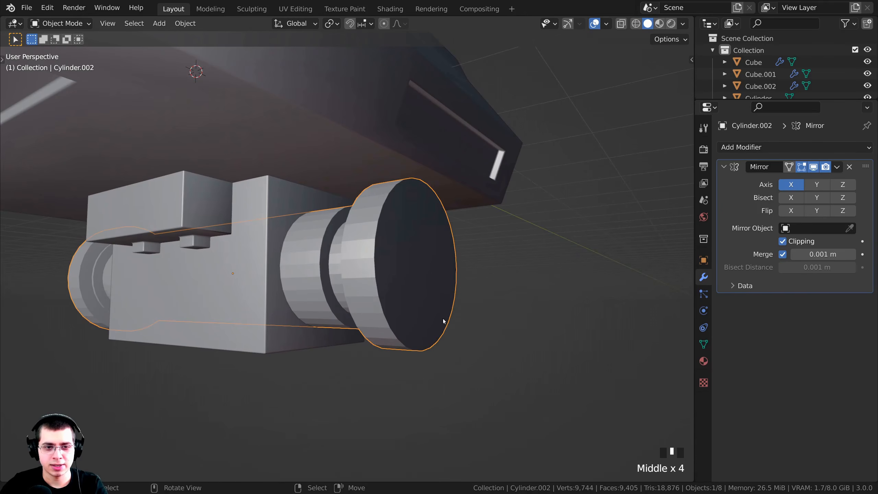
middle_click_drag(443, 321, 366, 174)
In Edit Mode, select two adjacent rim faces on the flange's front side and two on its underside
key("Tab")
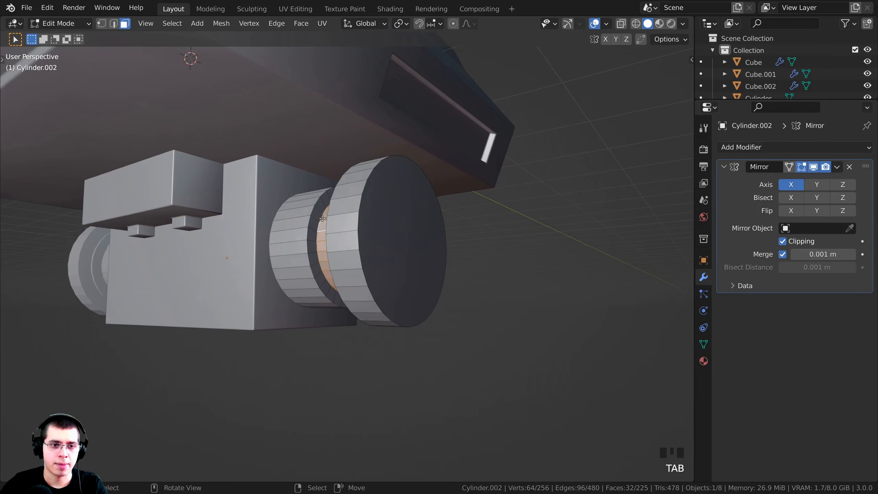
scroll(322, 218, "up", 4)
right_click(341, 205)
scroll(345, 222, "down", 3)
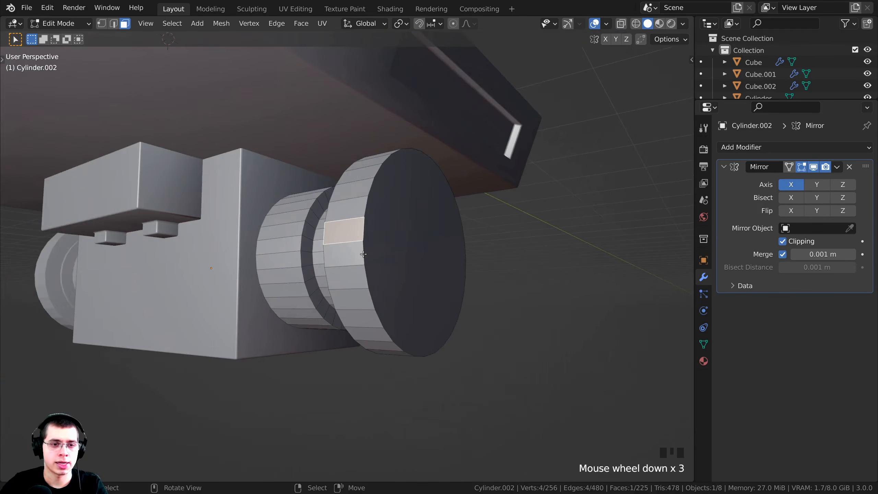
middle_click_drag(353, 244, 341, 241)
right_click(345, 249, "shift")
middle_click_drag(345, 344, 323, 276)
scroll(323, 276, "up", 2)
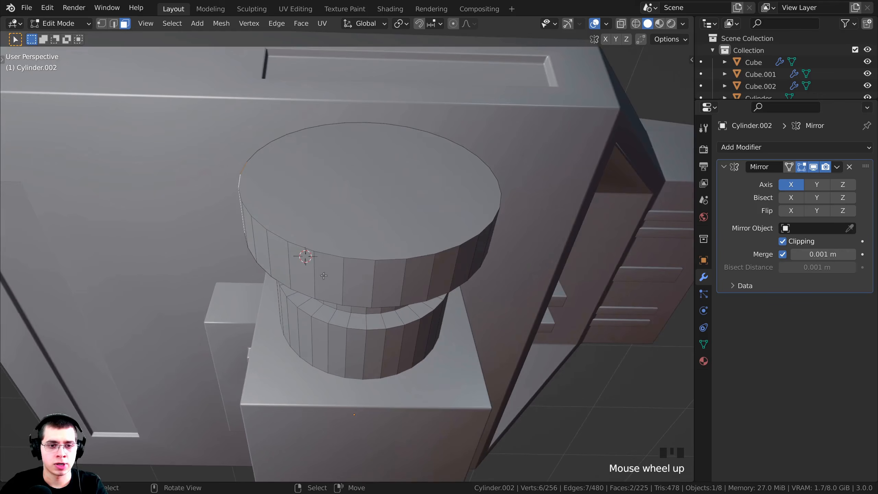
right_click(365, 279, "shift")
right_click(385, 279, "shift")
Add two adjacent rim faces on the flange's back side and two on its top to the selection
middle_click_drag(385, 279, 391, 234)
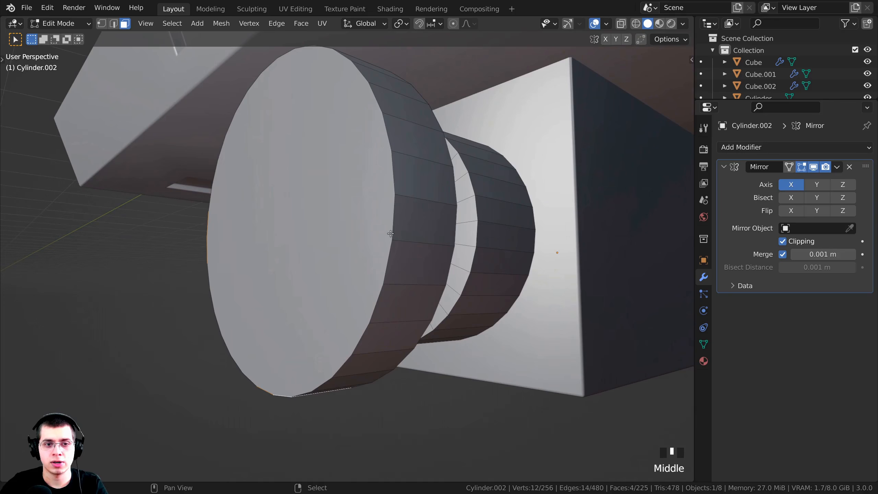
right_click(404, 218, "shift")
right_click(404, 173, "shift")
scroll(404, 173, "down", 3)
middle_click_drag(403, 173, 469, 124)
scroll(393, 187, "up", 2)
scroll(379, 205, "up", 1)
right_click(364, 183, "shift")
right_click(328, 181, "shift")
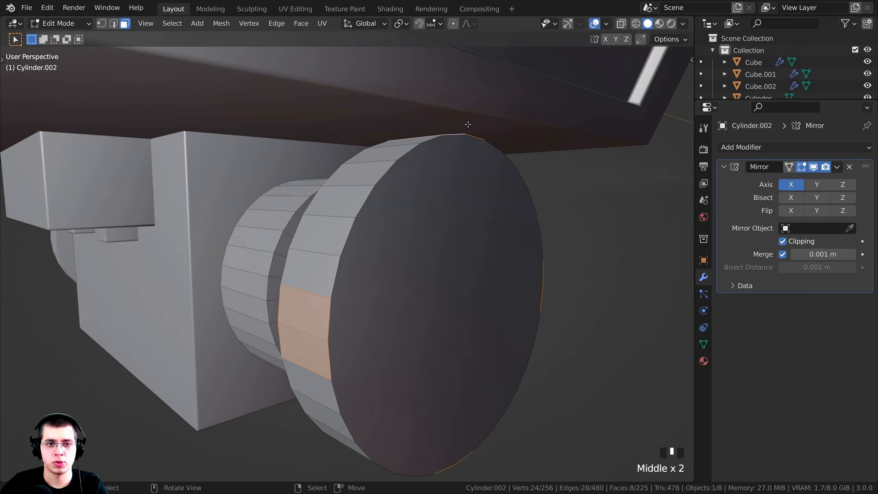
Extrude the four rim face pairs in place and scale them to about 1.07 excluding X, forming raised tabs
scroll(437, 115, "down", 1)
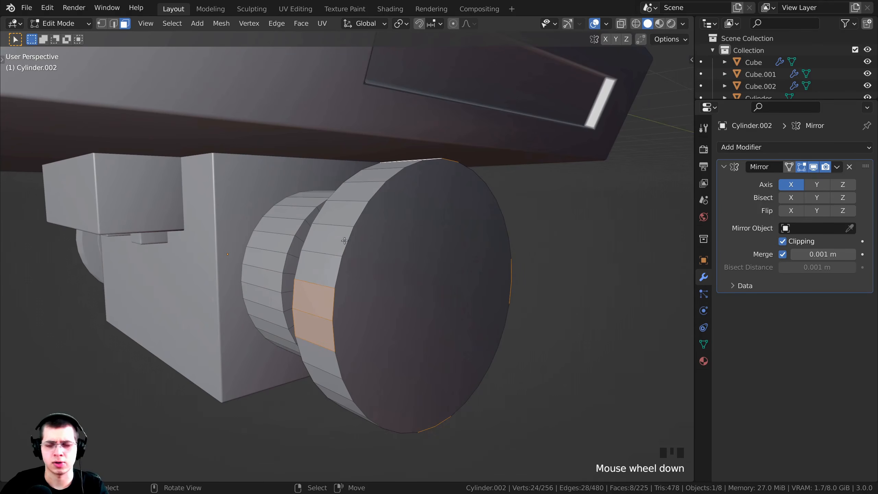
middle_click_drag(345, 241, 534, 278)
key("e")
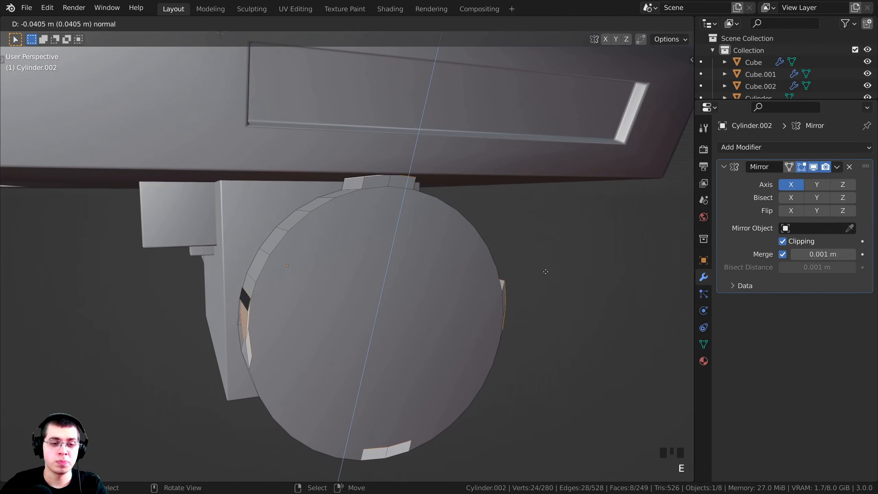
left_click(541, 275)
key("s")
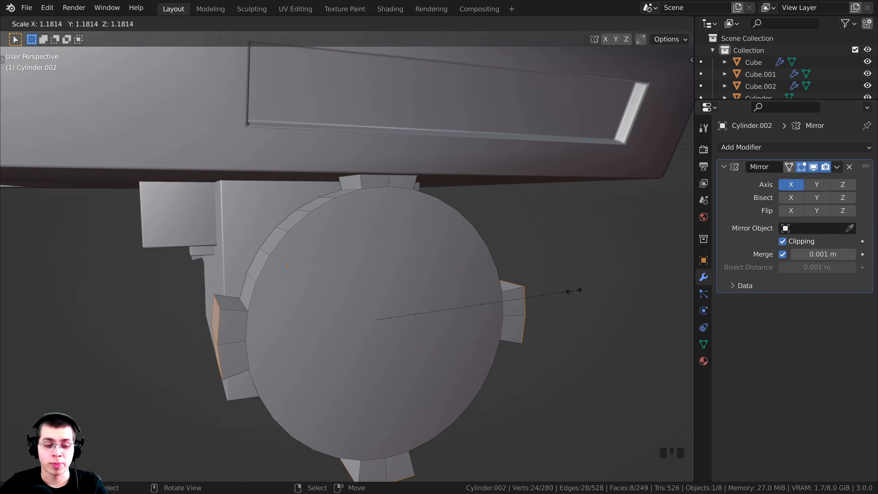
key("shift+x")
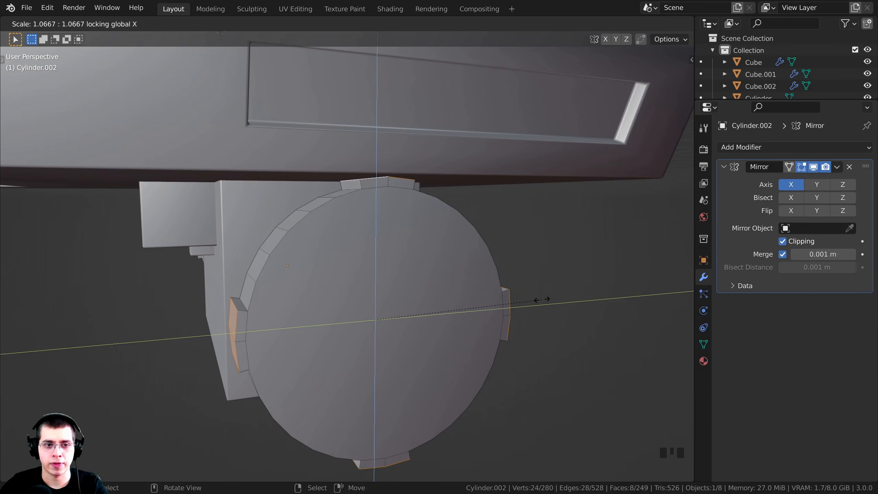
left_click(543, 299)
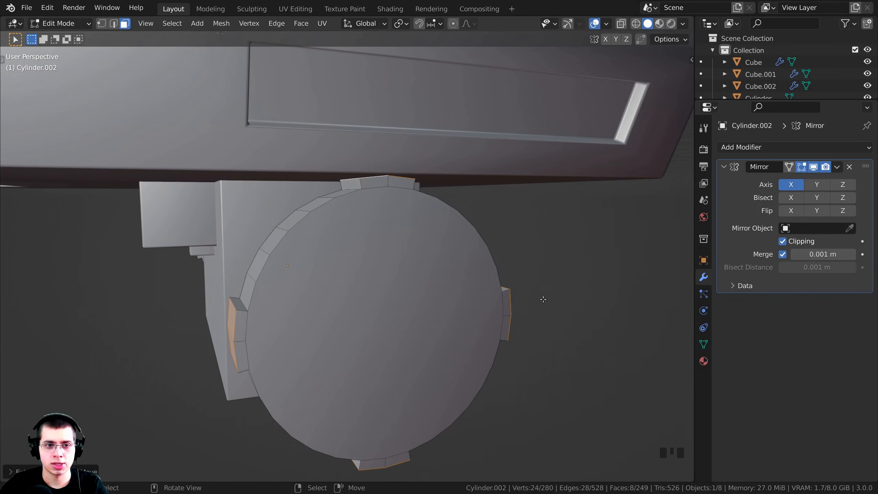
middle_click_drag(542, 300, 505, 138)
scroll(503, 137, "up", 5)
right_click(502, 134)
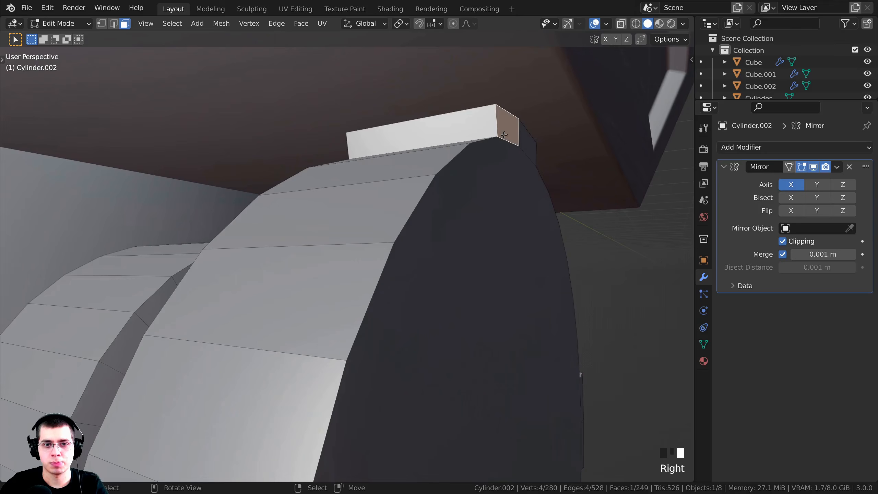
right_click(497, 203, "shift")
scroll(496, 203, "down", 4)
middle_click_drag(496, 203, 409, 272, "shift")
right_click(441, 369, "shift")
scroll(397, 269, "down", 3)
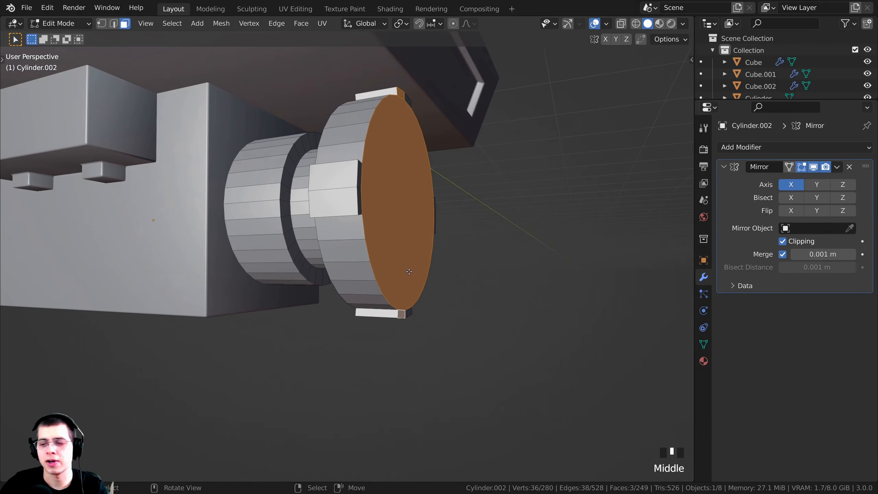
middle_click_drag(376, 224, 315, 246, "shift")
key("alt+a")
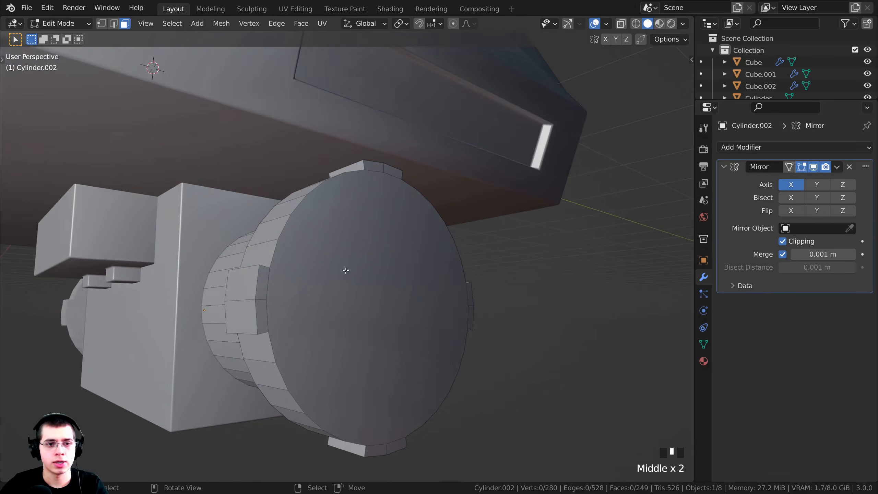
Inset the flange's round outer end face by about 0.067 m
scroll(315, 246, "down", 2)
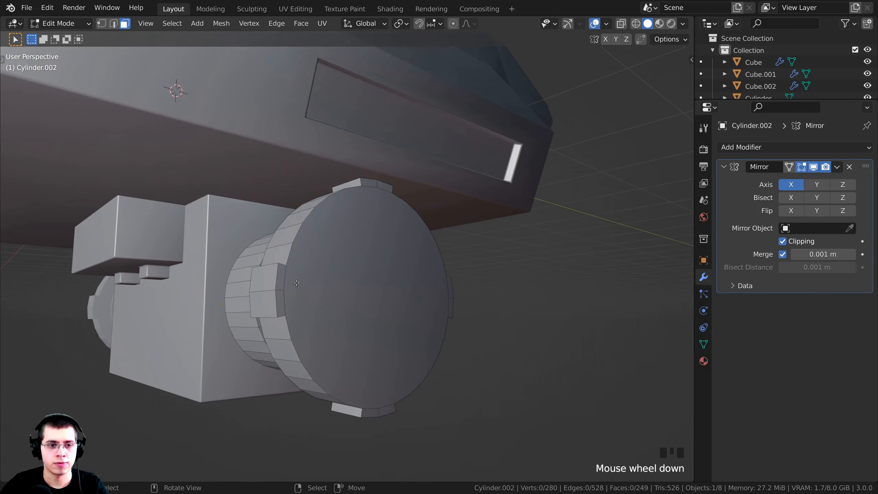
middle_click_drag(297, 283, 304, 382)
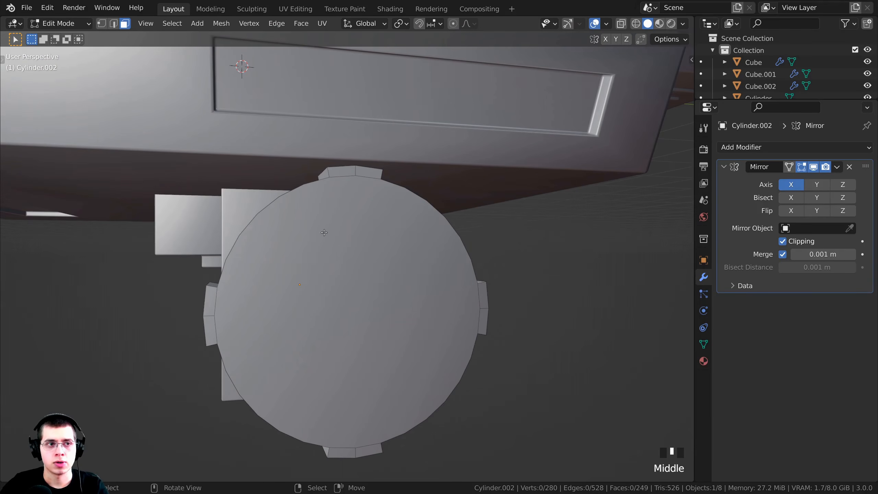
right_click(366, 235)
middle_click_drag(535, 258, 610, 235)
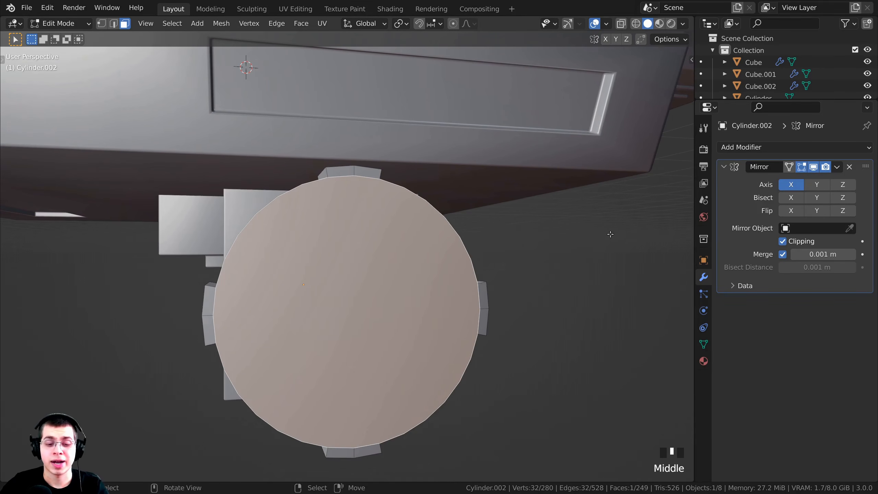
key("i")
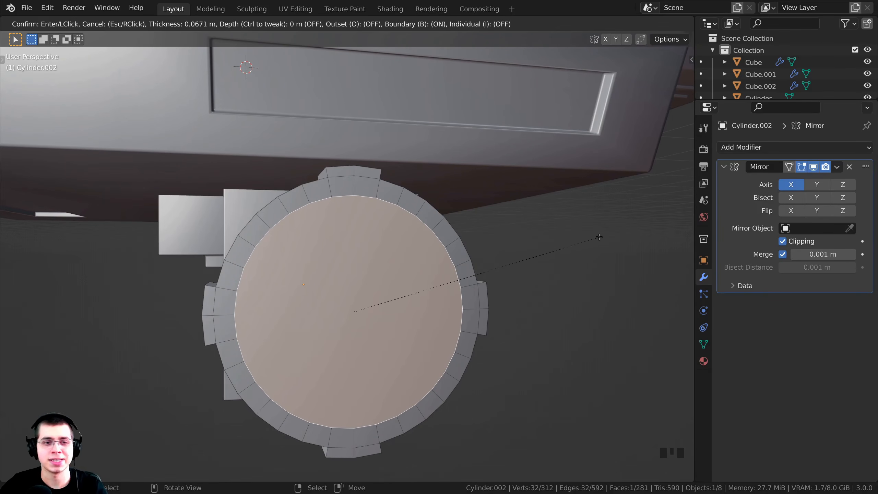
left_click(599, 237)
Extrude the inset end face inward about 0.14 m to create a recess in the flange
middle_click_drag(599, 237, 674, 261)
scroll(674, 261, "up", 1)
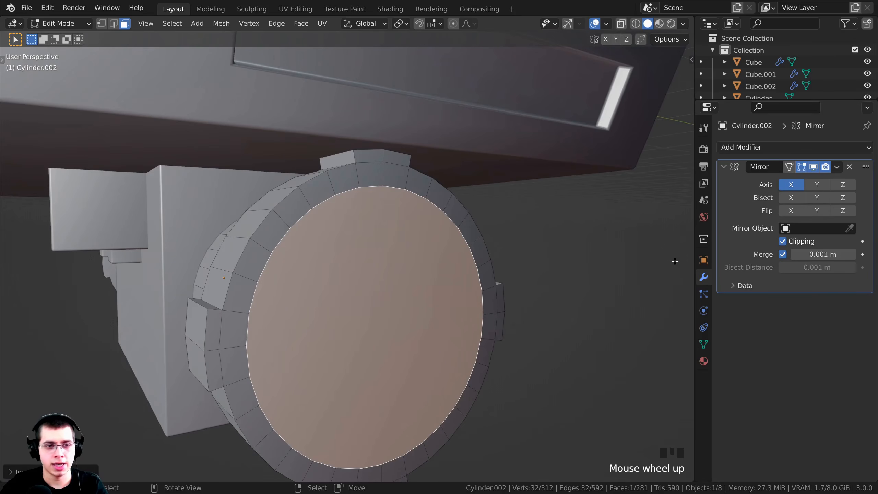
key("e")
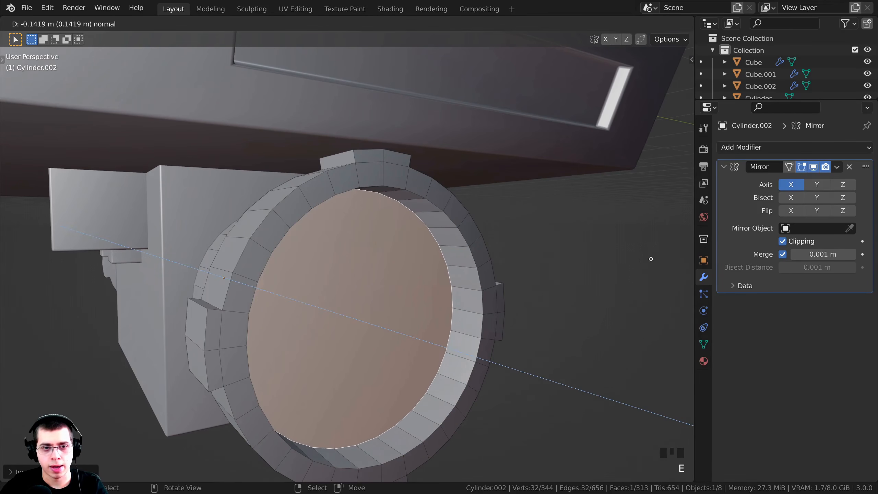
left_click(643, 256)
Inset the recessed round face by about 0.065 m
middle_click_drag(643, 256, 622, 191)
key("i")
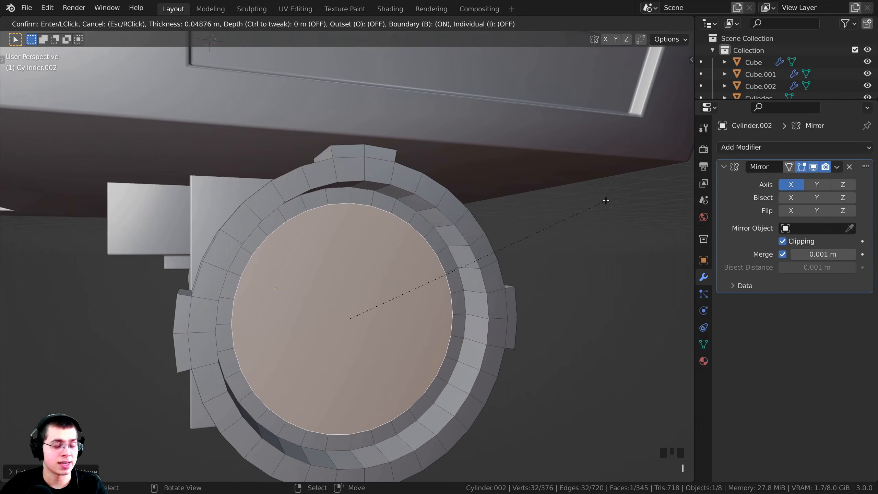
left_click(601, 202)
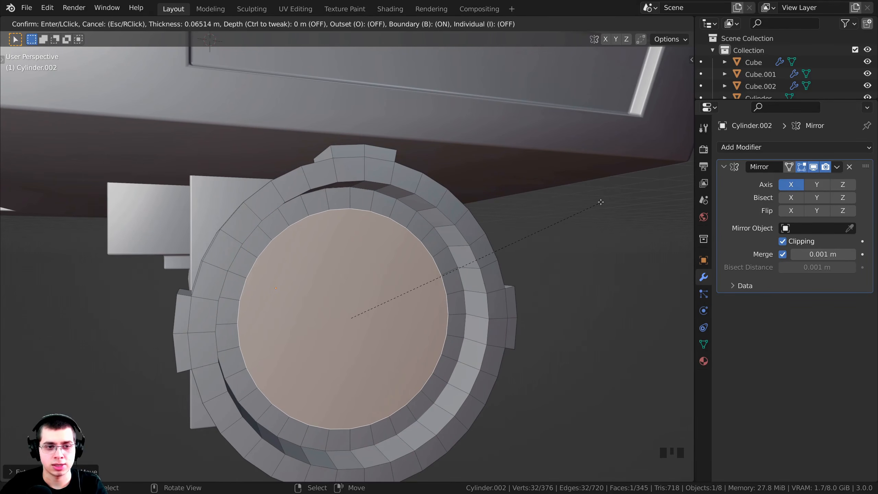
Extrude the inner round face back outward about 0.086 m to form a raised disc inside the recess
middle_click_drag(600, 198, 513, 307)
key("e")
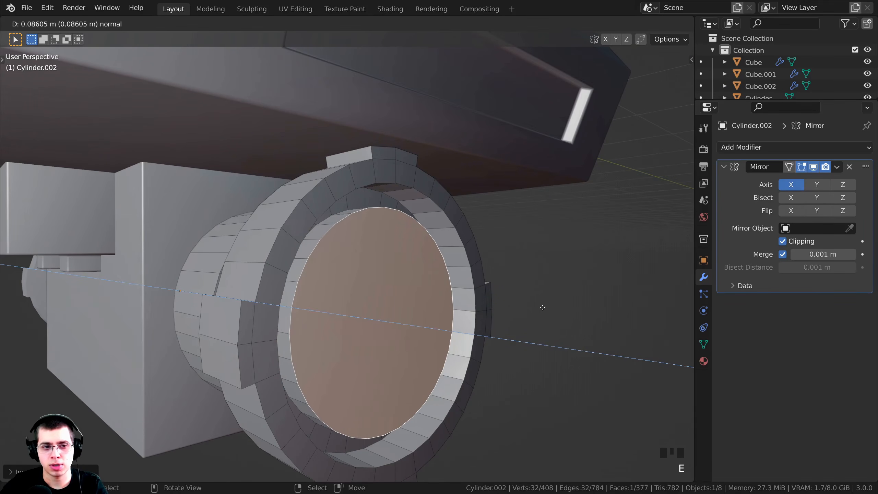
left_click(543, 307)
middle_click_drag(542, 308, 525, 302)
scroll(631, 233, "up", 3)
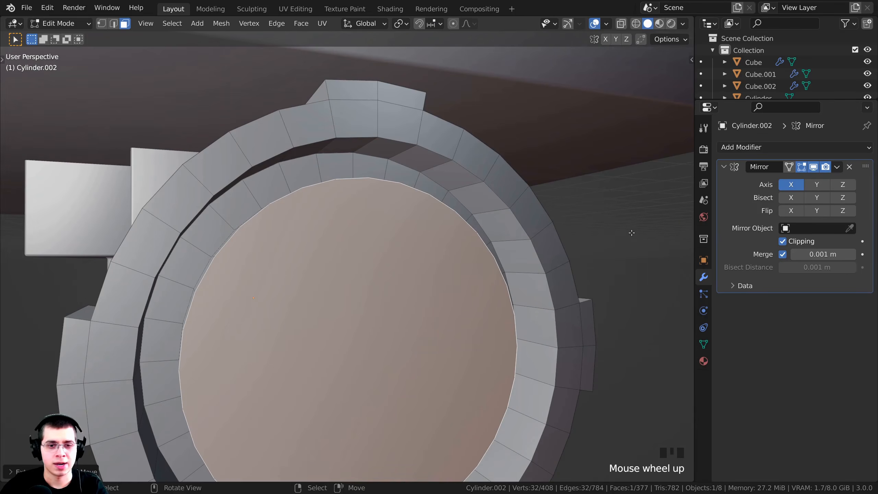
Inset the raised disc's round face by about 0.14 m and extrude it inward about 0.1 m to form a central recess
key("i")
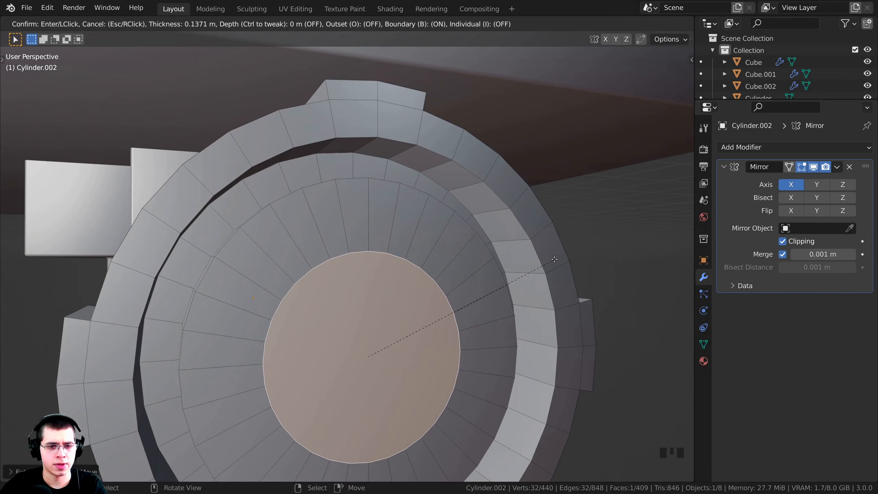
left_click(510, 310)
middle_click_drag(510, 311, 563, 300)
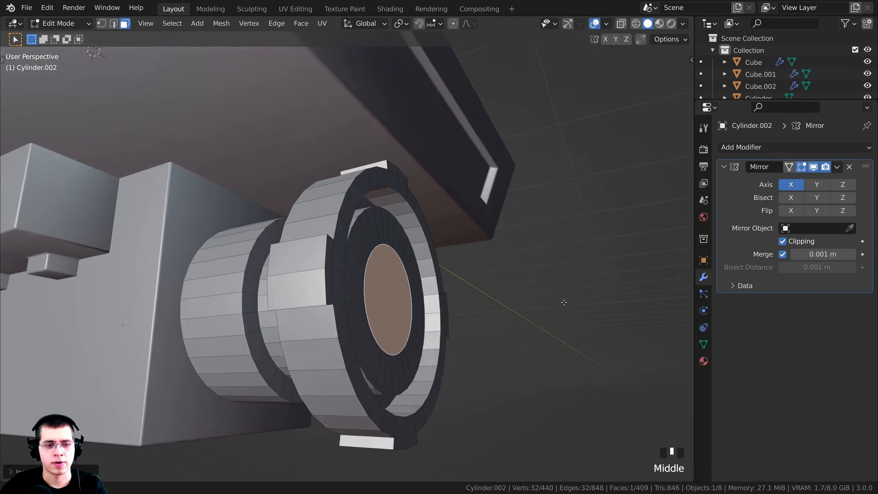
scroll(659, 259, "up", 3)
key("e")
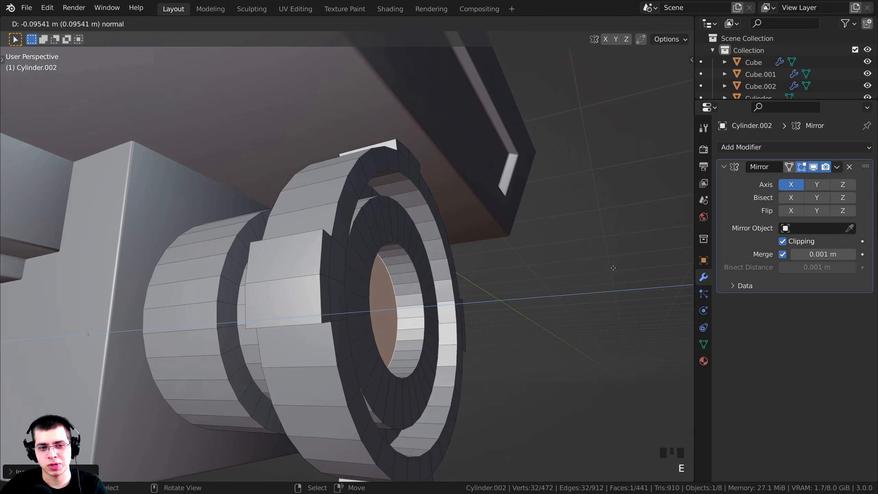
left_click(613, 266)
Return to Object Mode and apply smooth shading to the shoulder joint cylinder
scroll(613, 265, "down", 4)
middle_click_drag(553, 263, 306, 190)
key("Tab")
scroll(306, 190, "up", 5)
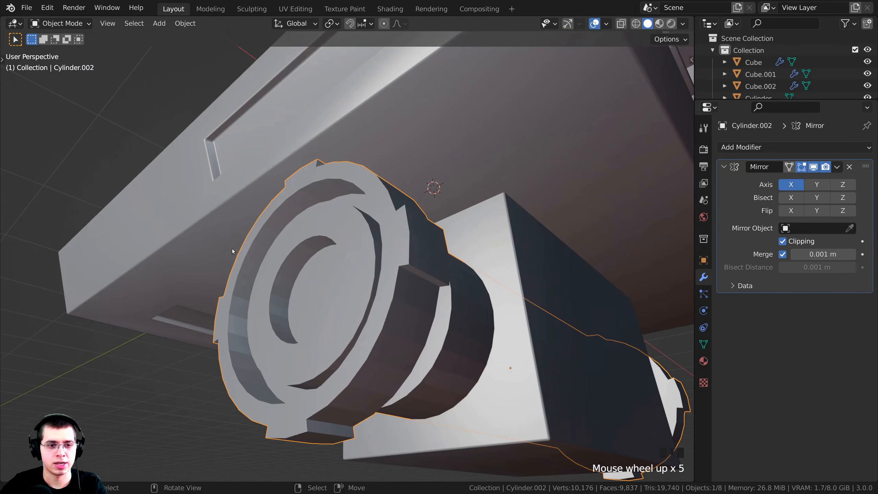
middle_click_drag(232, 251, 311, 362)
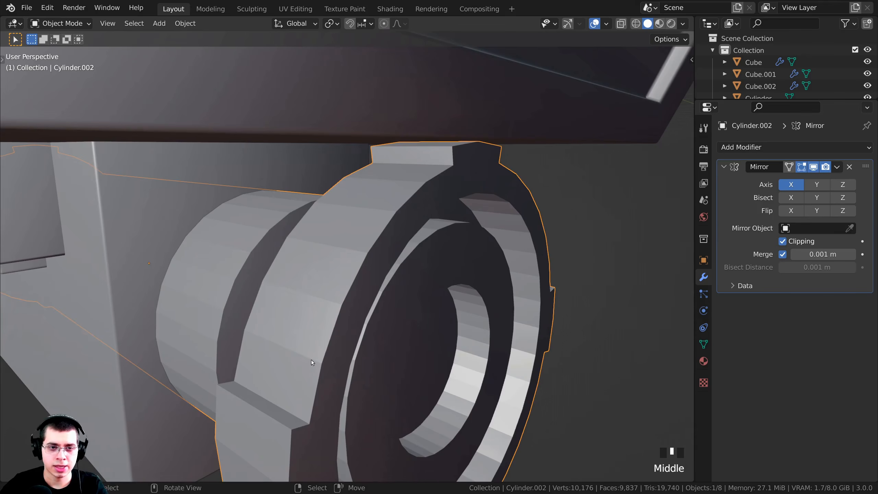
scroll(312, 362, "down", 3)
middle_click_drag(314, 282, 312, 236)
right_click(297, 248)
left_click(262, 247)
scroll(354, 364, "down", 2)
middle_click_drag(354, 365, 406, 316)
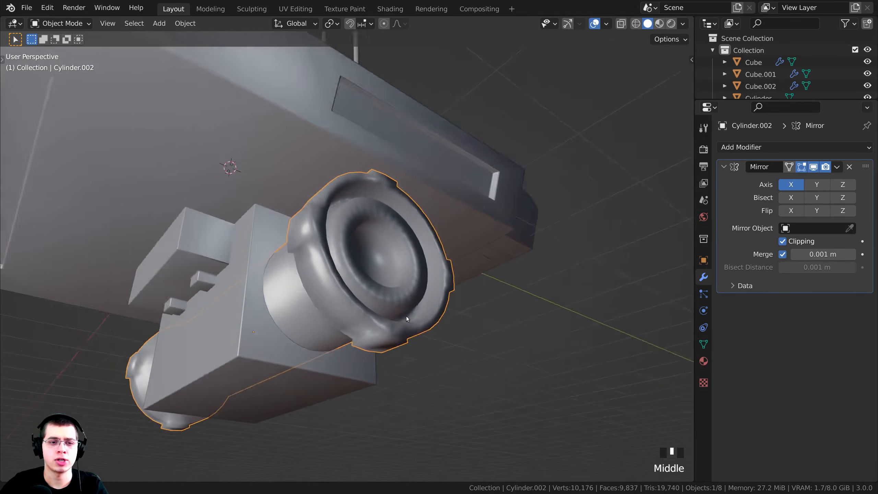
Add a Bevel modifier to the shoulder joint and set it to 4 segments
scroll(398, 258, "up", 4)
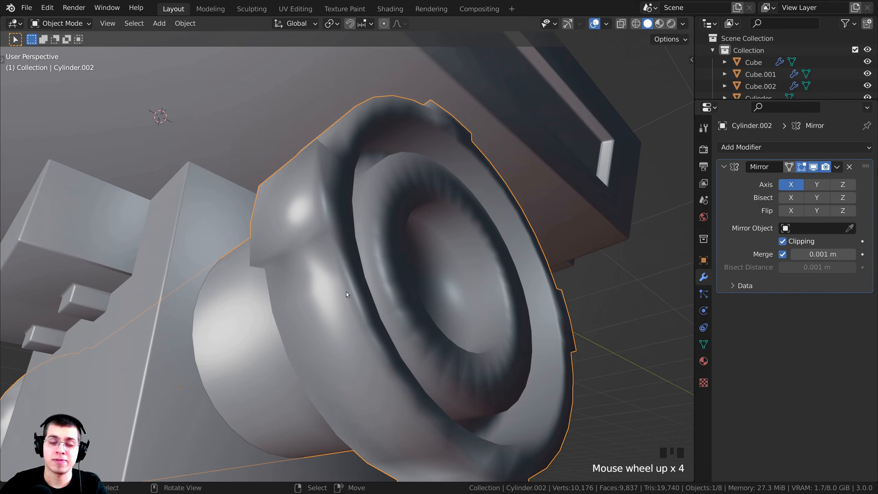
middle_click_drag(347, 330, 320, 228)
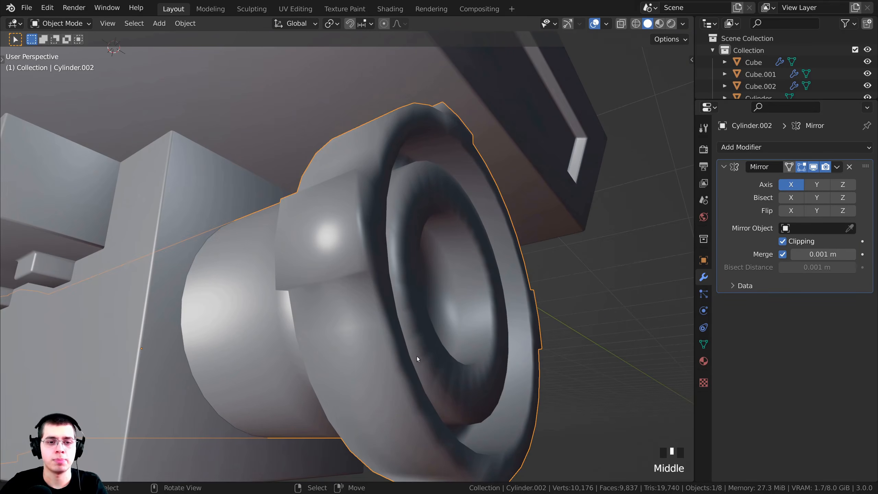
middle_click_drag(416, 356, 532, 350)
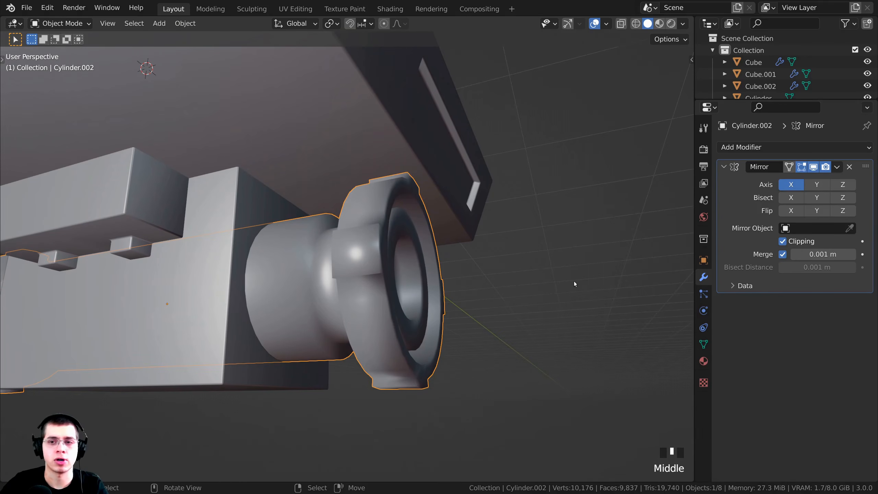
middle_click_drag(574, 284, 650, 235)
left_click(767, 148)
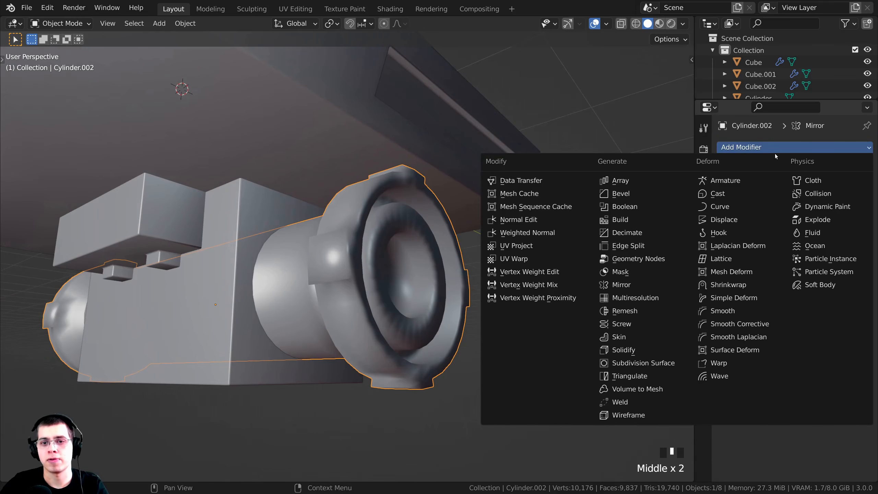
left_click(621, 194)
middle_click_drag(436, 263, 445, 281)
scroll(411, 272, "up", 2)
left_click(852, 362)
left_click(852, 362)
left_click(852, 362)
left_click(852, 362)
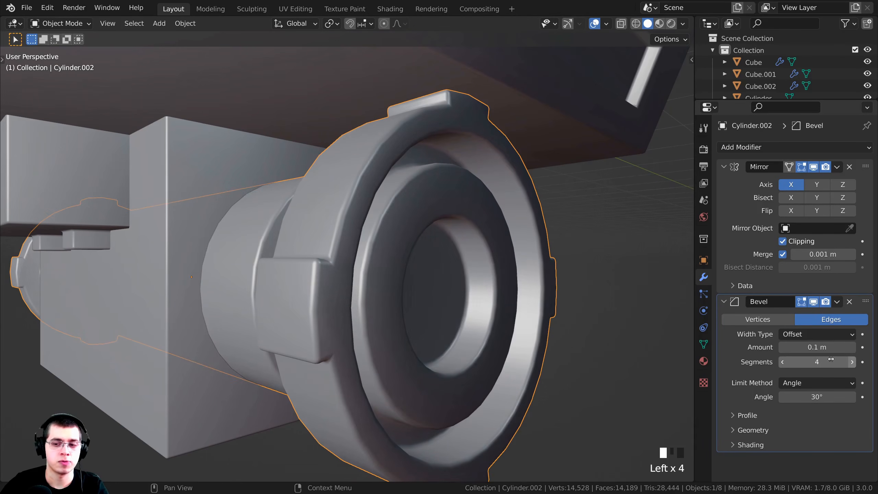
Set the shoulder joint's bevel amount to 0.005 m
scroll(388, 308, "up", 2)
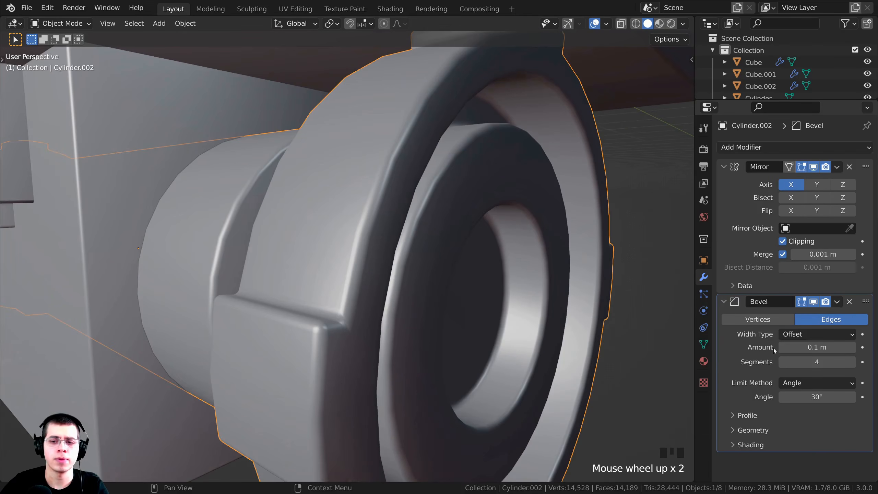
scroll(418, 251, "down", 3)
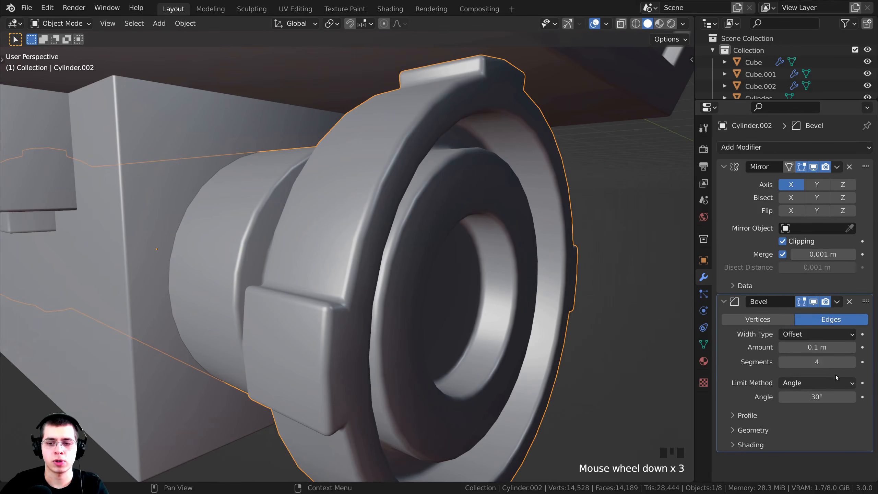
left_click_drag(829, 347, 807, 347, "shift")
scroll(386, 207, "down", 4)
middle_click_drag(386, 207, 375, 242)
scroll(375, 243, "up", 1)
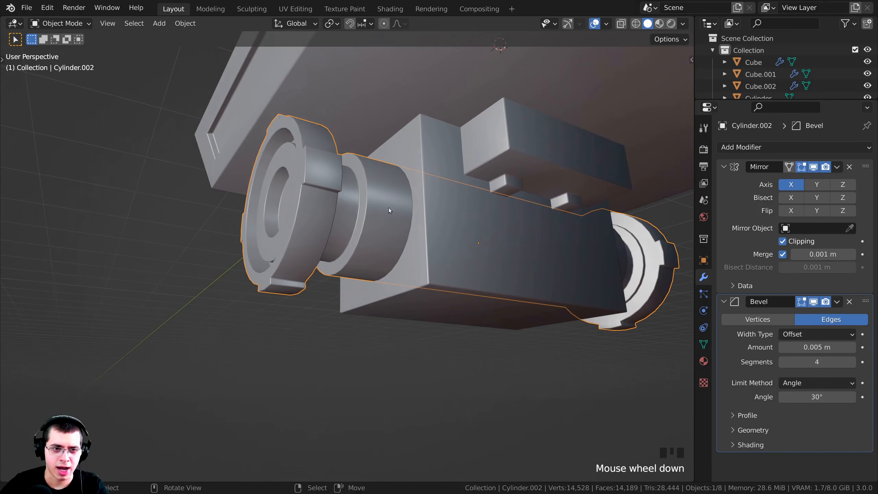
Move the shoulder joint down about 0.08 m along the Z axis on the block beneath the body
scroll(397, 203, "up", 1)
middle_click_drag(401, 198, 396, 257, "shift")
scroll(267, 126, "up", 2)
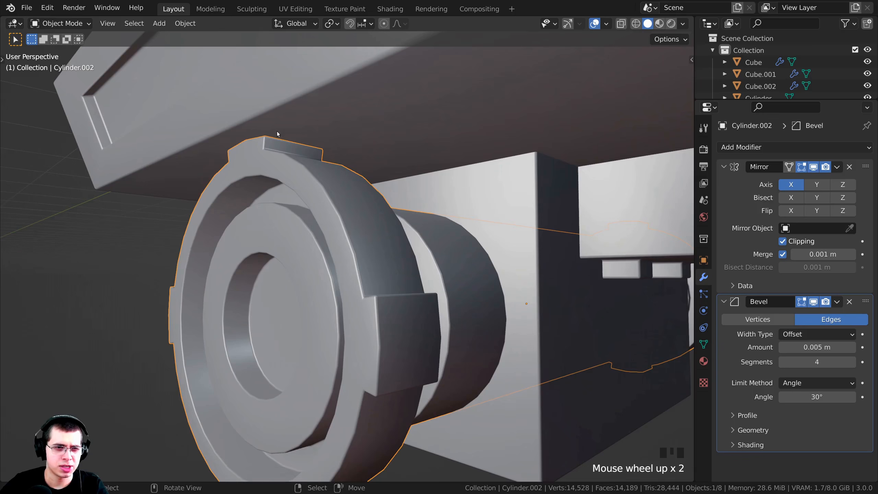
middle_click_drag(313, 180, 475, 218, "shift")
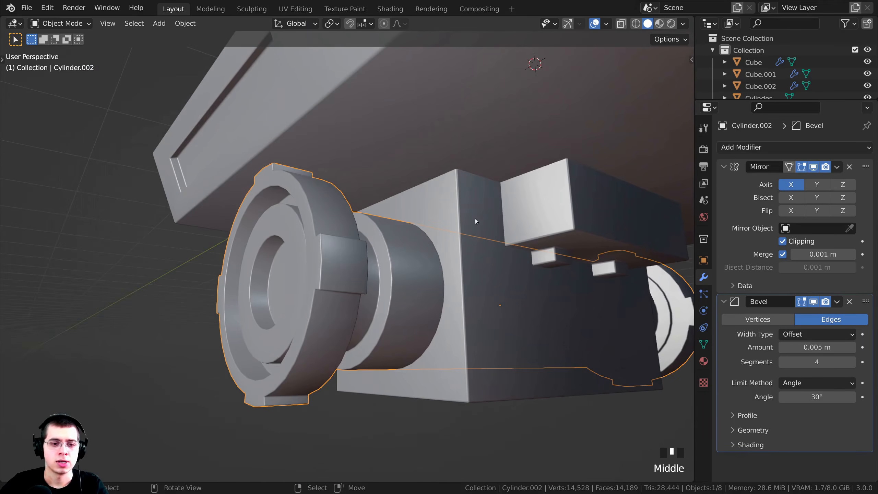
key("g")
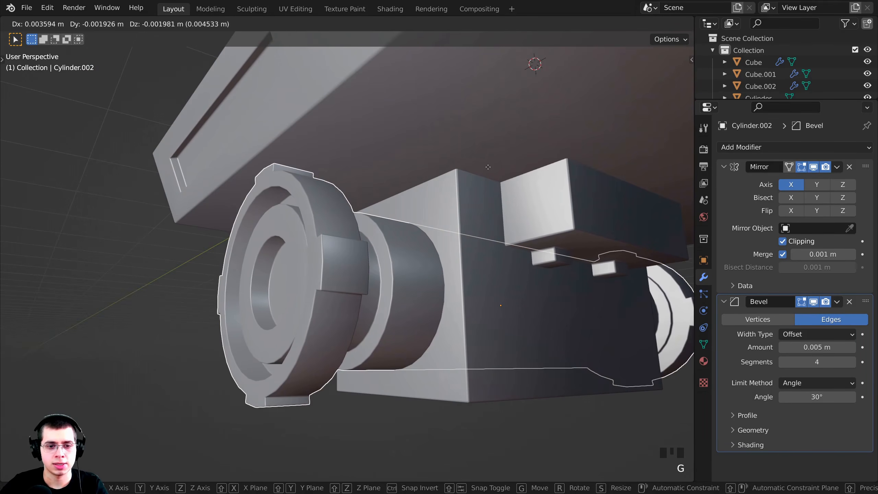
key("z")
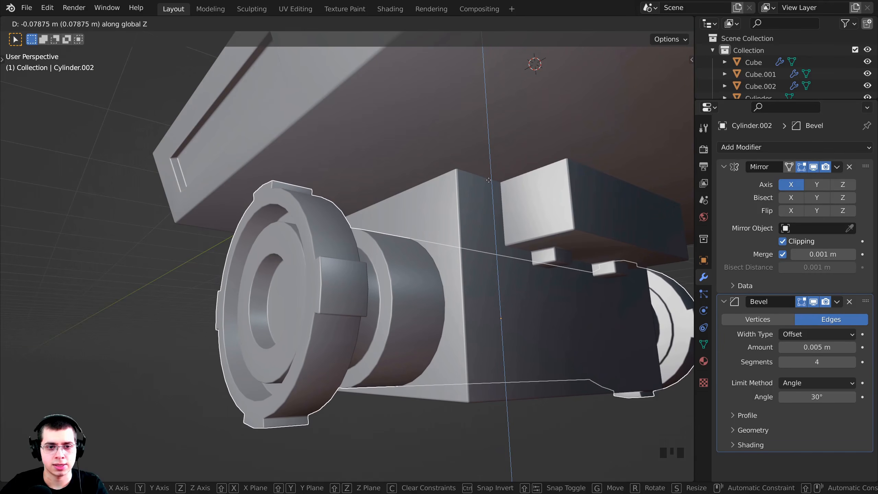
left_click(488, 180)
middle_click_drag(488, 179, 383, 323)
scroll(303, 242, "up", 2)
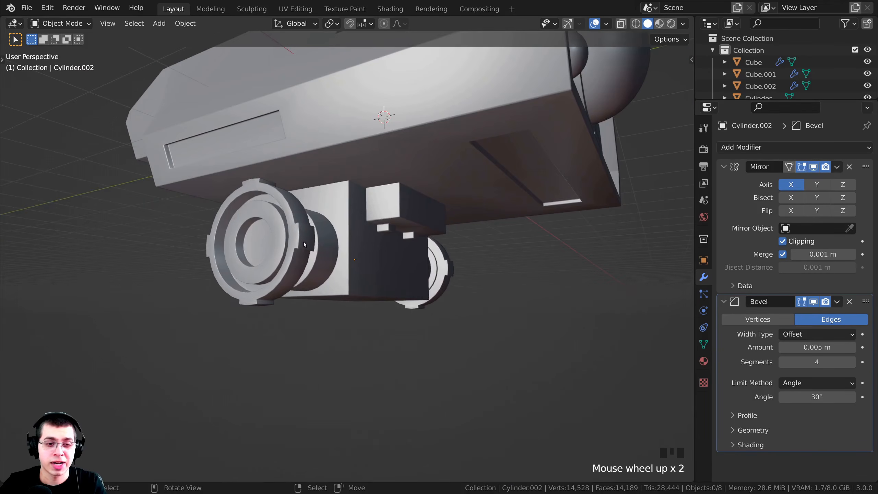
Select the robot's main body and enter Edit Mode on its mesh
middle_click_drag(303, 241, 333, 220)
scroll(333, 221, "up", 1)
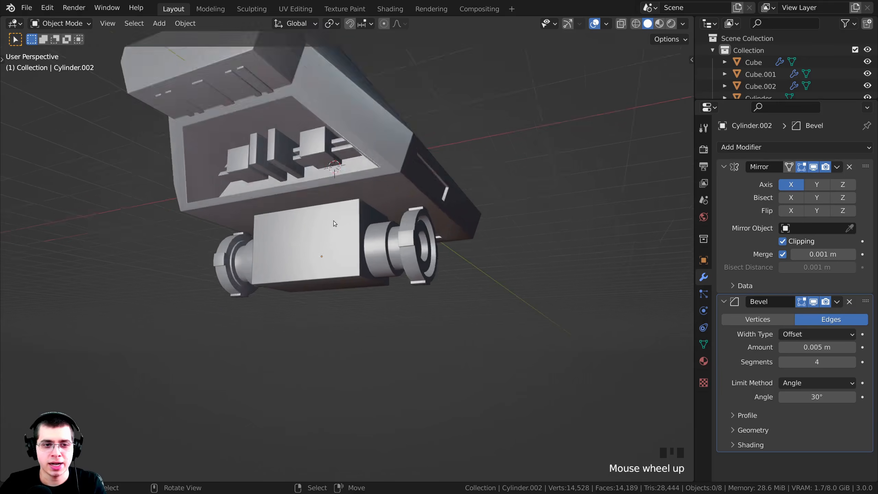
scroll(308, 238, "up", 2)
middle_click_drag(305, 252, 355, 236)
right_click(342, 242)
right_click(338, 214)
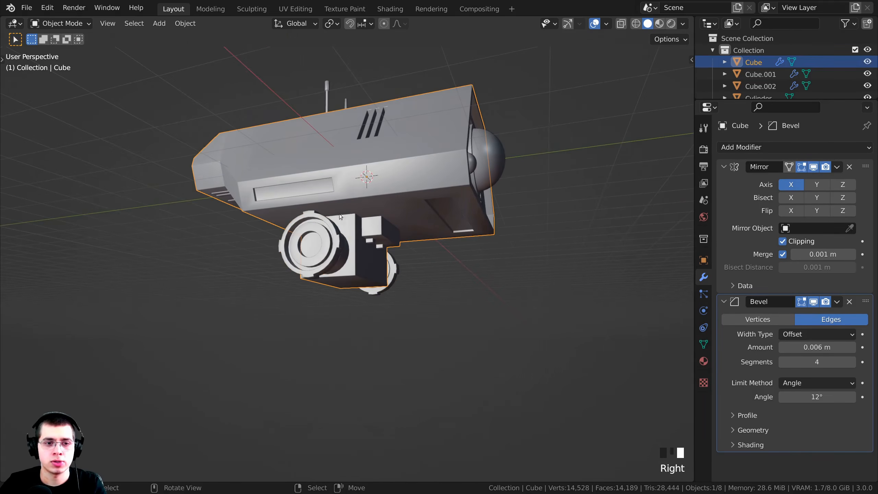
scroll(388, 211, "up", 3)
scroll(387, 204, "down", 5)
scroll(352, 190, "up", 2)
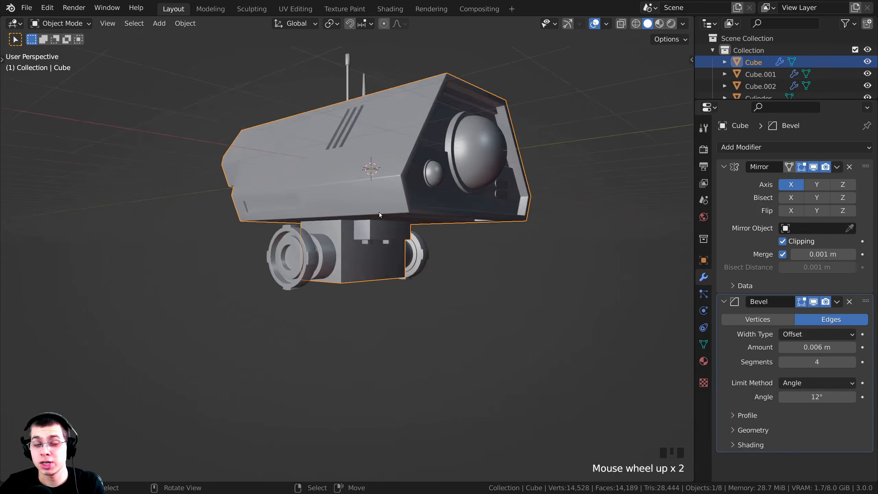
key("Tab")
Duplicate one face of the small peg under the block's box and move the copy to the block's opposite side
middle_click_drag(378, 212, 352, 256)
scroll(366, 236, "up", 4)
scroll(400, 242, "up", 3)
key("a")
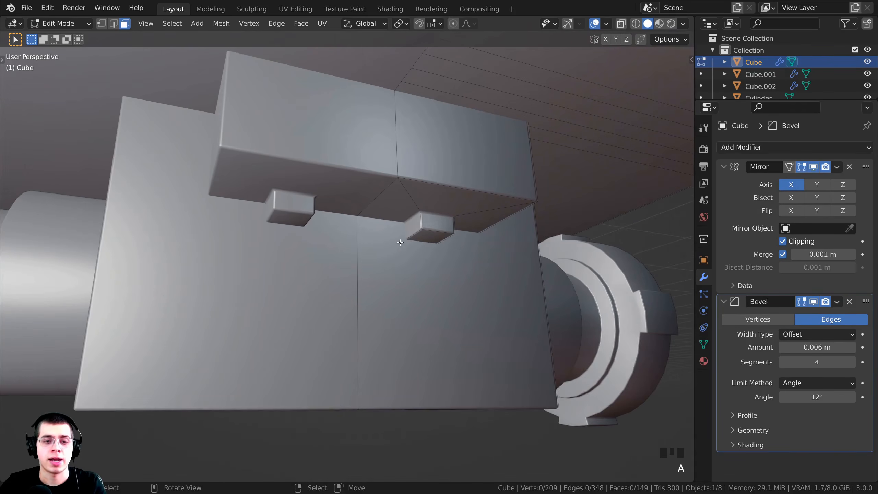
scroll(441, 227, "down", 6)
middle_click_drag(441, 227, 537, 247)
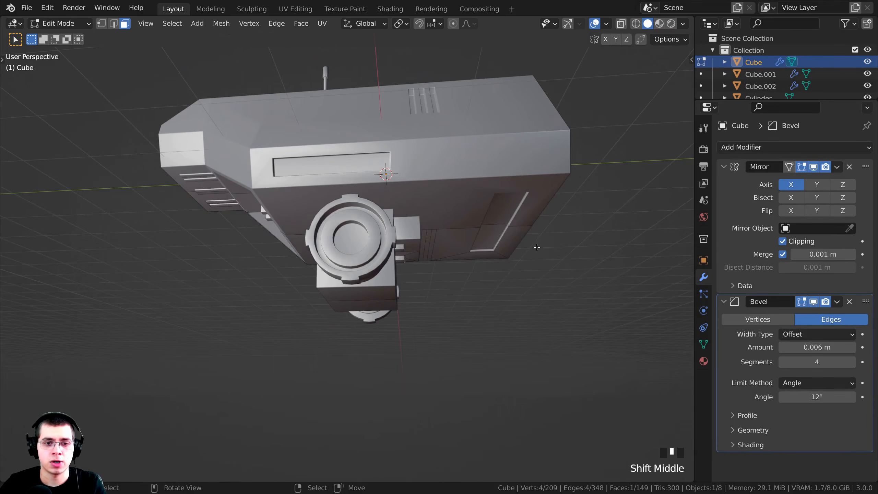
key("shift+d")
left_click(420, 248)
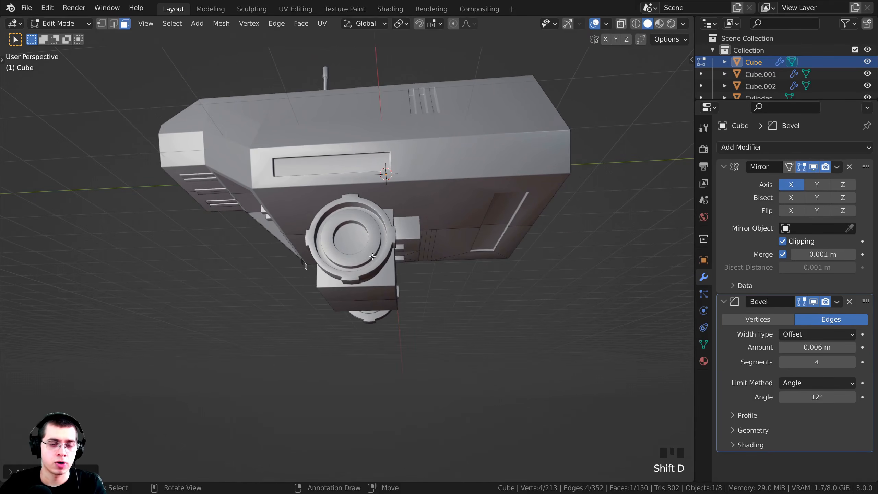
mouse_move(421, 248)
middle_mouse_down()
mouse_move(420, 261)
mouse_move(426, 251)
middle_mouse_up()
scroll(421, 254, "up", 5)
key("g")
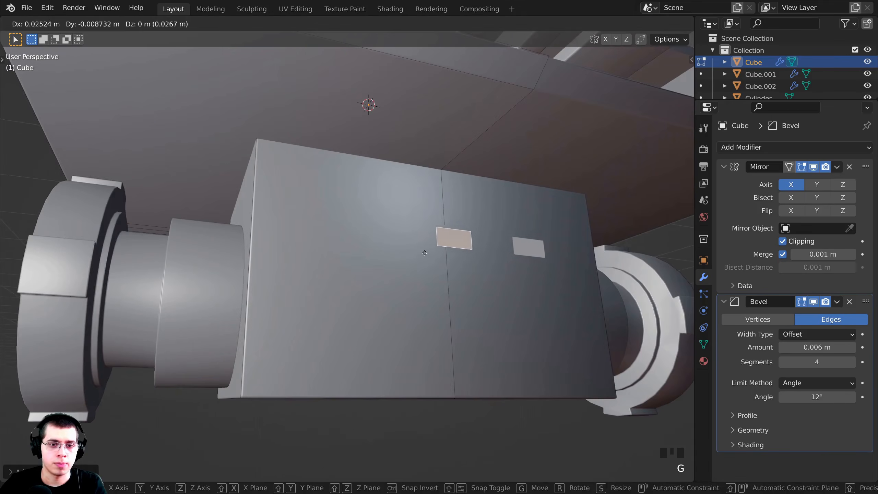
left_click(360, 254)
Raise the copied face to the block's upper edge and place it close to the block's surface
middle_click_drag(361, 254, 333, 270)
key("g")
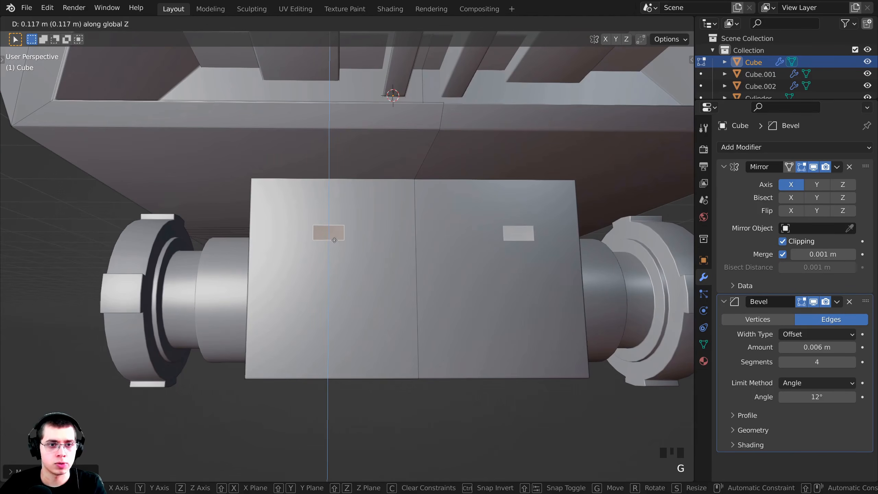
left_click(327, 198)
middle_click_drag(326, 198, 354, 186)
key("g")
left_click(412, 173)
middle_click_drag(411, 173, 357, 137)
key("g")
left_click(365, 186)
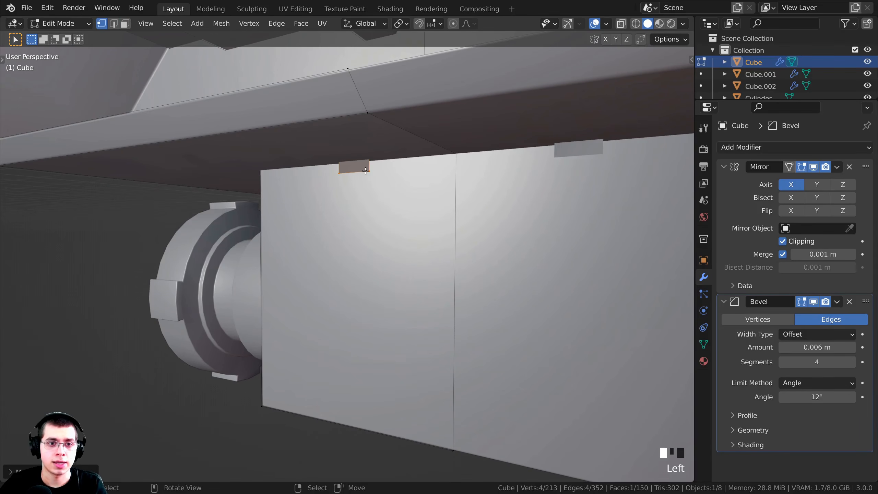
Move the copied face's lower edge down about 0.6 m along the Z axis to form a long vertical strip
middle_click_drag(367, 170, 384, 151, "shift")
scroll(389, 220, "down", 2)
key("g")
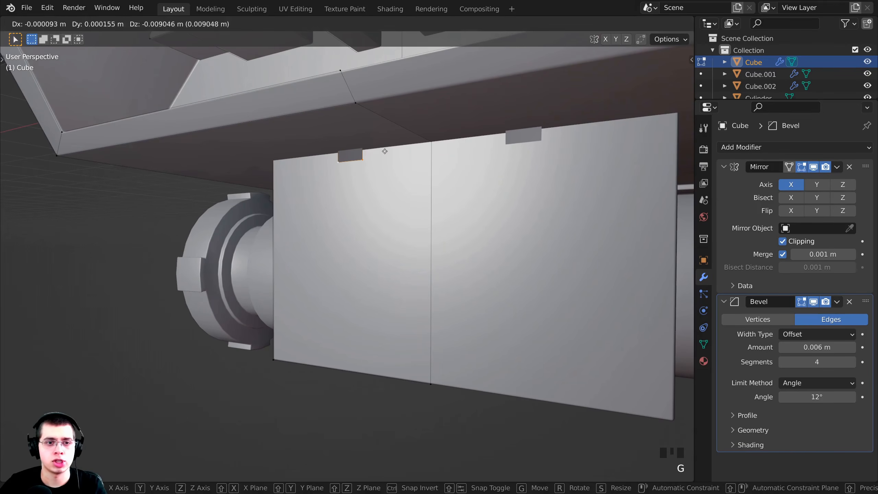
key("z")
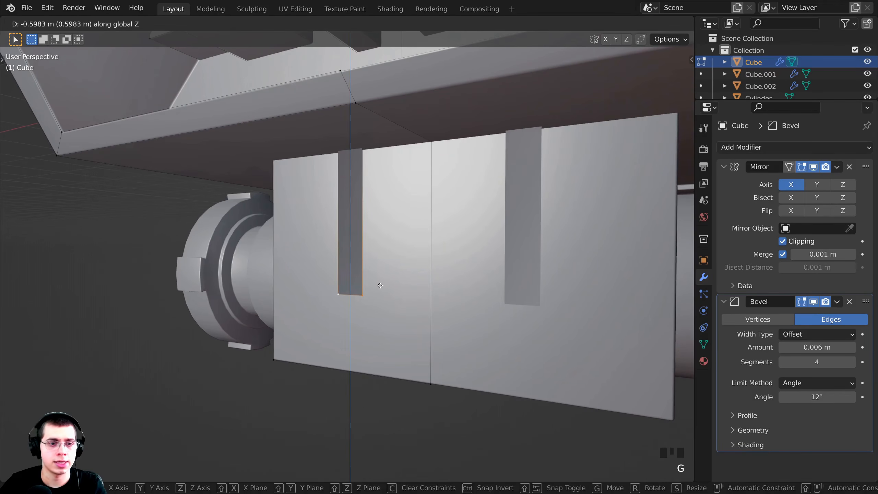
left_click(381, 288)
Select the vertical strip face, nudge it relative to the block, and extrude it outward about 0.06 m into a raised bar
middle_click_drag(380, 287, 318, 260)
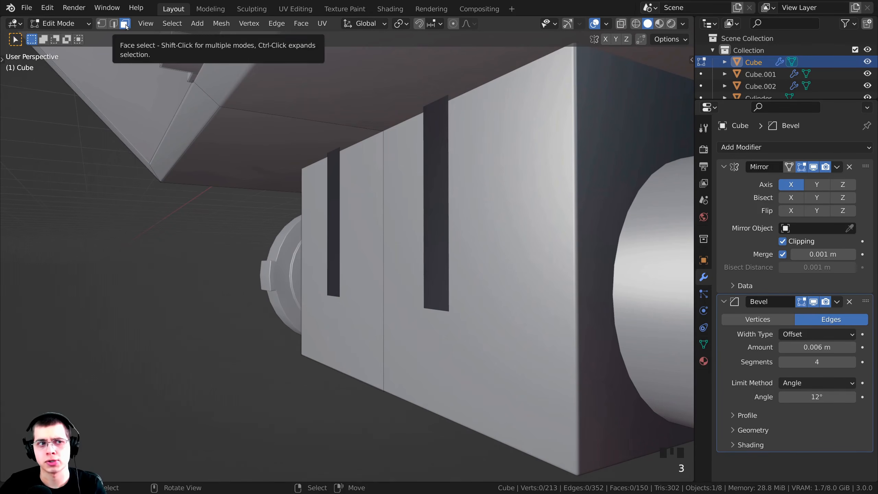
left_click(326, 211)
scroll(326, 193, "up", 2)
middle_click_drag(325, 176, 313, 168)
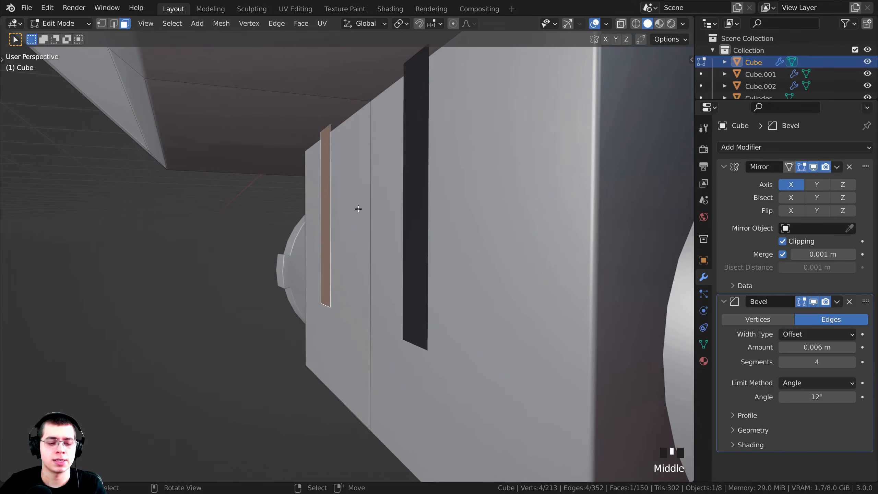
middle_click_drag(355, 209, 345, 211)
key("g")
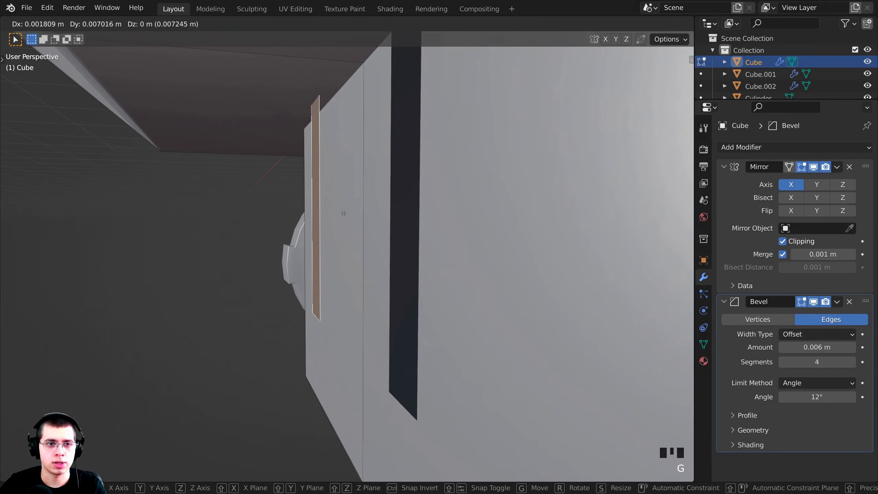
left_click(345, 212)
key("e")
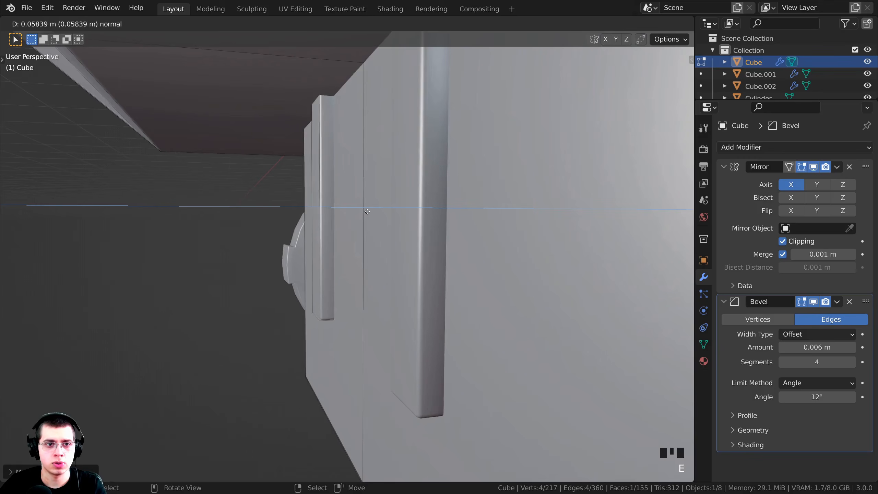
left_click(372, 211)
middle_click_drag(373, 211, 394, 190)
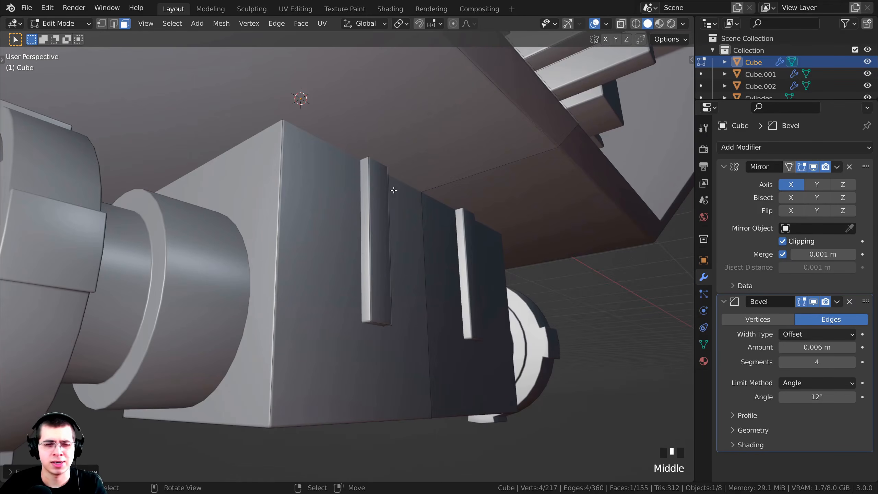
Delete two unneeded faces of the raised vertical bar on the block, and finish editing the block's mesh
middle_click_drag(313, 216, 387, 286)
scroll(373, 194, "up", 2)
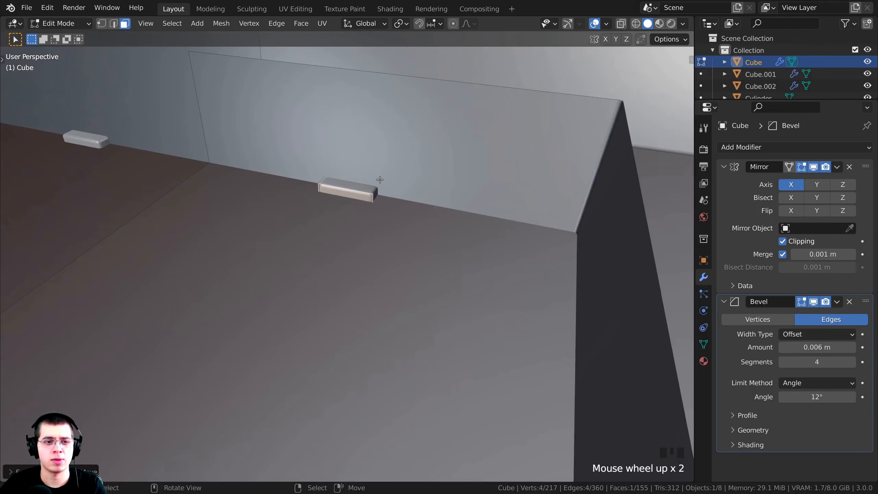
middle_click_drag(380, 180, 304, 204)
scroll(310, 209, "up", 3)
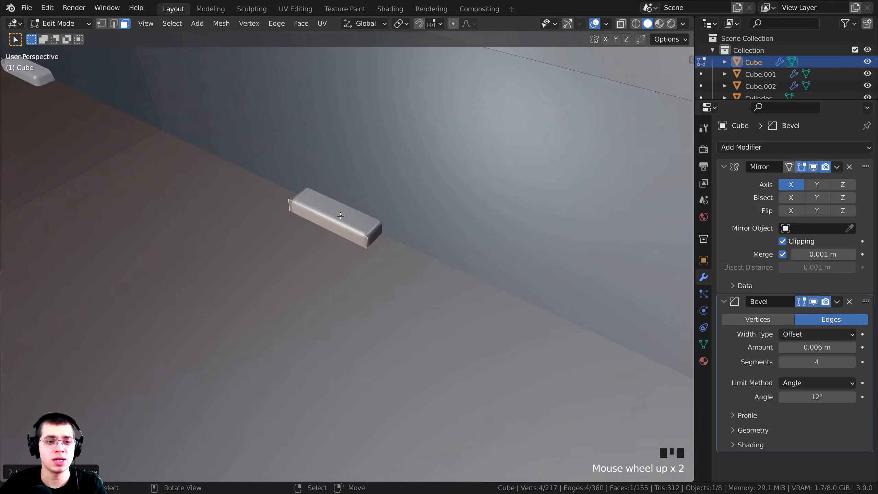
key("x")
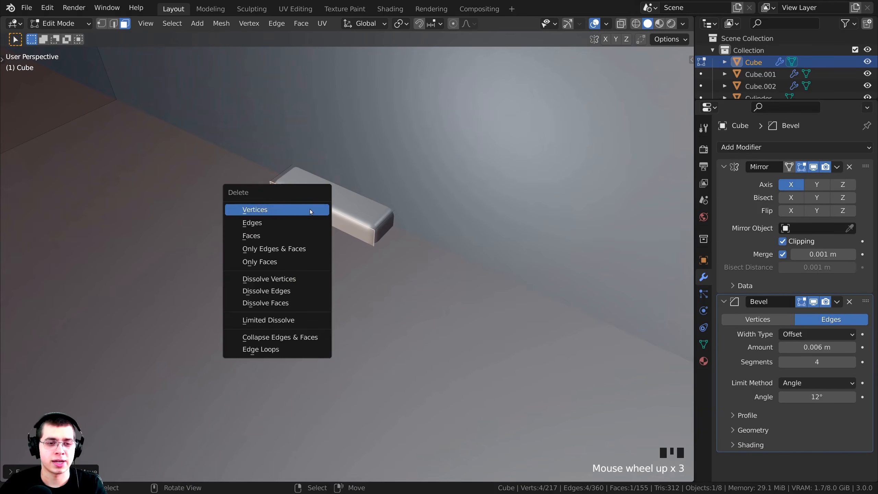
left_click(276, 237)
right_click(342, 201)
middle_click_drag(341, 201, 263, 205)
key("x")
left_click(264, 204)
scroll(456, 261, "down", 3)
middle_click_drag(457, 260, 269, 167)
scroll(361, 295, "down", 7)
key("Tab")
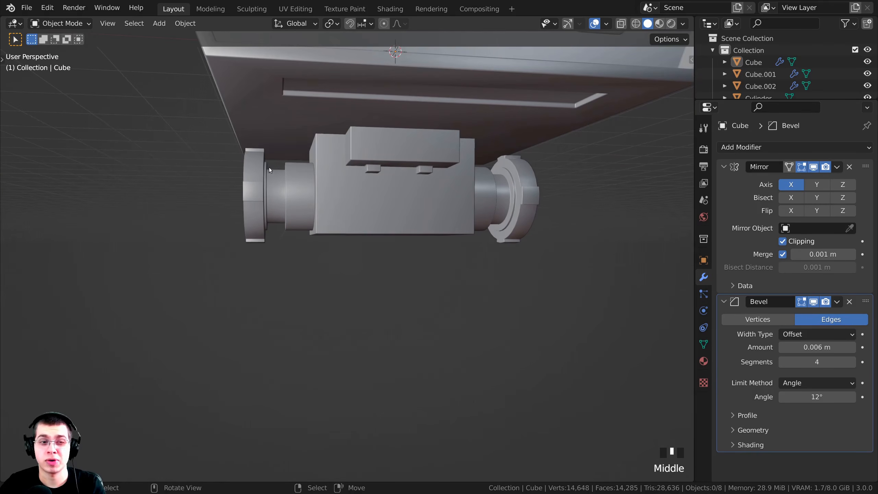
Open the shoulder joint for editing and select the circular edge loop of the raised ring on the large disc's inner side
middle_click_drag(291, 212, 271, 345)
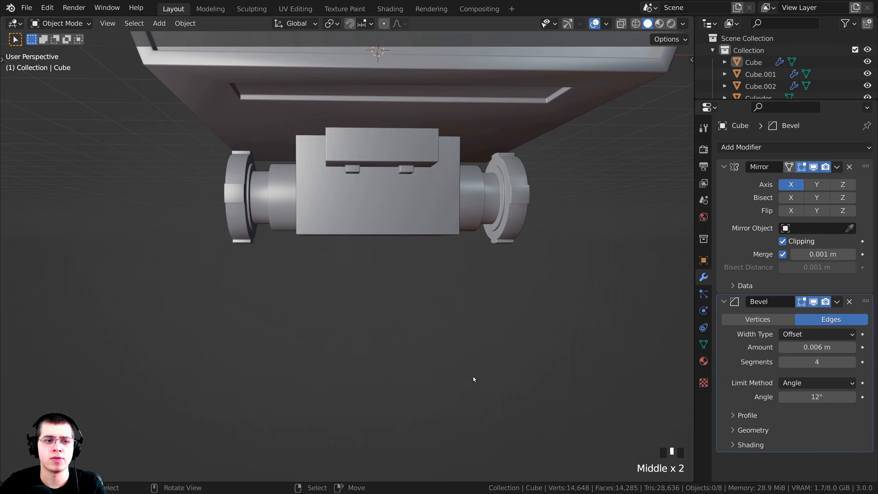
middle_click_drag(474, 379, 473, 240, "shift")
left_click(271, 228)
scroll(298, 246, "up", 2)
key("Tab")
scroll(390, 266, "up", 2)
scroll(472, 240, "up", 1)
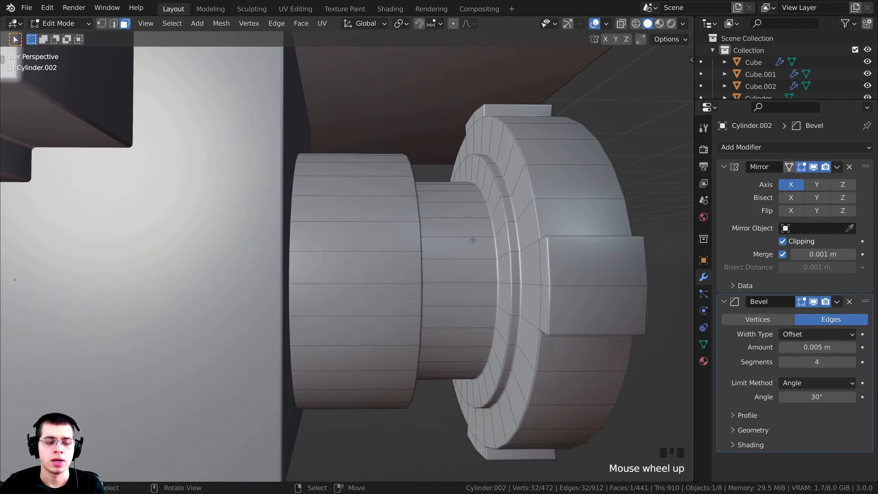
middle_click_drag(513, 131, 455, 191, "shift")
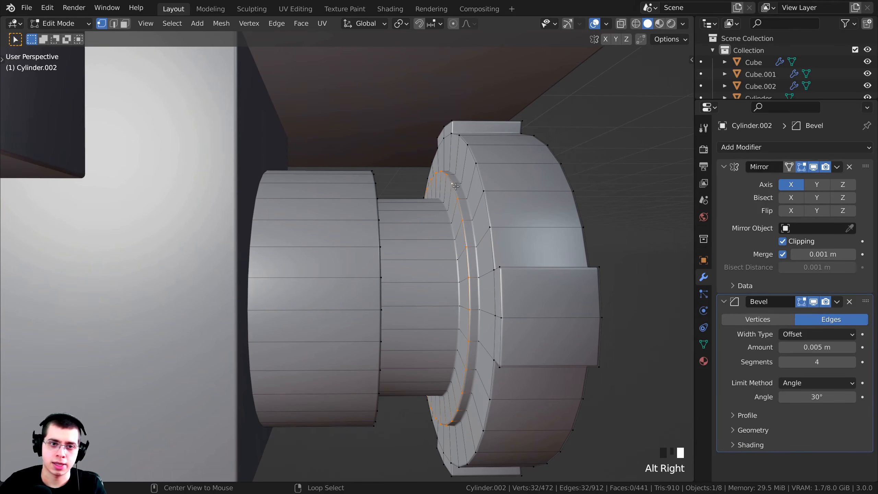
Duplicate the selected edge loop and move the copy about 0.12 m along the X axis toward the block, around the narrow shaft
middle_click_drag(478, 245, 493, 193)
scroll(494, 193, "up", 3)
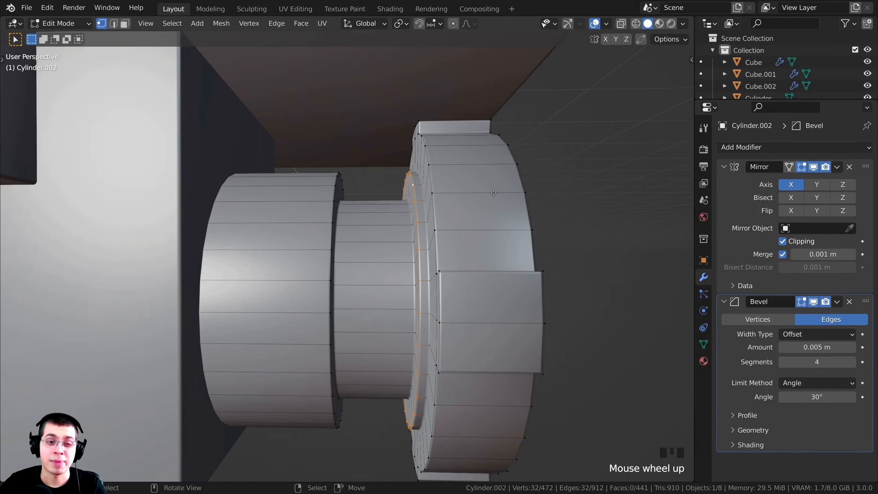
key("shift+d")
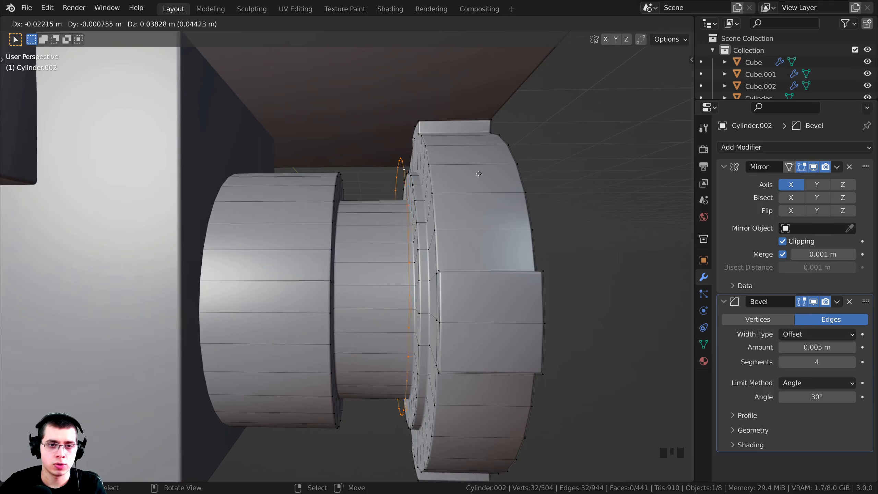
key("y")
key("x")
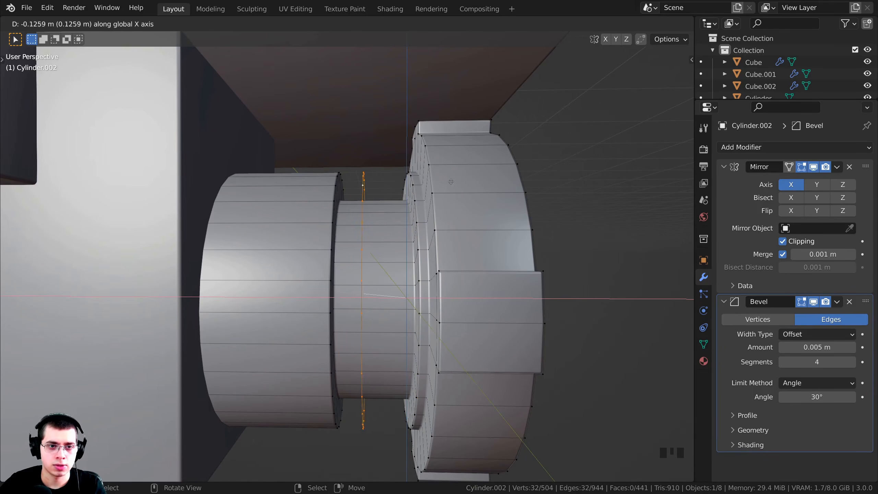
left_click(449, 186)
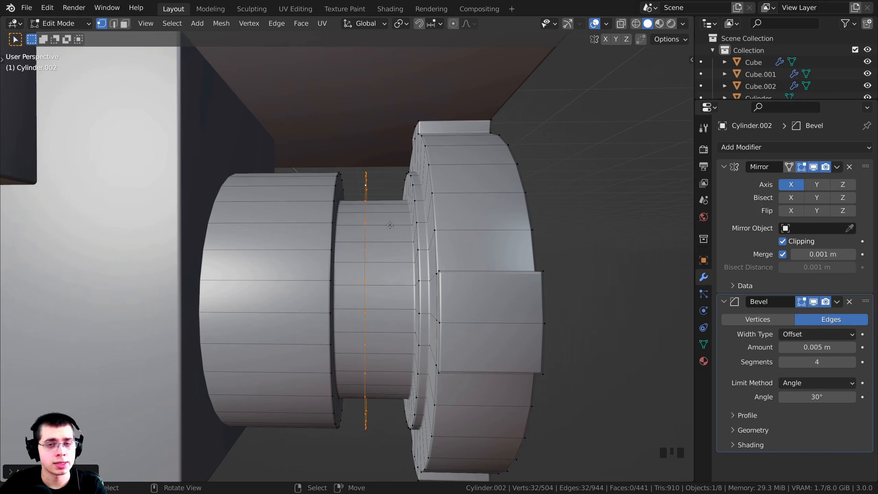
Separate the copied loop into its own object and open it for editing with all its vertices selected
middle_click_drag(445, 207, 428, 194)
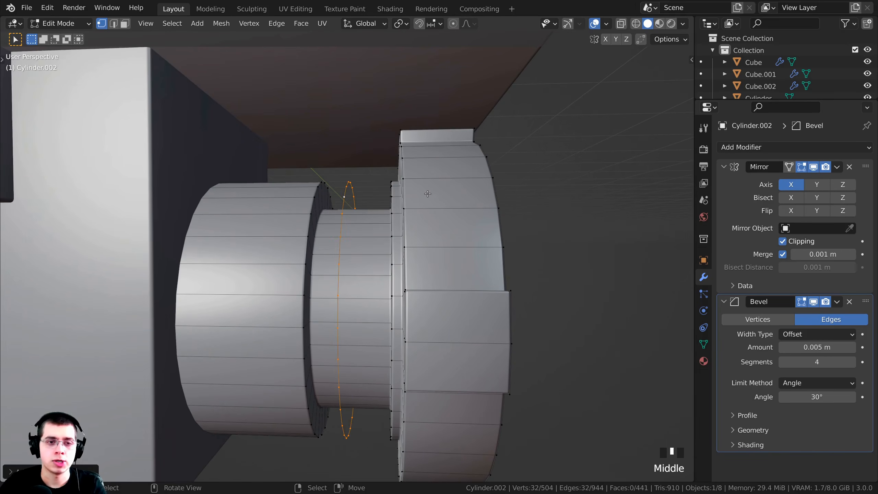
key("p")
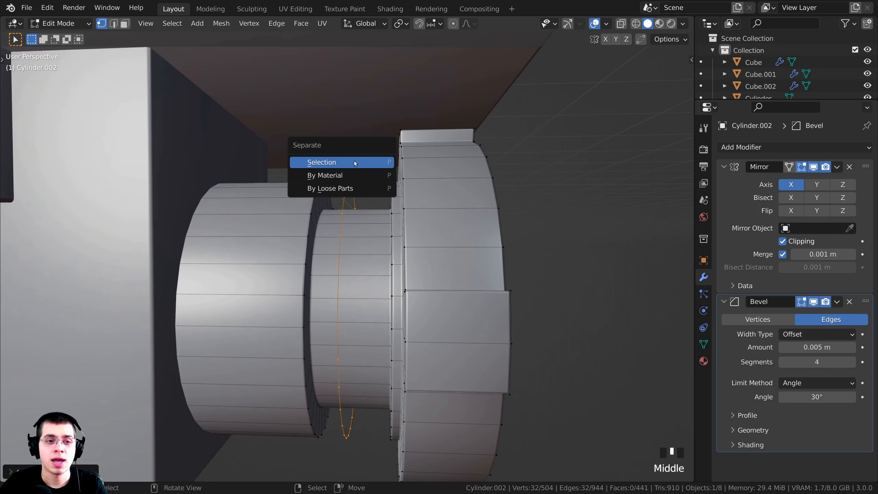
left_click(324, 162)
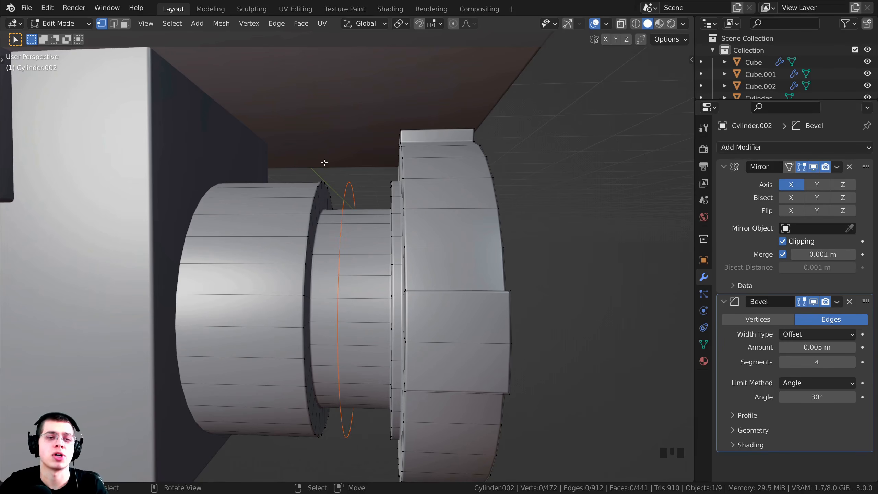
scroll(353, 165, "up", 1)
scroll(353, 168, "down", 2)
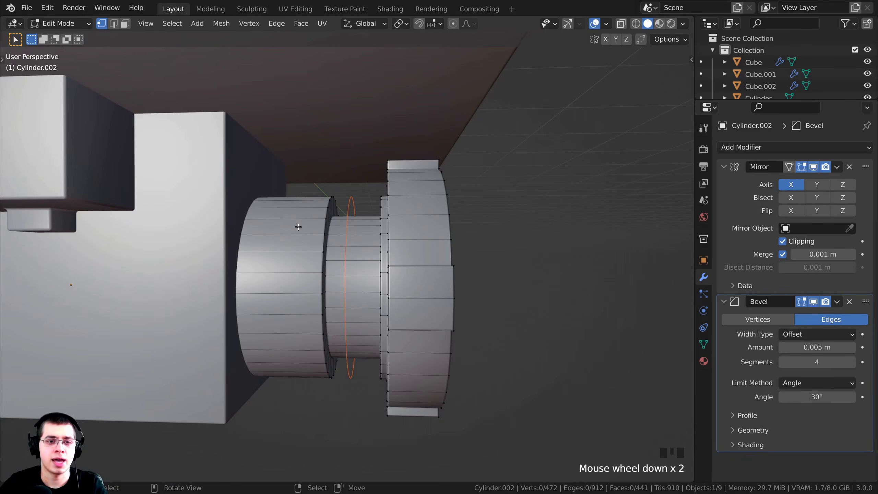
key("Tab")
right_click(353, 211)
scroll(354, 237, "down", 4)
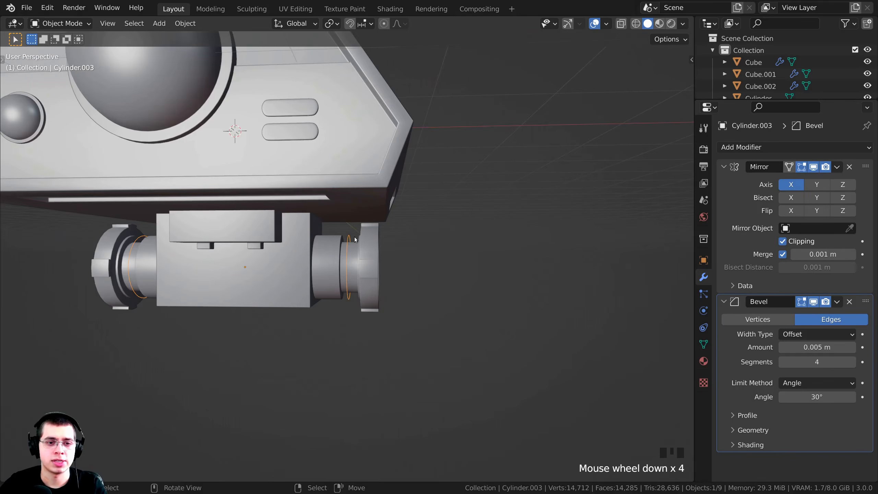
key("g")
left_click(366, 214)
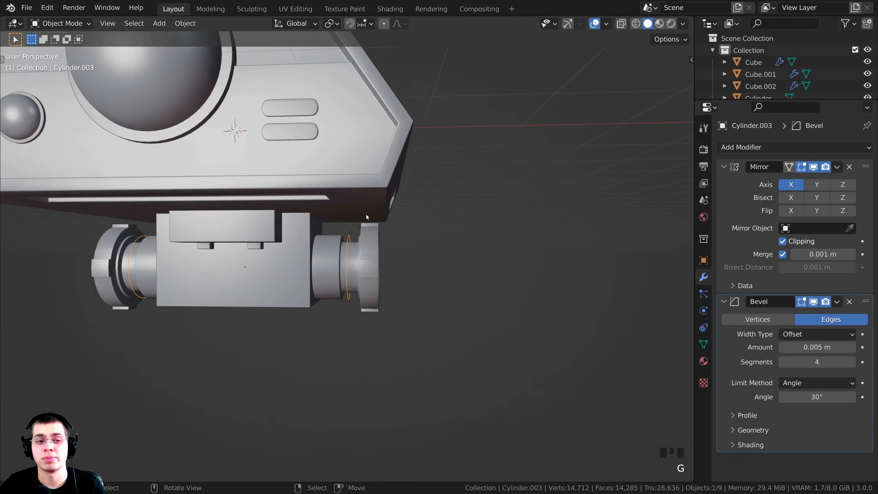
middle_click_drag(366, 214, 376, 216)
key("Tab")
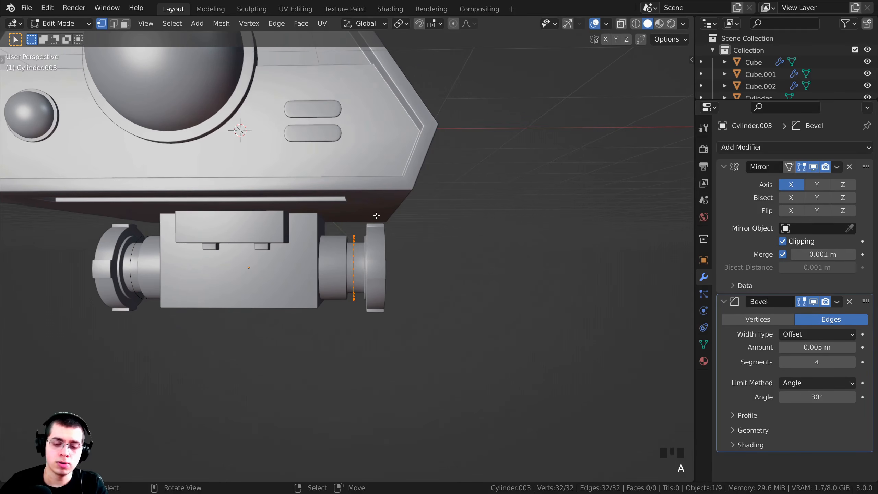
Move the ring about 0.07 m along the X axis toward the block, up to the face of the wide collar
key("KP_Decimal")
scroll(380, 212, "down", 2)
middle_click_drag(381, 213, 405, 209)
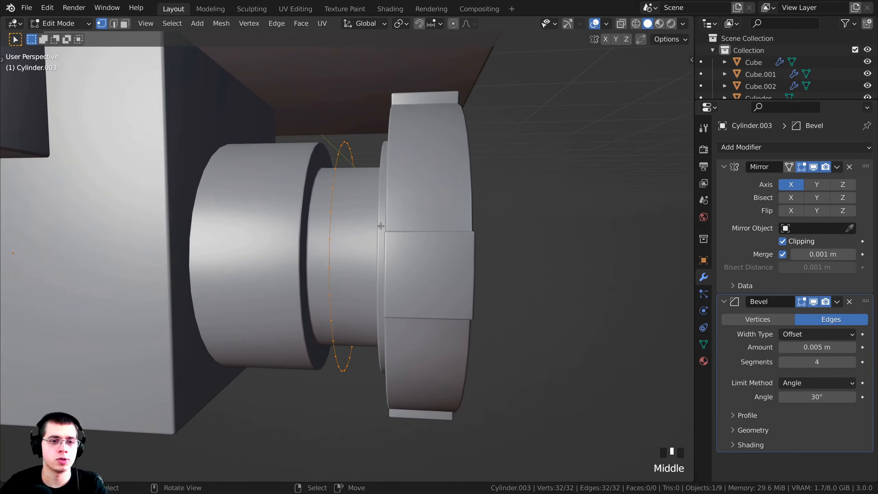
scroll(404, 209, "up", 2)
key("g")
key("x")
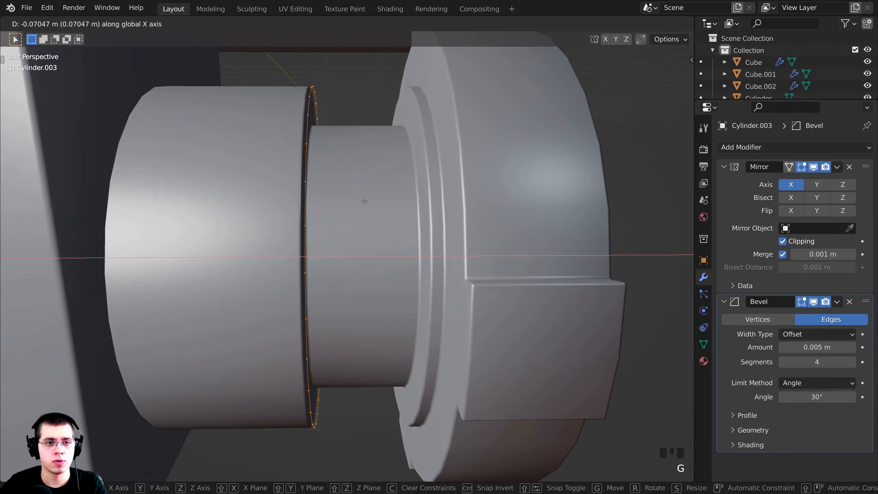
left_click(362, 200)
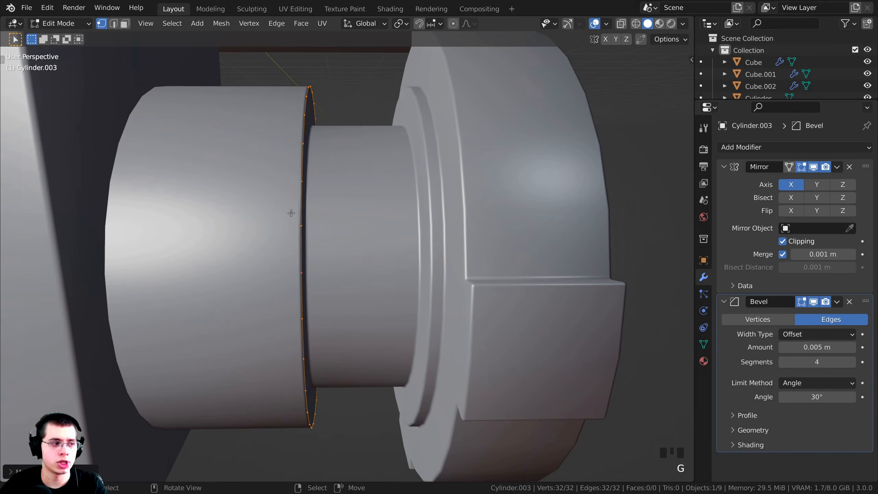
Scale the ring down evenly until it fits closely around the narrow shaft
middle_click_drag(352, 273, 529, 261)
key("s")
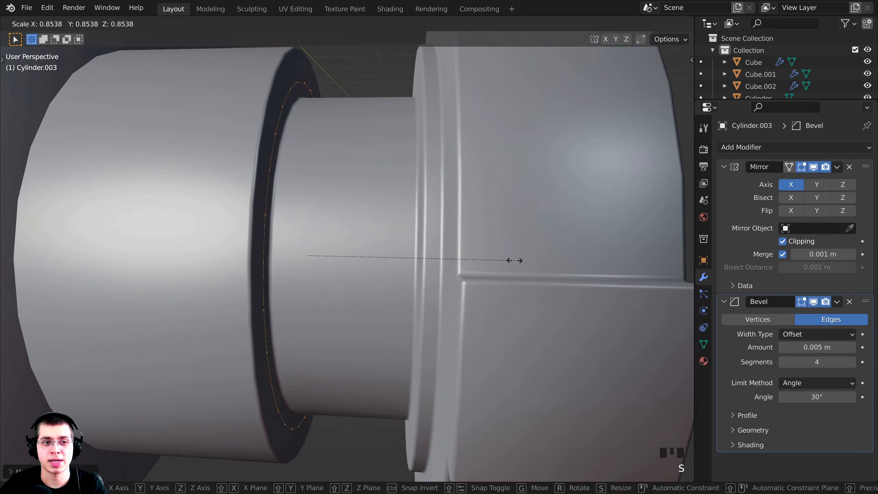
left_click(491, 245)
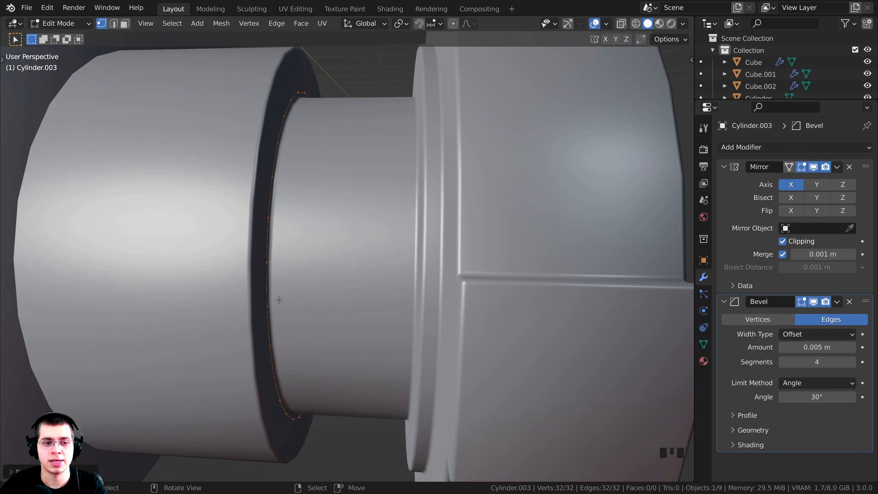
Extrude the ring's edges and scale them outward by about 1.27 to form a flat band around the shaft
middle_click_drag(279, 301, 433, 316)
key("e")
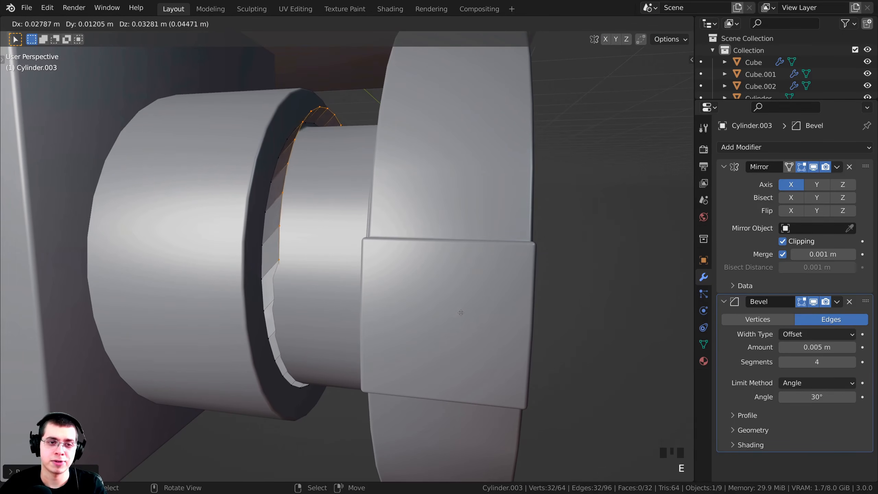
key("s")
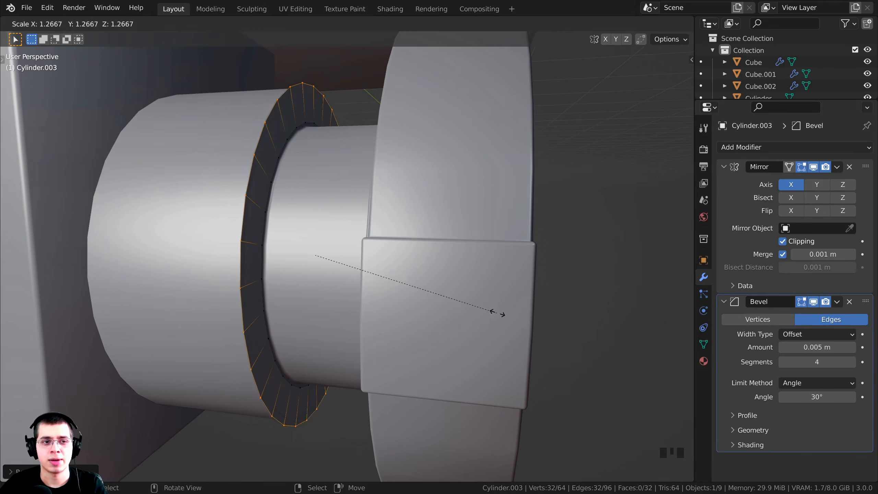
Enlarge the open edge loop around the neck and extrude it along X toward the large flange to form a collar
left_click(517, 313)
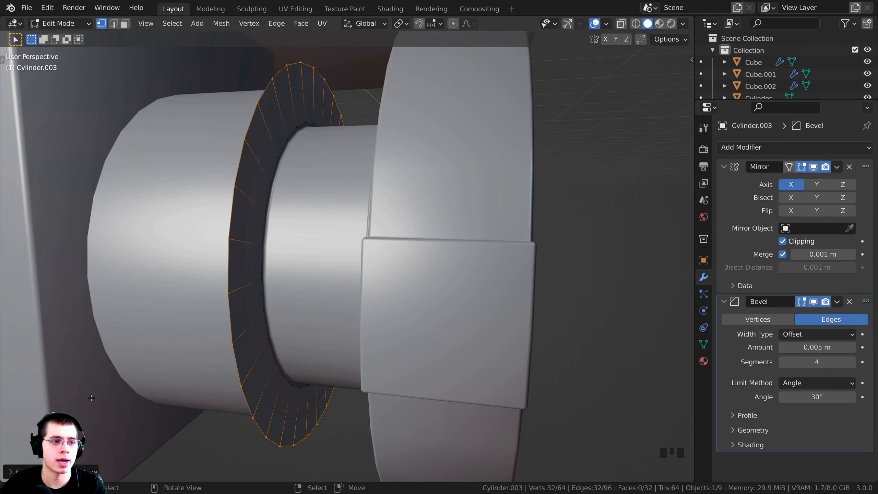
middle_click_drag(518, 313, 421, 222)
scroll(421, 222, "up", 1)
key("e")
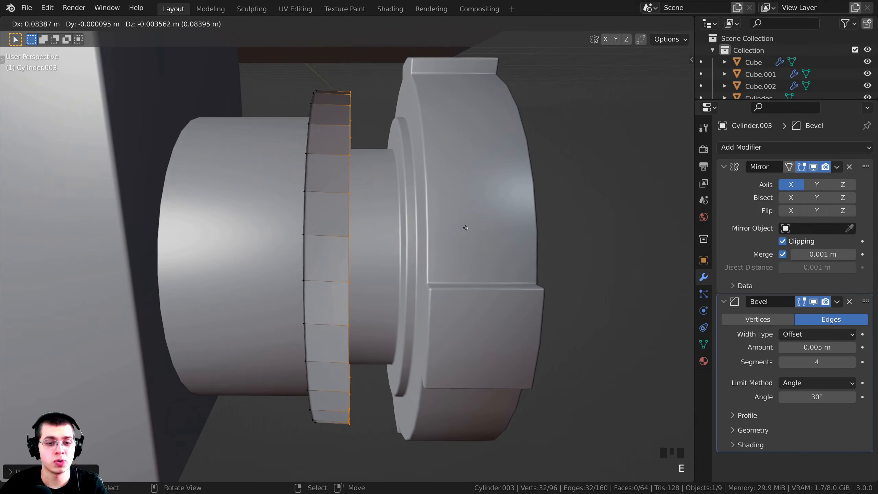
left_click(504, 229)
middle_click_drag(503, 229, 398, 195)
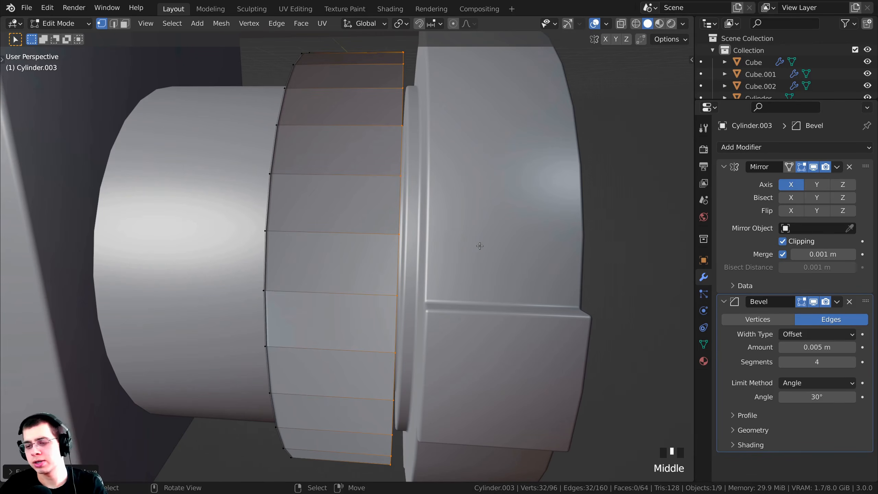
In front view, move the collar's open edge loop about 0.0085 m along X to meet the flange's back step
key("KP_1")
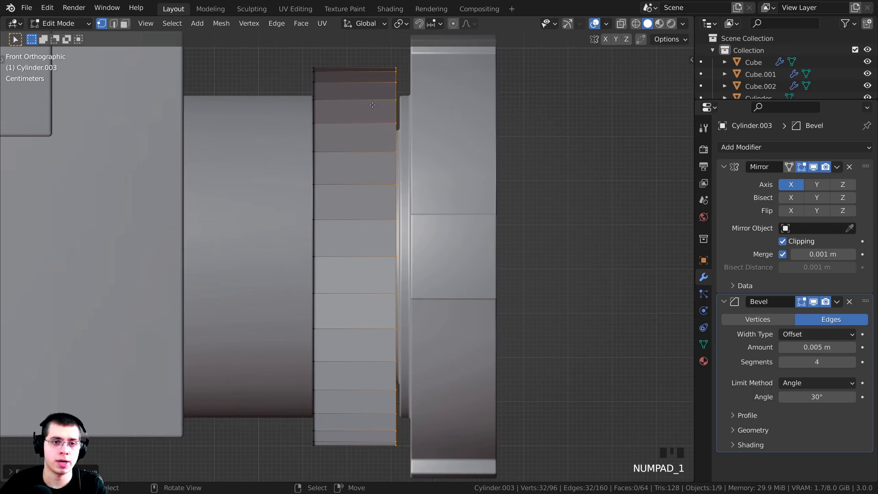
middle_click_drag(372, 105, 384, 243)
key("KP_1")
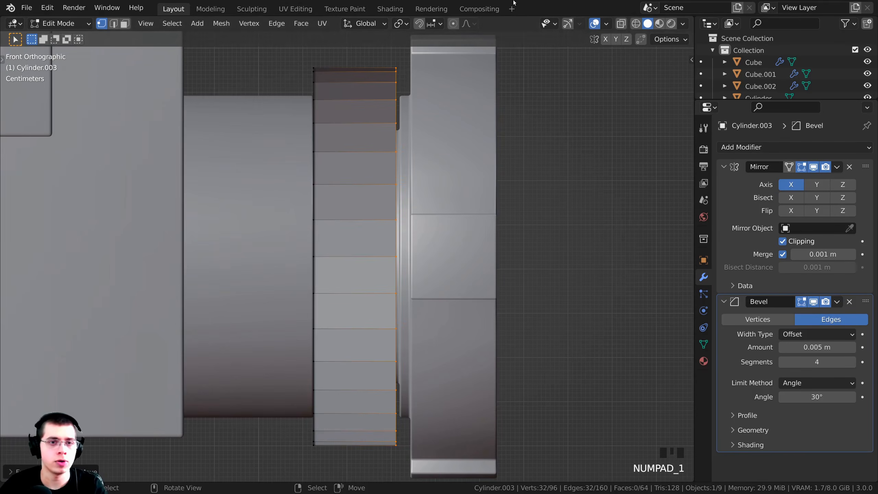
scroll(391, 165, "up", 2)
scroll(394, 157, "up", 1)
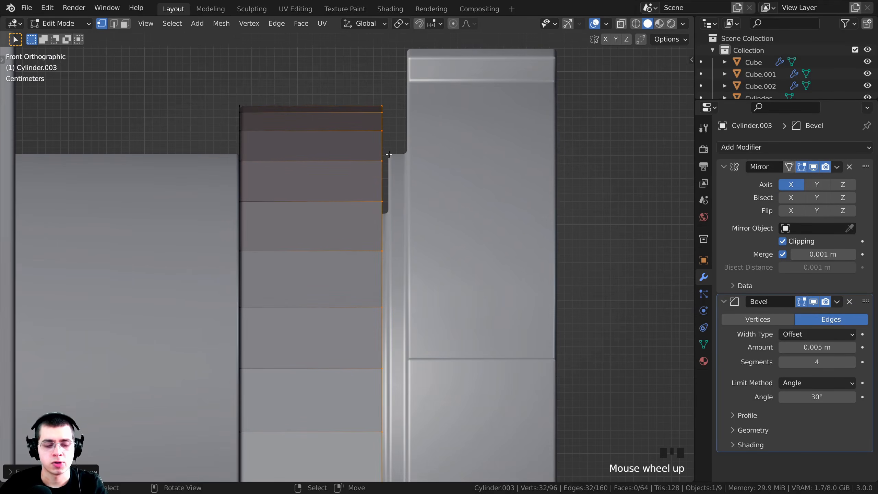
key("g")
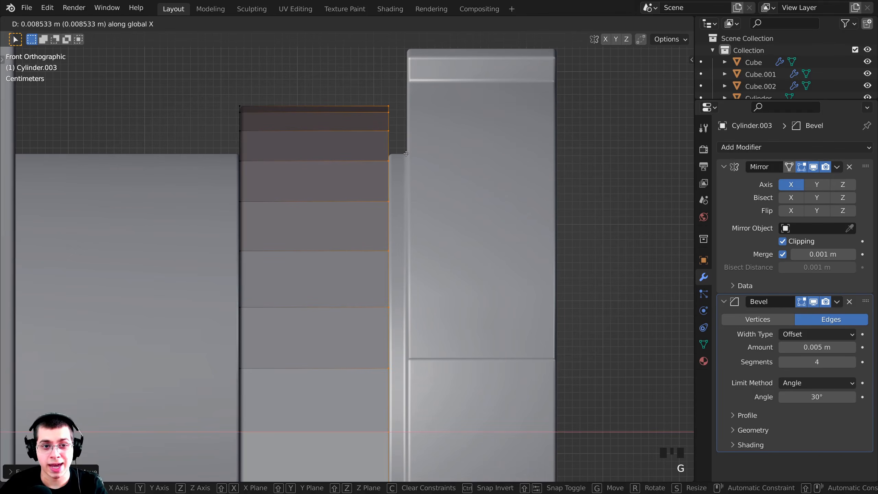
left_click(406, 153)
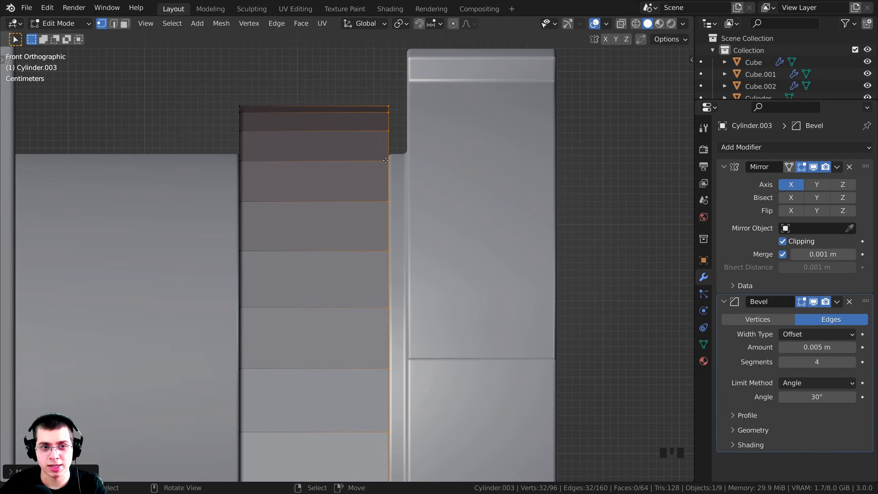
Extrude the collar's open edge loop in place and scale it inward to add an end face beside the flange
middle_click_drag(386, 160, 372, 225, "shift")
scroll(376, 232, "up", 4)
scroll(365, 235, "down", 2)
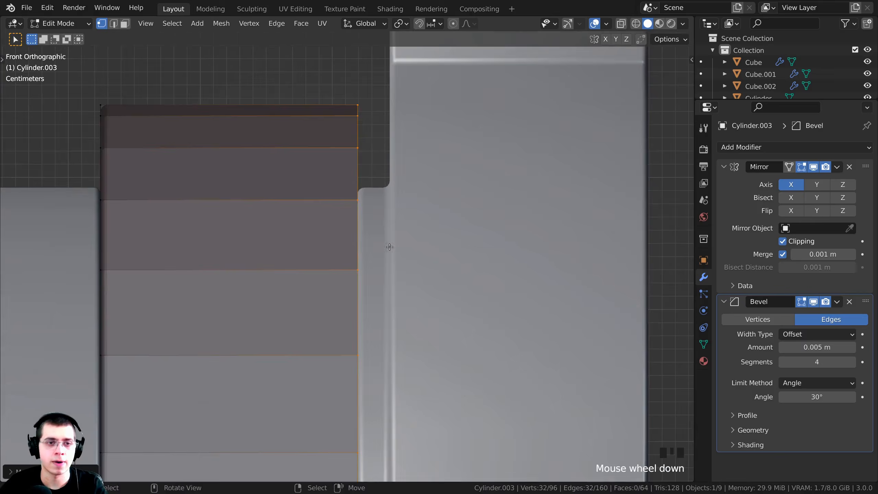
key("e")
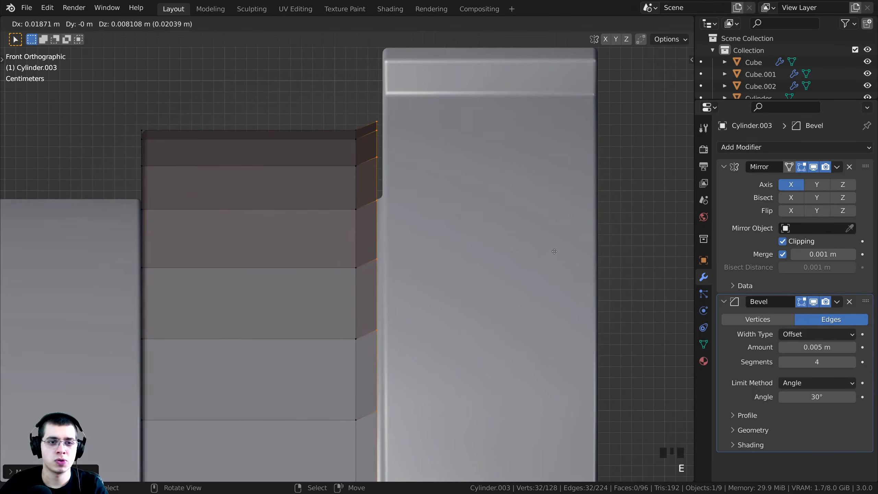
key("s")
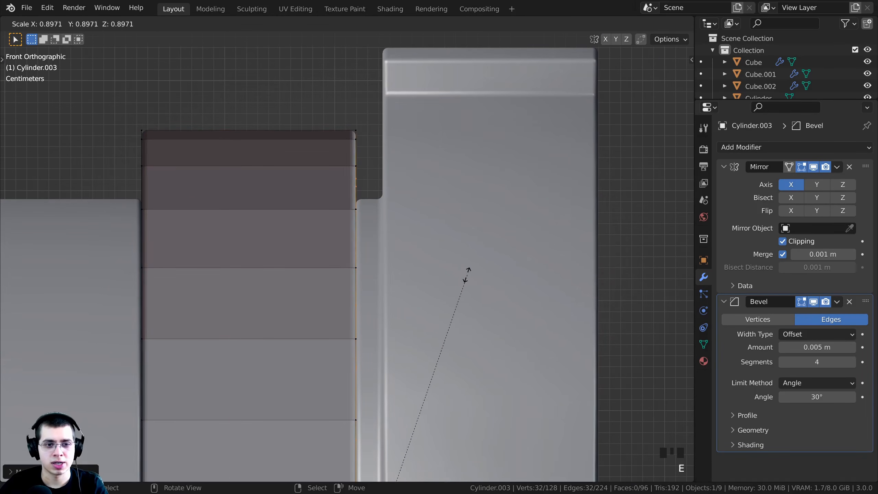
left_click(407, 299)
Recalculate the normals of the whole collar mesh and shade the collar smooth in Object Mode
mouse_move(407, 299)
middle_mouse_down()
mouse_move(379, 290)
mouse_move(346, 297)
mouse_move(341, 270)
mouse_move(337, 240)
mouse_move(359, 239)
mouse_move(372, 102)
mouse_move(354, 129)
mouse_move(358, 207)
mouse_move(316, 174)
middle_mouse_up()
scroll(337, 279, "down", 3)
scroll(348, 301, "down", 4)
key("a")
key("shift+n")
key("Tab")
scroll(394, 192, "up", 6)
right_click(399, 182)
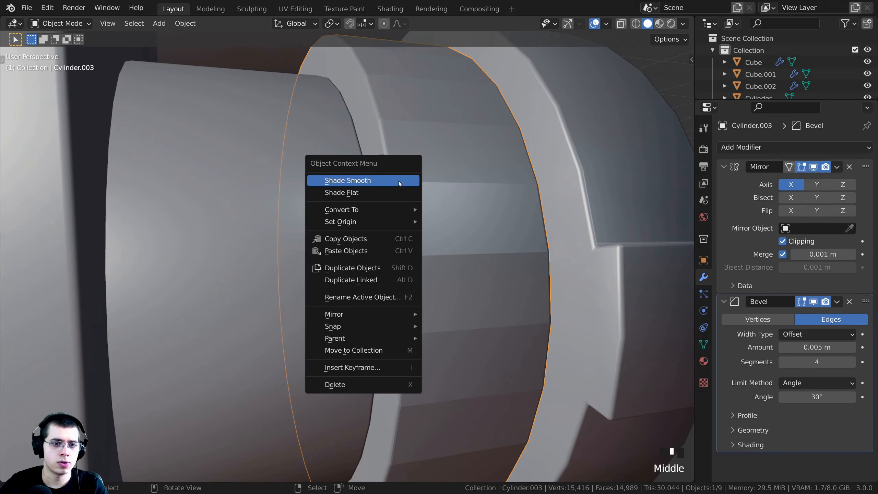
left_click(368, 180)
scroll(383, 206, "down", 4)
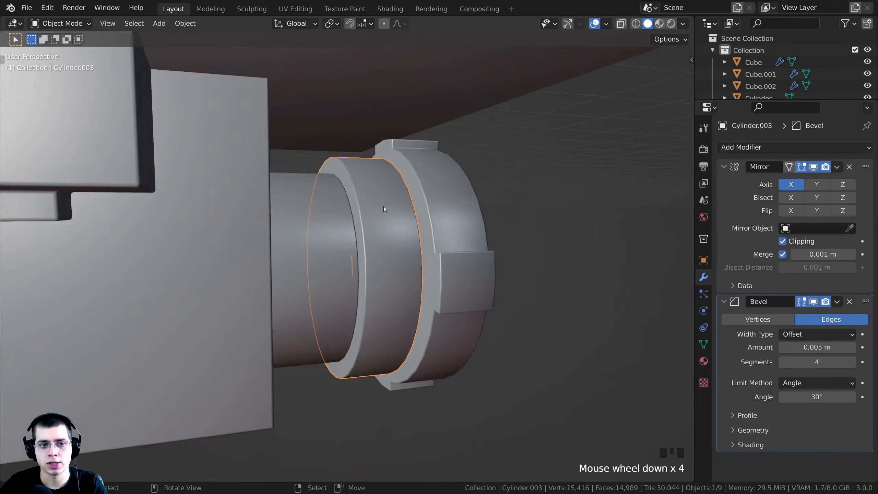
mouse_move(383, 206)
middle_mouse_down()
mouse_move(396, 164)
mouse_move(371, 213)
middle_mouse_up()
scroll(371, 212, "up", 2)
right_click(385, 153)
key("g")
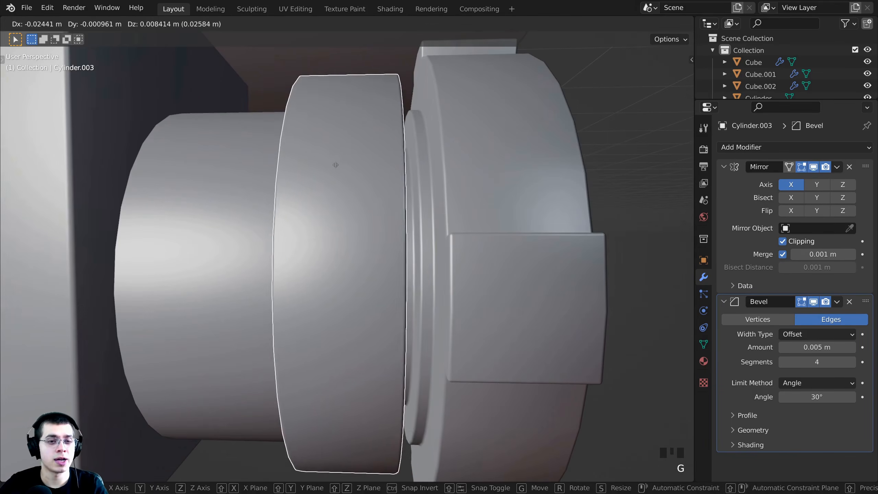
right_click(334, 165)
right_click(461, 142)
right_click(373, 126)
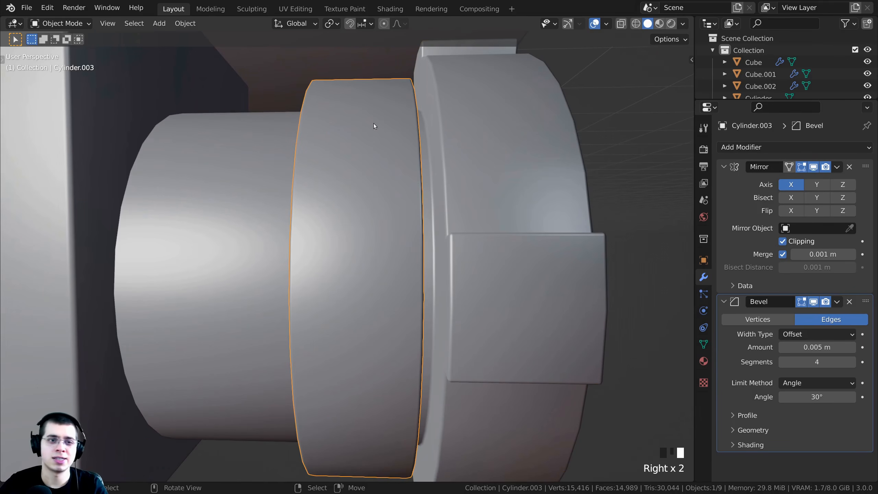
left_click(746, 186)
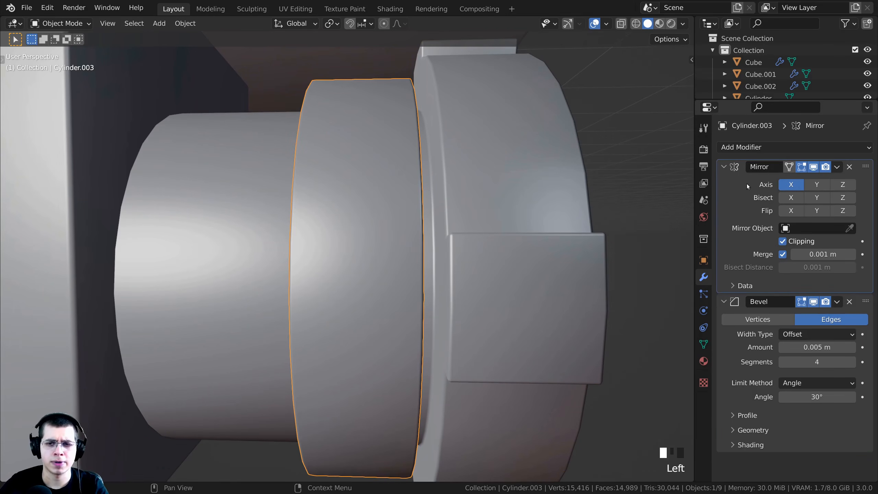
middle_click_drag(363, 252, 412, 228)
right_click(377, 233)
right_click(366, 238)
scroll(392, 251, "down", 4)
right_click(363, 253)
scroll(332, 190, "up", 2)
right_click(299, 196)
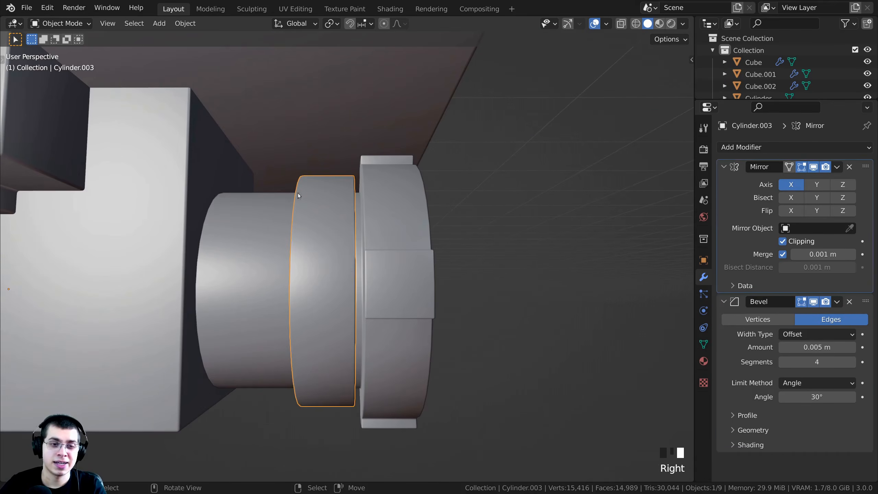
Open the flange object for face editing and select the face loop around its outer rim, including the tabs' outer faces
right_click(395, 172)
middle_click_drag(369, 220, 335, 211)
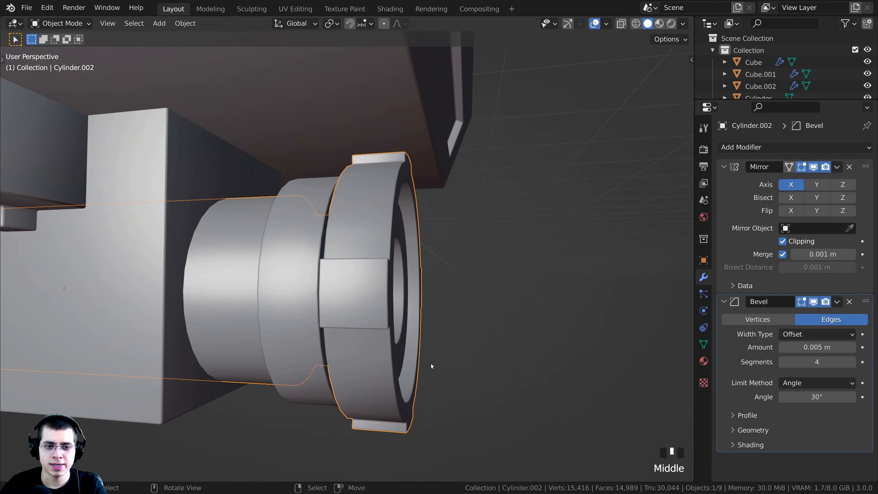
middle_click_drag(358, 406, 333, 201)
key("Tab")
middle_click_drag(321, 270, 308, 260)
middle_click_drag(308, 260, 355, 229)
key("3")
scroll(355, 229, "up", 2)
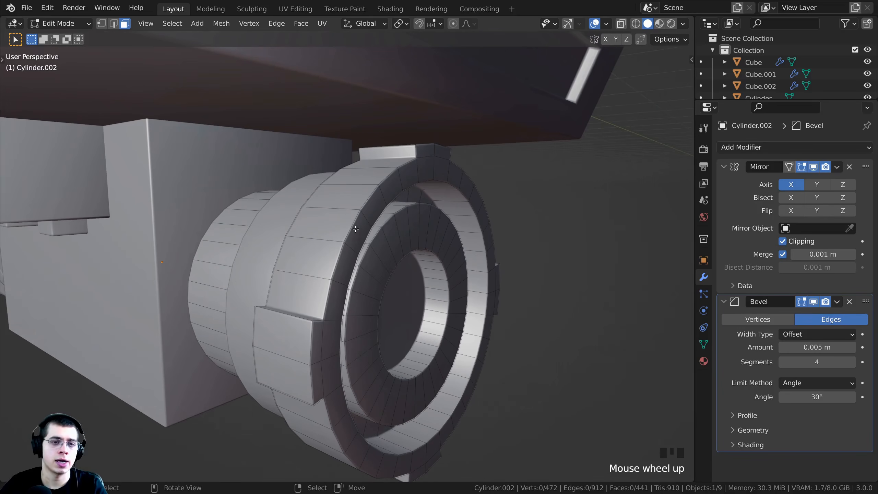
right_click(328, 208, "alt")
scroll(326, 214, "down", 2)
scroll(324, 221, "up", 2, "shift")
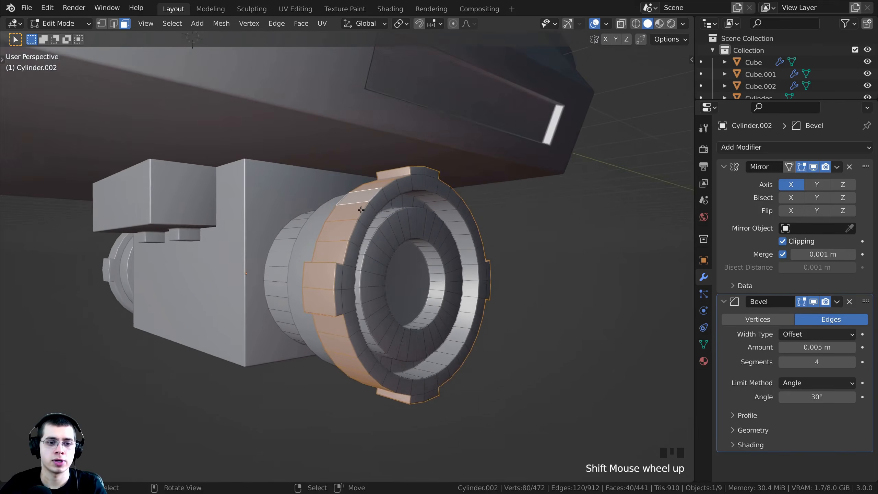
middle_click_drag(324, 221, 258, 251)
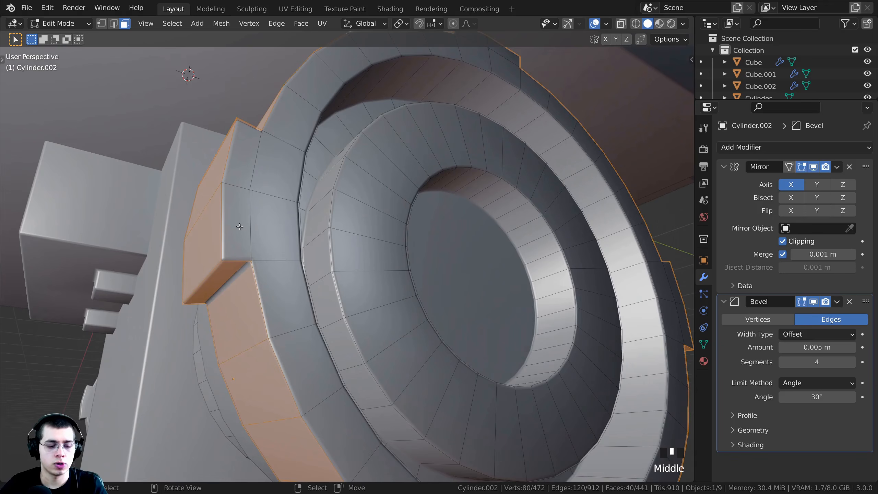
Add the front-facing faces of all four tabs on the flange rim to the selection
right_click(239, 188, "alt+shift")
scroll(238, 189, "up", 1)
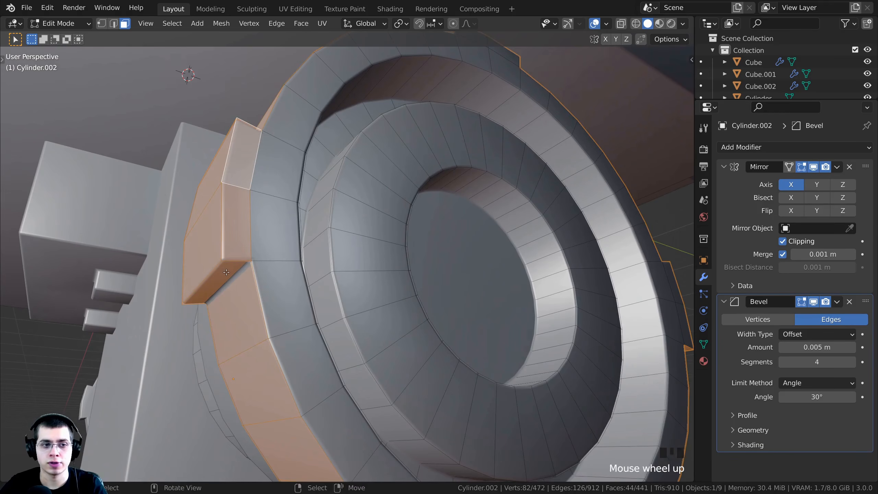
middle_click_drag(238, 188, 397, 276)
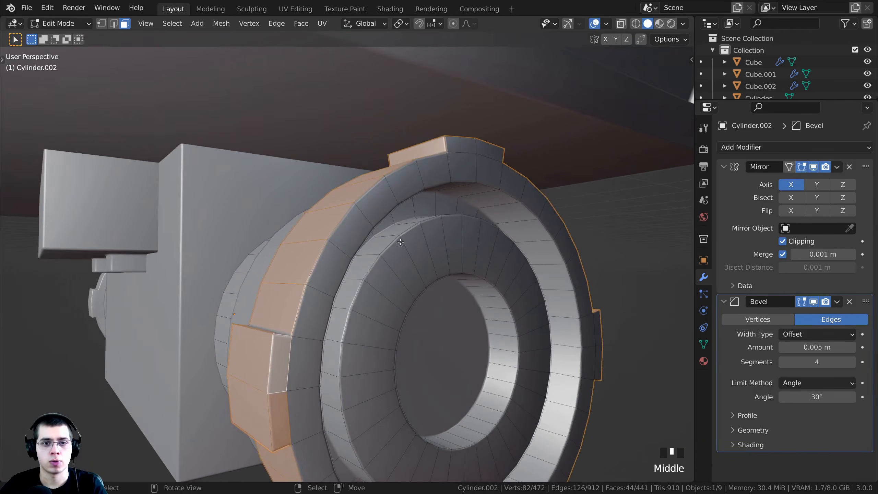
scroll(418, 287, "up", 2)
right_click(406, 275, "alt+shift")
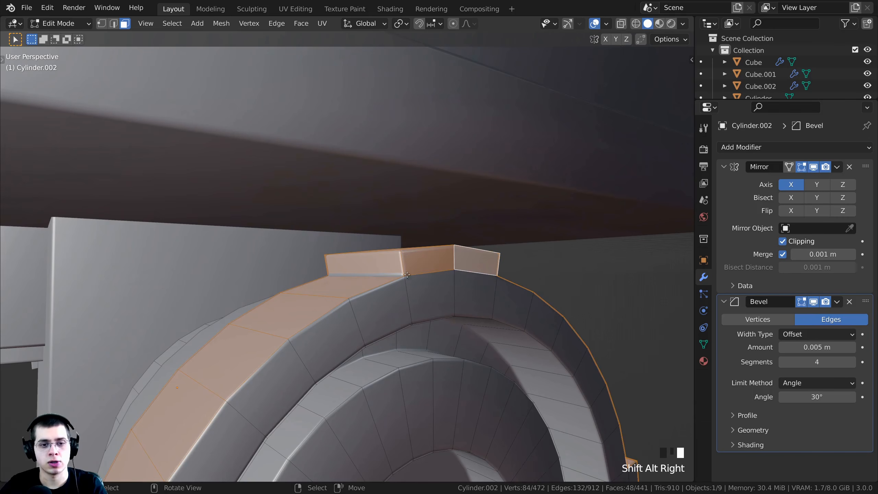
scroll(390, 410, "down", 4)
middle_click_drag(390, 410, 525, 314, "shift")
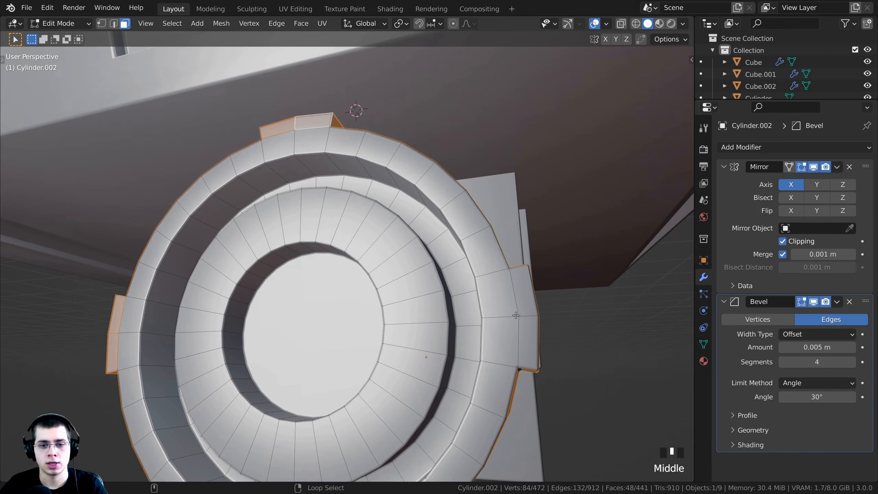
right_click(524, 313, "alt+shift")
middle_click_drag(529, 375, 350, 371, "shift")
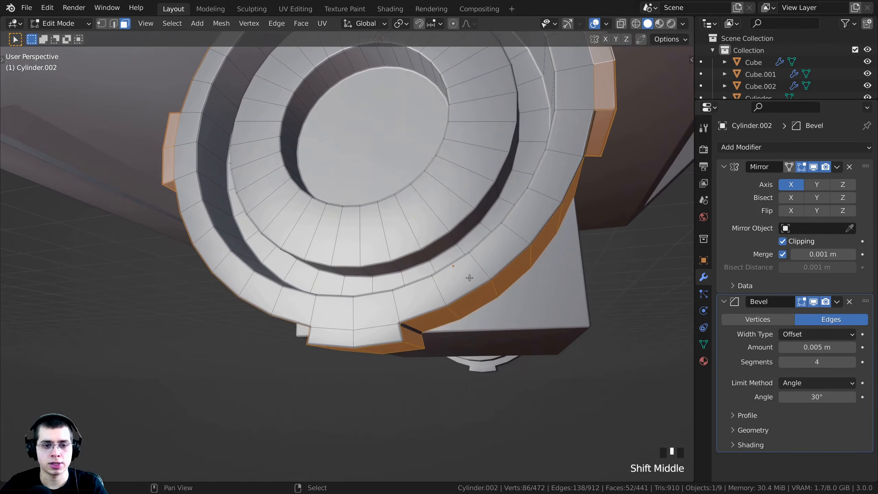
scroll(350, 371, "up", 2)
right_click(307, 406, "alt+shift")
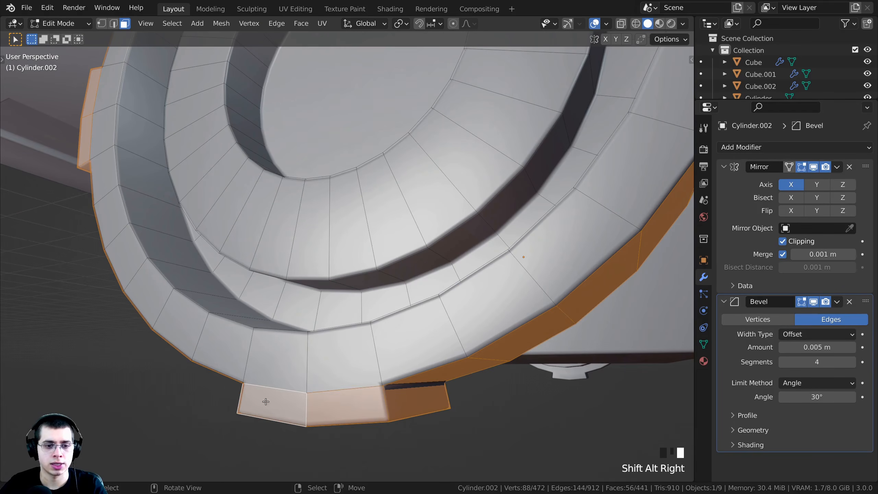
Add the rim's inner wall face loop to the selection and scale everything to about 0.94 in Y and Z, excluding X
middle_click_drag(307, 406, 563, 246)
scroll(564, 246, "up", 1)
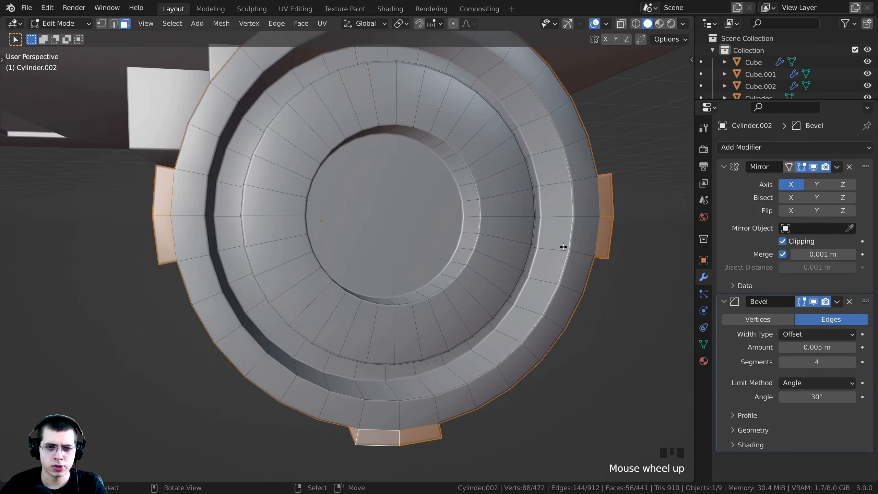
right_click(553, 181, "alt+shift")
middle_click_drag(553, 181, 476, 175)
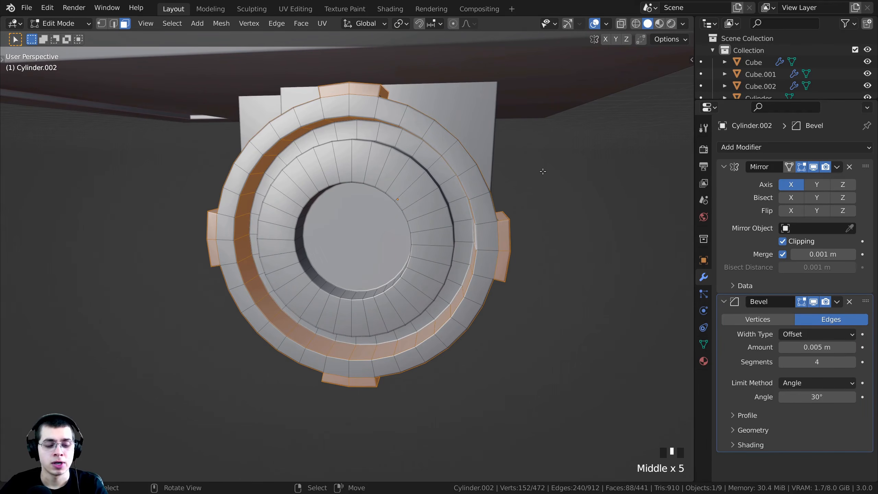
key("s")
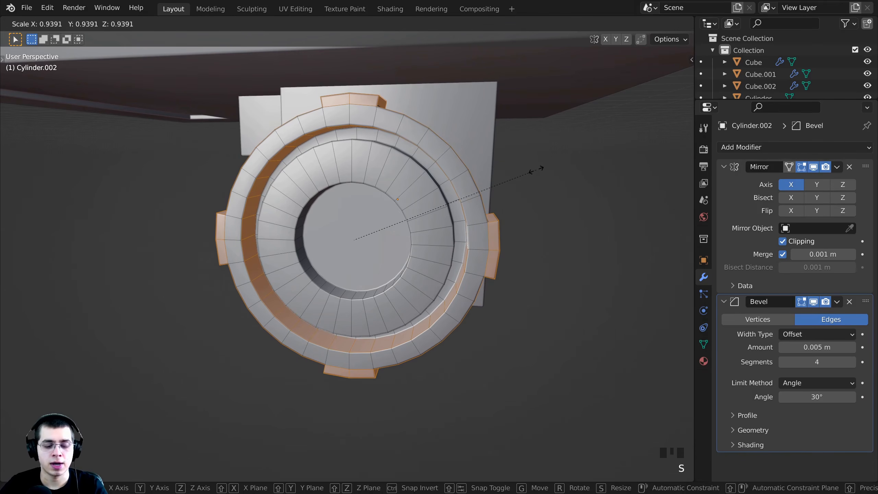
key("shift+x")
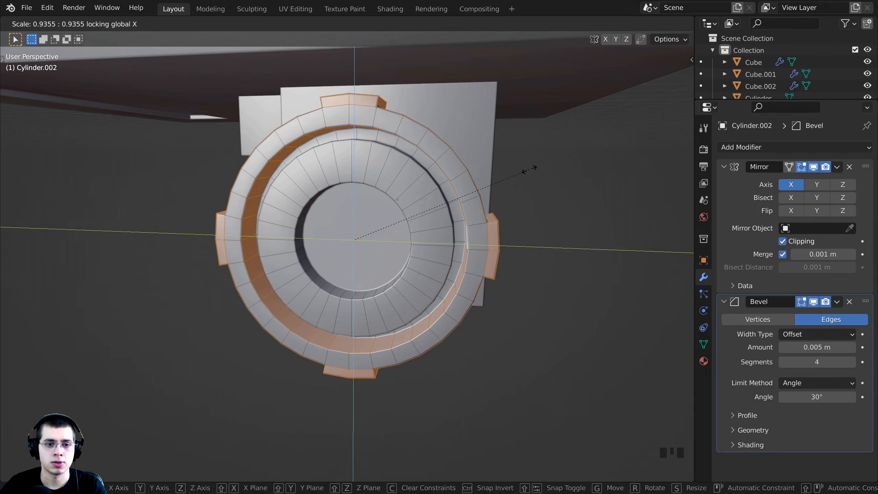
left_click(532, 169)
middle_click_drag(532, 170, 518, 171)
scroll(515, 169, "up", 2)
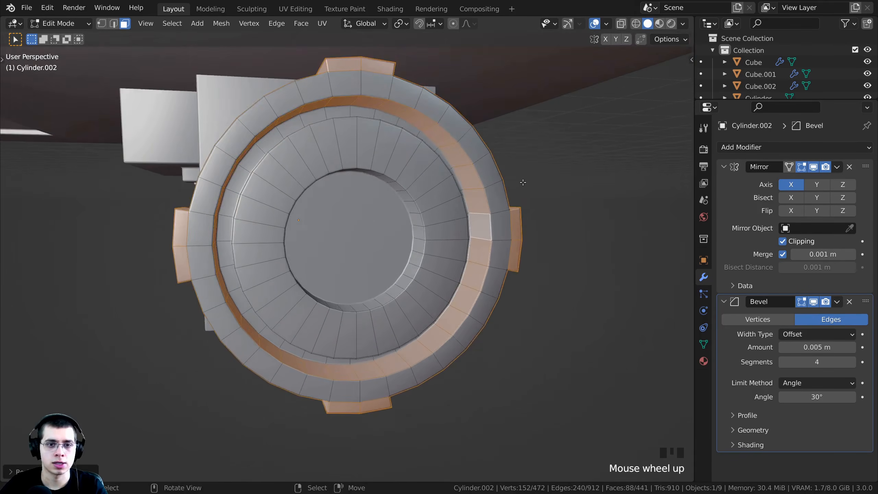
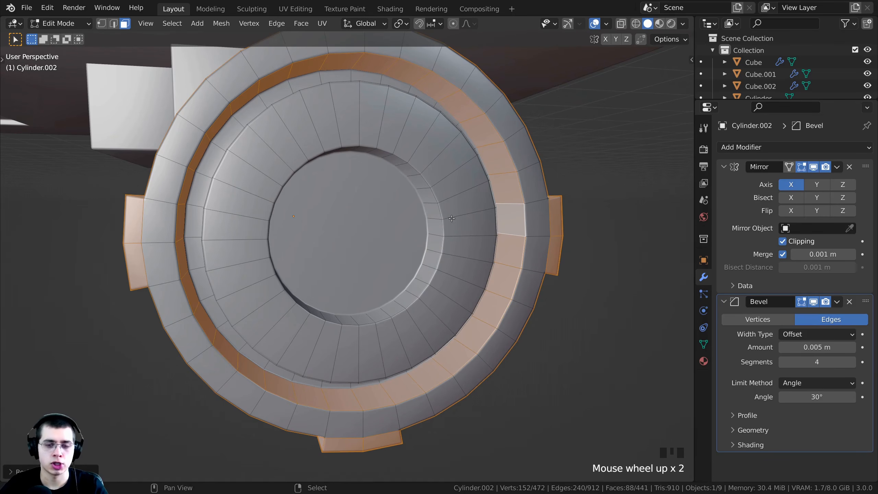
Deselect the rim's inner wall face loop and scale the remaining rim and tab faces to about 0.95 in Y and Z, excluding X
right_click(497, 173, "alt+shift")
middle_click_drag(510, 249, 566, 243)
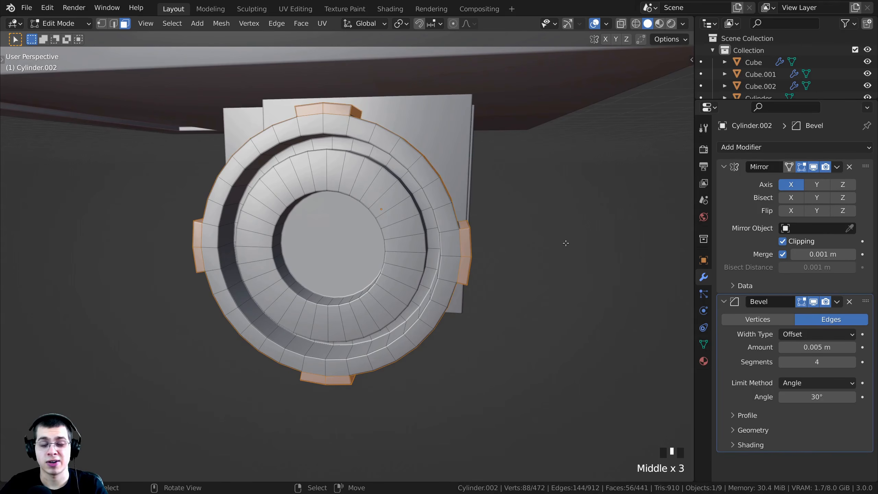
scroll(584, 238, "up", 1)
key("s")
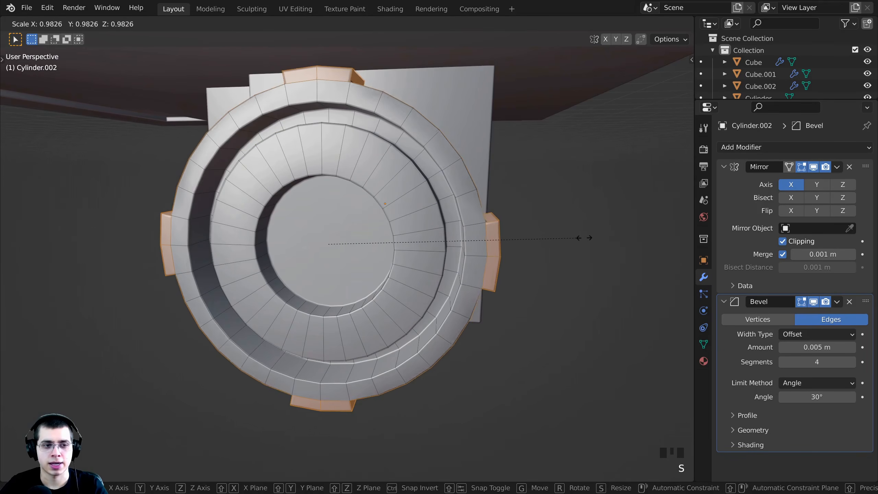
key("shift+x")
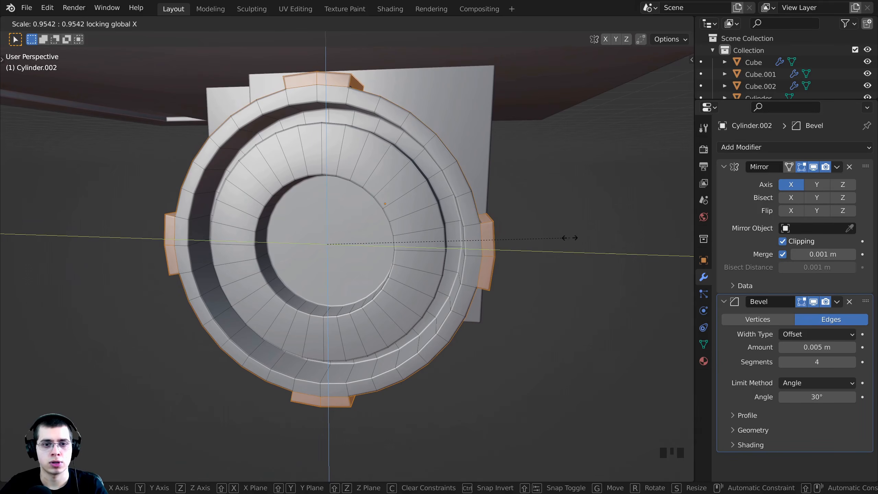
left_click(570, 238)
scroll(570, 237, "down", 2)
key("Tab")
Open the collar object for editing and select the face loop around its outer surface
middle_click_drag(453, 251, 521, 245)
scroll(270, 305, "up", 3)
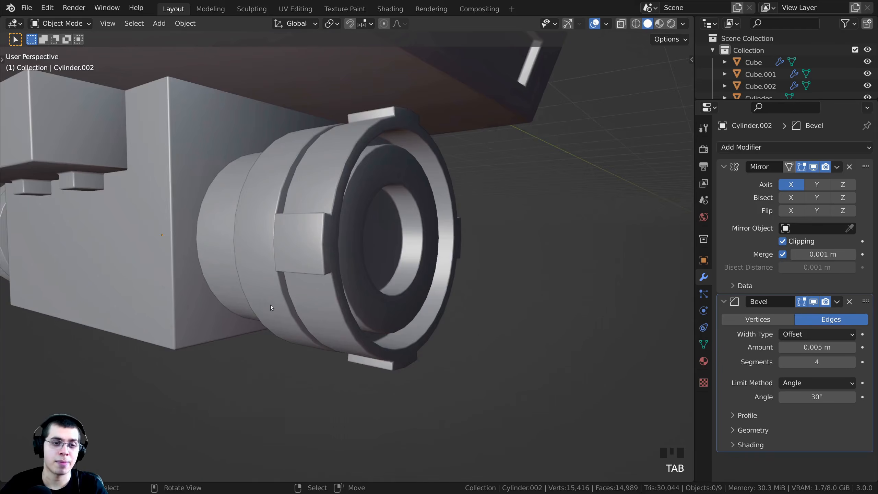
middle_click_drag(271, 307, 288, 135)
left_click(287, 162)
scroll(325, 222, "down", 2)
middle_click_drag(325, 222, 481, 260)
key("Tab")
key("alt+a")
right_click(377, 174, "alt")
Scale the collar's outer face loop to about 1.10 in Y and Z, excluding X, and save the file from Object Mode
scroll(497, 263, "up", 2)
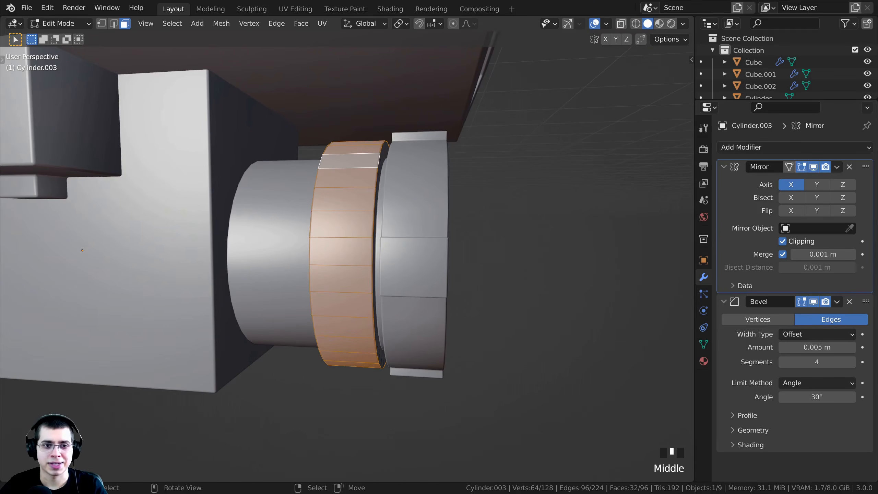
key("s")
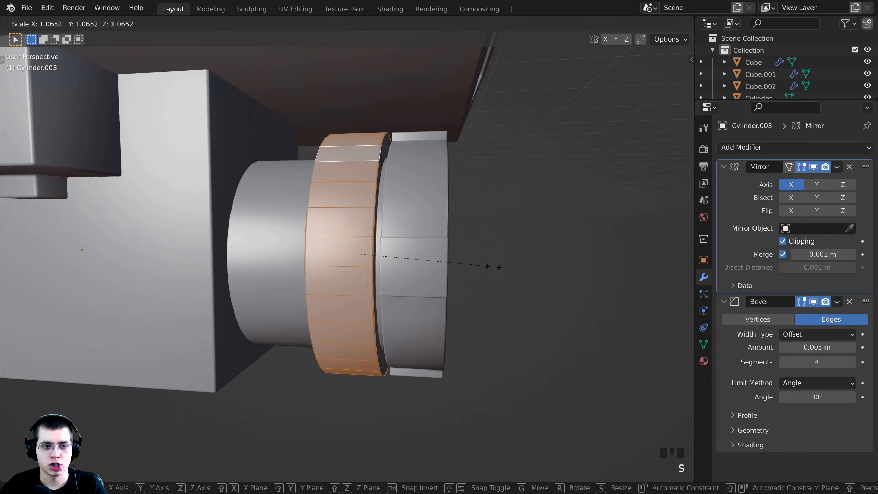
key("shift+x")
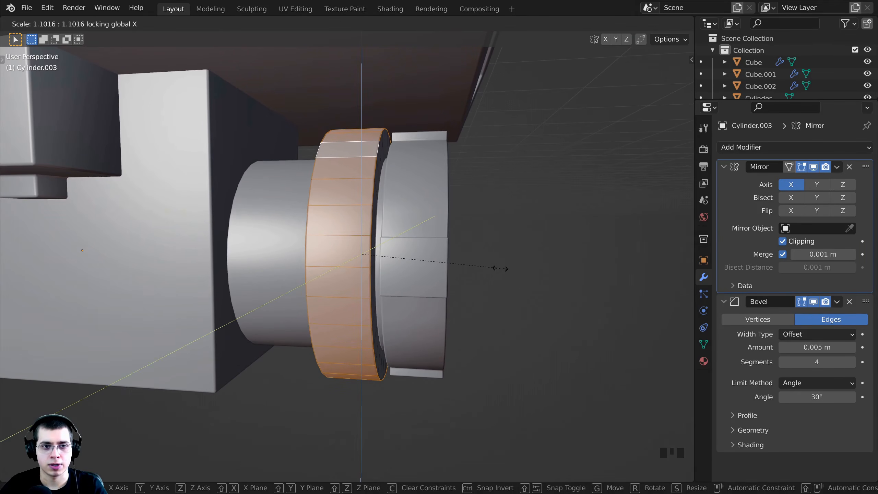
left_click(500, 268)
key("Tab")
scroll(437, 290, "down", 5)
key("alt+a")
middle_click_drag(436, 290, 351, 231, "shift")
key("ctrl+s")
Select the collar and the flanged cylinder together in front view and open both objects for editing
right_click(360, 212)
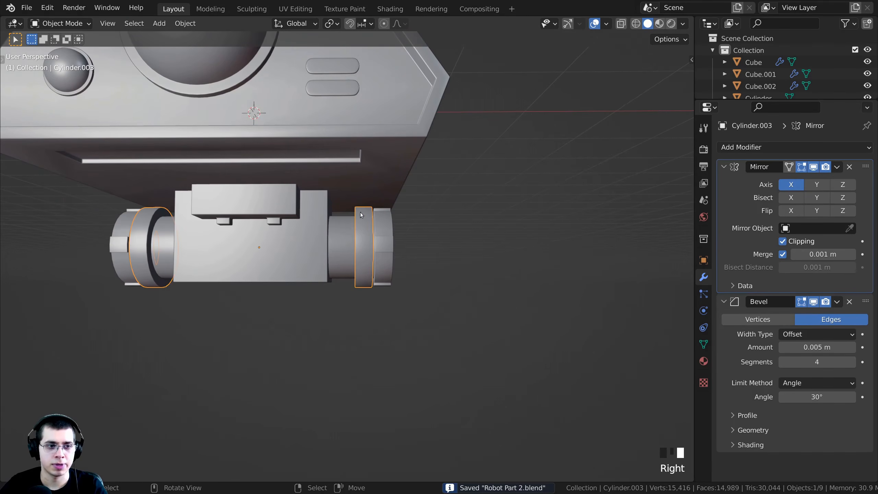
scroll(366, 220, "down", 1)
key("a")
middle_click_drag(394, 248, 398, 252)
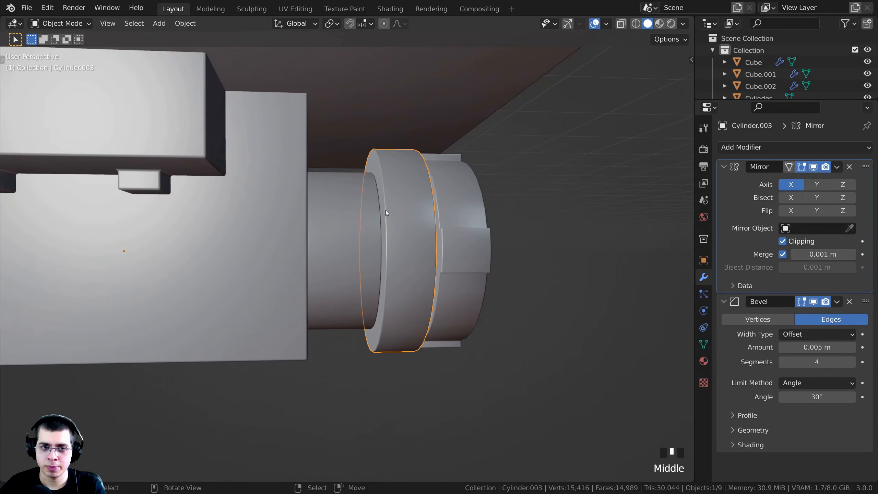
middle_click_drag(386, 212, 374, 230)
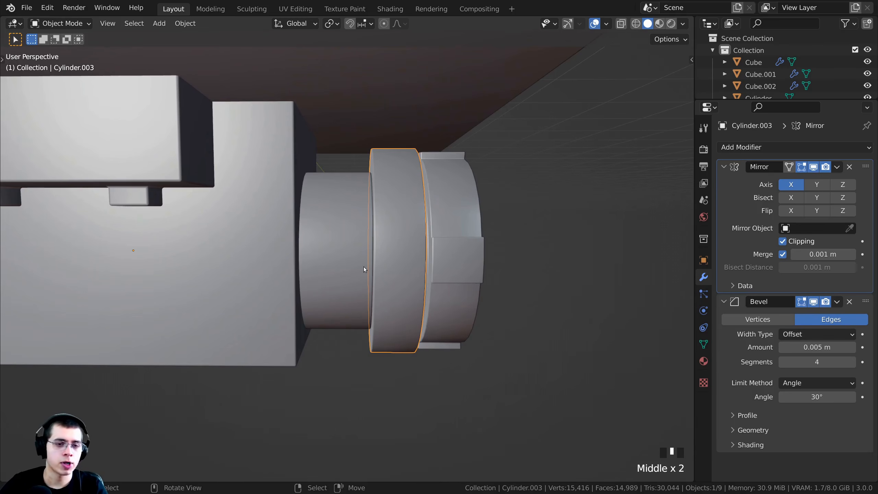
key("KP_1")
middle_click_drag(364, 266, 373, 258, "shift")
scroll(359, 255, "up", 2)
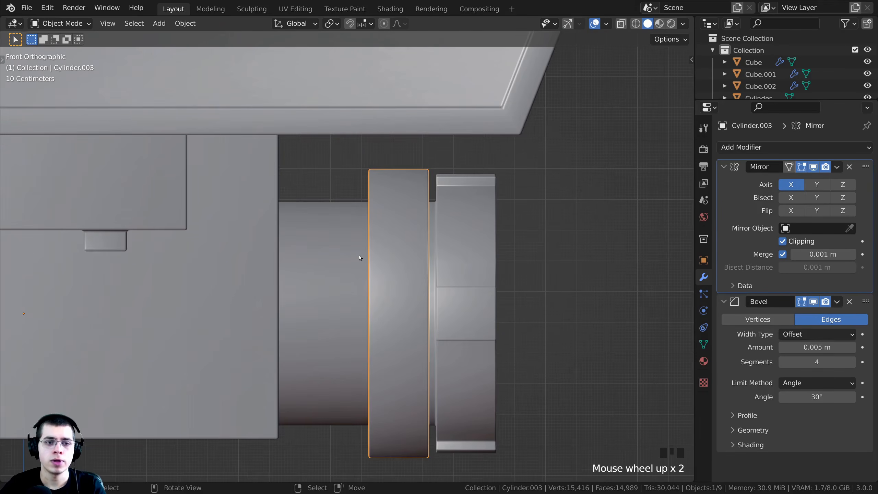
key("g")
right_click(413, 204)
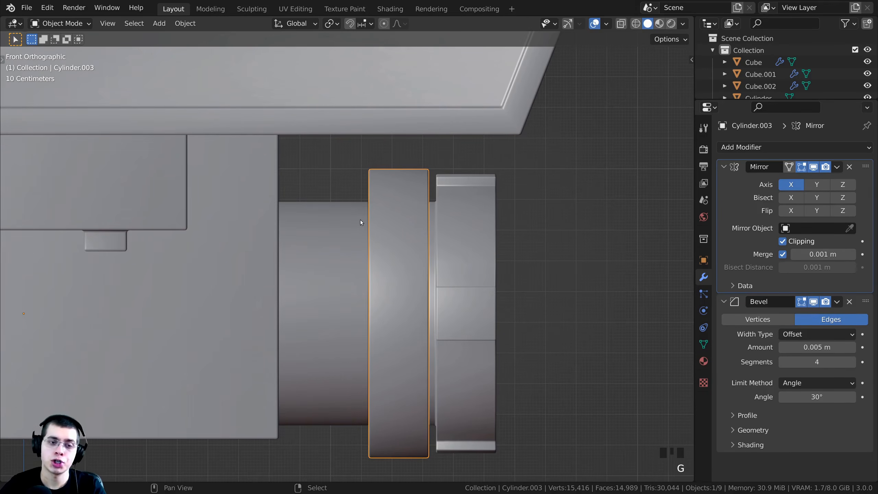
right_click(368, 239, "shift")
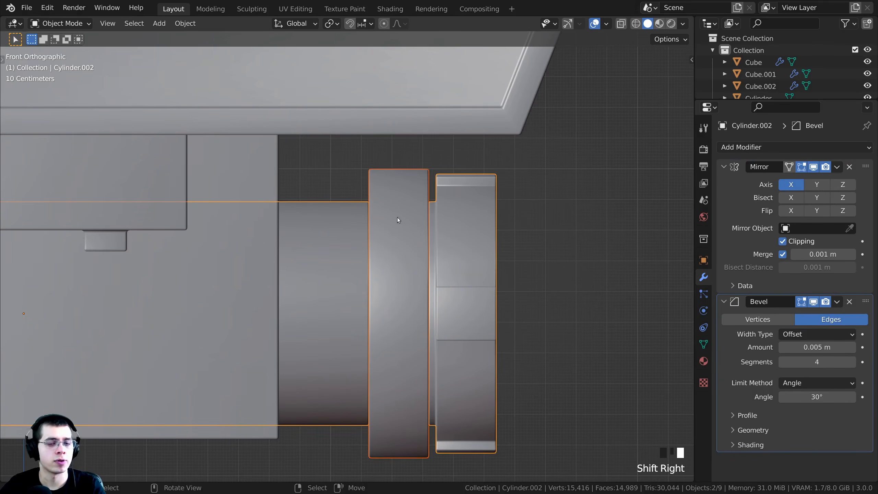
middle_click_drag(398, 218, 415, 180, "shift")
key("Tab")
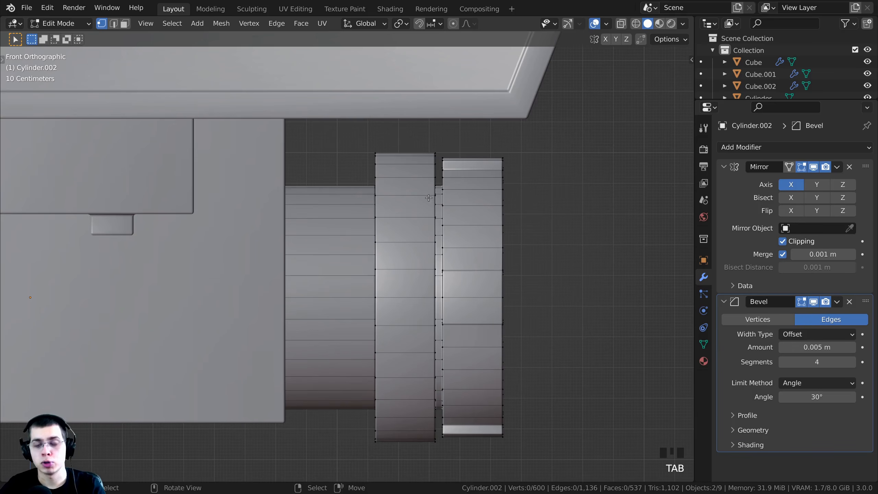
Switch to wireframe shading and box-select the vertices at the collar's body-side end, including the neck step inside it
key("z")
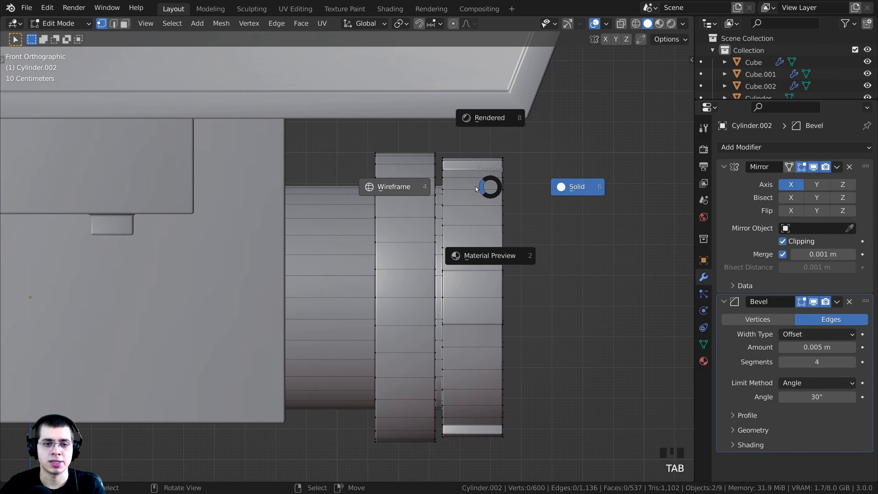
left_click(383, 190)
scroll(383, 189, "down", 5)
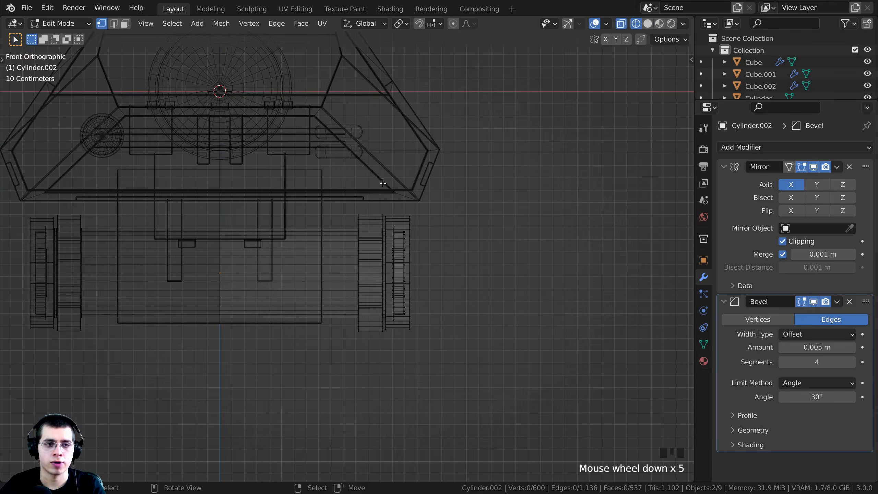
key("a")
key("a")
scroll(352, 202, "up", 5)
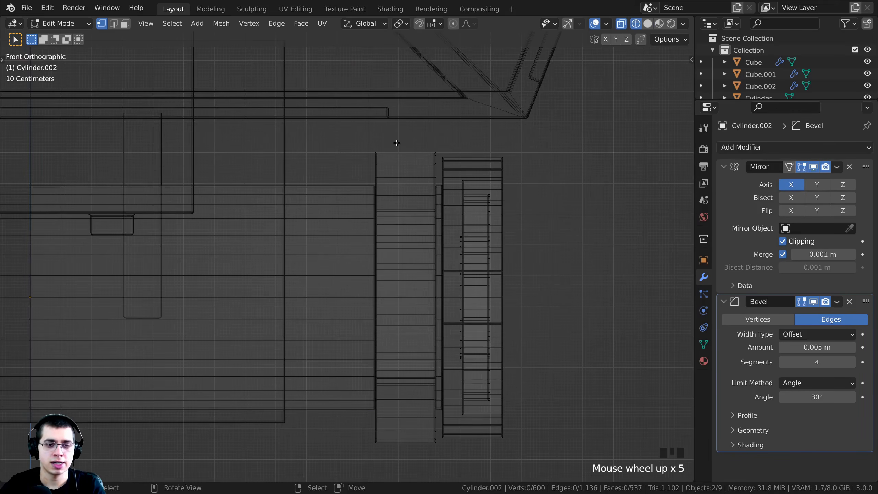
left_click_drag(396, 134, 358, 487)
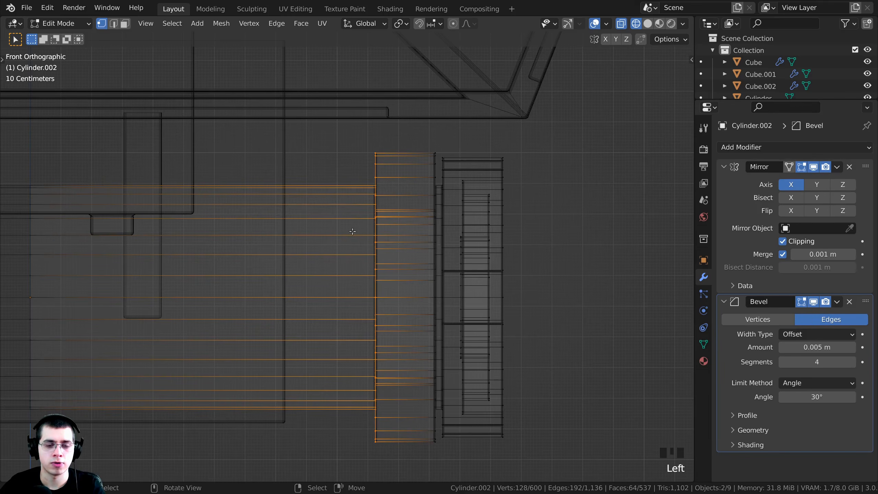
Move the selected vertices about 0.1 m along negative X to widen the collar, and return to solid shading in Object Mode
key("g")
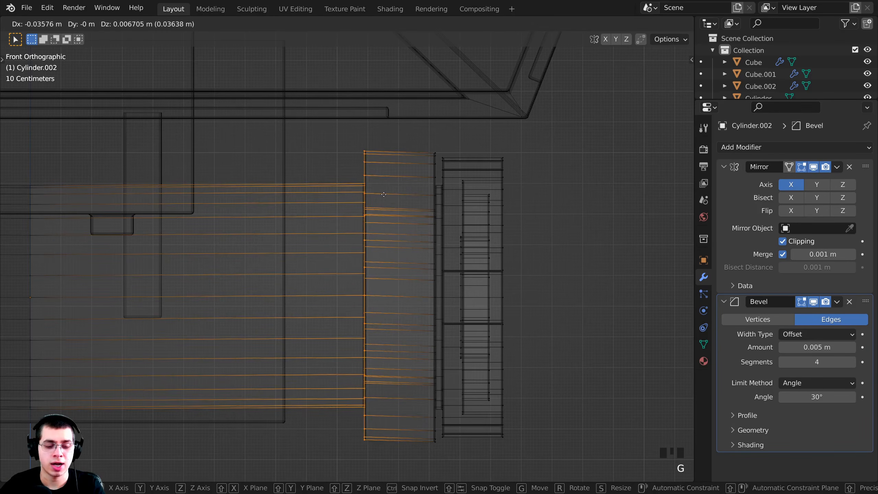
key("x")
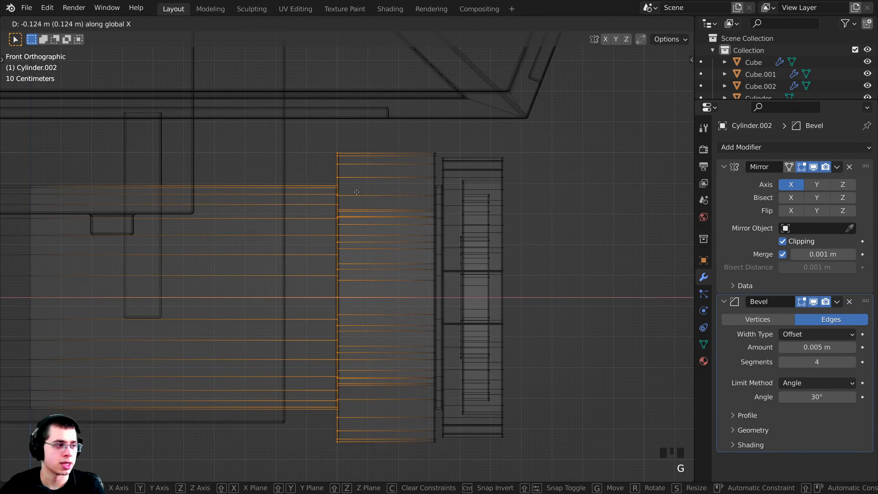
left_click(359, 196)
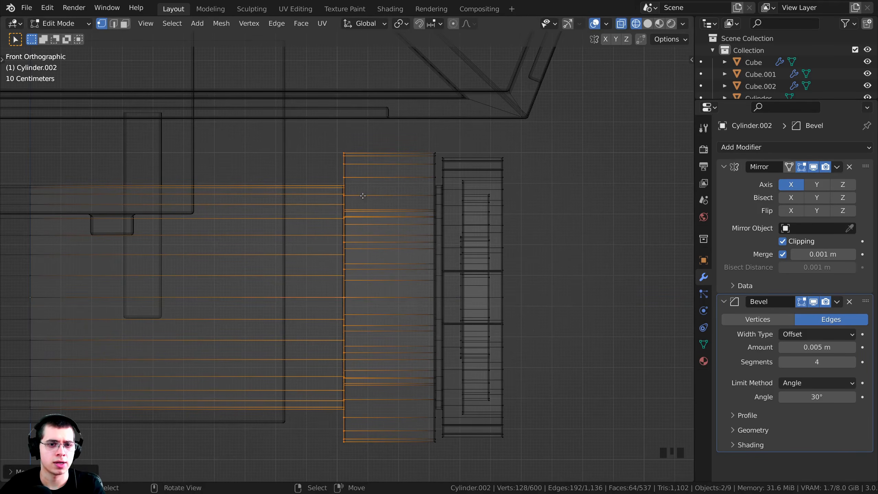
key("shift+z")
scroll(437, 263, "down", 5)
key("Tab")
Open only the collar for editing in face select mode and clear its selection
middle_click_drag(437, 263, 374, 305)
left_click(353, 263)
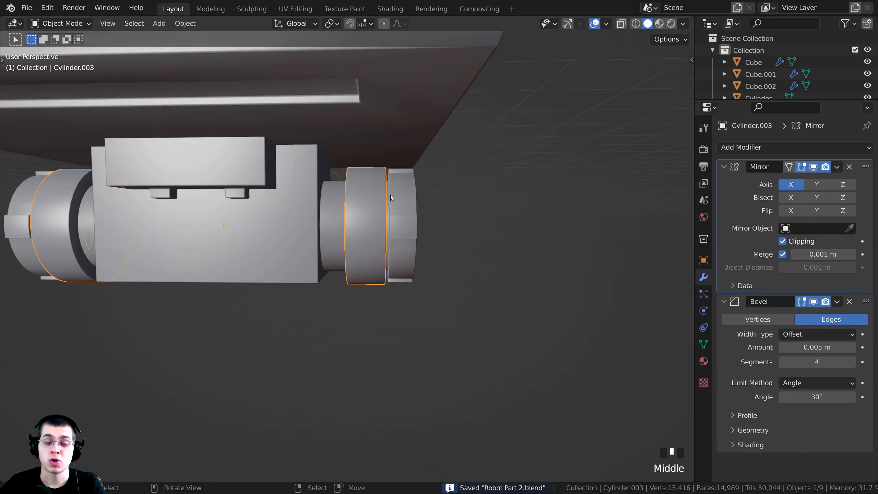
key("Tab")
middle_click_drag(258, 296, 416, 138)
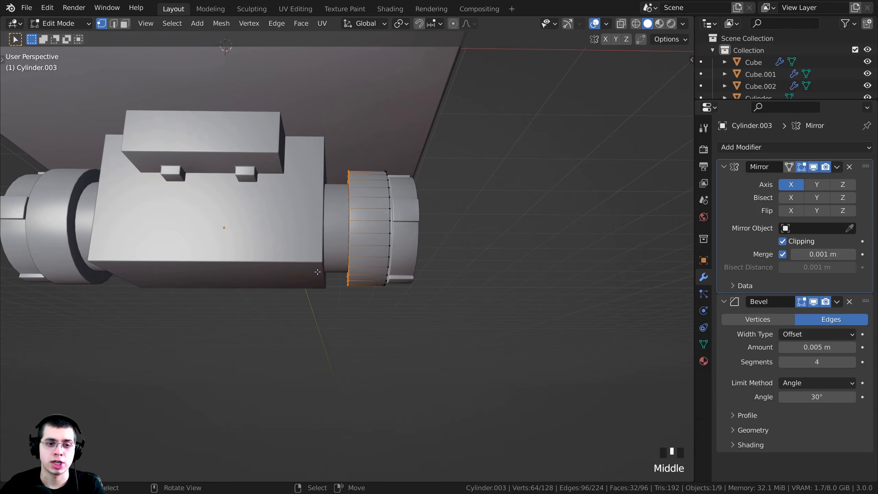
middle_click_drag(317, 272, 359, 335)
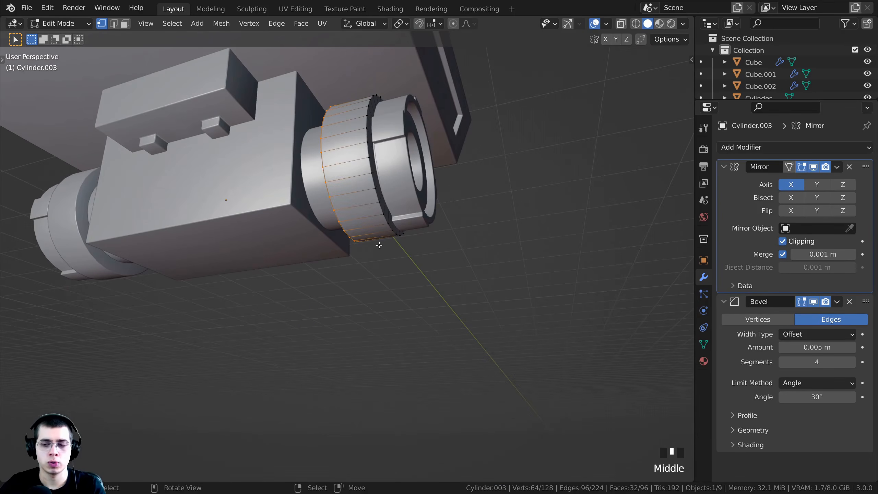
scroll(382, 256, "down", 2)
middle_click_drag(380, 263, 335, 262)
scroll(360, 358, "up", 2)
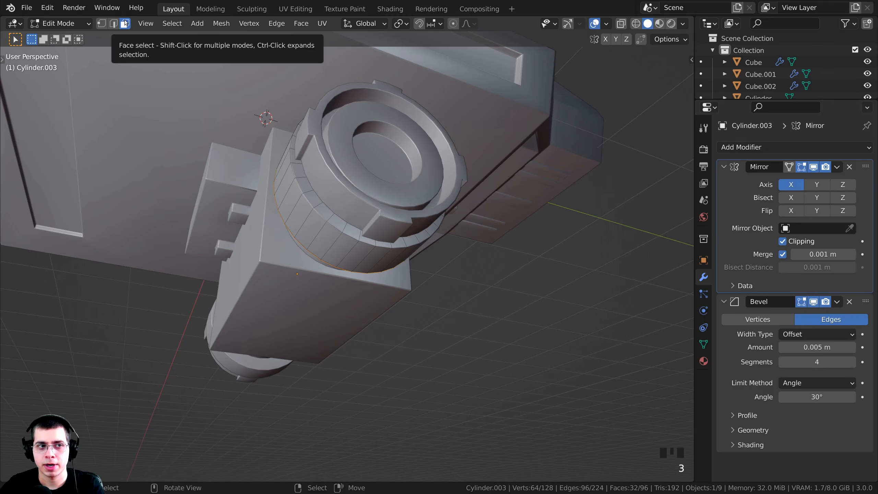
scroll(401, 183, "up", 2)
middle_click_drag(407, 290, 423, 227)
key("alt+a")
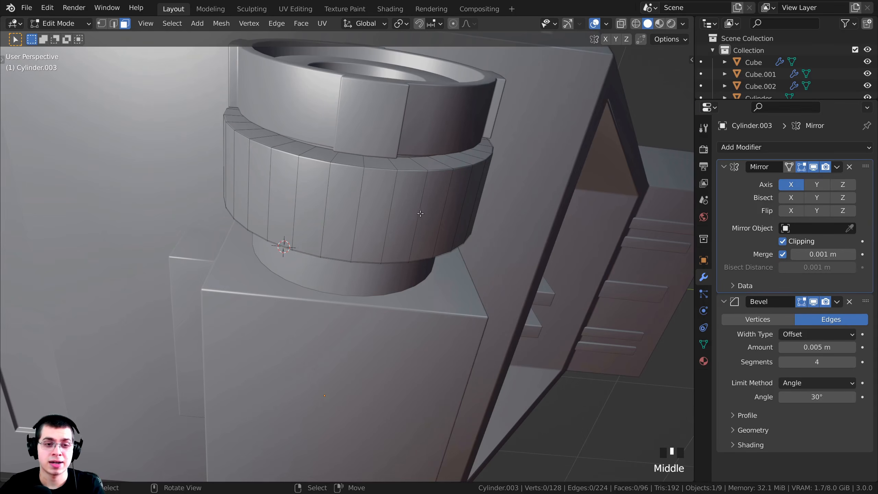
Select six adjacent outer faces on the underside of the collar
middle_click_drag(350, 221, 350, 223, "shift")
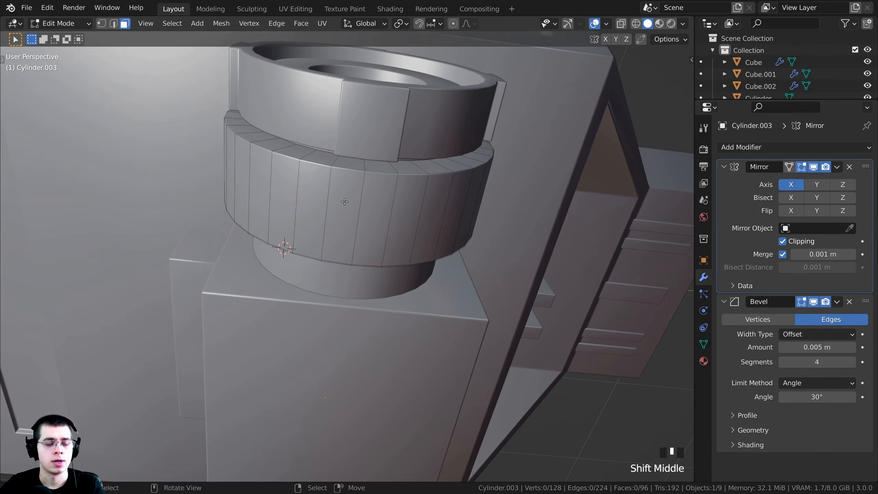
right_click(344, 200)
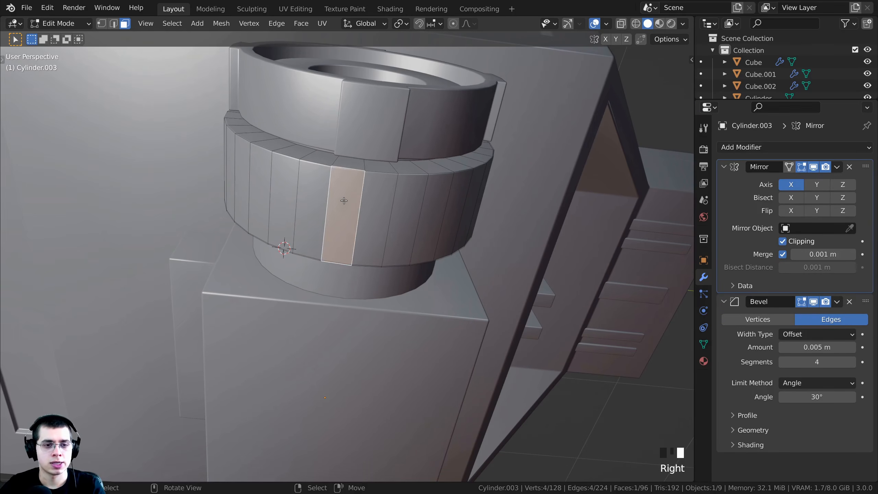
right_click(374, 204, "shift")
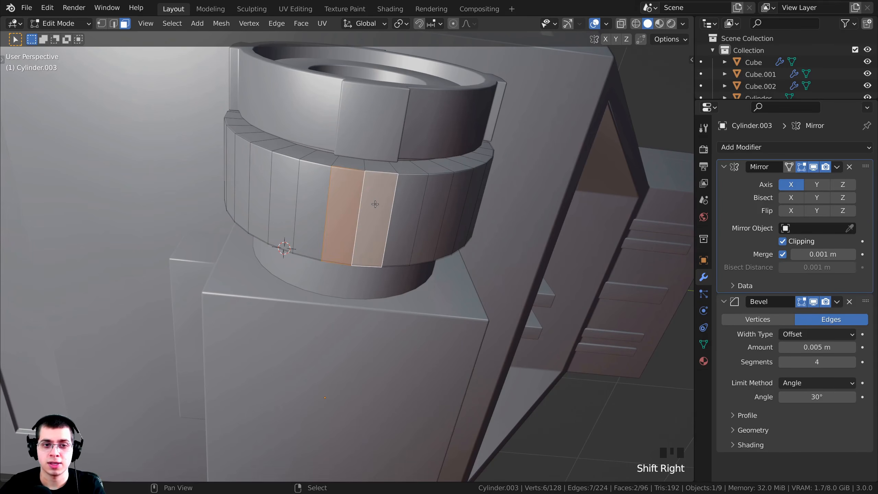
right_click(313, 192, "shift")
right_click(407, 209, "shift")
middle_click_drag(439, 213, 319, 198)
right_click(293, 188, "shift")
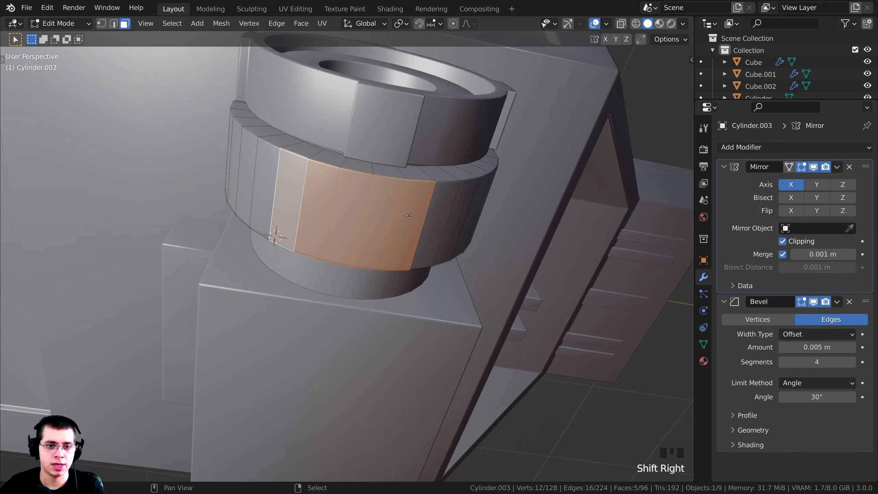
right_click(432, 218, "shift")
scroll(303, 201, "down", 2)
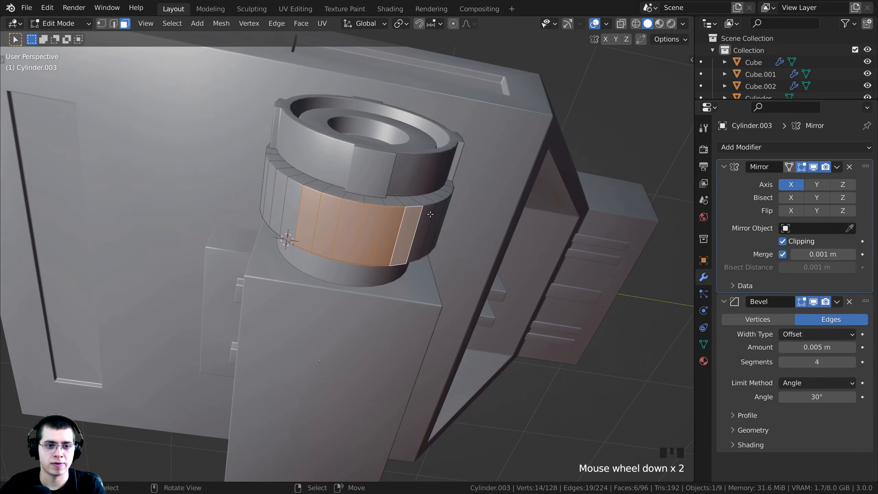
Extrude the six underside faces about 0.87 m downward in front view to form the mirrored legs
middle_click_drag(430, 214, 333, 297)
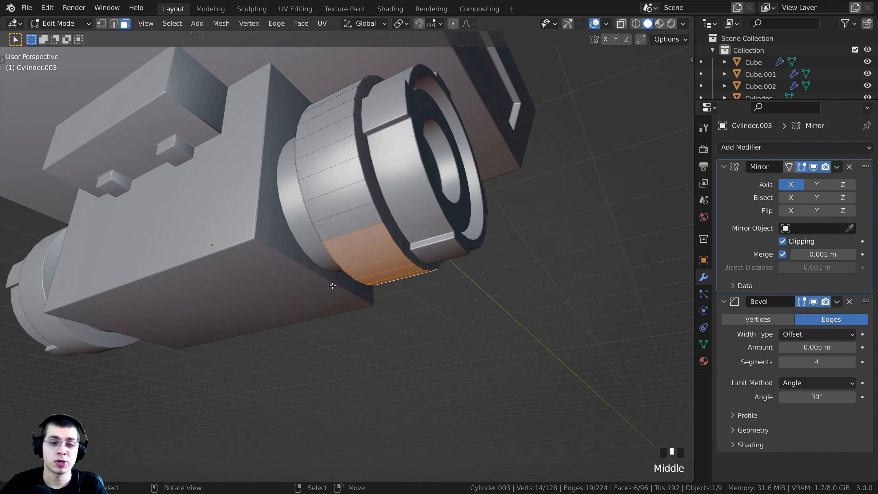
key("KP_1")
scroll(343, 279, "down", 10)
middle_click_drag(343, 280, 352, 265, "shift")
scroll(418, 86, "up", 1)
key("e")
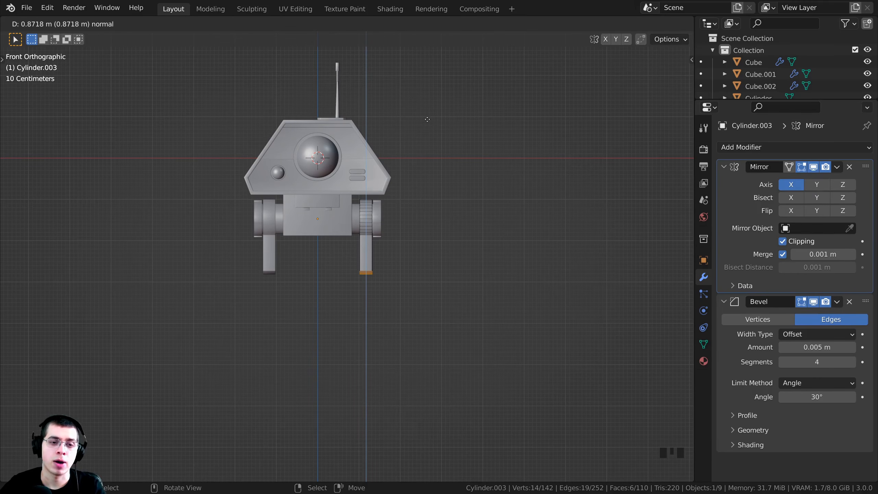
left_click(427, 119)
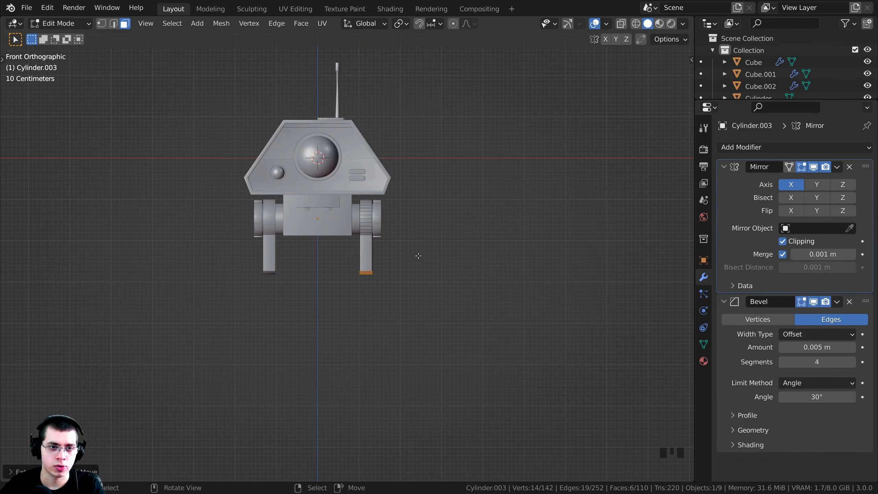
middle_click_drag(418, 255, 447, 225)
scroll(312, 263, "up", 5)
scroll(515, 158, "up", 2)
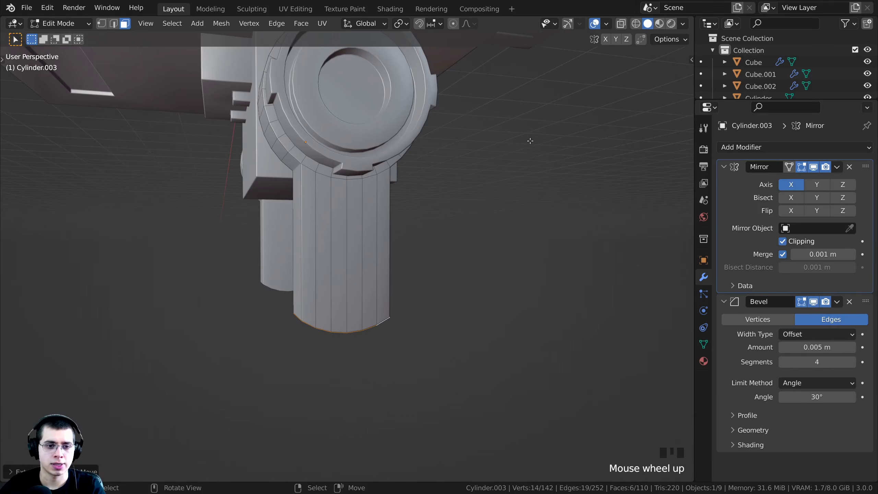
Flatten the selected bottom faces of the mirrored legs by scaling them to 0 along Z
key("s")
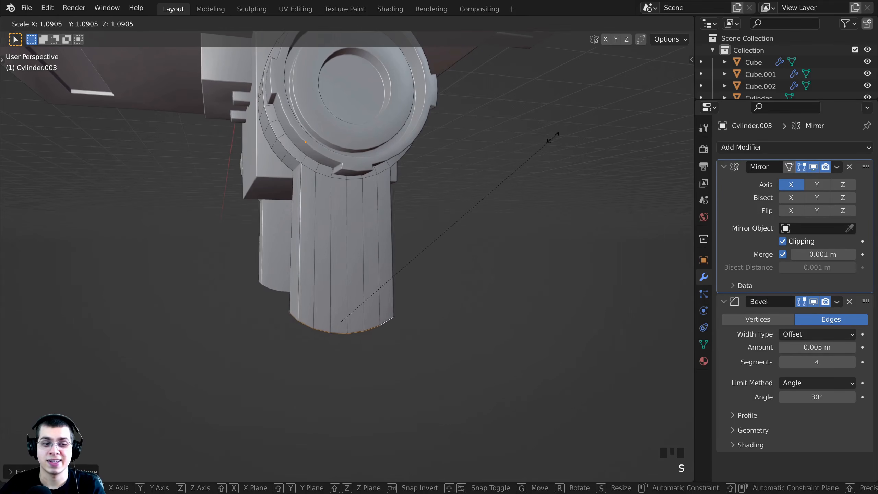
key("z")
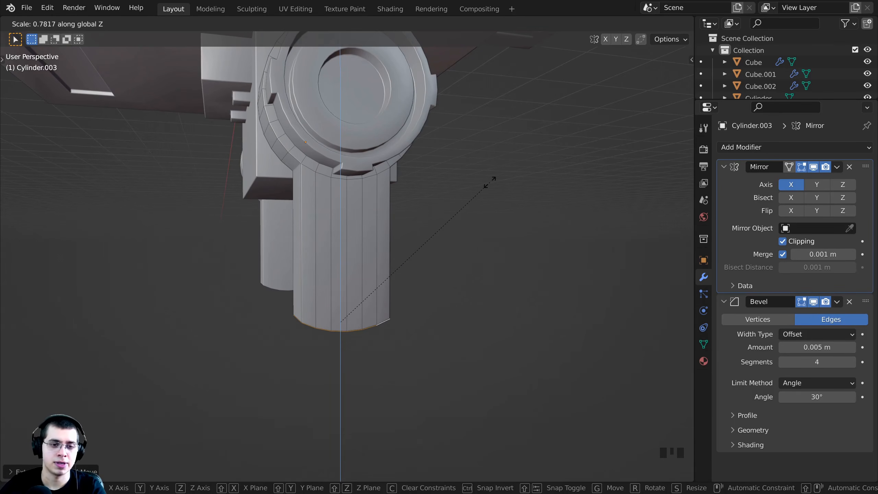
type("09")
key("Return")
Delete the six flattened faces at the legs' lower ends and return to Object Mode
middle_click_drag(436, 215, 323, 319)
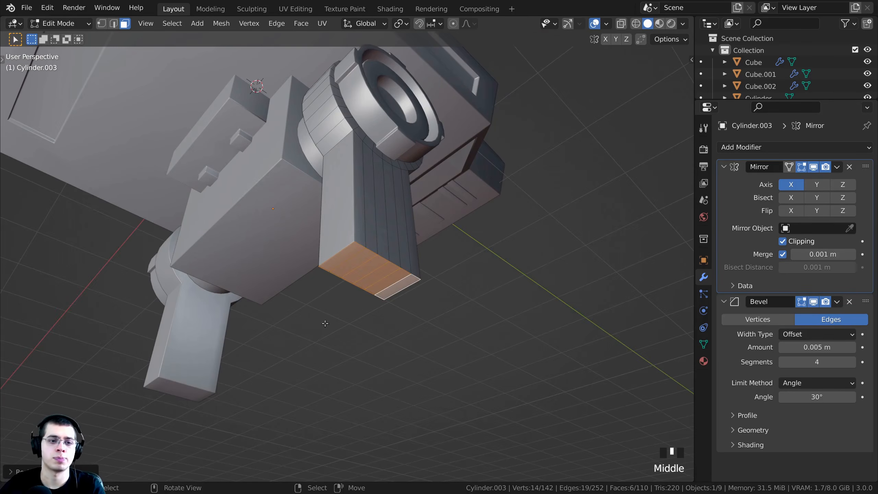
middle_click_drag(406, 216, 346, 159, "shift")
scroll(343, 156, "up", 2)
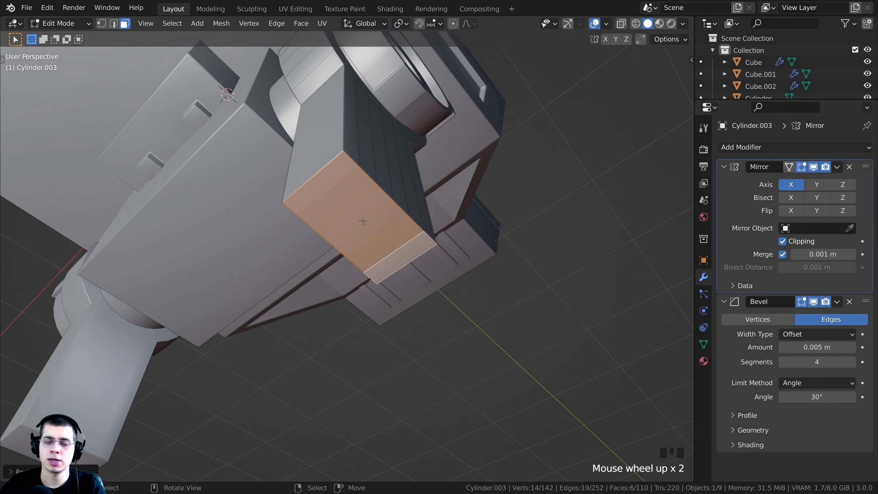
scroll(363, 221, "down", 3)
middle_click_drag(363, 221, 379, 206)
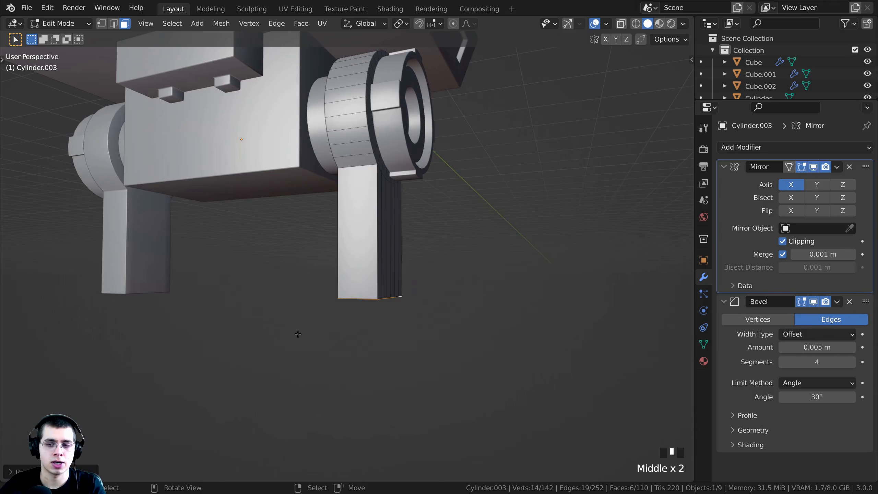
middle_click_drag(311, 356, 237, 307)
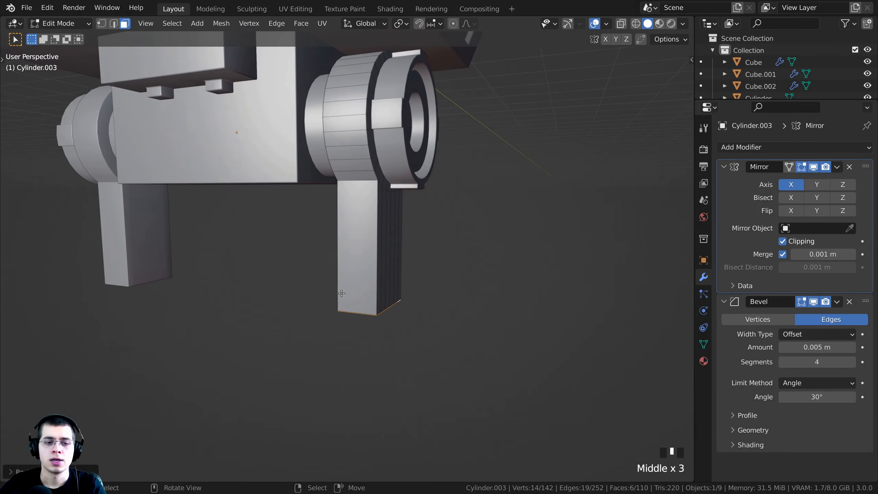
middle_click_drag(342, 292, 321, 194)
scroll(322, 194, "up", 1)
key("x")
left_click(314, 162)
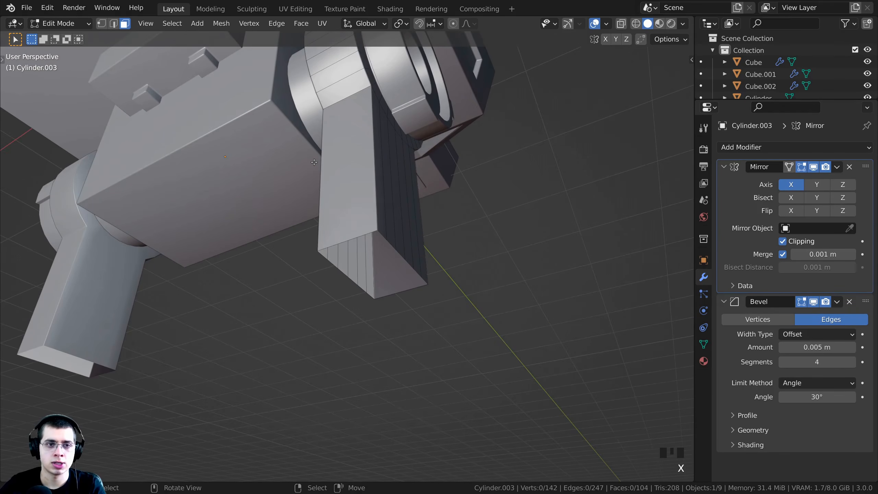
key("Tab")
scroll(321, 166, "down", 5)
middle_click_drag(321, 165, 435, 251)
scroll(370, 228, "up", 1)
right_click(309, 226)
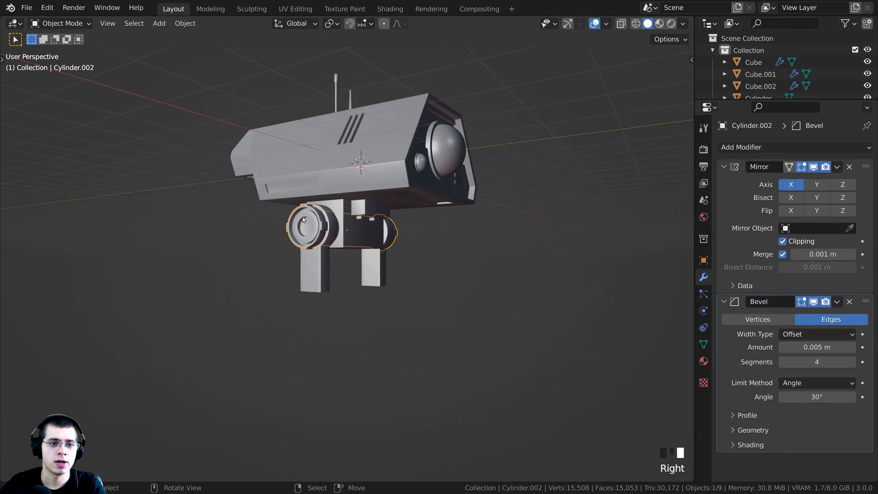
scroll(322, 225, "up", 3)
middle_click_drag(321, 224, 373, 200)
key("r")
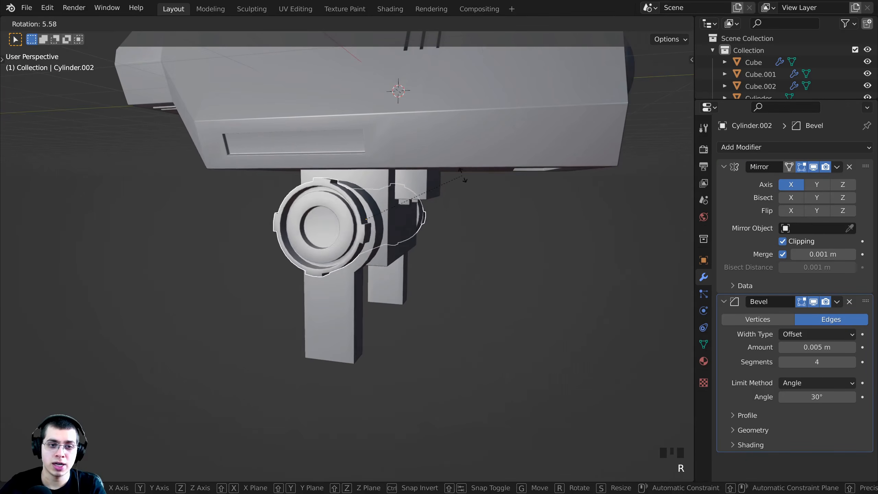
left_click(440, 189)
middle_click_drag(440, 188, 359, 204)
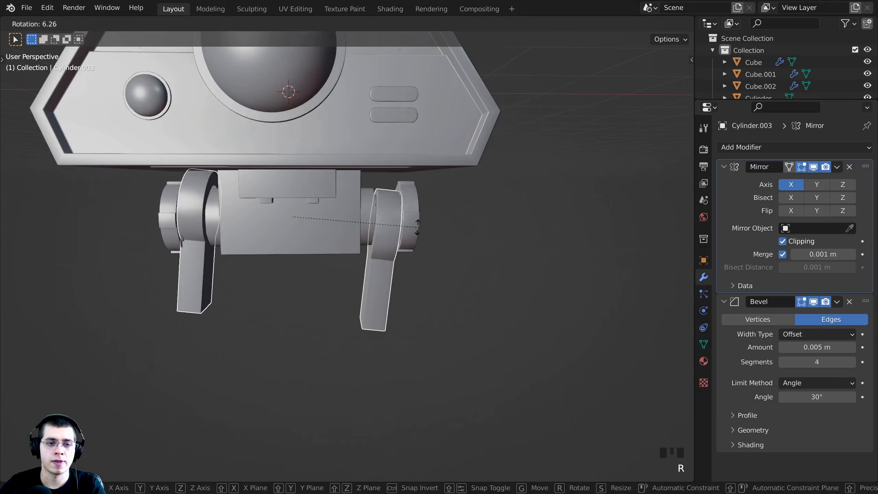
left_click(388, 232)
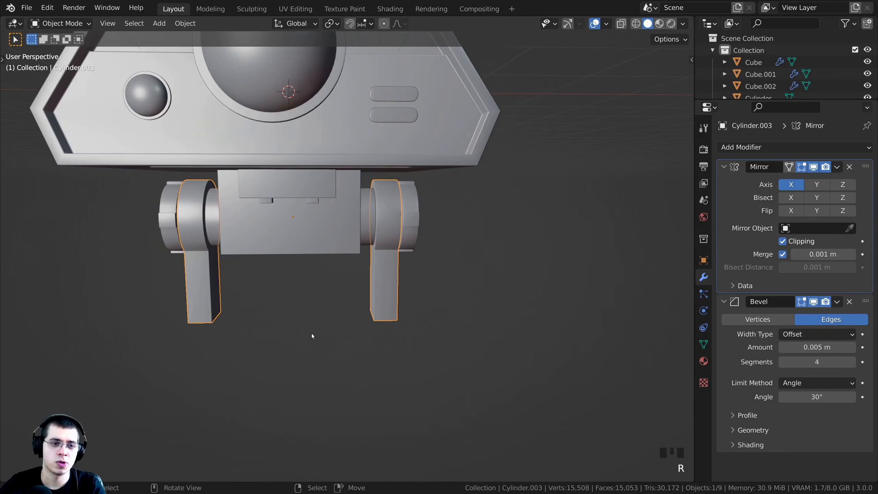
Examine the side joints and legs beneath the body from the front and from below
scroll(311, 333, "down", 4)
middle_click_drag(311, 333, 327, 295)
middle_click_drag(349, 332, 374, 344)
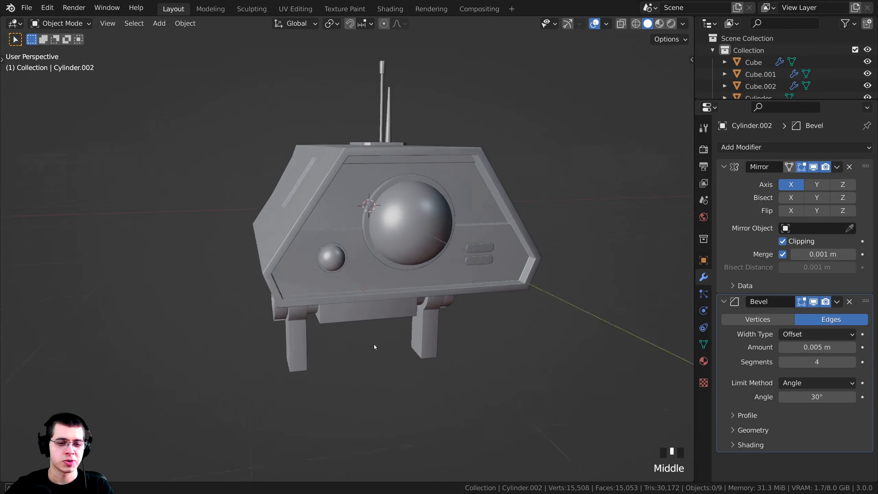
middle_click_drag(294, 411, 261, 376, "shift")
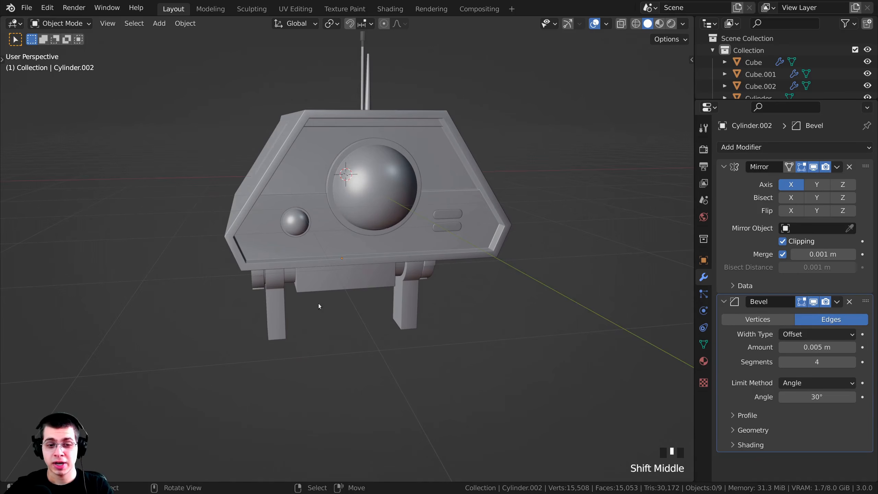
middle_click_drag(418, 310, 365, 255)
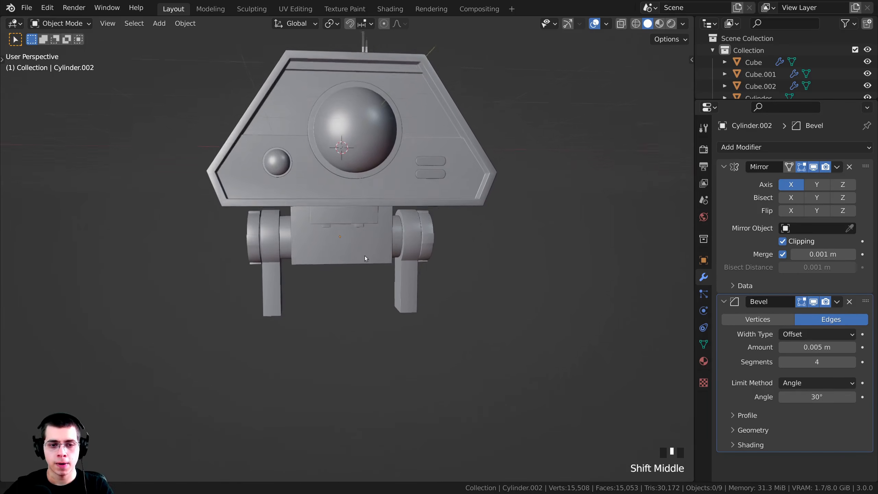
scroll(365, 255, "up", 2)
right_click(419, 247)
middle_click_drag(383, 337, 385, 324)
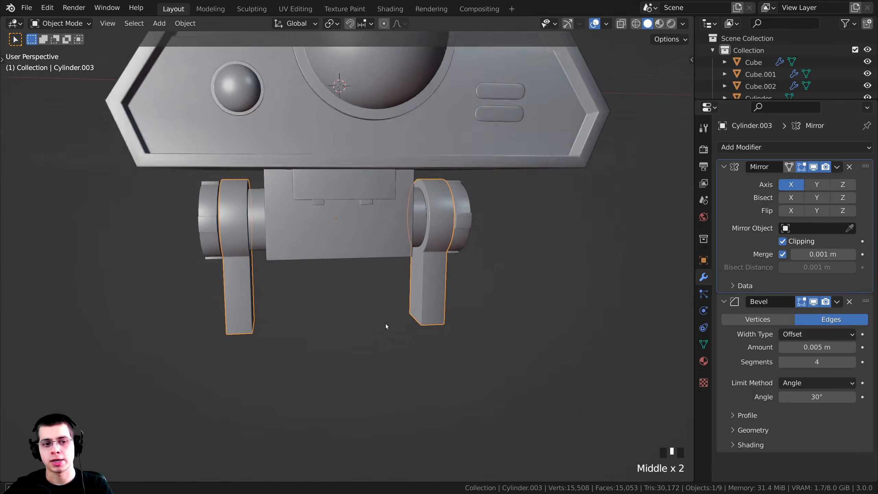
scroll(353, 321, "down", 5)
Reset the 3D cursor to the world origin and add a mesh circle with 32 vertices and a 1 m radius
key("shift+c")
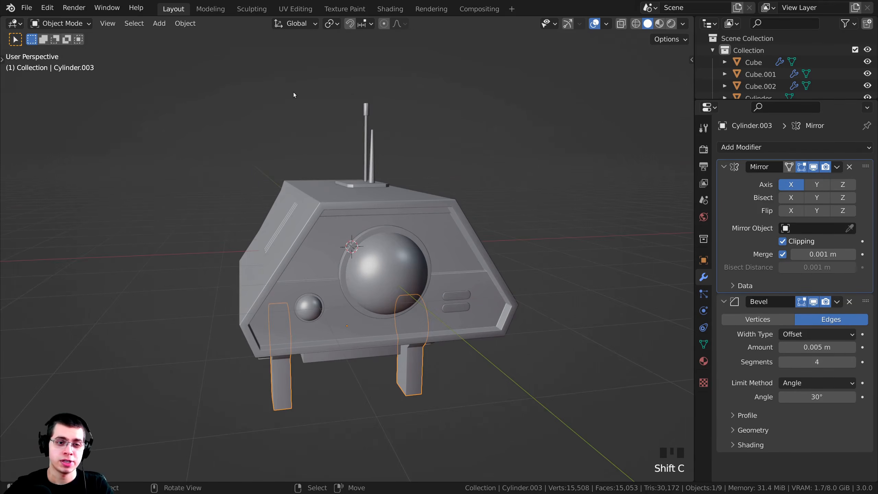
middle_click_drag(396, 219, 338, 138)
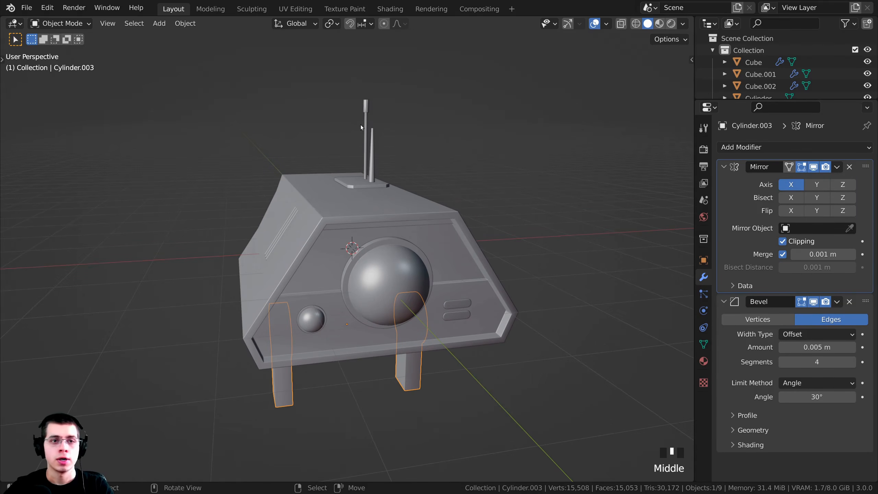
key("shift+a")
mouse_move(360, 121)
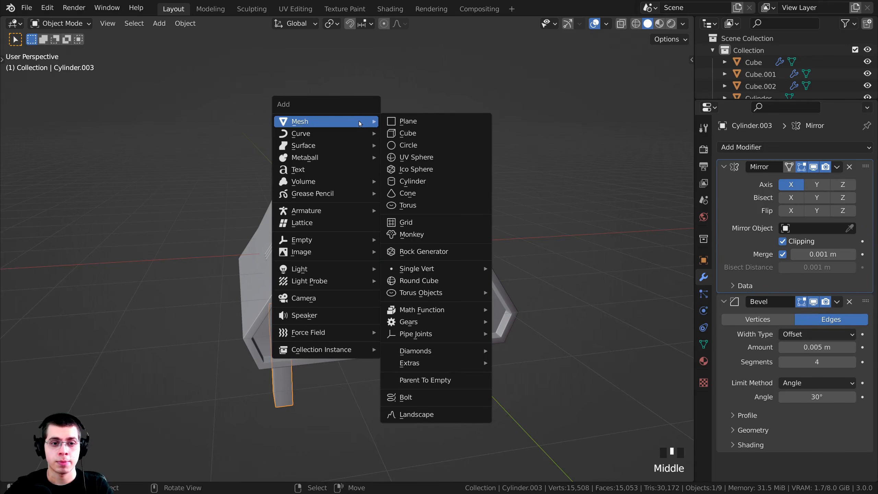
left_click(415, 145)
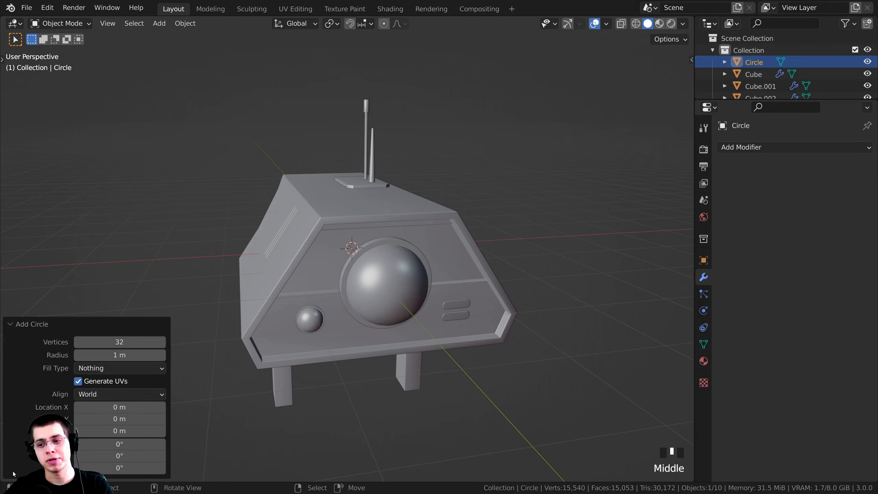
left_click(108, 341)
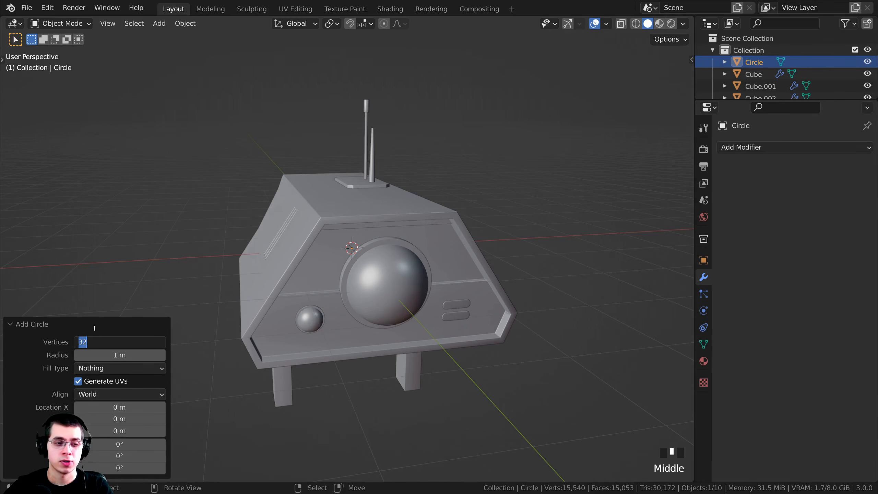
double_click(68, 328)
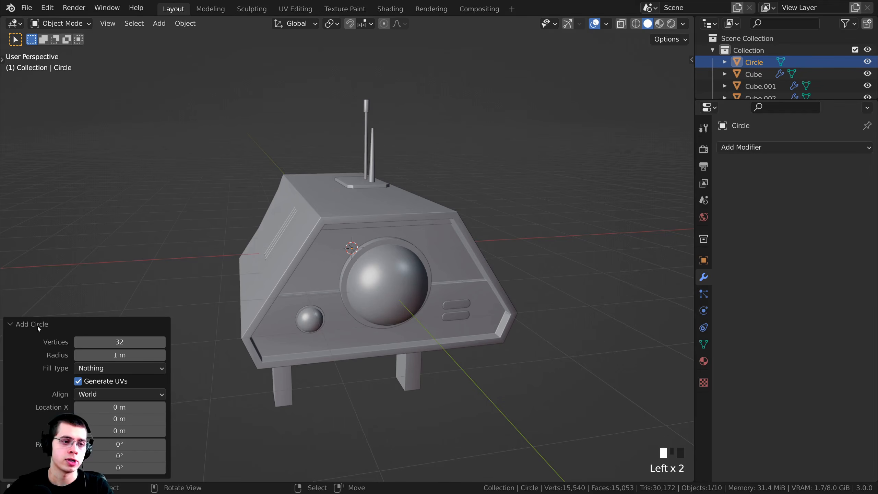
left_click(21, 323)
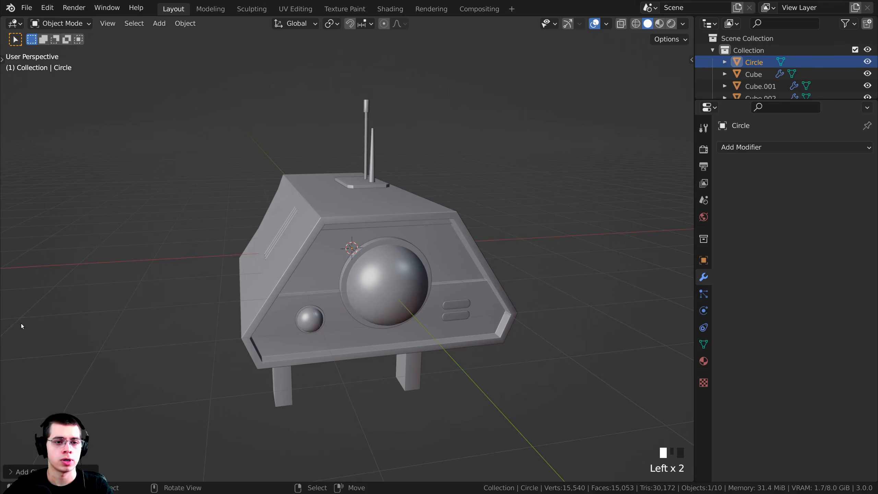
Move the circle about 2.6 m down along Z to the level of the legs' lower ends
middle_click_drag(311, 318, 359, 161)
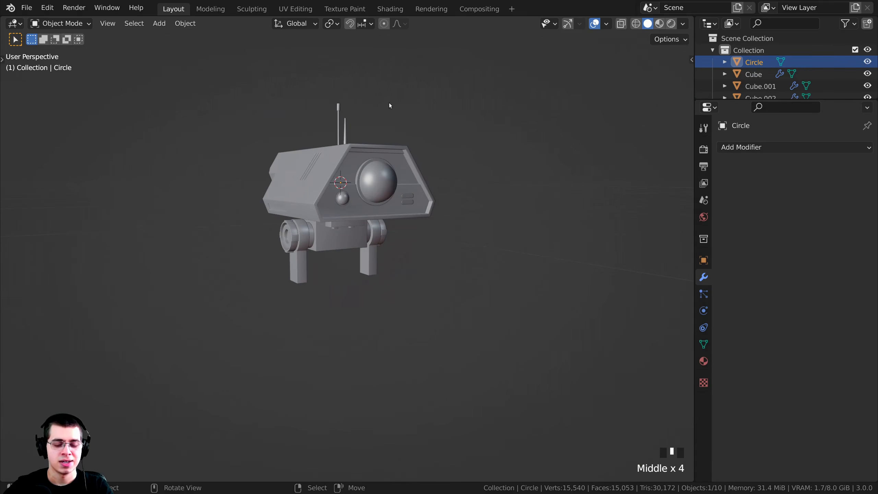
key("g")
key("z")
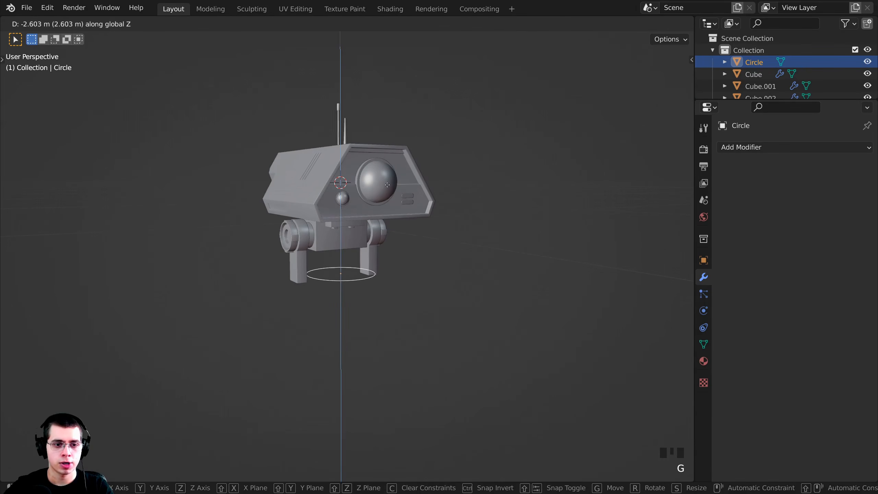
left_click(388, 188)
Scale all the circle's vertices up about 1.45 times in Edit Mode so the ring spans both legs, and return to Object Mode
middle_click_drag(412, 217, 374, 236)
scroll(424, 278, "up", 5)
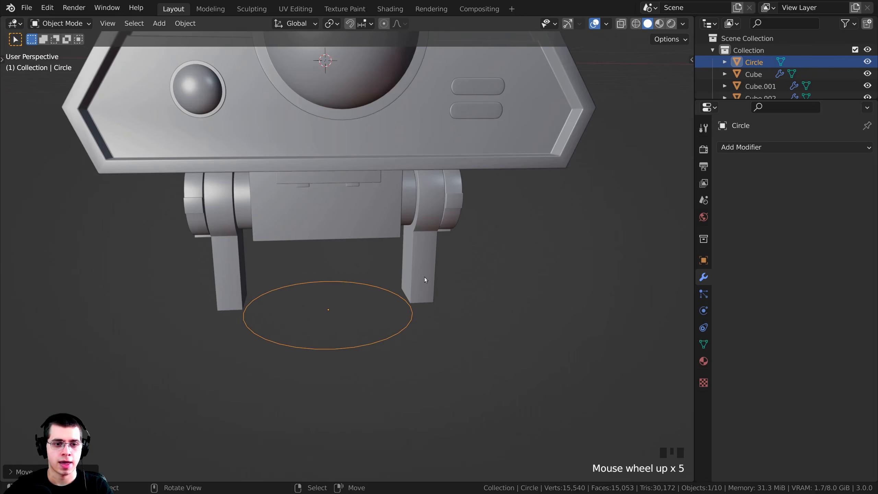
key("Tab")
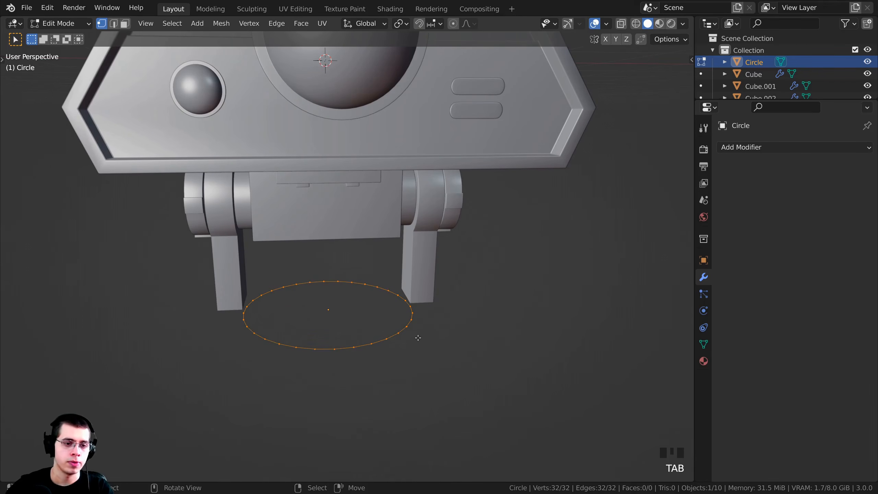
key("s")
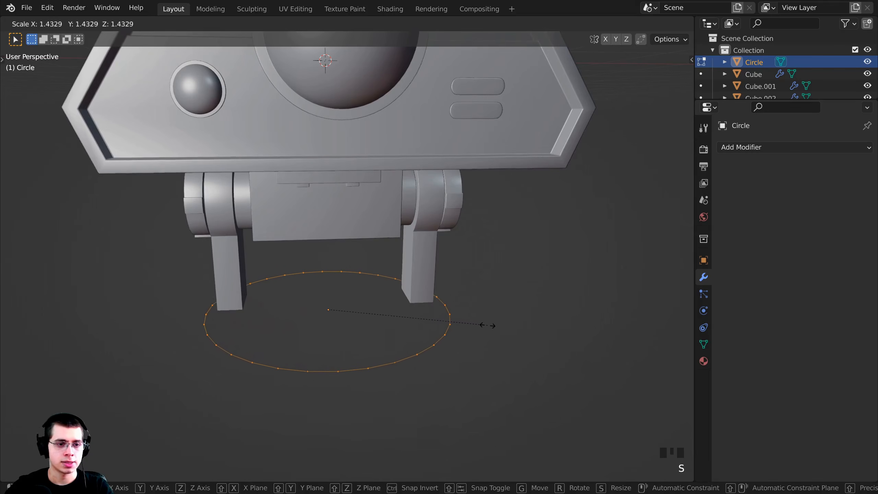
left_click(439, 324)
middle_click_drag(439, 323, 323, 326)
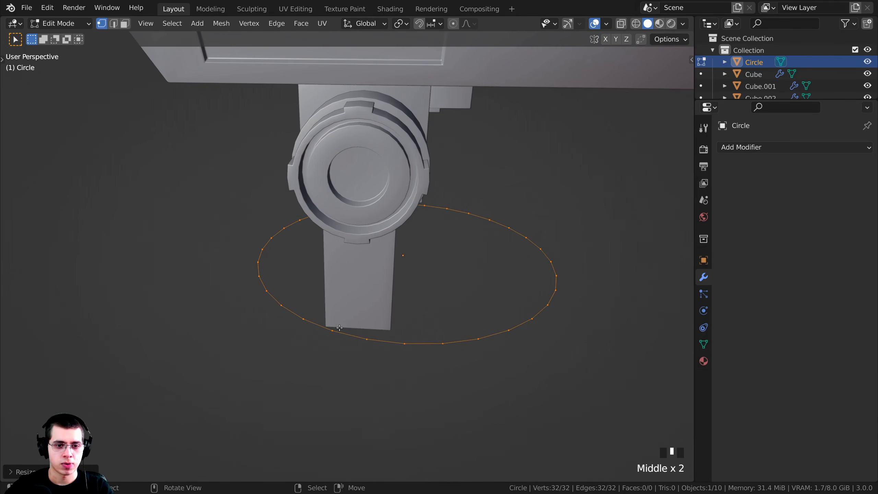
middle_click_drag(411, 227, 410, 331)
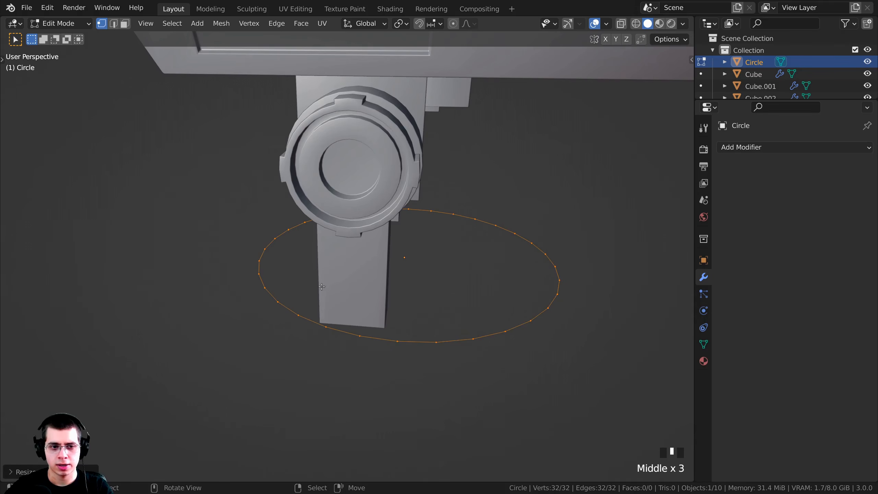
key("Tab")
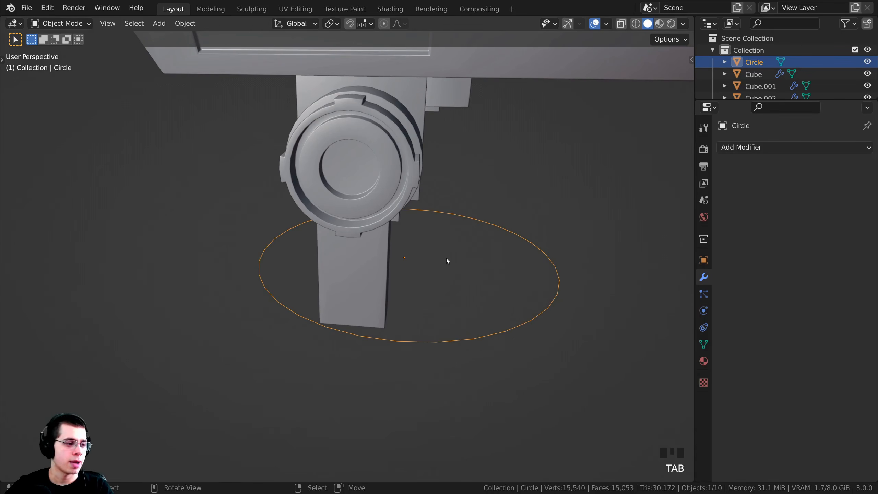
Move the circle about 0.4 m along positive Y to centre it under the legs
middle_click_drag(447, 258, 473, 260)
key("g")
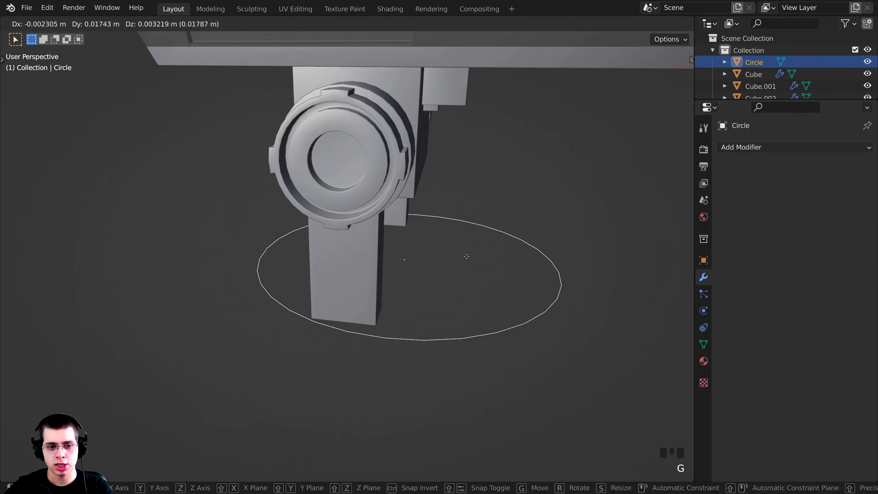
key("y")
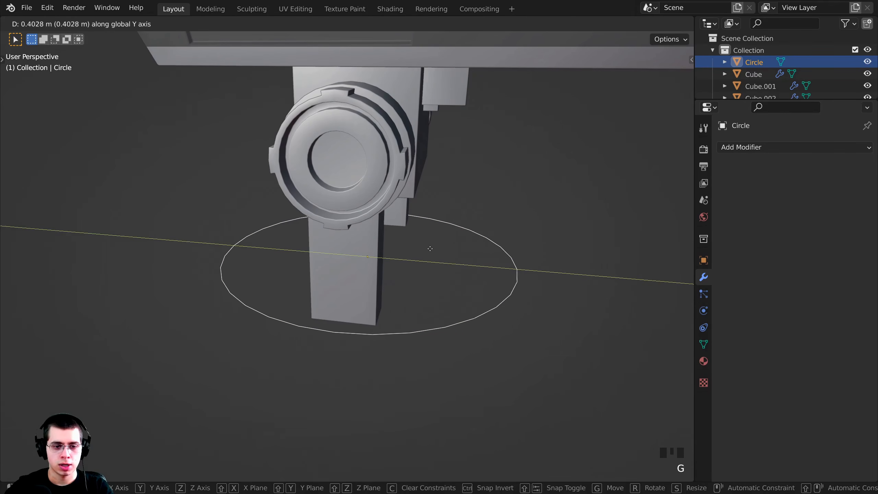
left_click(428, 249)
middle_click_drag(428, 249, 429, 259)
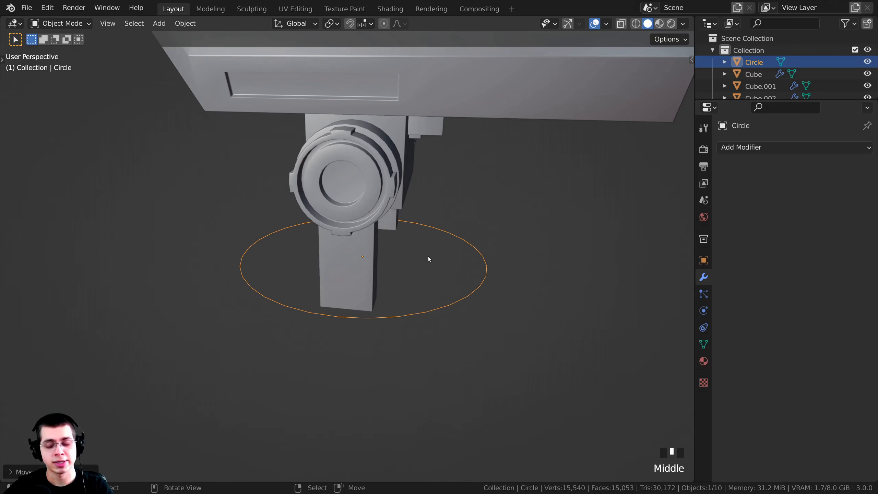
Add the leg to the circle's selection, enter Edit Mode on both, and select only the circle's loop of vertices
key("KP_3")
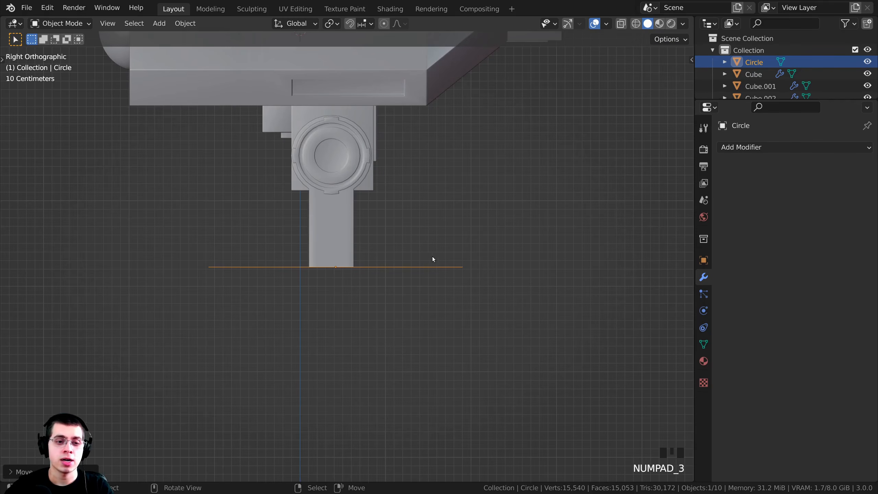
middle_click_drag(445, 227, 451, 255, "shift")
scroll(465, 288, "up", 3)
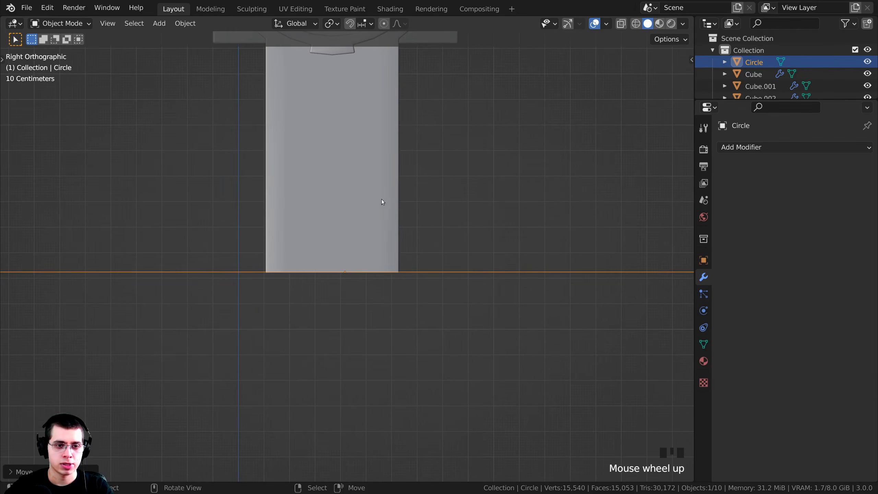
scroll(367, 166, "down", 2)
right_click(335, 152, "shift")
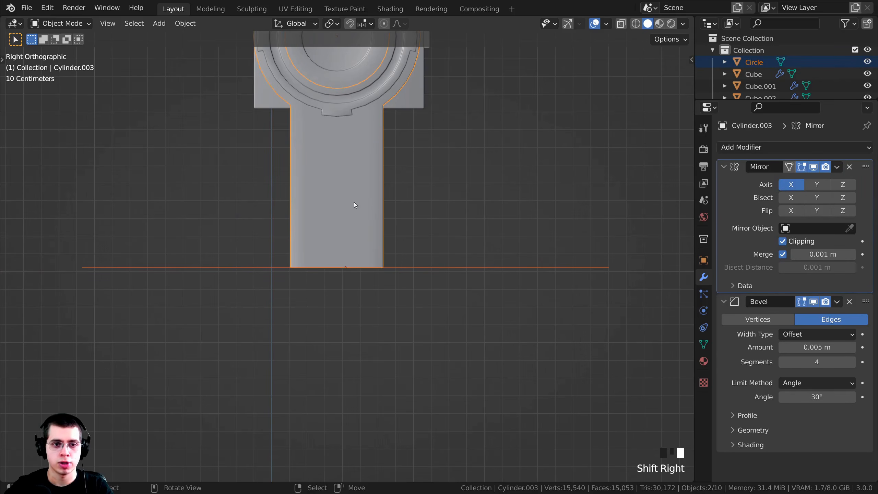
scroll(350, 198, "down", 2)
scroll(347, 196, "down", 1)
key("Tab")
middle_click_drag(348, 196, 372, 177)
key("alt+a")
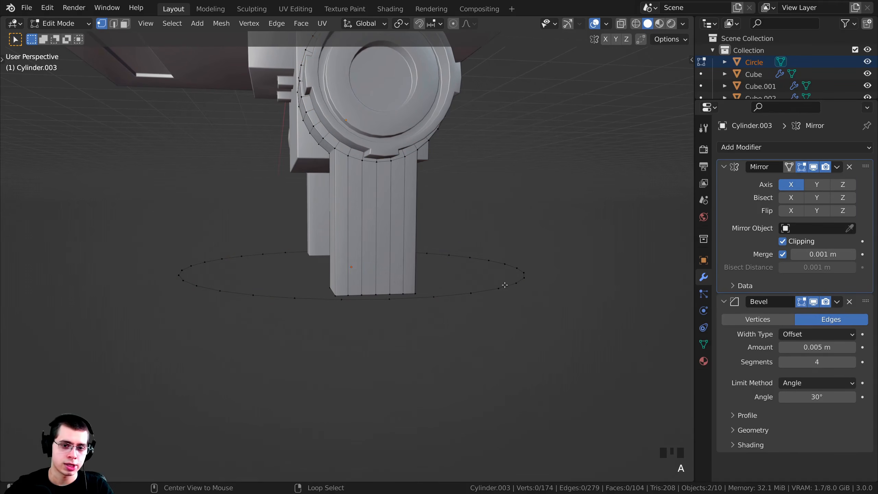
right_click(502, 282, "alt")
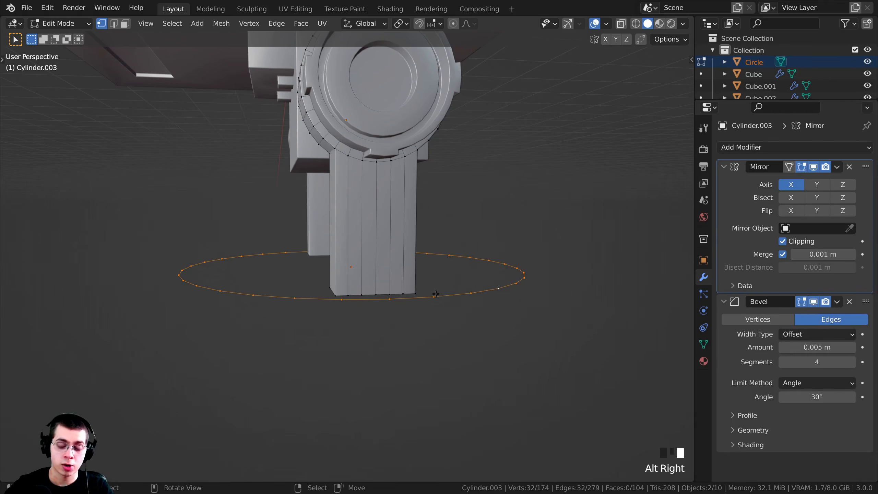
Move the selected circle loop slightly along Y to centre it on the leg in the right side view
key("KP_3")
scroll(432, 244, "up", 7)
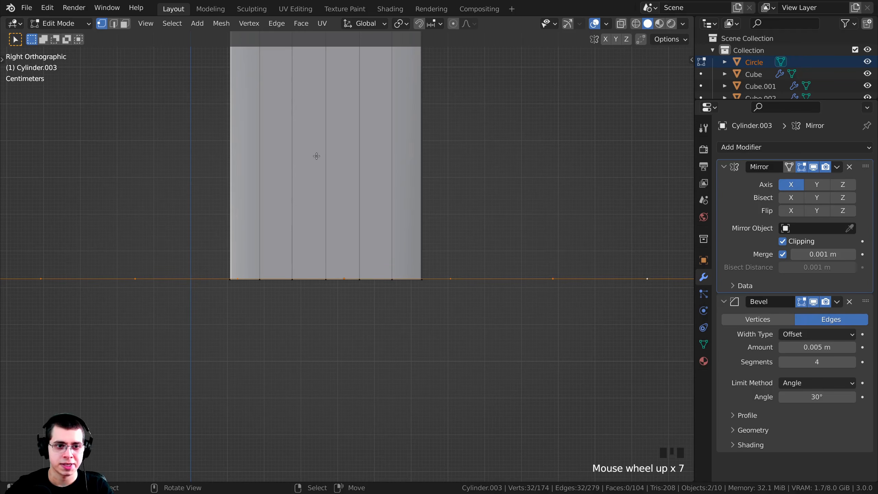
scroll(467, 229, "up", 3)
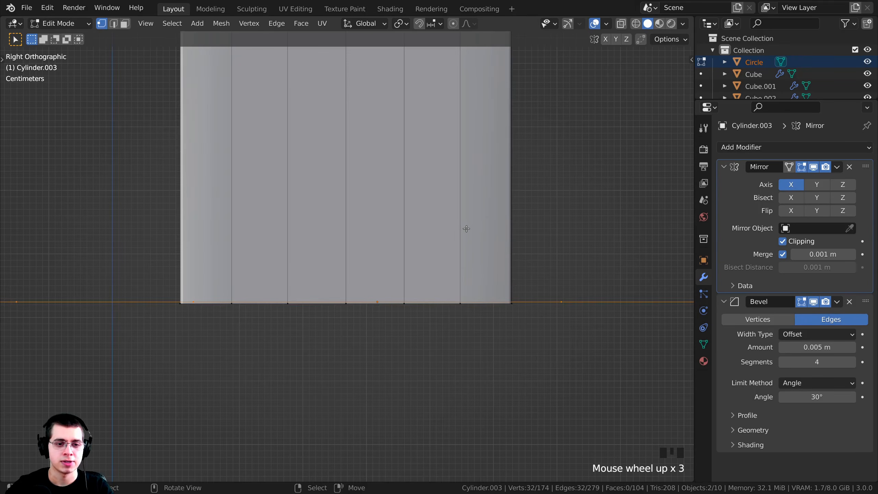
scroll(529, 182, "down", 2)
key("g")
key("x")
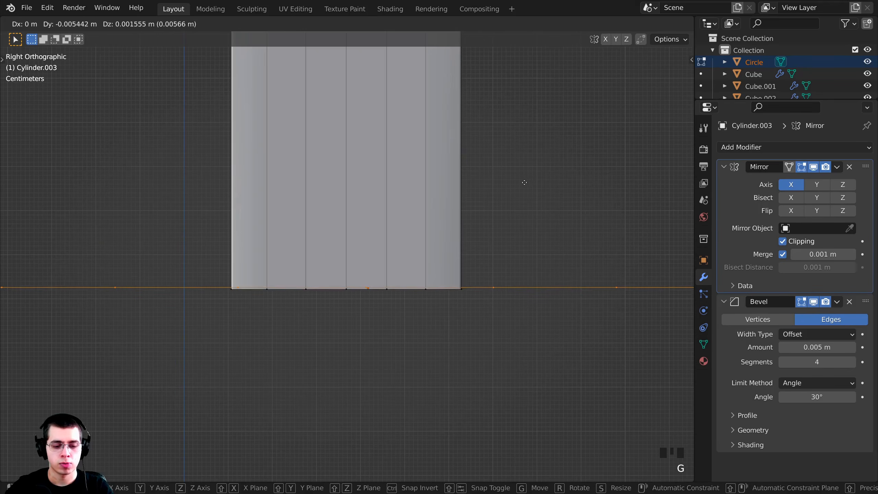
key("y")
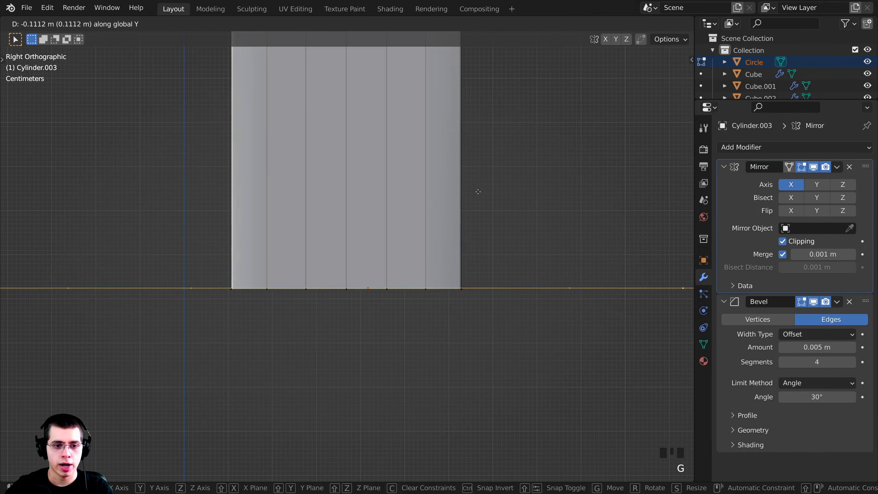
left_click(506, 192)
scroll(344, 232, "down", 5)
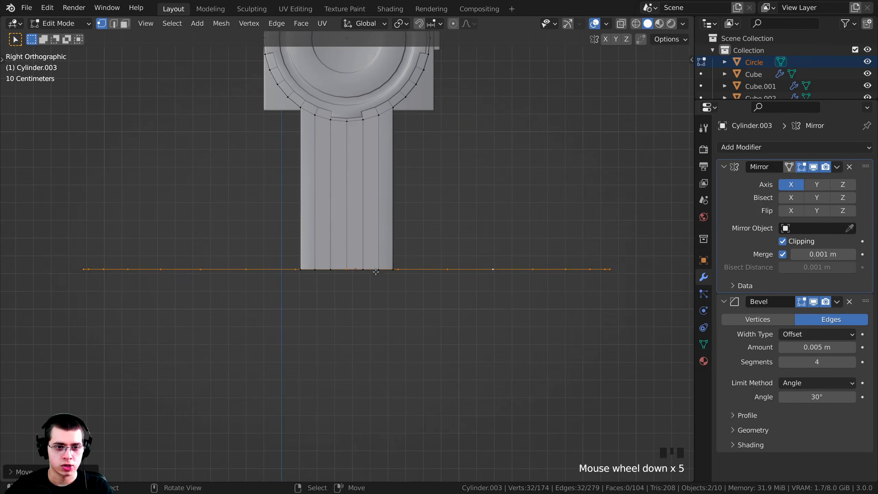
Return to Object Mode and select only the circle beneath the legs
middle_click_drag(376, 272, 380, 384)
scroll(382, 390, "down", 2)
scroll(354, 277, "down", 2)
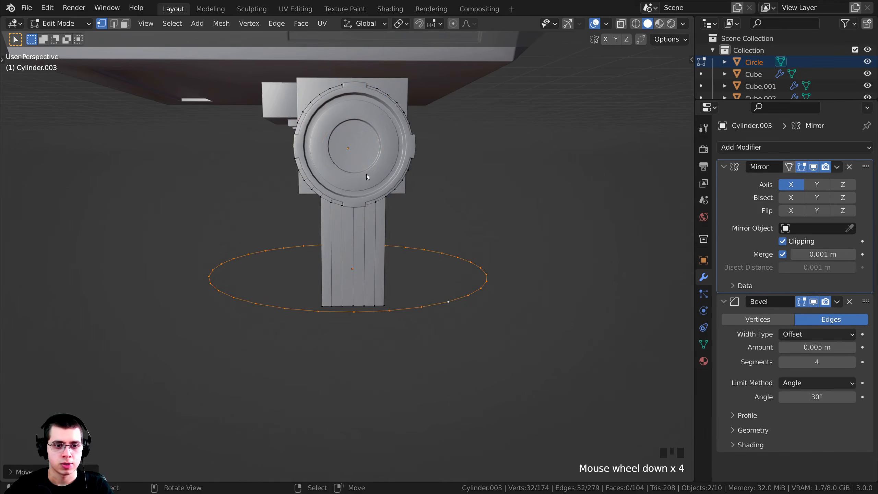
key("Tab")
middle_click_drag(366, 174, 338, 247)
left_click(410, 316)
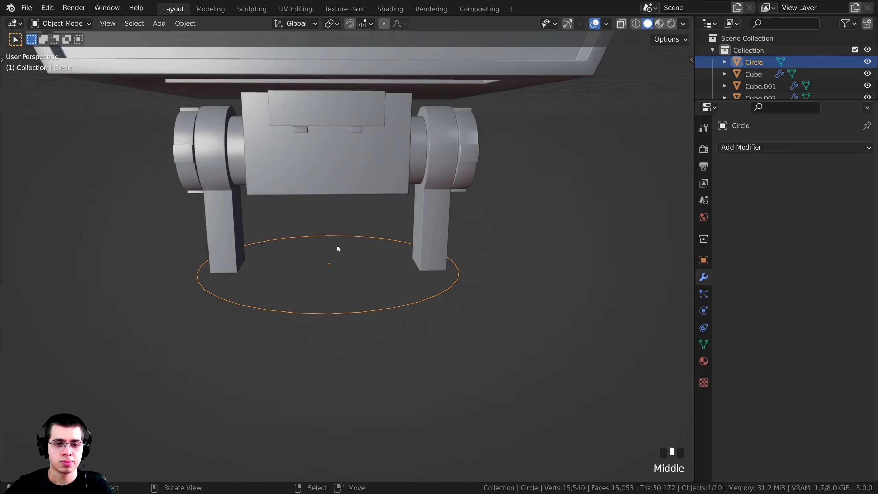
In Edit Mode, extrude the circle's edge loop and scale it inward to about 0.65 to form a flat ring
key("Tab")
middle_click_drag(484, 236, 491, 244, "shift")
scroll(491, 244, "up", 2)
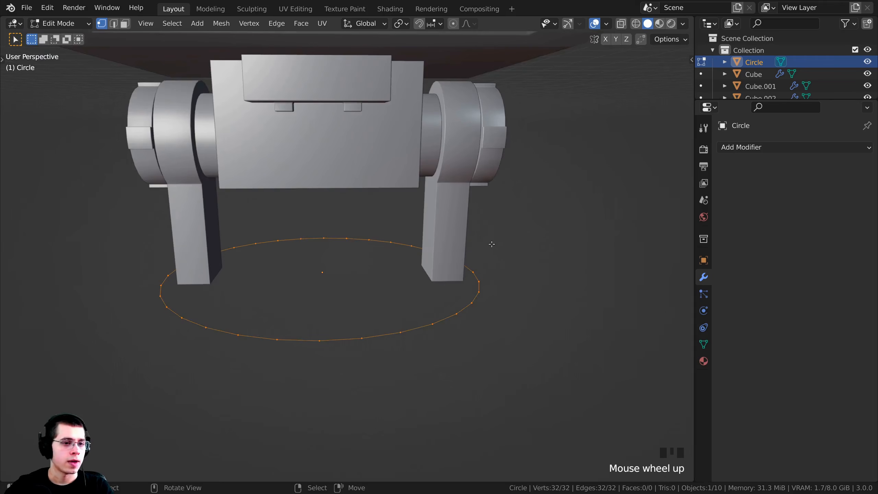
key("e")
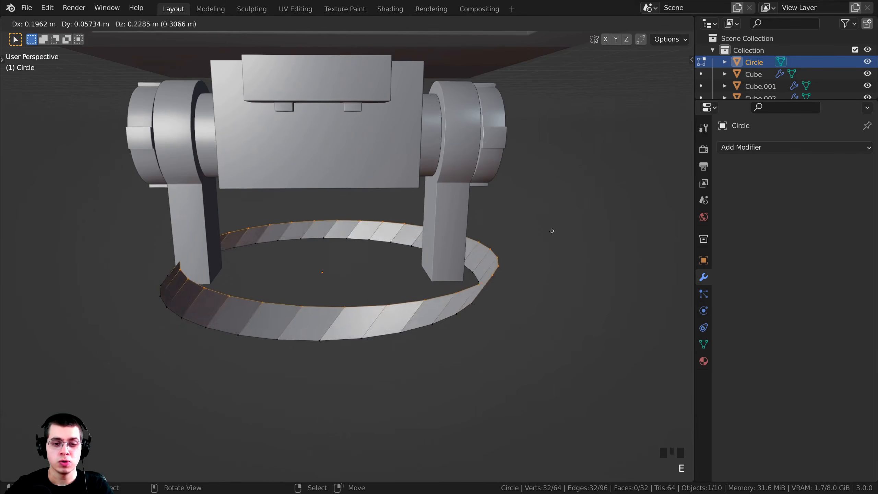
key("s")
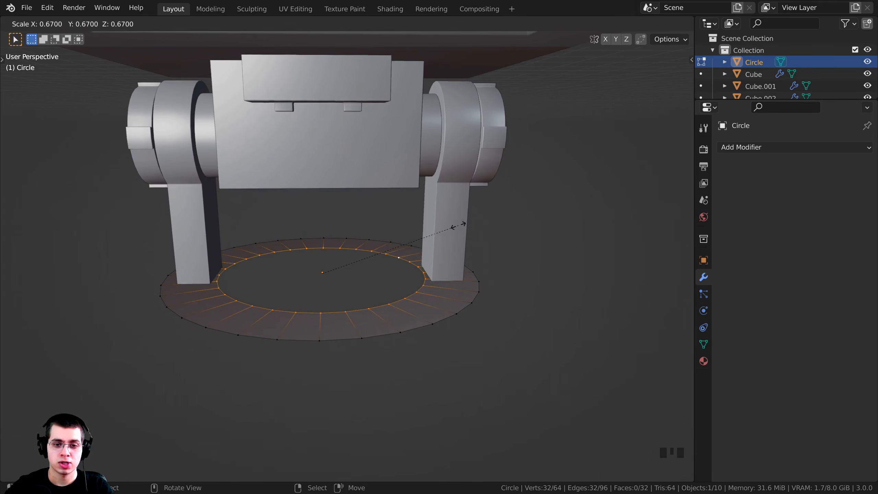
left_click(427, 260)
Select the ring's outer edge loop and scale it down slightly to about 0.98, closer to the legs' outer faces
middle_click_drag(422, 281, 503, 295)
scroll(503, 295, "up", 2)
right_click(501, 309, "alt")
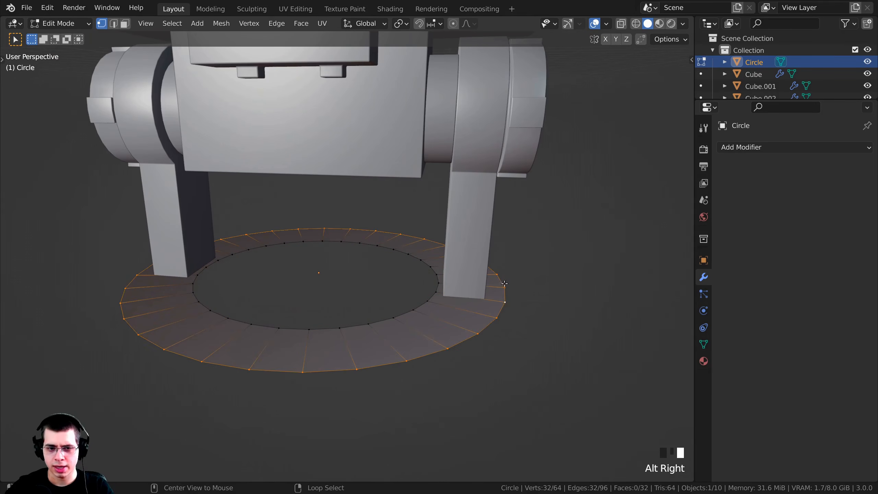
middle_click_drag(502, 355, 545, 322)
key("s")
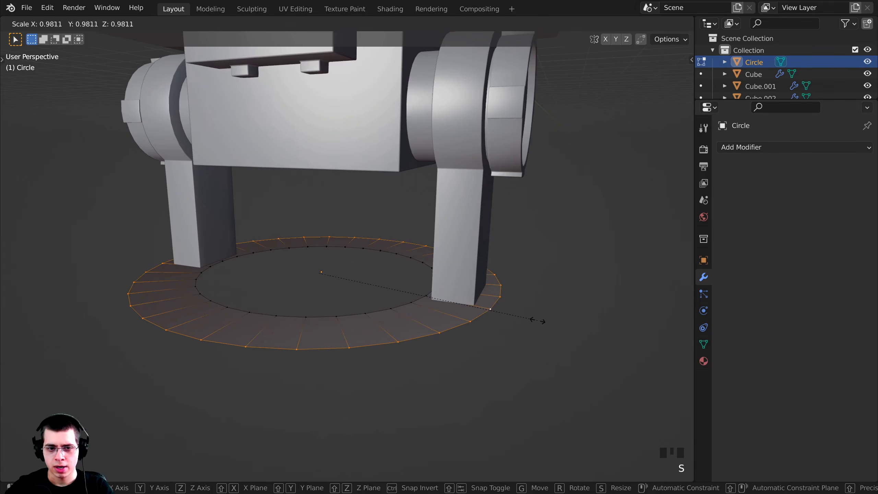
left_click(532, 319)
Select the ring's inner edge loop and scale it in slightly so it sits just inside the legs' inner faces
scroll(490, 316, "up", 2)
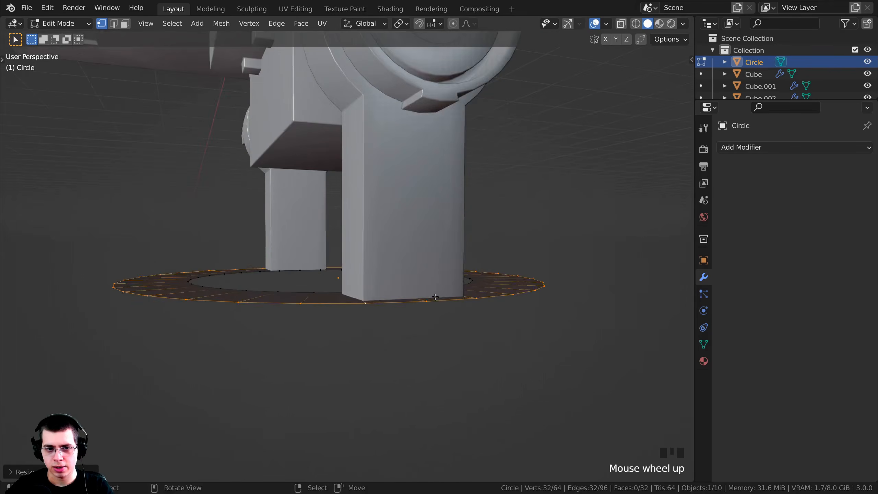
middle_click_drag(490, 316, 449, 213, "shift")
scroll(449, 213, "up", 2)
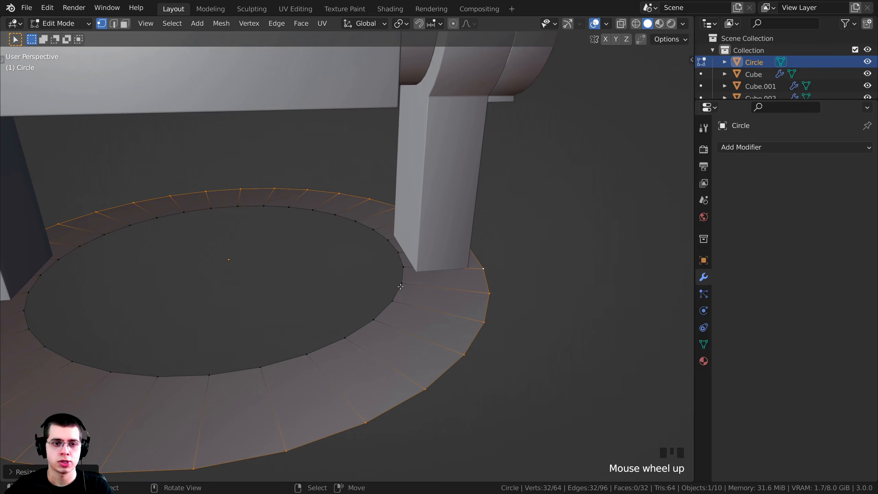
middle_click_drag(400, 286, 397, 283, "shift")
right_click(402, 256, "alt")
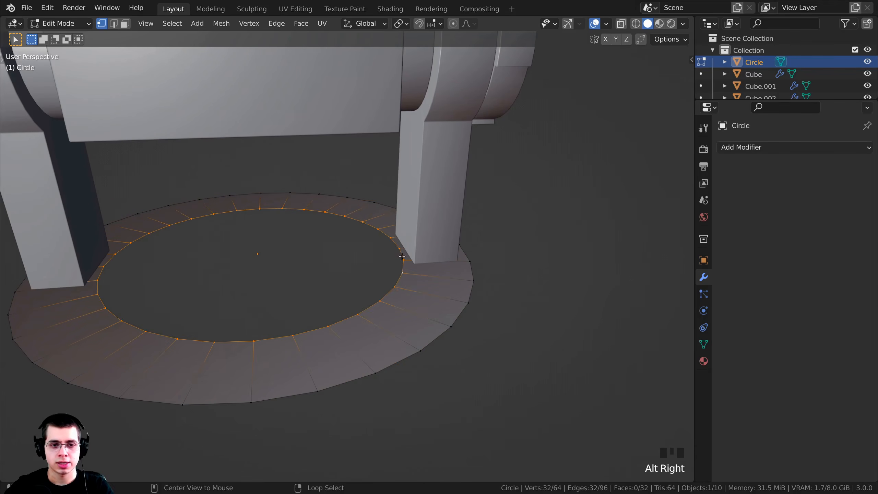
middle_click_drag(312, 319, 300, 312)
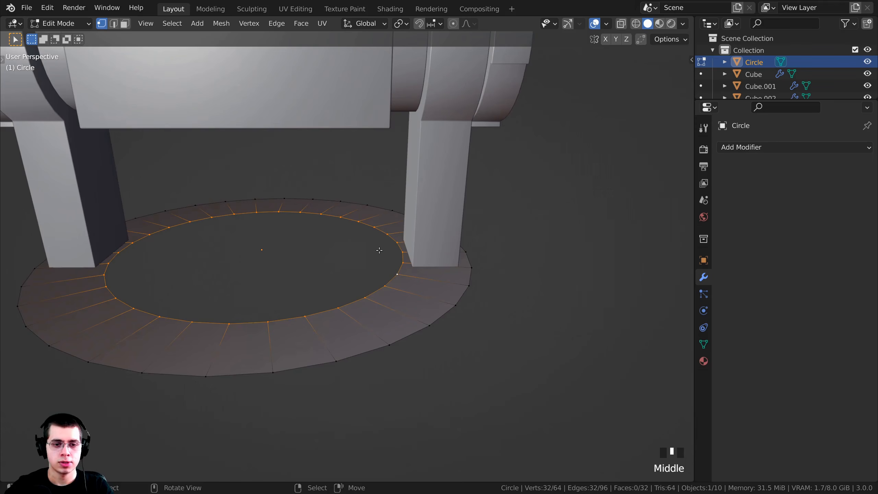
right_click(402, 265, "alt")
scroll(536, 224, "up", 1)
key("s")
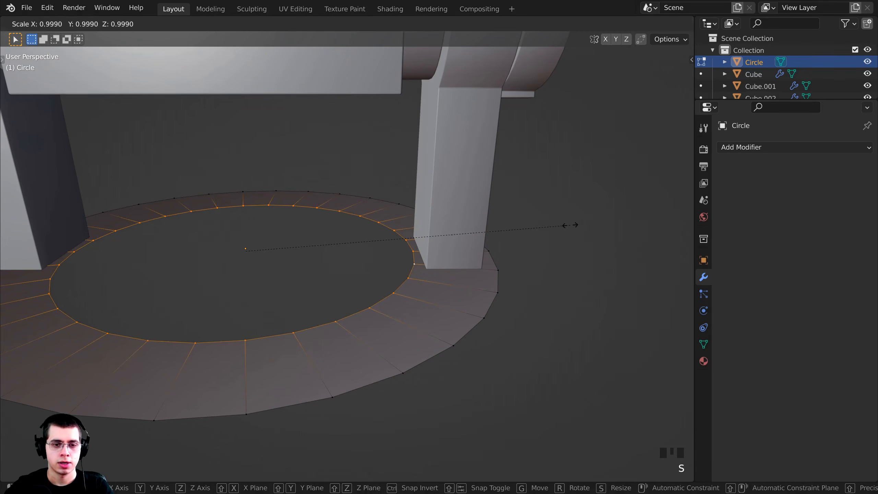
left_click(564, 224)
Extrude the ring's inner edge loop about 0.13 m down along Z to form a recessed wall
middle_click_drag(447, 268, 453, 262, "shift")
scroll(482, 221, "up", 2)
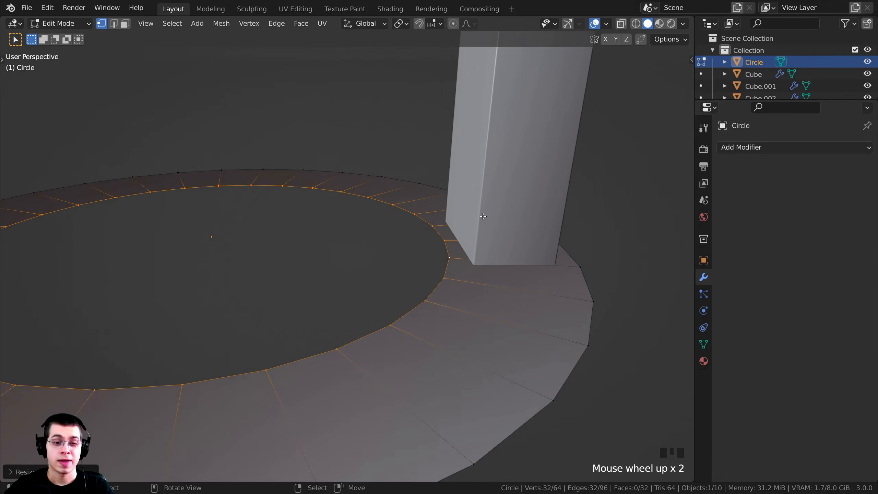
middle_click_drag(482, 221, 482, 209)
key("e")
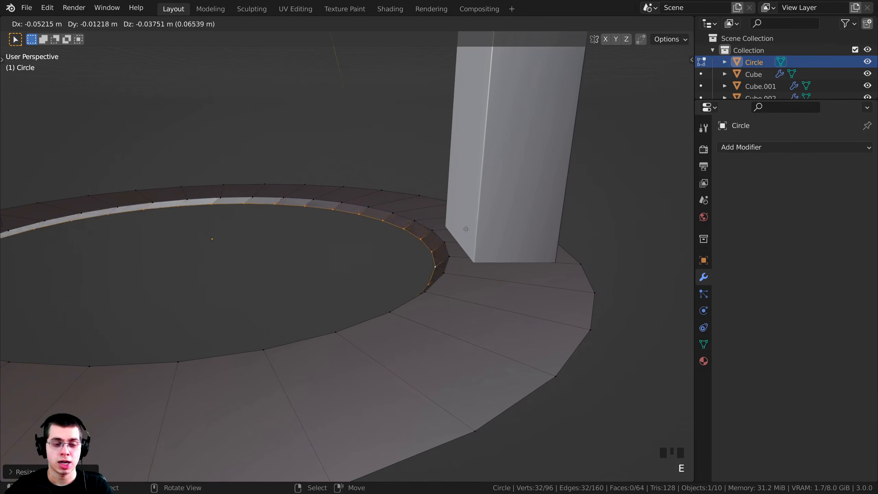
key("z")
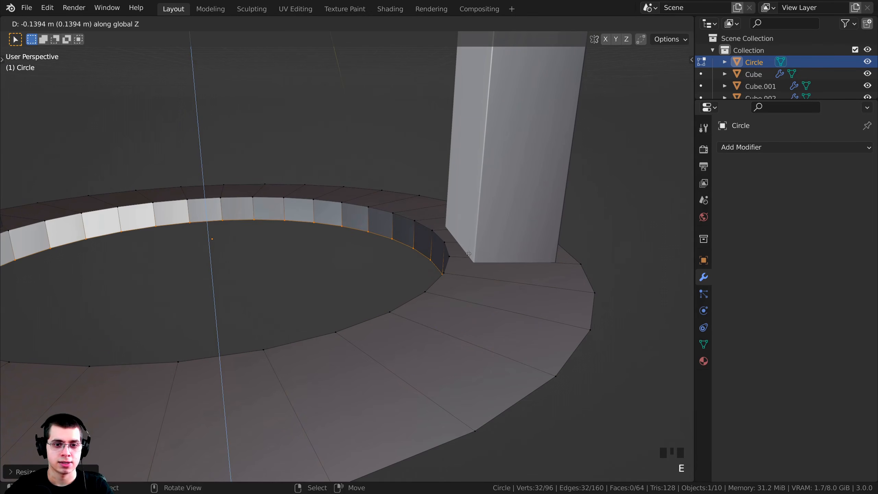
left_click(423, 249)
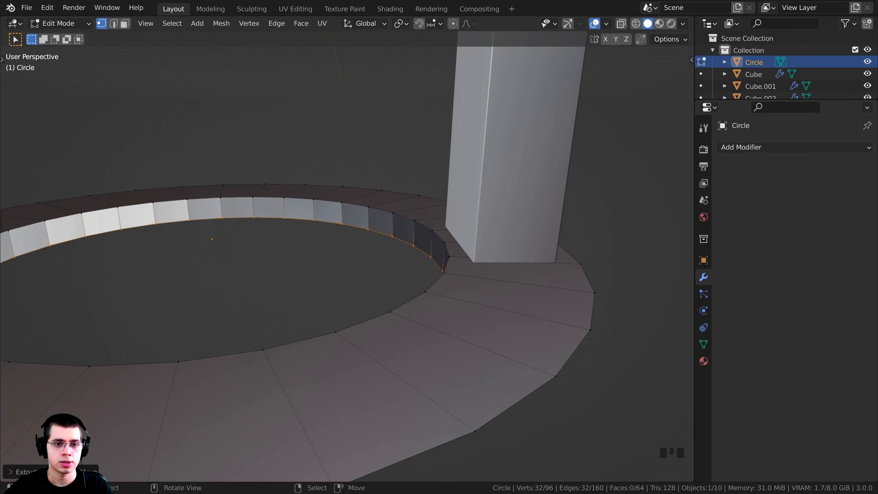
Extrude the wall's lower edge loop inward, scaled to about 0.75, and extrude the resulting edge about 0.11 m up along Z
key("e")
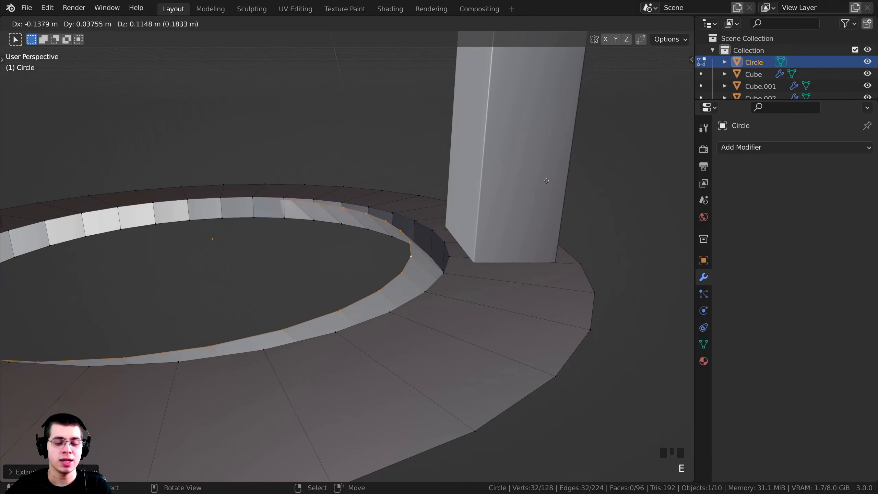
key("s")
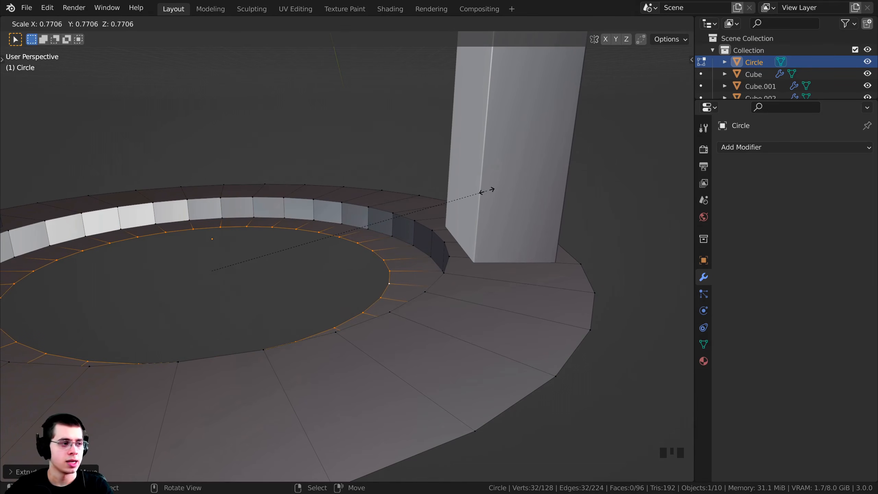
left_click(471, 189)
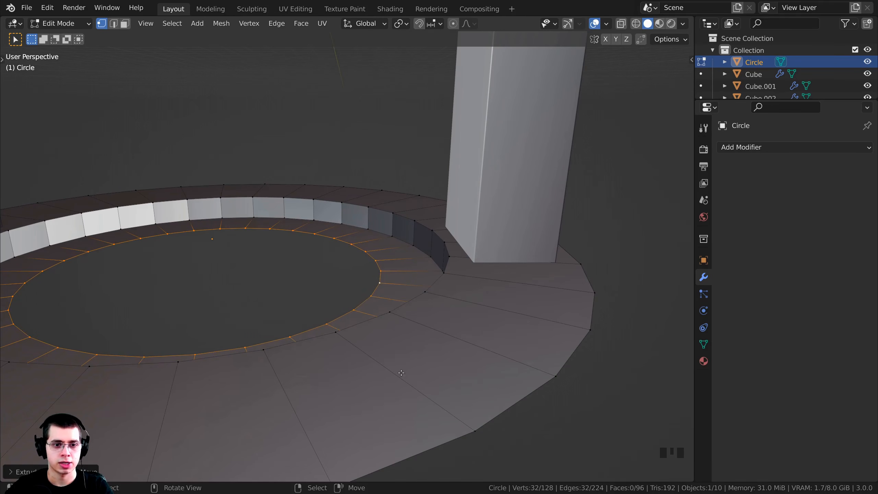
key("e")
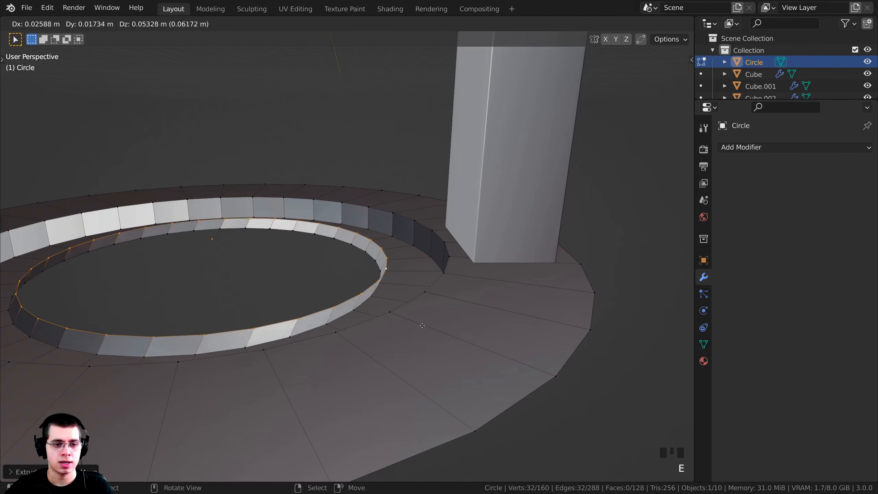
key("z")
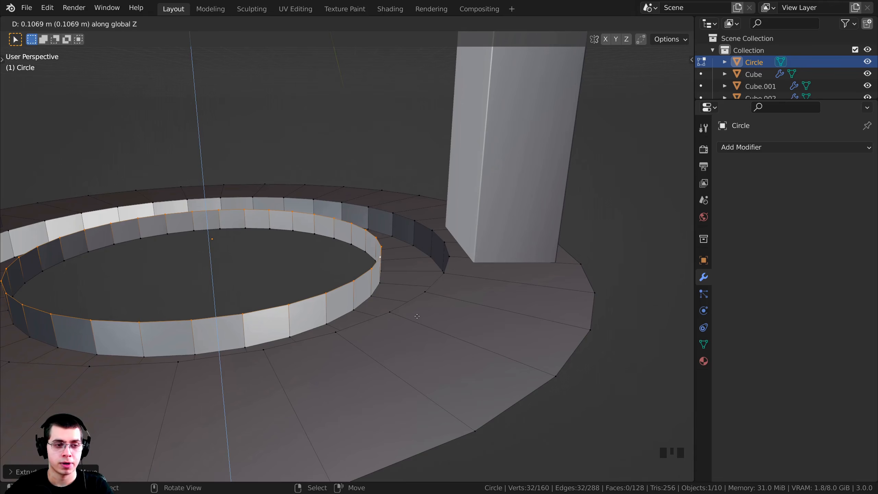
left_click(416, 314)
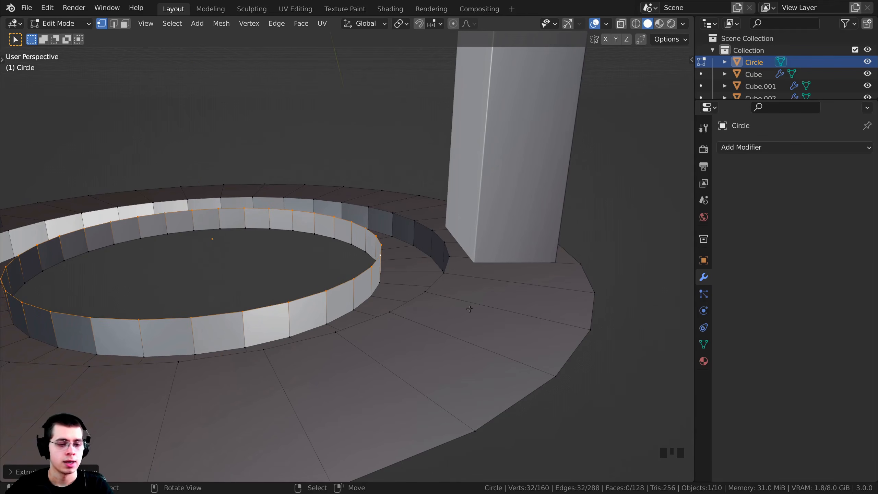
Extrude the raised inner wall's upper edge loop and scale it inward to about 0.65 to form a flat rim
key("e")
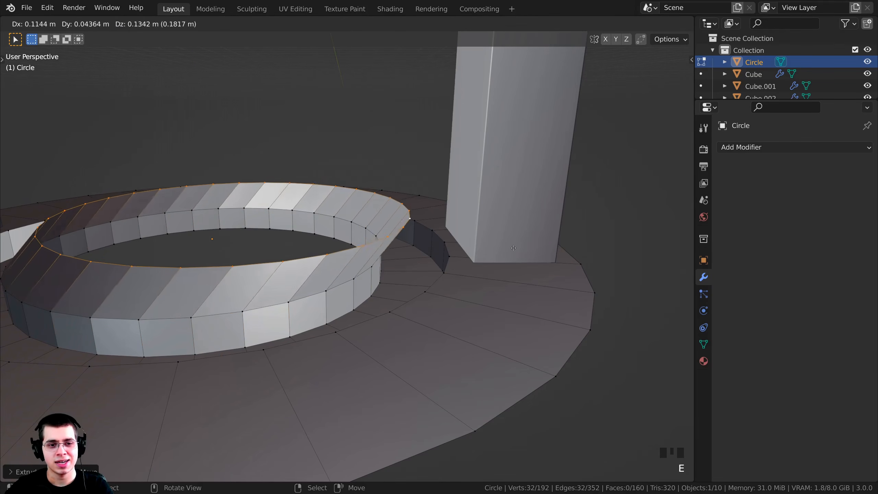
key("Escape")
key("s")
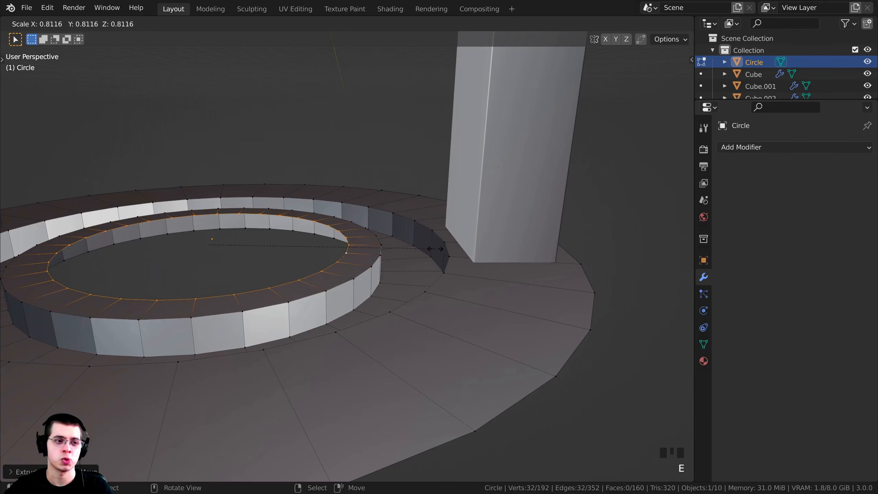
left_click(393, 243)
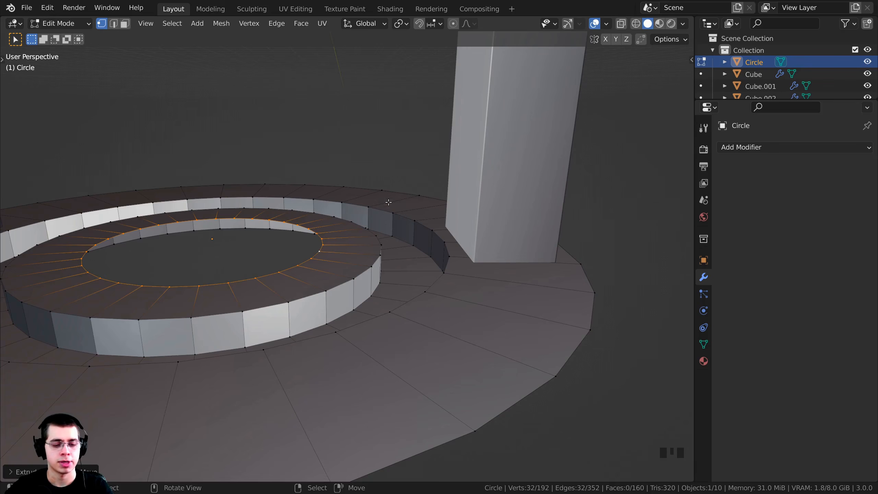
Extrude the flat rim's inner edge loop about 0.12 m down along Z to form an inner wall
key("e")
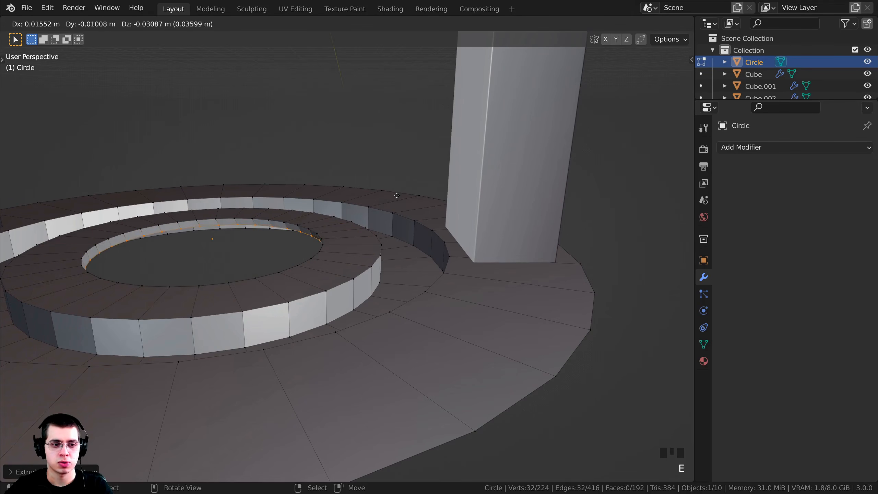
key("z")
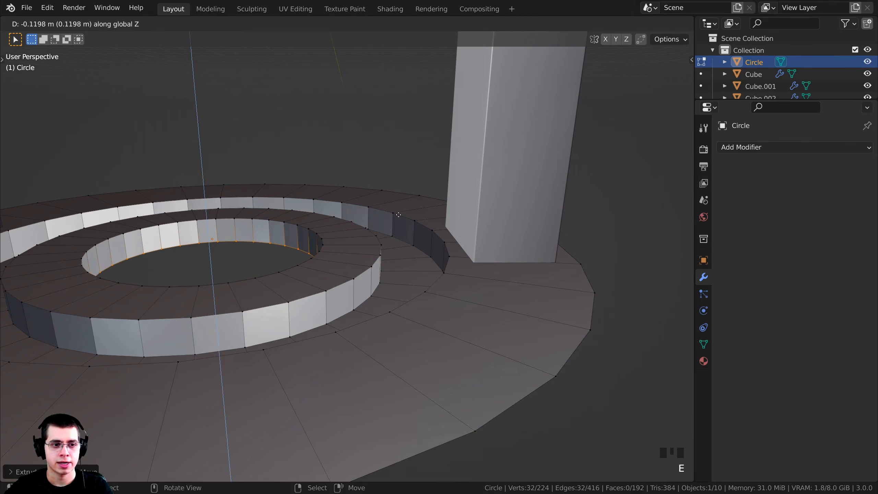
left_click(398, 216)
scroll(399, 216, "down", 3)
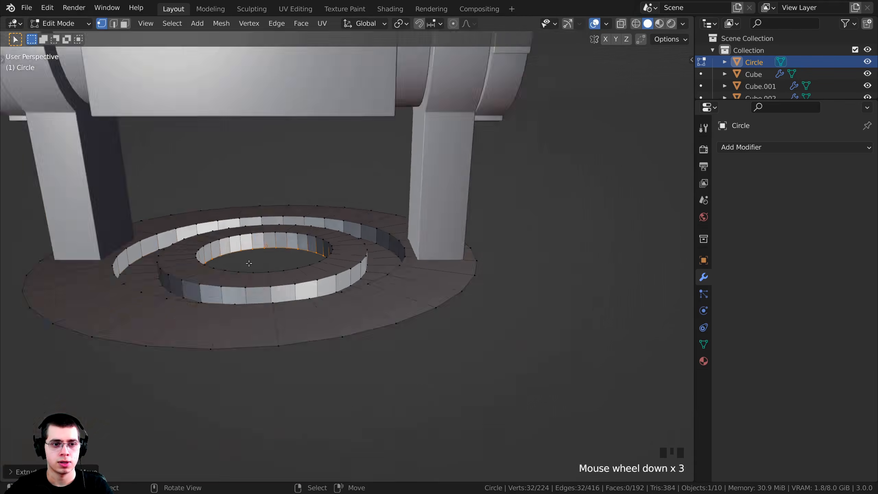
Fill the open hole at the inner wall's lower edge with a single face
middle_click_drag(399, 216, 399, 255)
scroll(380, 270, "up", 2)
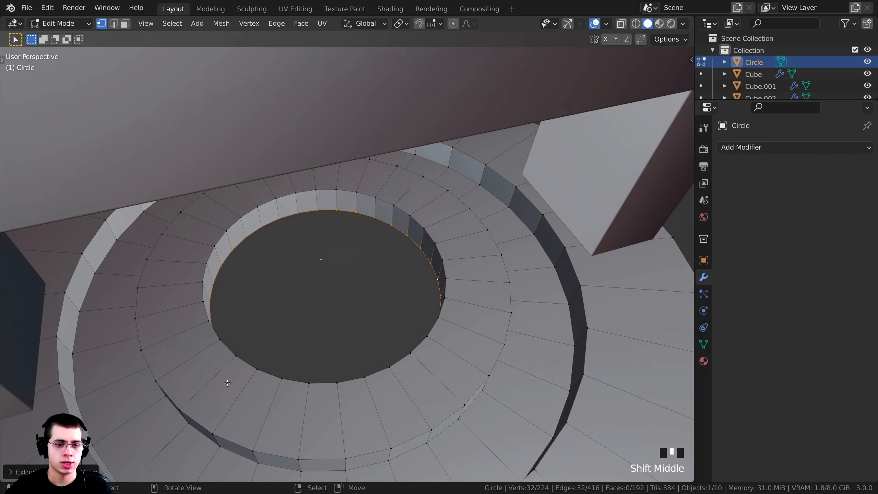
middle_click_drag(348, 290, 385, 365)
key("f")
middle_click_drag(390, 319, 447, 292)
scroll(403, 323, "down", 5)
scroll(402, 322, "down", 4)
scroll(373, 240, "down", 3)
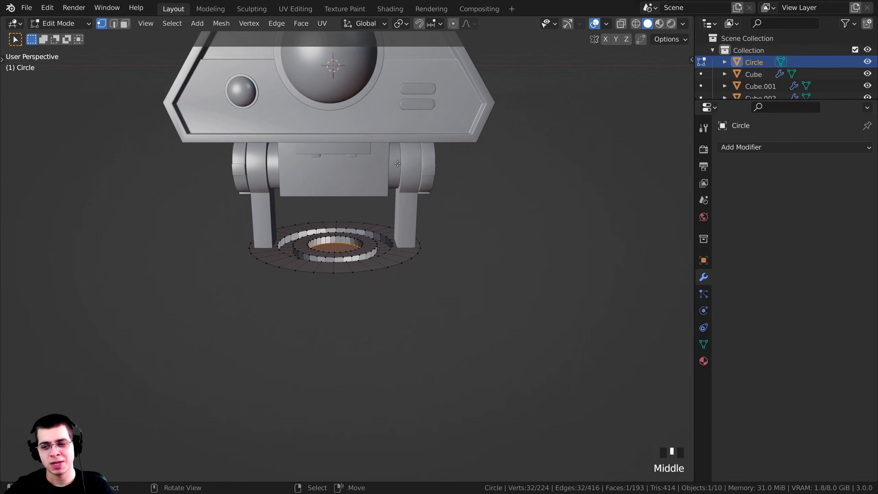
Select the whole stepped circle mesh and recalculate its normals to face outward
scroll(398, 163, "up", 6)
middle_click_drag(397, 164, 285, 154)
scroll(285, 153, "up", 4)
key("a")
key("a")
key("a")
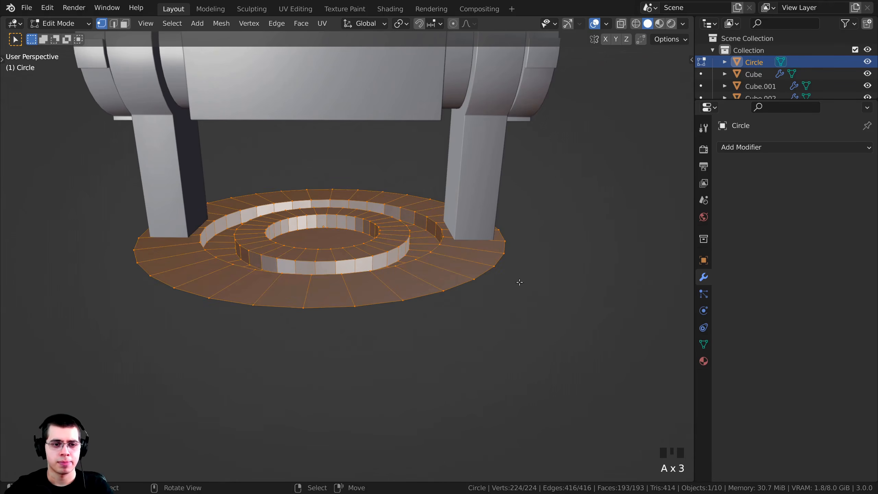
mouse_move(497, 268)
middle_mouse_down()
mouse_move(493, 280)
mouse_move(381, 287)
mouse_move(472, 261)
mouse_move(390, 312)
middle_mouse_up()
key("shift+n")
key("Tab")
scroll(391, 312, "up", 3)
key("Tab")
scroll(446, 278, "up", 2)
middle_click_drag(445, 279, 452, 209, "shift")
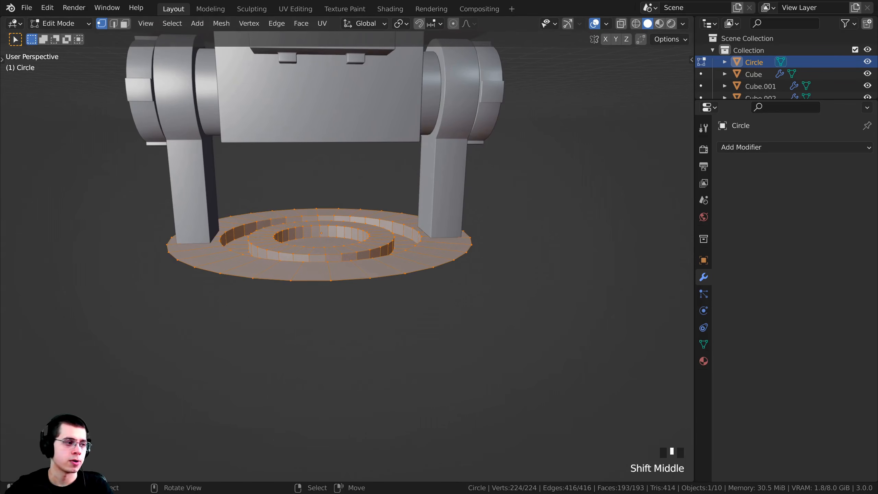
middle_click_drag(461, 277, 483, 257)
scroll(465, 272, "up", 2)
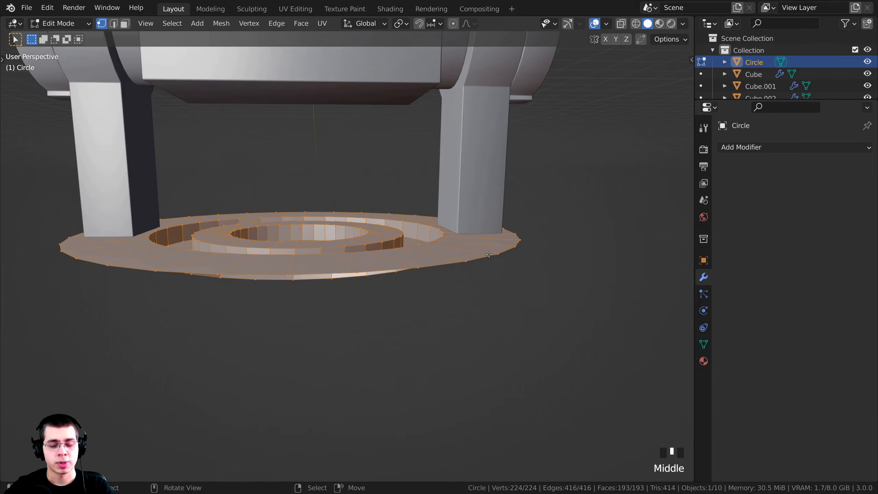
Extrude the ring's outermost edge loop straight down in front view, past the recessed walls, to form the disc's side
right_click(501, 257, "alt")
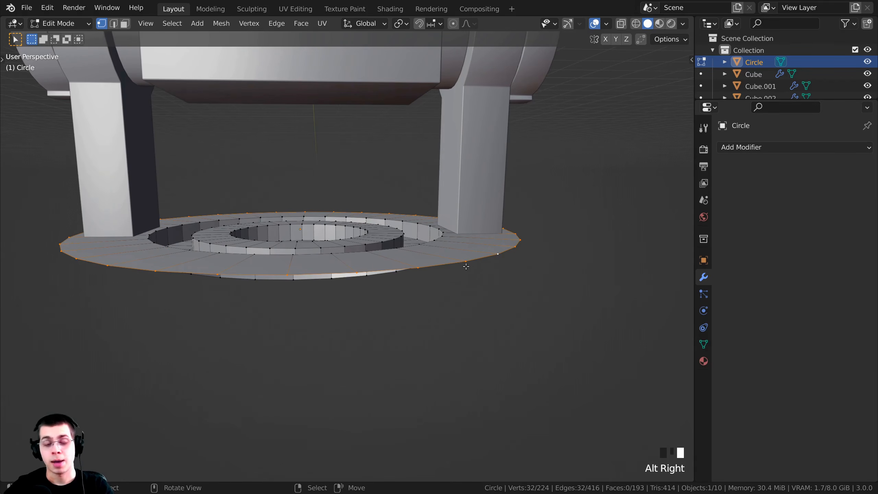
key("KP_1")
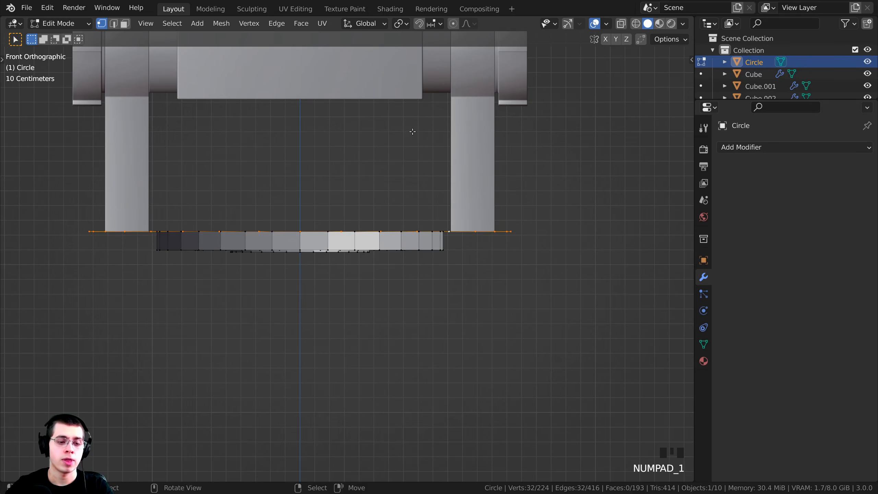
key("e")
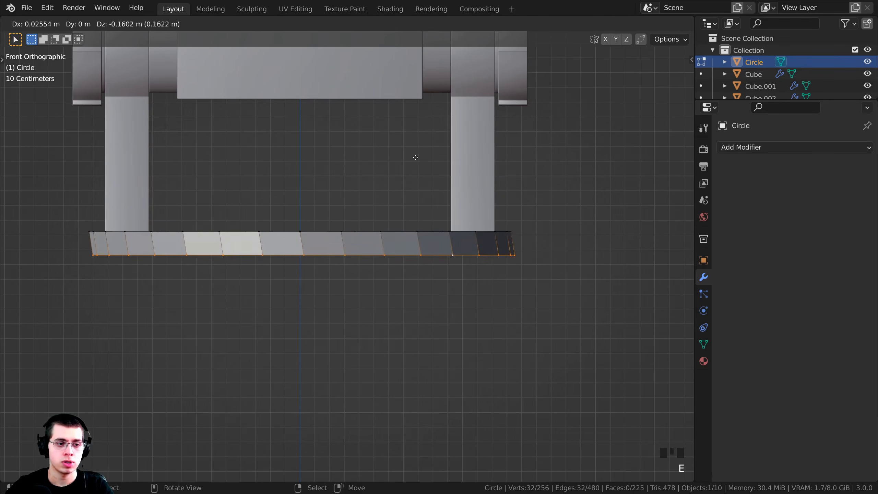
left_click(419, 174)
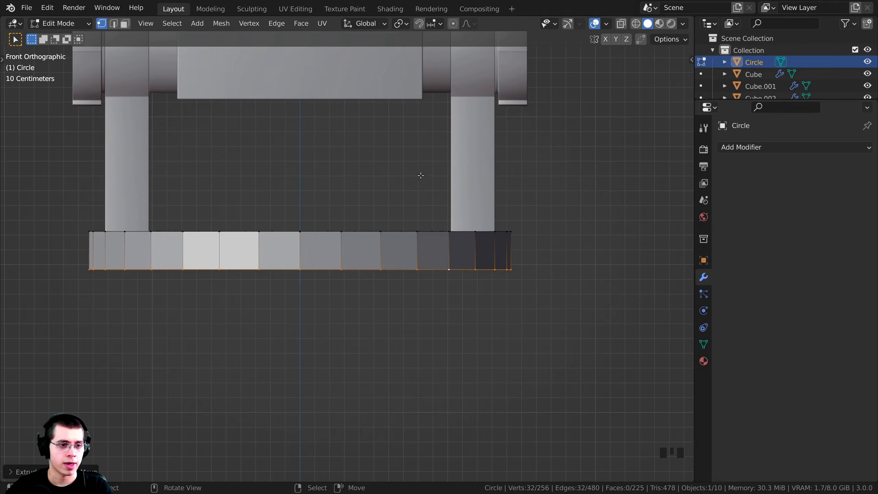
Extrude the side wall's lower edge loop inward, scaled to about 0.92, to form a narrow underside rim
middle_click_drag(417, 176, 515, 204)
scroll(518, 207, "down", 2)
key("e")
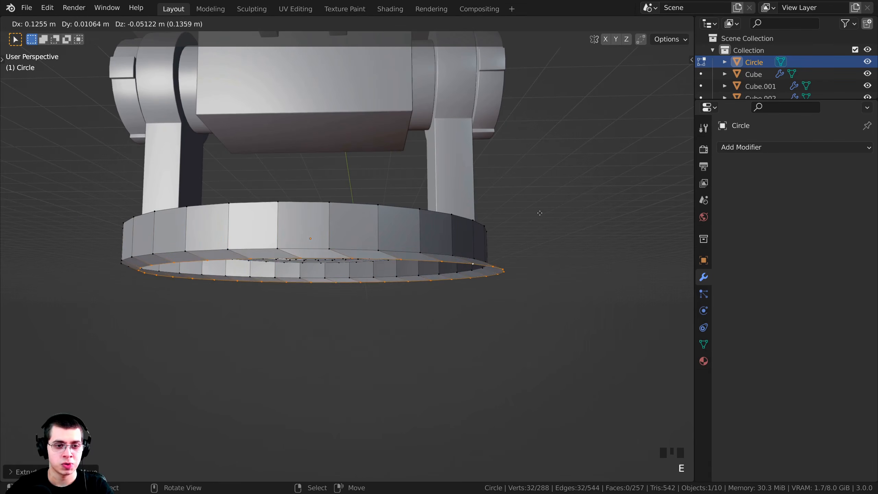
key("s")
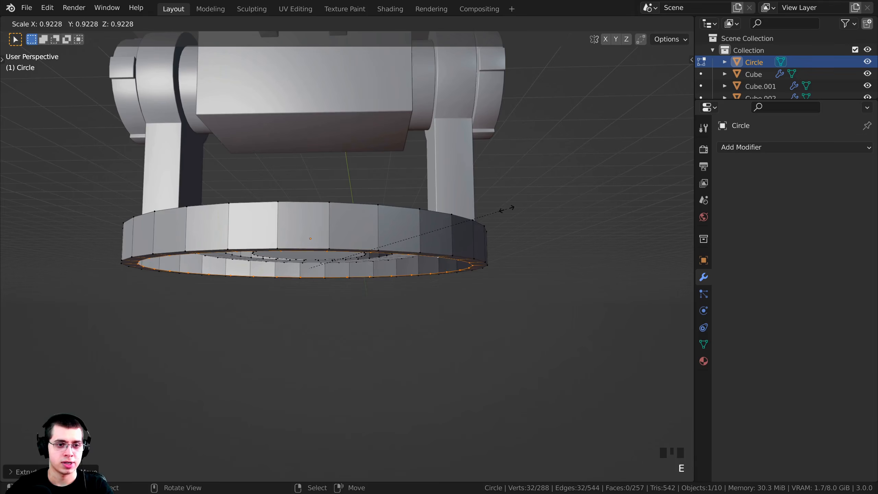
left_click(505, 208)
Raise the whole disc object along Z so the legs' lower ends sink into its upper face
key("Tab")
middle_click_drag(452, 199, 480, 284)
key("g")
key("z")
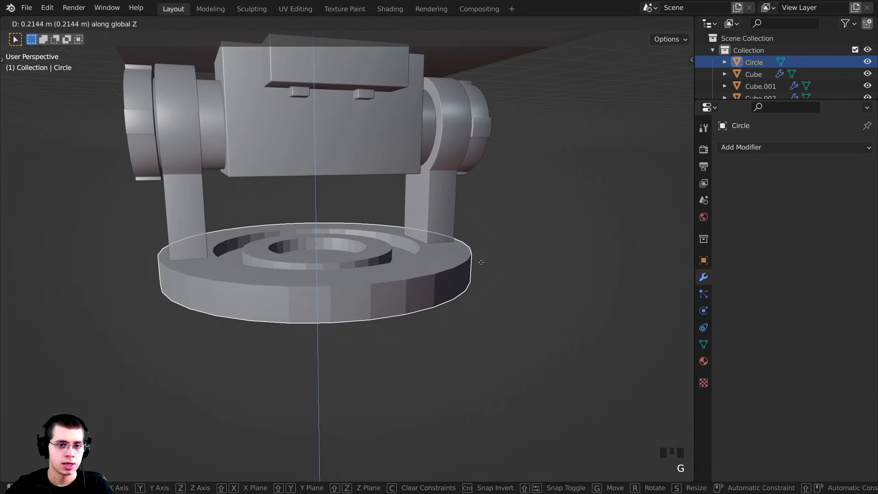
left_click(473, 265)
Select the disc and apply smooth shading to it
scroll(406, 264, "down", 3)
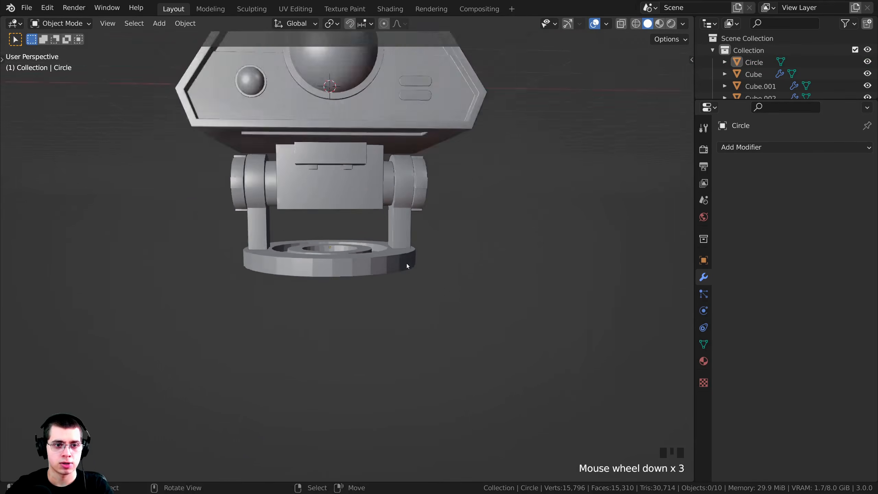
middle_click_drag(406, 264, 341, 334)
scroll(384, 304, "up", 7)
left_click(385, 306)
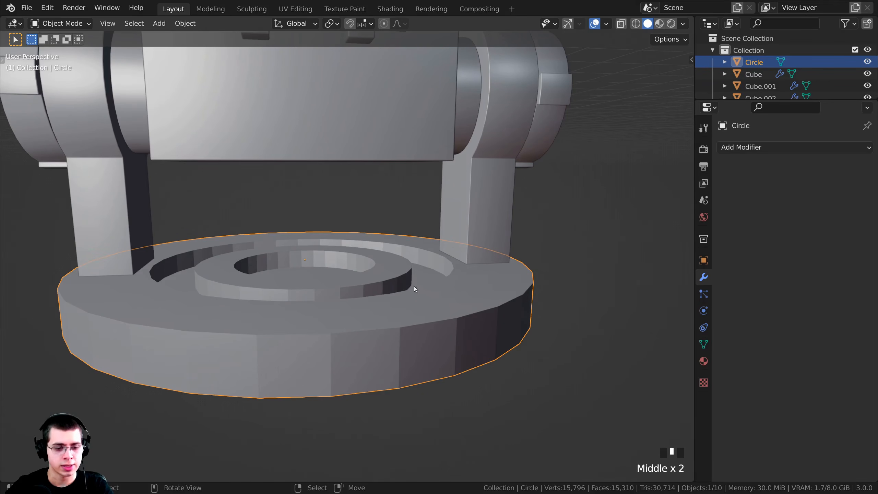
right_click(372, 241)
left_click(354, 240)
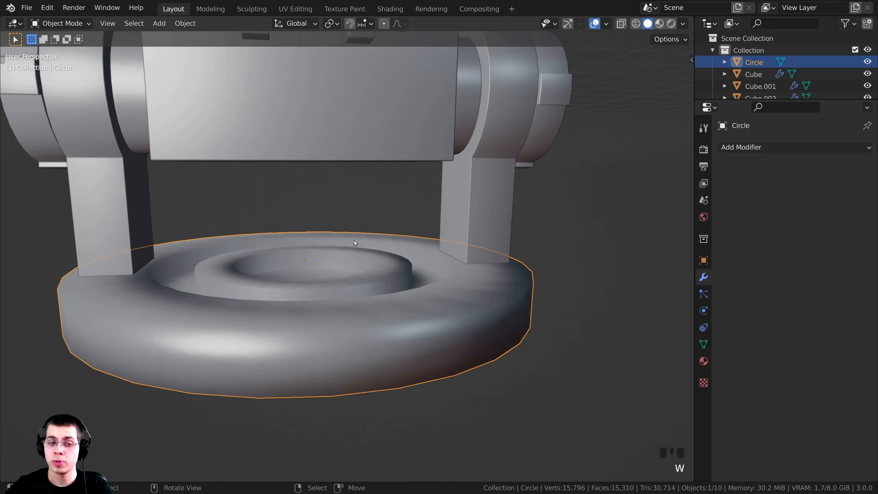
middle_click_drag(354, 240, 284, 262)
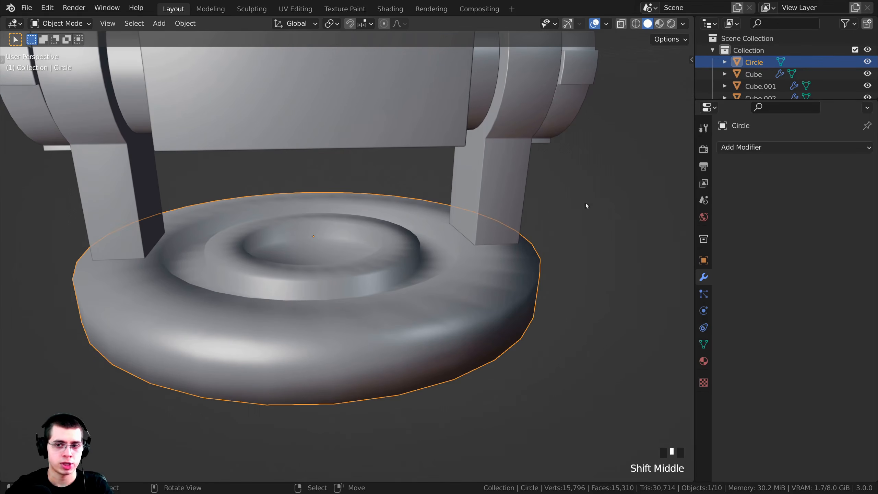
Add a Bevel modifier to the disc with 4 segments and an amount of 0.007 m
left_click(752, 148)
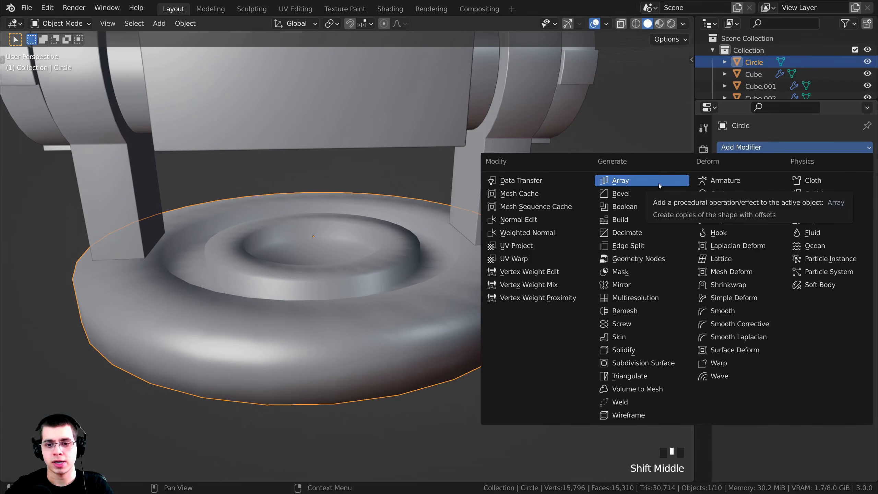
left_click(619, 195)
middle_click_drag(499, 200, 500, 249)
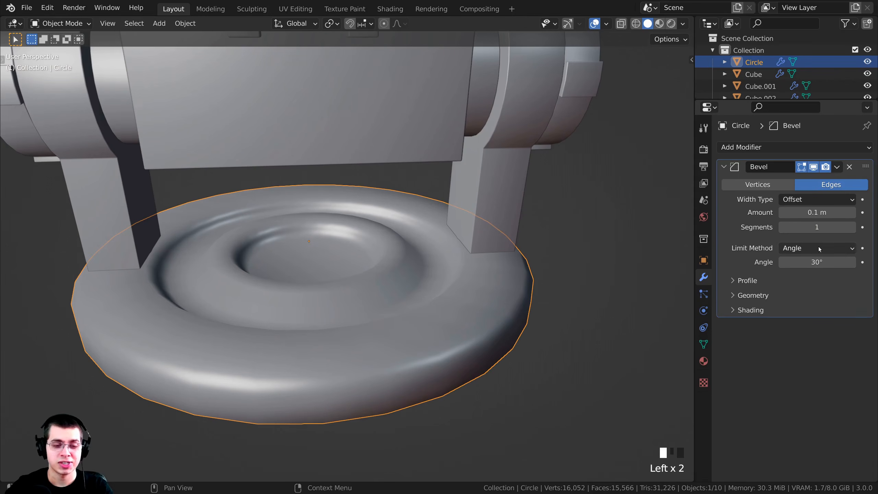
left_click(853, 227)
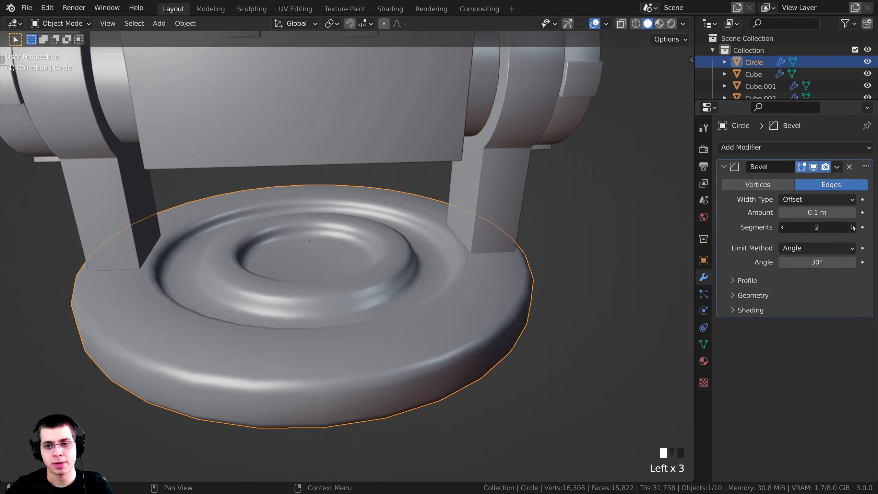
left_click(852, 228)
left_click(852, 227)
left_click_drag(830, 212, 798, 213, "shift")
left_click_drag(816, 212, 828, 212, "shift")
left_click_drag(828, 212, 829, 212, "shift")
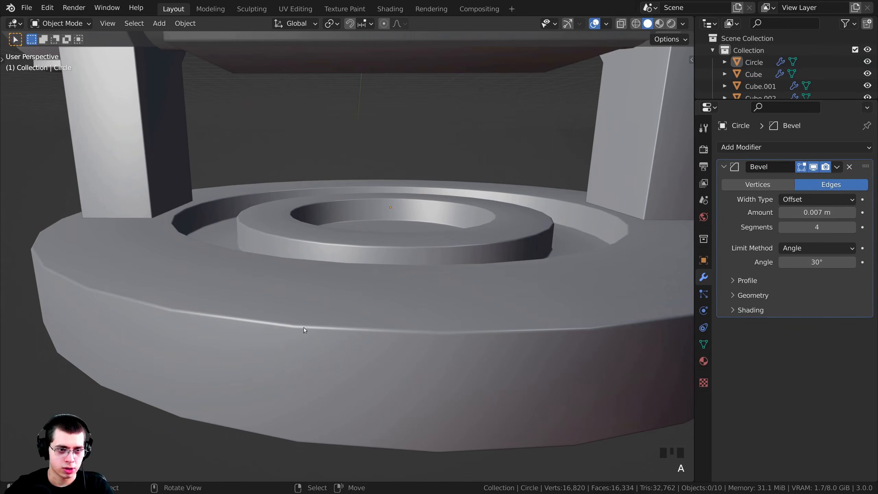
Save the Blender file
scroll(380, 325, "down", 7)
middle_click_drag(421, 325, 449, 242, "shift")
key("ctrl+s")
scroll(366, 294, "up", 4)
left_click(357, 263)
key("r")
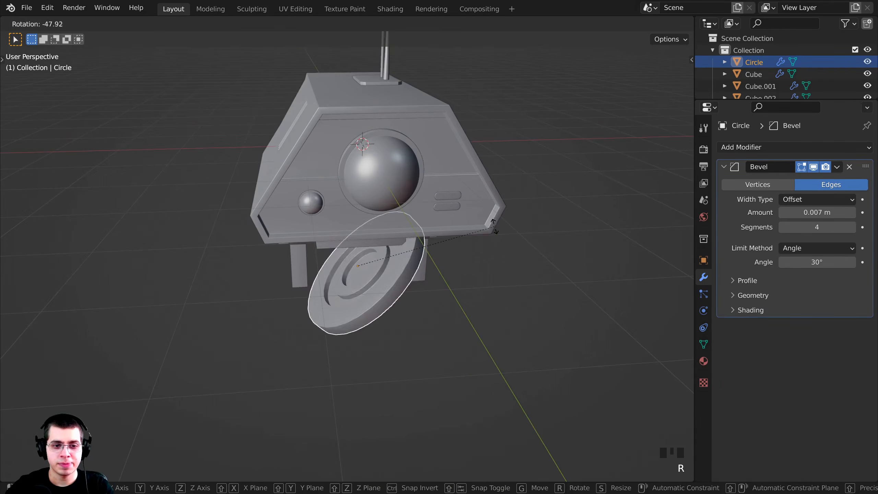
key("Escape")
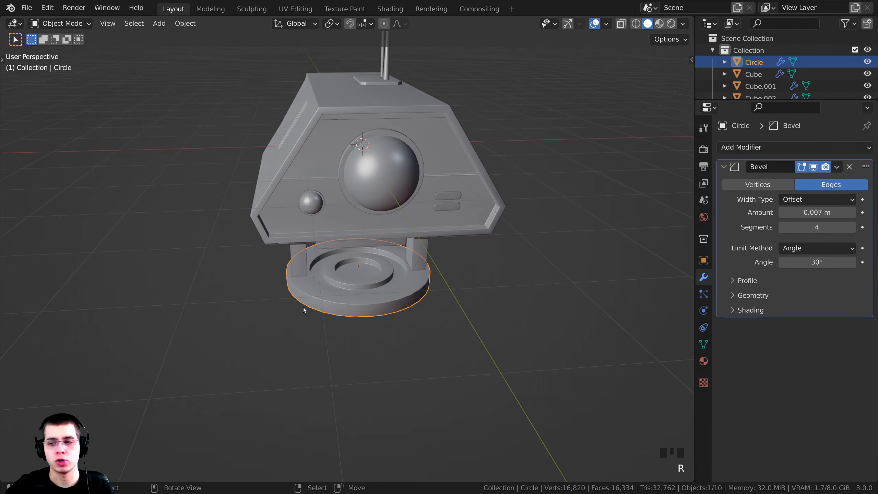
Duplicate the disc's upper outer edge loop and place the copy about 0.33 m lower along Z, beneath the disc
middle_click_drag(306, 310, 428, 298)
scroll(428, 298, "up", 2)
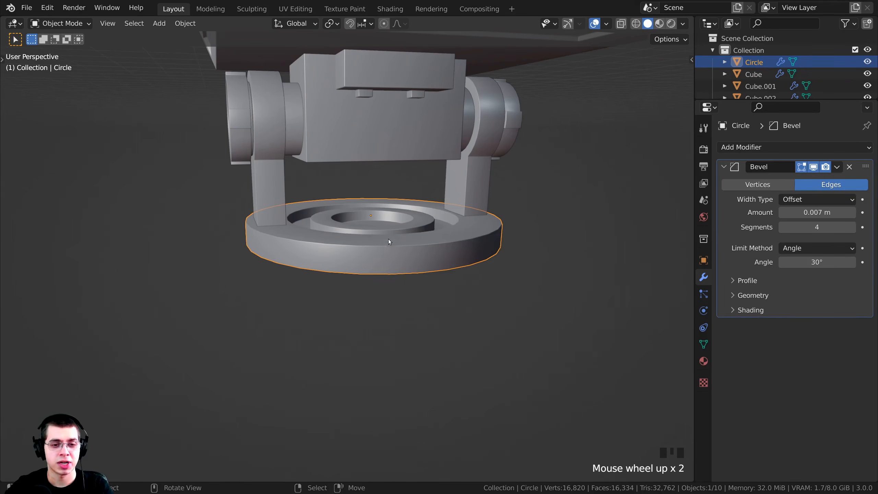
middle_click_drag(388, 239, 375, 221)
scroll(376, 221, "up", 1)
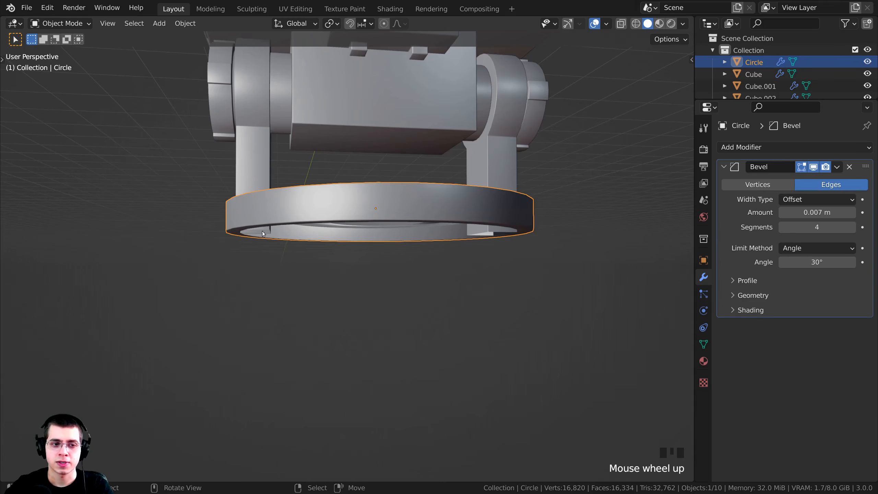
middle_click_drag(468, 238, 423, 237)
key("Tab")
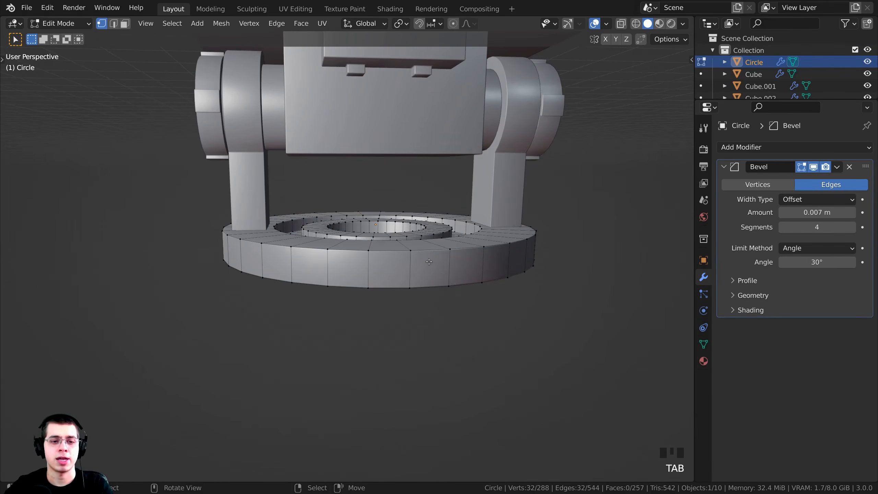
scroll(429, 262, "up", 2)
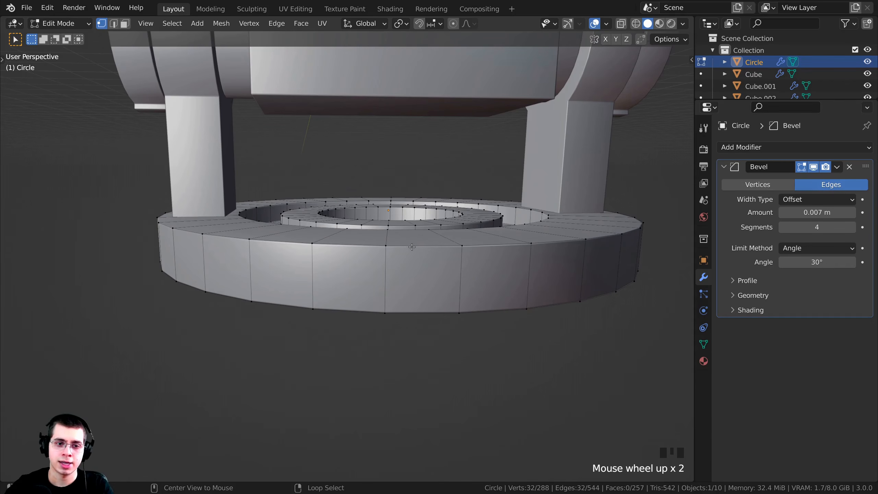
right_click(307, 232, "alt")
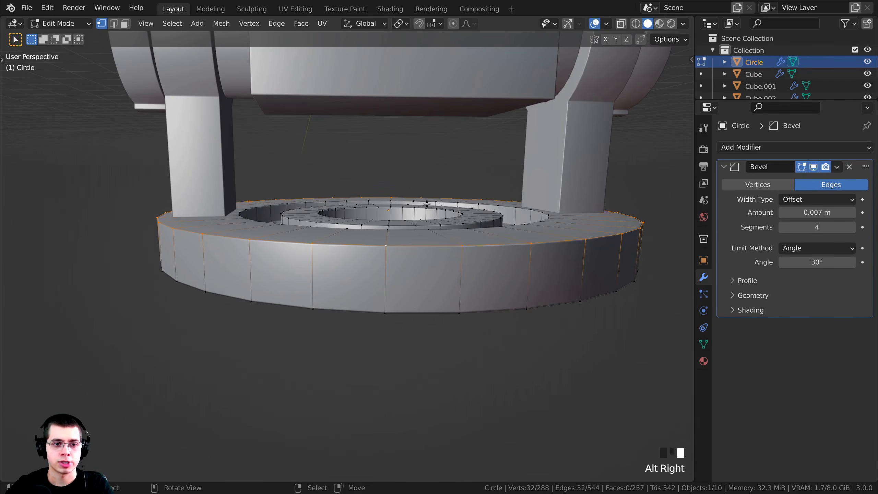
key("shift+d")
key("z")
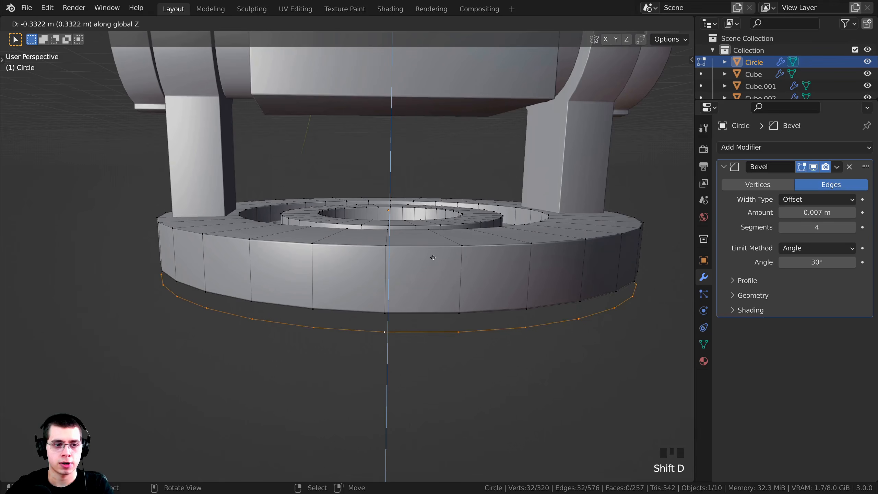
left_click(433, 258)
middle_click_drag(434, 257, 429, 243, "shift")
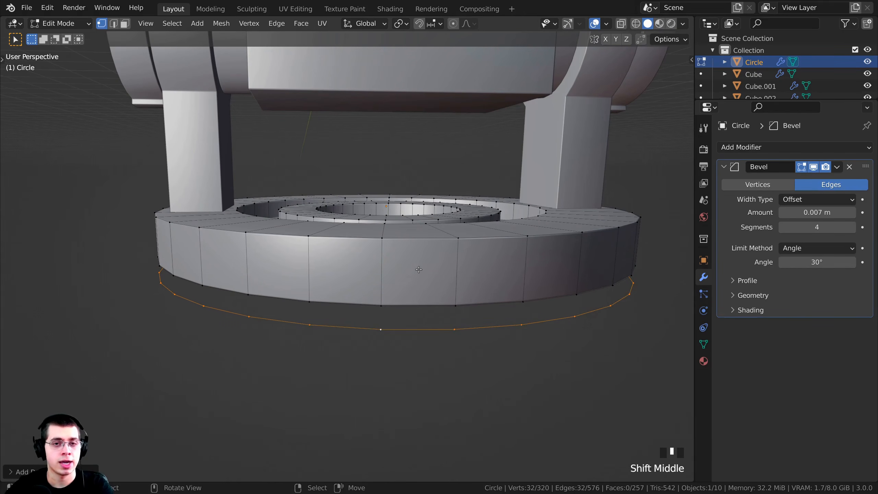
Separate the duplicated edge loop from the disc into its own object
middle_click_drag(445, 316, 358, 254)
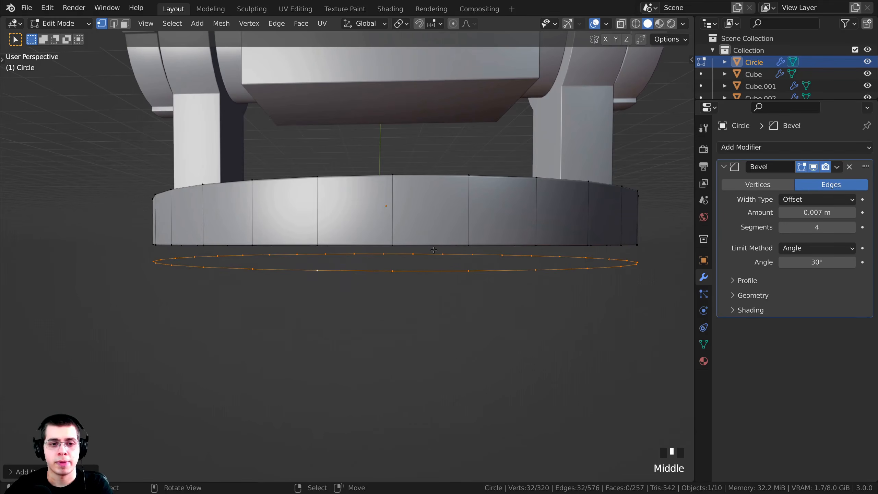
key("p")
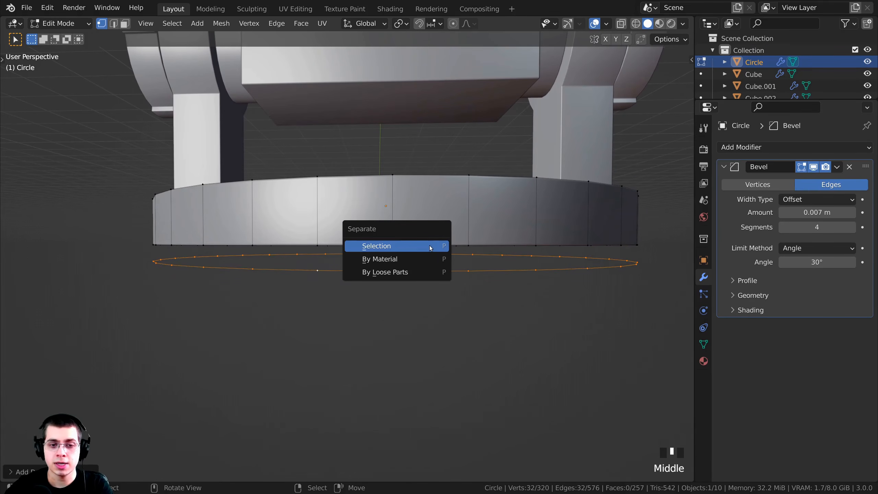
left_click(396, 246)
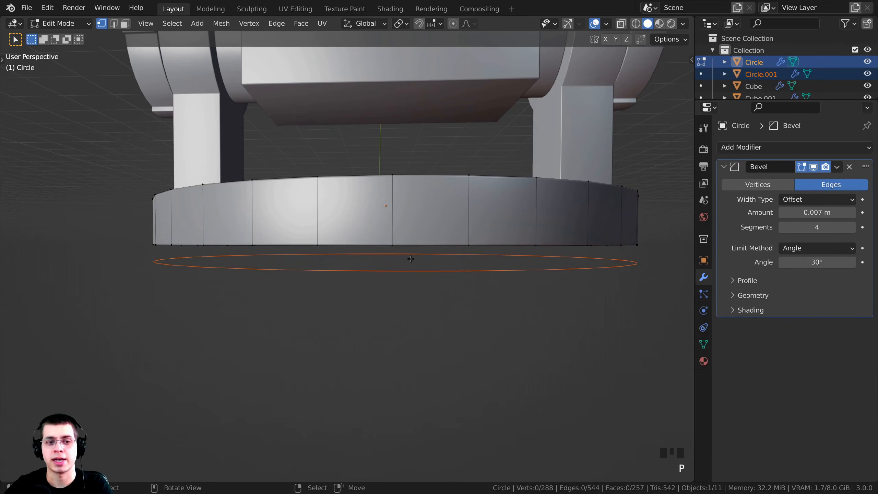
Scale all vertices of the separated circular edge loop under the disc to about 1.02 times their size
scroll(411, 243, "down", 2)
key("Tab")
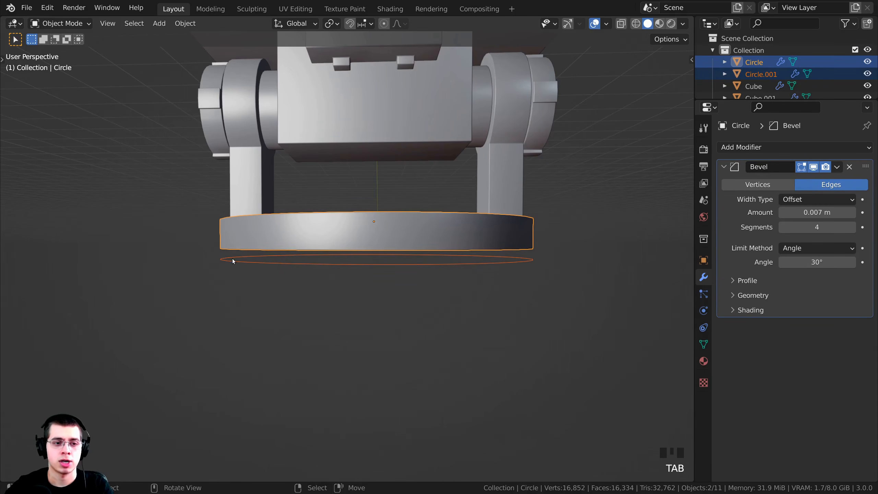
right_click(222, 259)
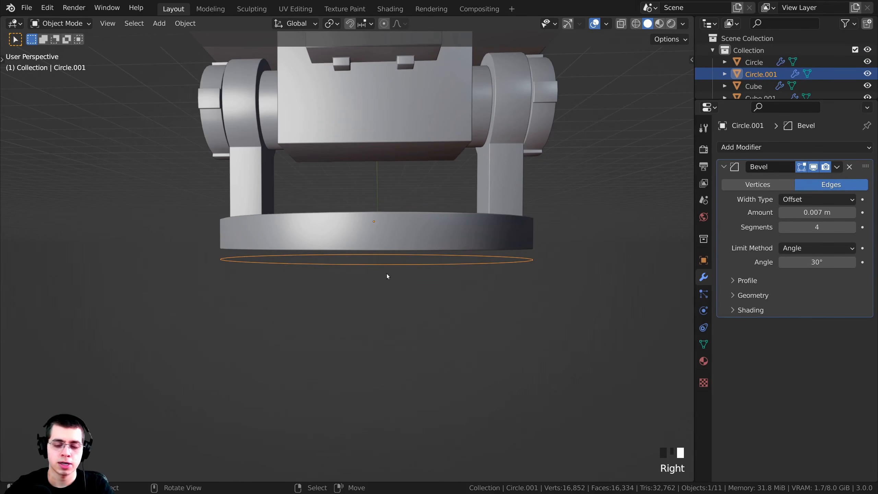
key("Tab")
scroll(442, 274, "up", 2)
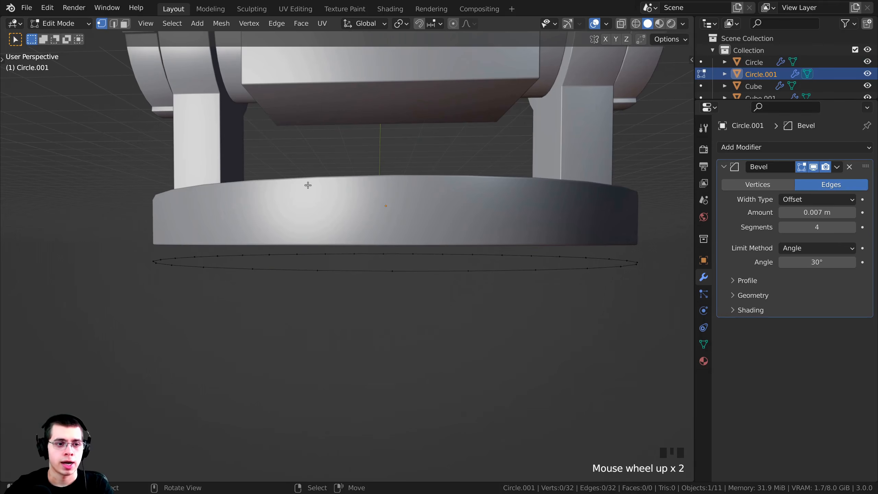
key("a")
middle_click_drag(357, 236, 394, 242)
middle_click_drag(582, 275, 627, 331)
scroll(627, 332, "down", 1)
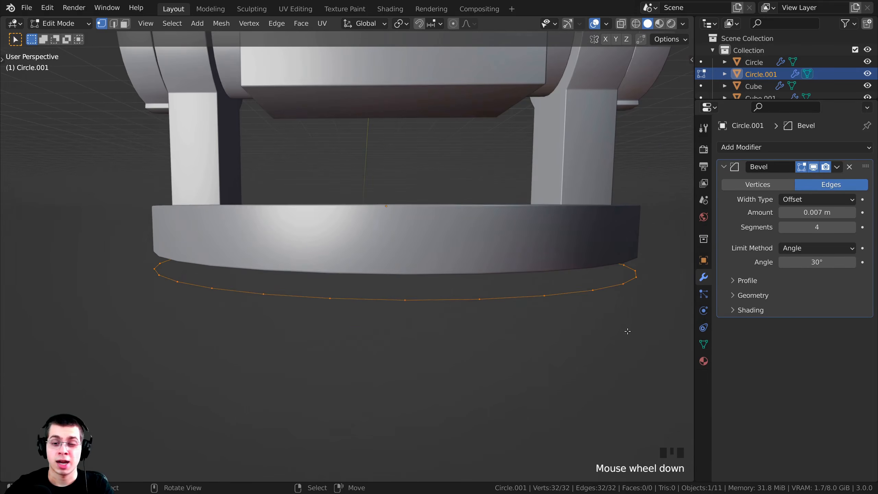
key("s")
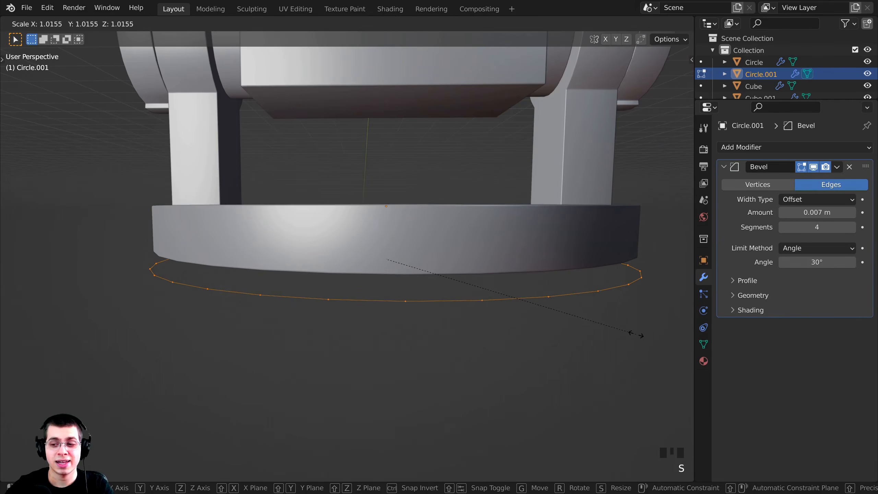
left_click(637, 334)
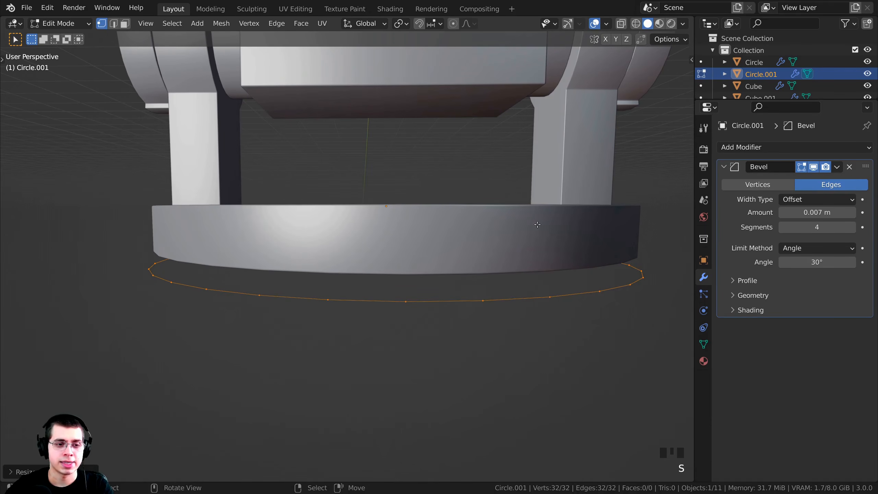
Fill the enlarged circle with a face and raise it along Z to meet the disc's underside
key("f")
middle_click_drag(500, 294, 490, 280)
scroll(500, 287, "up", 2)
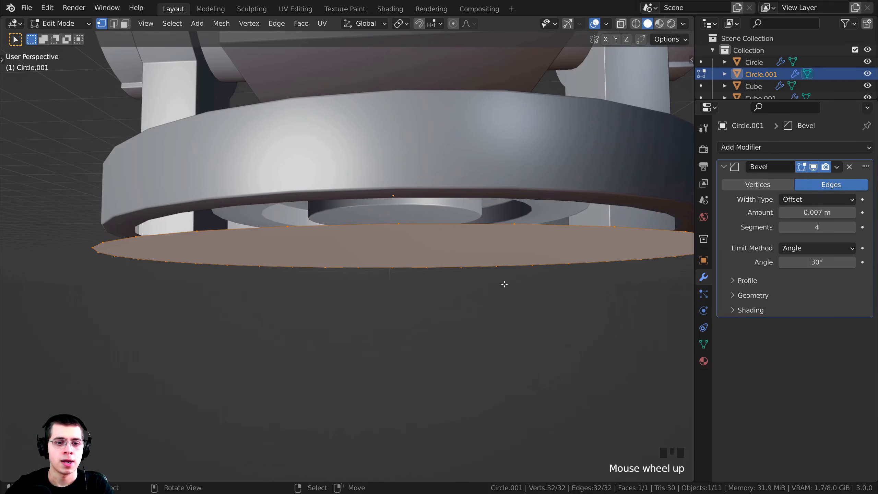
key("g")
key("z")
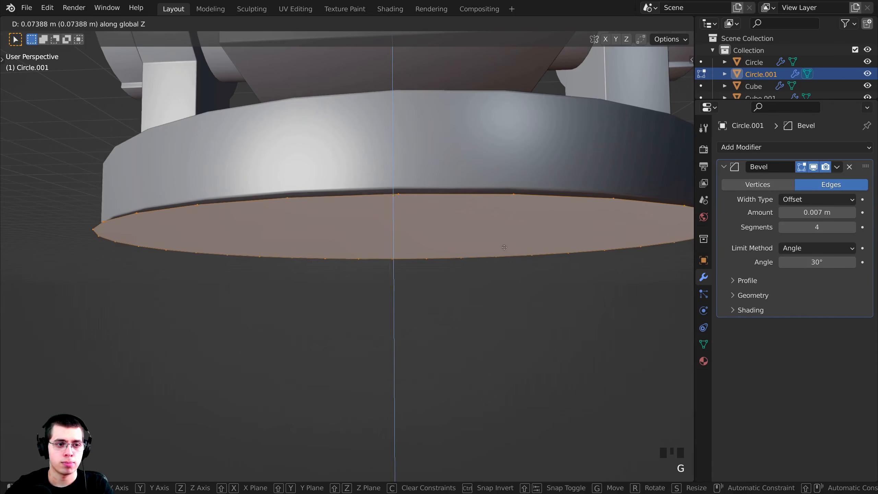
left_click(500, 218)
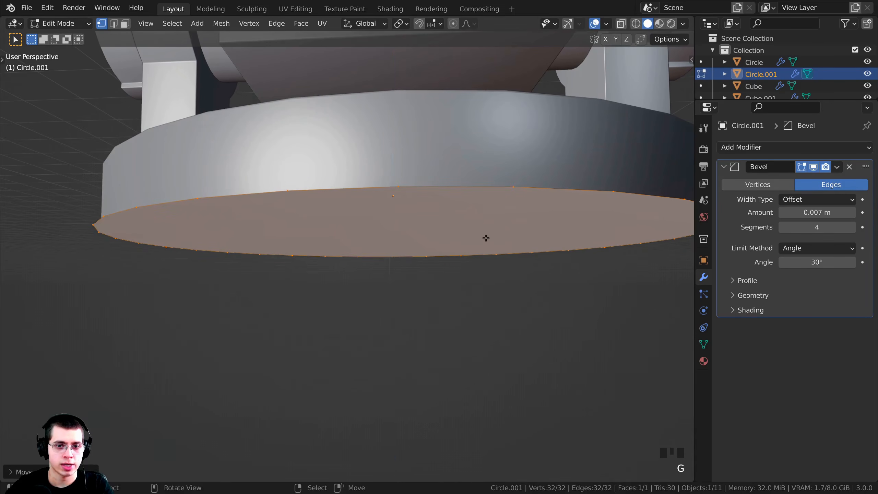
Extrude the circular face about 0.25 m downward and recalculate the normals of the whole mesh
middle_click_drag(501, 218, 638, 228)
scroll(638, 228, "up", 2)
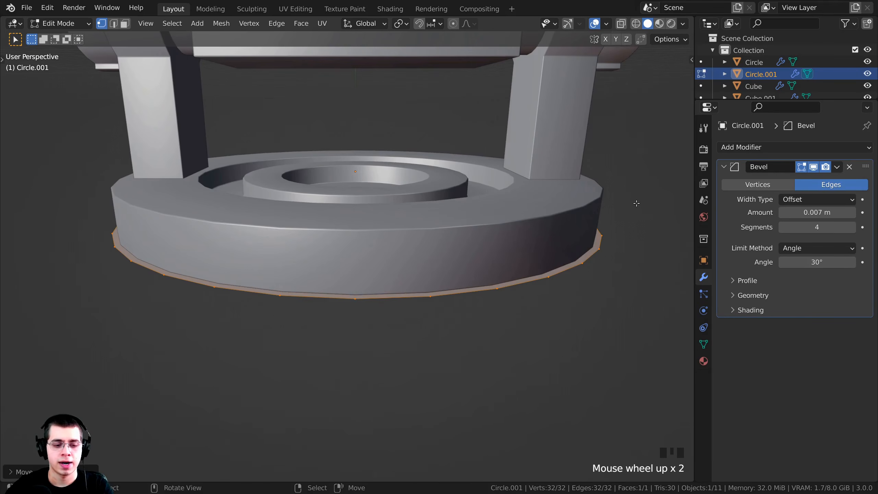
key("e")
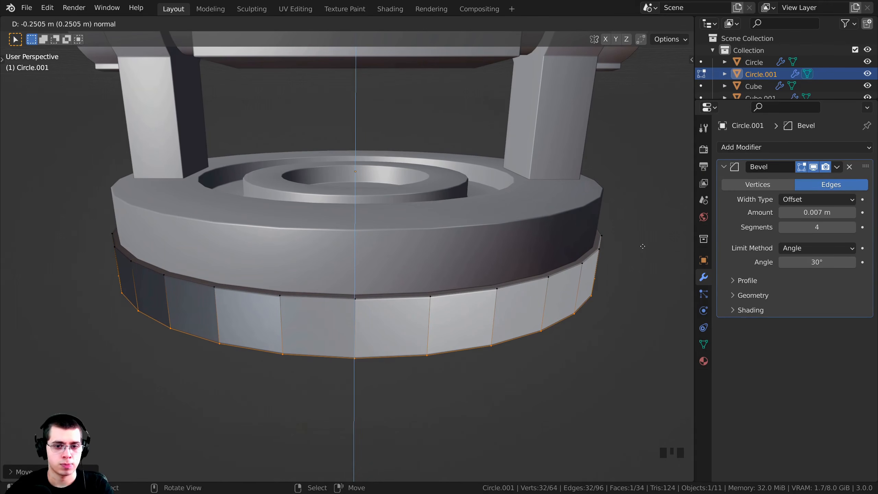
left_click(642, 246)
middle_click_drag(642, 247, 422, 227)
key("a")
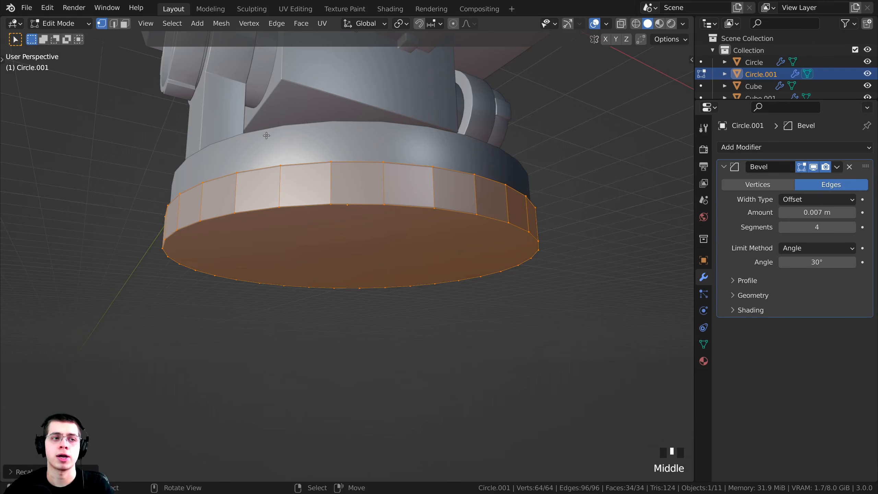
Delete the large bottom face of the new lower ring in face selection mode
left_click(125, 24)
right_click(393, 246)
middle_click_drag(397, 235, 352, 162)
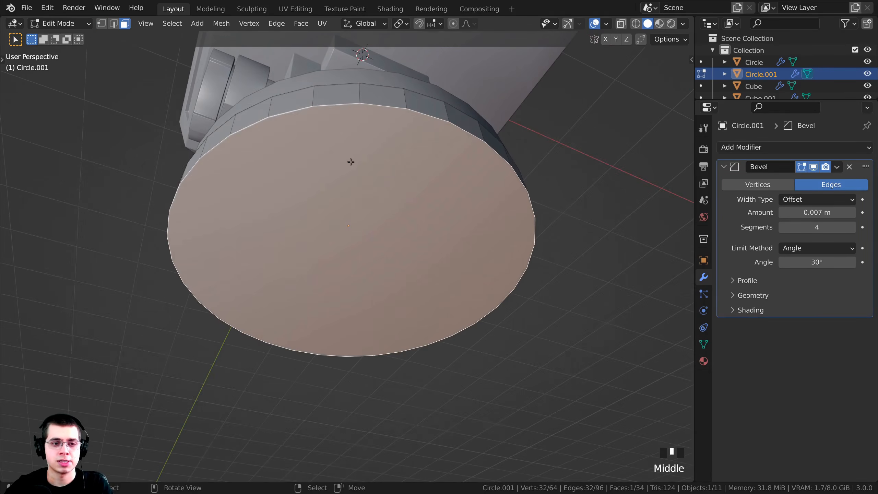
key("x")
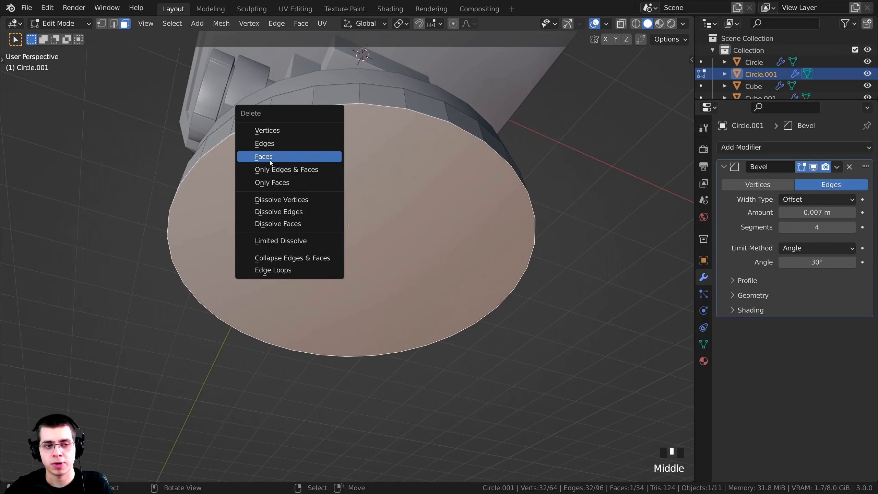
left_click(271, 160)
Apply smooth shading to the lower ring object in Object Mode
middle_click_drag(270, 161, 348, 268)
key("Tab")
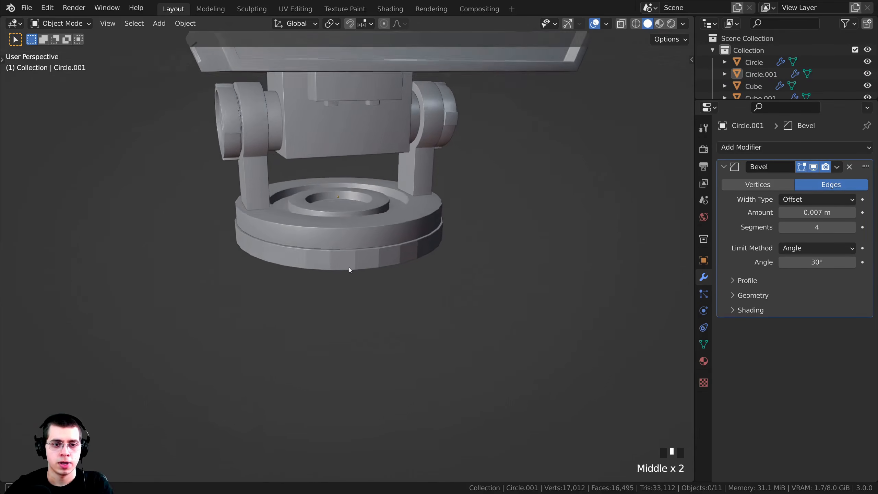
scroll(347, 255, "up", 4)
right_click(265, 272)
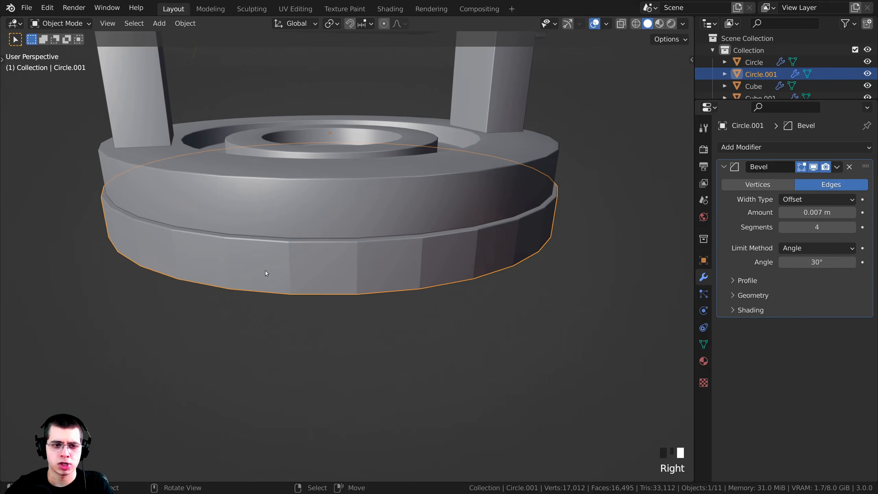
right_click(350, 140)
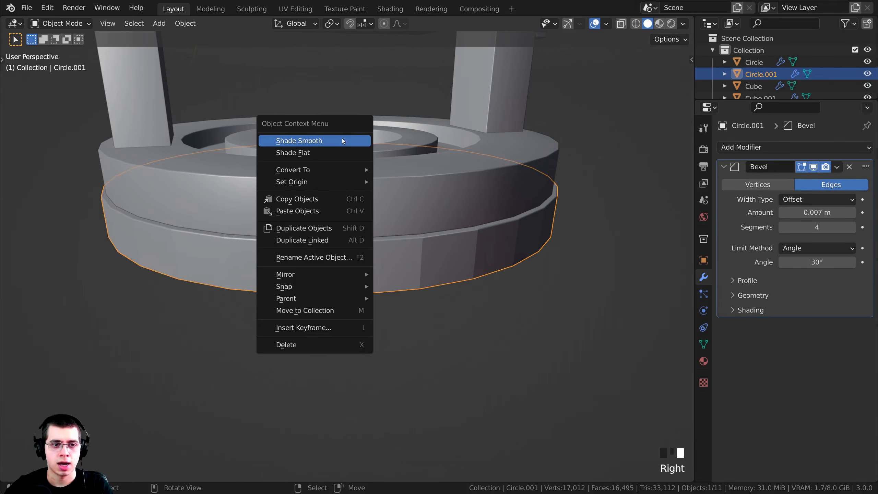
left_click(321, 141)
Deselect everything and save the Blender file
scroll(396, 210, "down", 7)
key("alt+a")
middle_click_drag(396, 210, 417, 188)
key("ctrl+s")
middle_click_drag(417, 189, 424, 262, "shift")
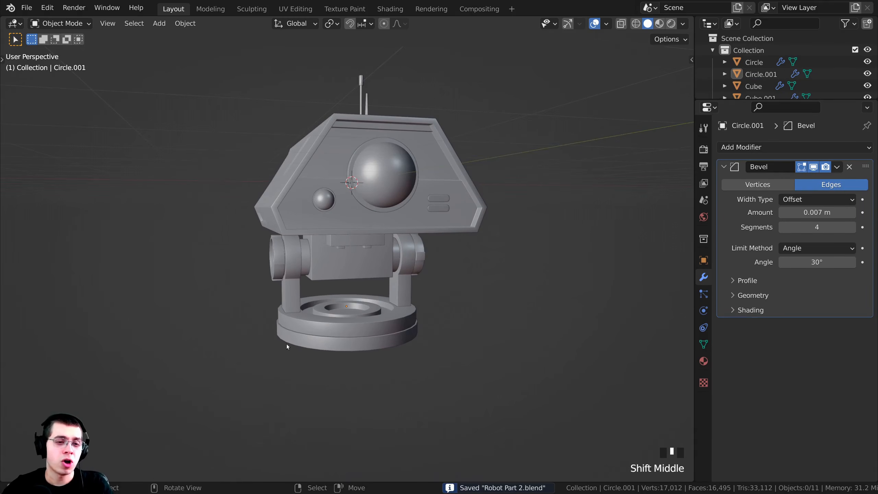
middle_click_drag(310, 282, 334, 281)
scroll(332, 281, "up", 3)
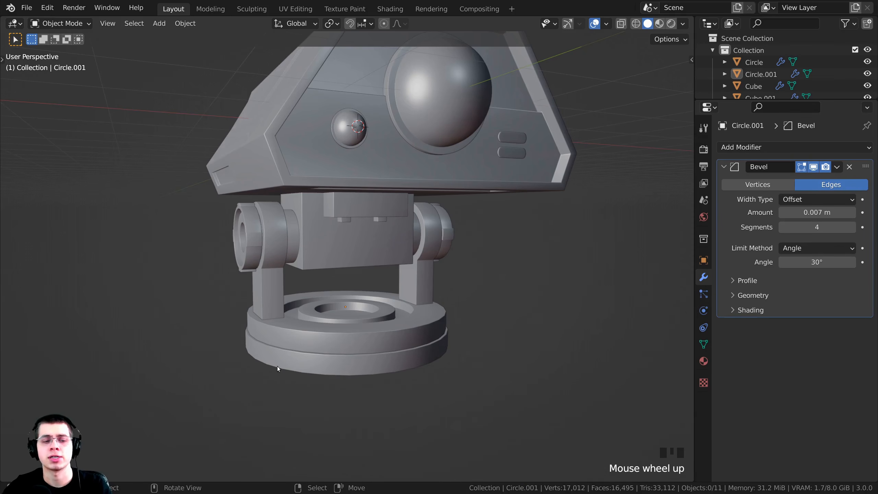
middle_click_drag(277, 366, 314, 238)
middle_click_drag(292, 186, 345, 225)
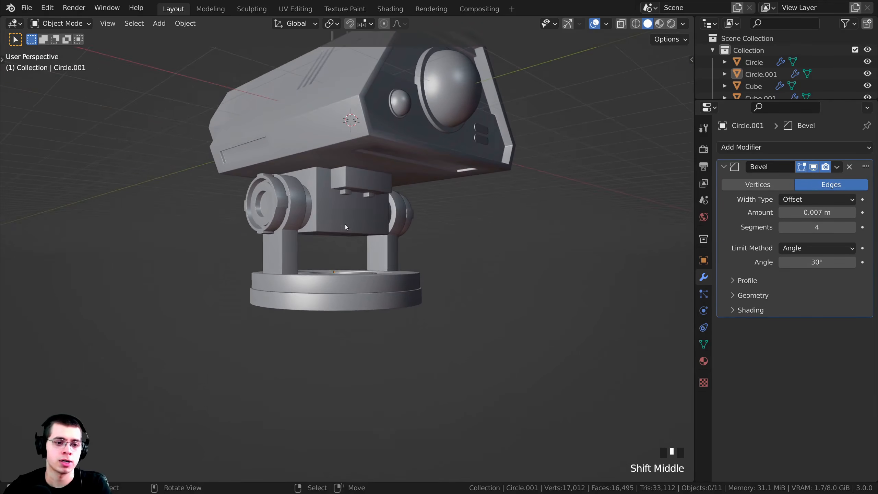
scroll(345, 224, "up", 3)
left_click(350, 256)
key("g")
key("g")
left_click(351, 257)
key("r")
key("z")
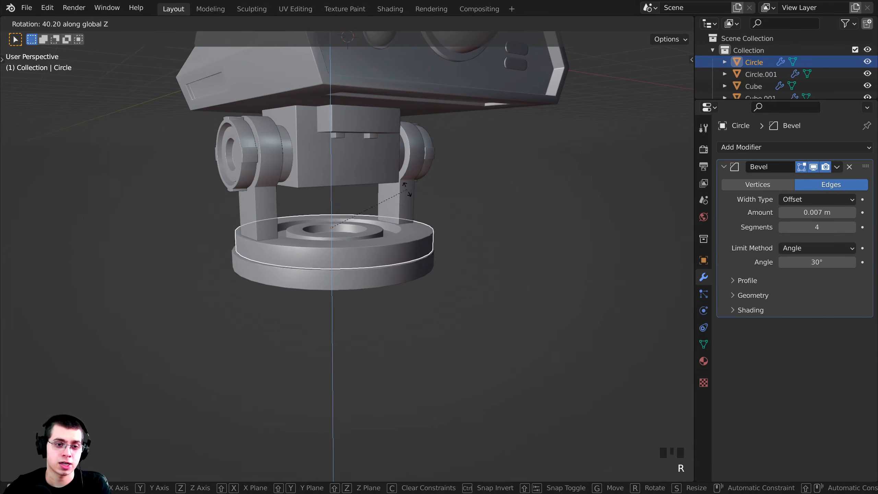
right_click(407, 180)
middle_click_drag(257, 164, 276, 219, "shift")
right_click(255, 218)
key("r")
key("z")
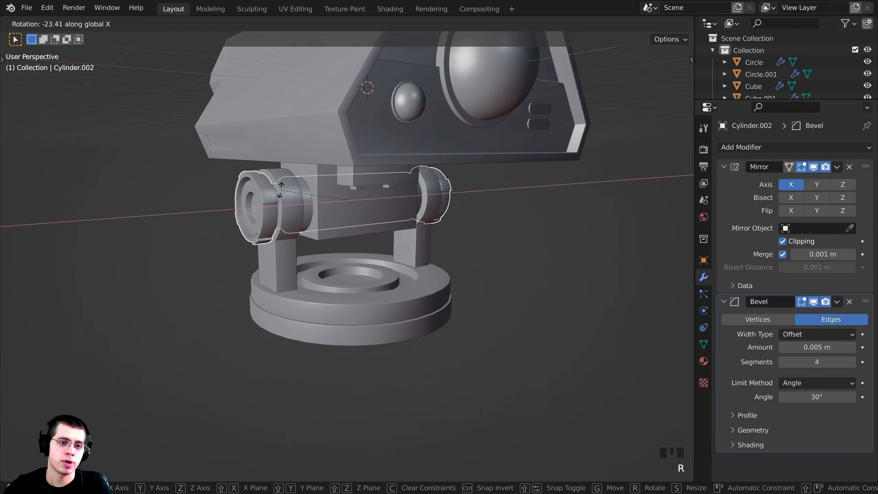
right_click(311, 180)
Open the mirrored side joint cylinder in Edit Mode
middle_click_drag(311, 179, 304, 219)
key("alt+a")
scroll(304, 244, "up", 2)
left_click(283, 230)
scroll(310, 214, "up", 3)
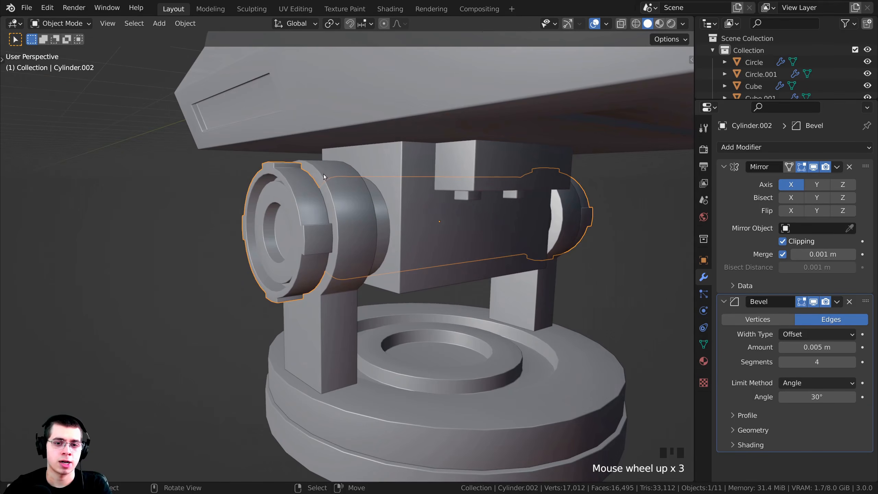
key("Tab")
middle_click_drag(324, 176, 450, 229)
scroll(346, 187, "down", 2)
key("Tab")
key("Tab")
scroll(460, 229, "down", 2)
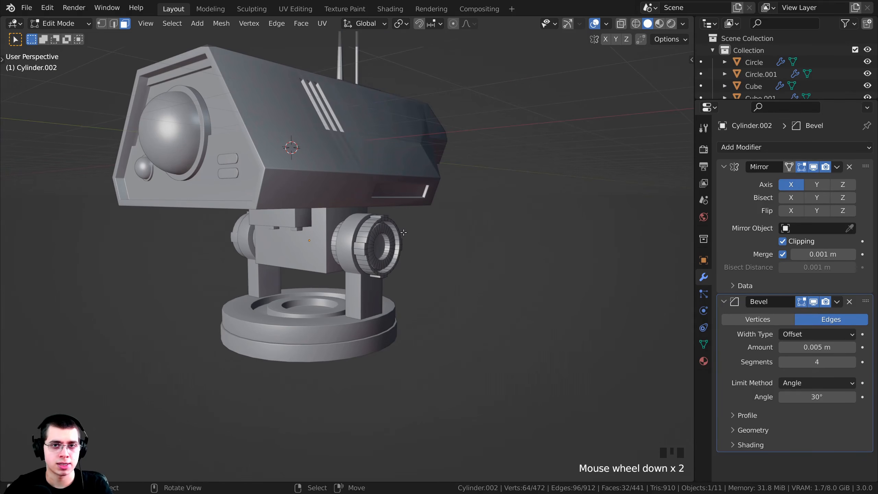
Select only the edge loop on the joint's inner shaft, beside the leg ring, in vertex selection mode
scroll(405, 231, "up", 2)
mouse_move(405, 232)
middle_mouse_down("shift")
mouse_move(371, 253)
mouse_move(435, 247)
mouse_move(419, 236)
middle_mouse_up("shift")
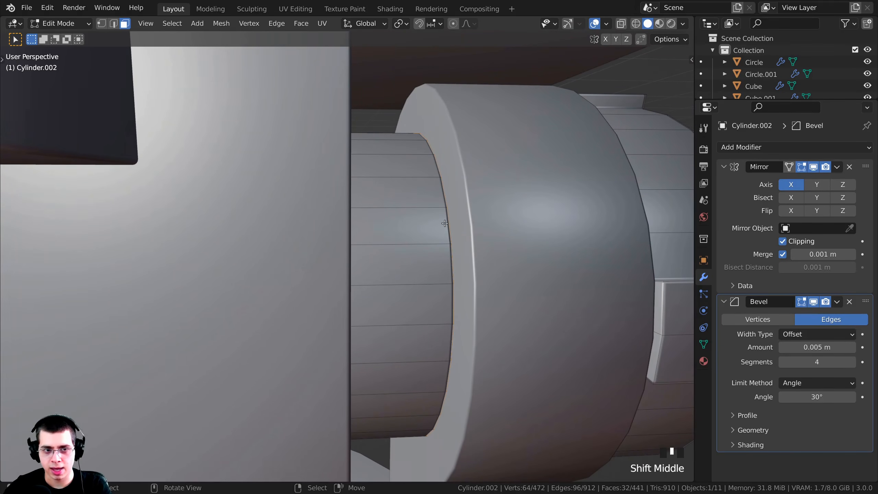
key("1")
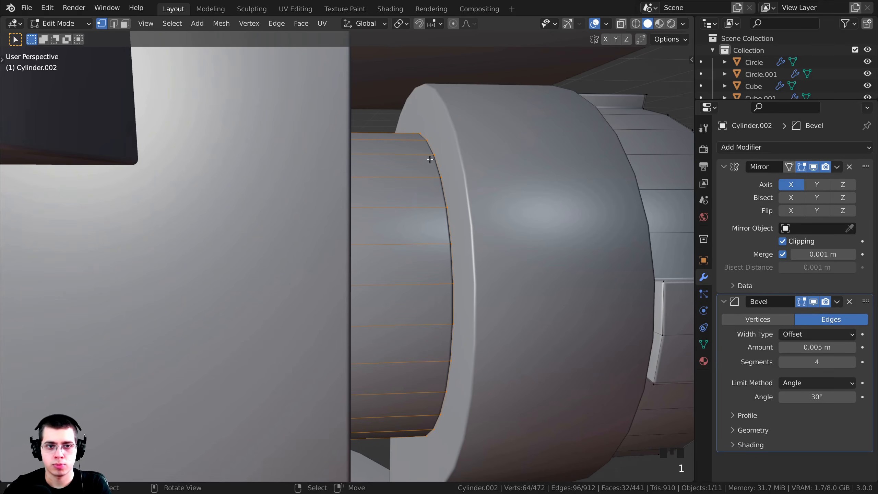
key("a")
key("a")
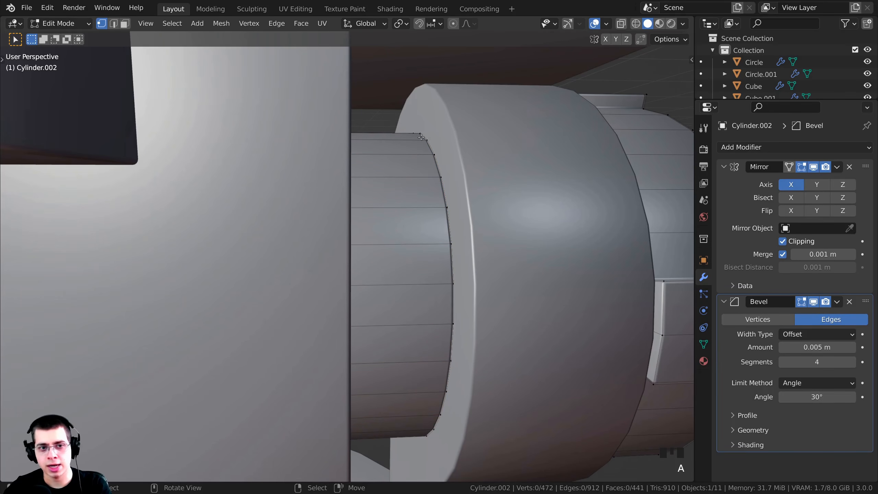
right_click(434, 160, "alt")
Duplicate the selected shaft edge loop and move the copy outward along X, past the joint's outer end
scroll(421, 210, "down", 7)
middle_click_drag(421, 209, 386, 173, "shift")
middle_click_drag(384, 226, 390, 196)
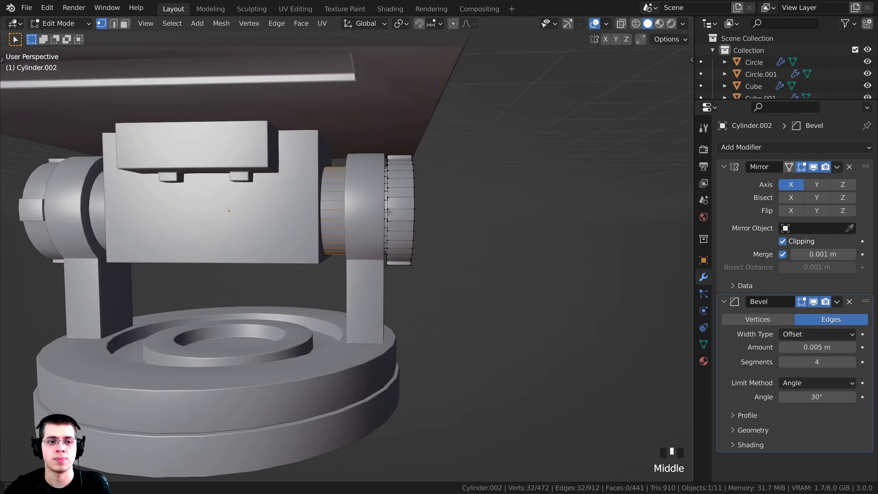
scroll(390, 196, "down", 2)
key("shift+d")
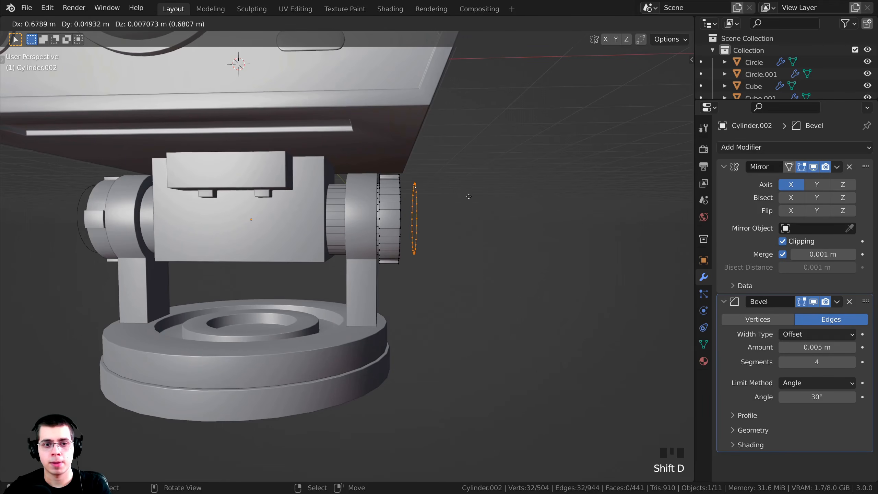
key("x")
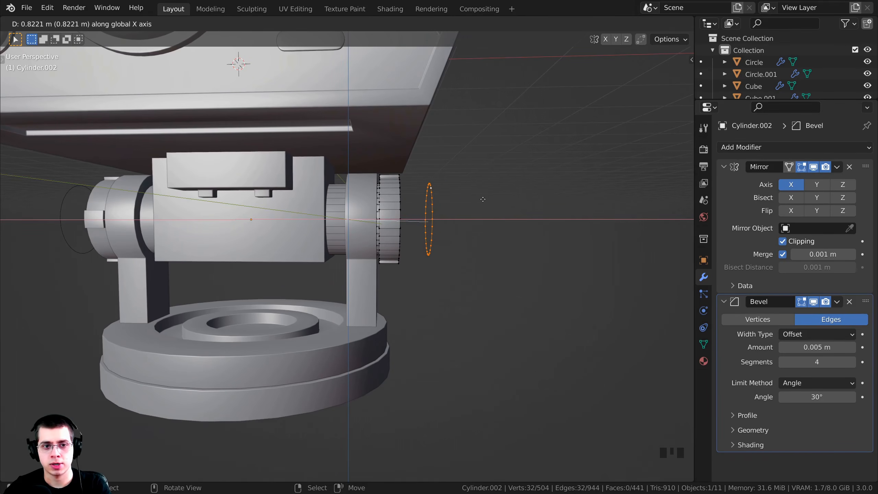
left_click(496, 200)
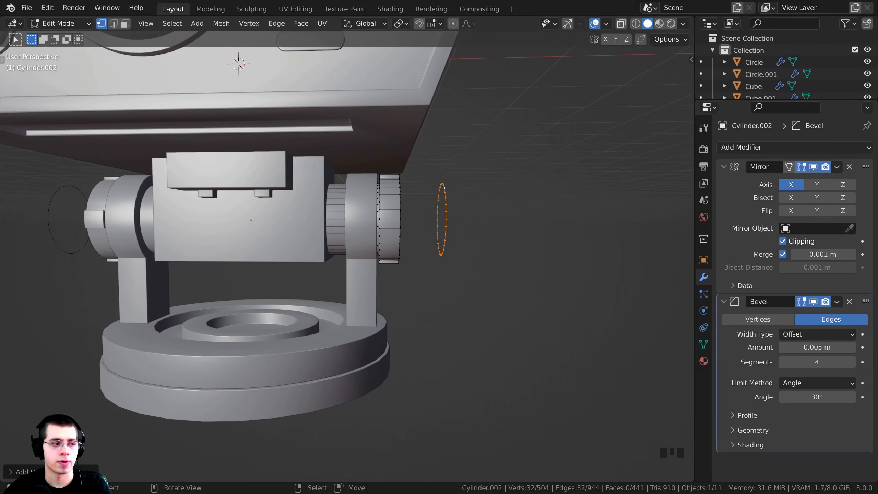
Scale the duplicated edge loop to about 3.42 times its size
scroll(463, 254, "up", 4)
key("s")
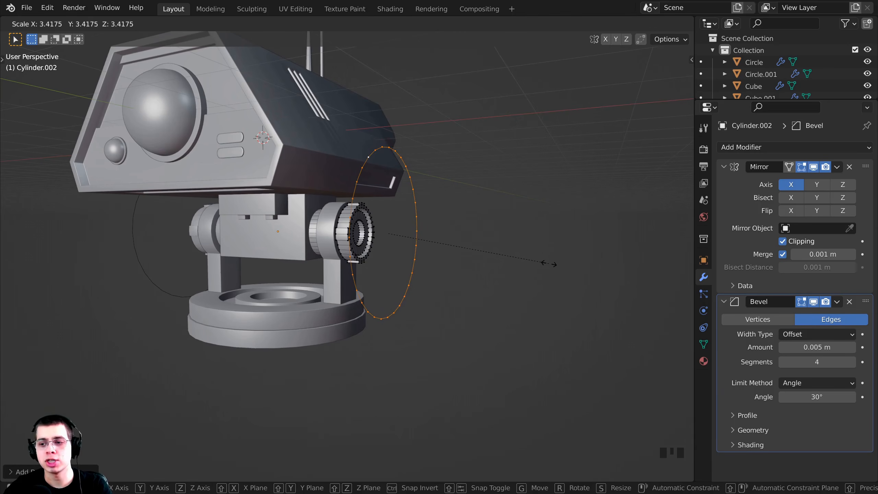
left_click(549, 263)
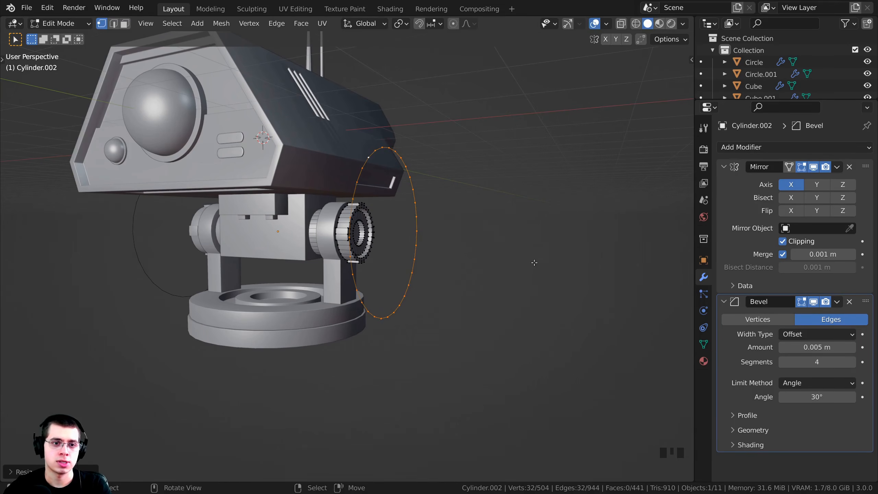
Return to Object Mode and select the side joint object that contains the enlarged loop
key("Tab")
scroll(467, 265, "down", 4)
middle_click_drag(467, 265, 451, 192)
scroll(392, 243, "up", 2)
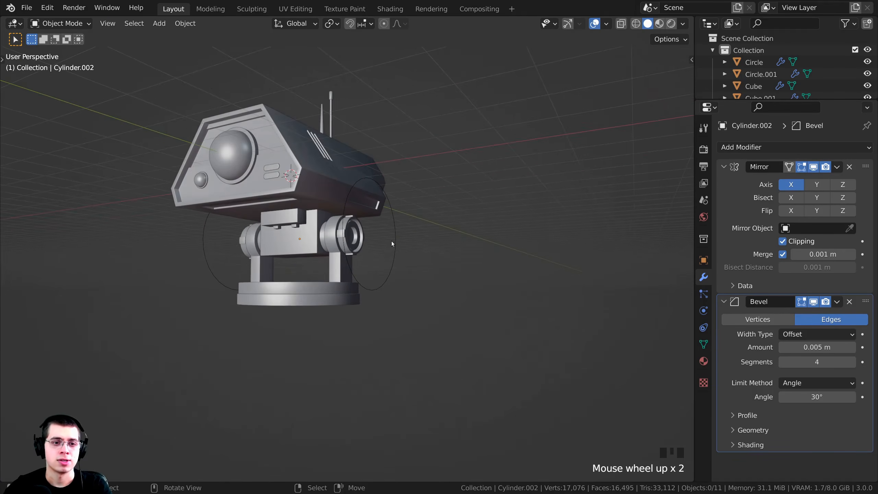
middle_click_drag(395, 220, 399, 240)
right_click(405, 221)
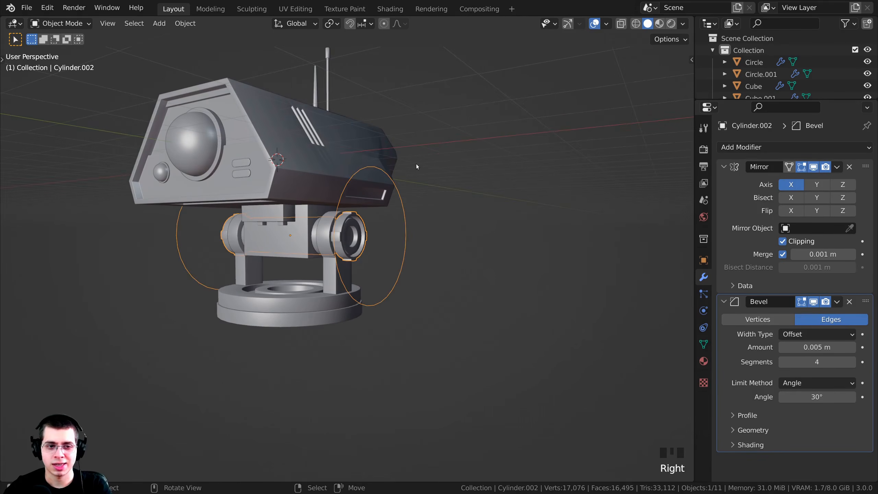
Examine the segments of the enlarged side loop near the head's lower rear corner by selecting pairs of neighbouring vertices in Edit Mode
key("r")
key("x")
key("Tab")
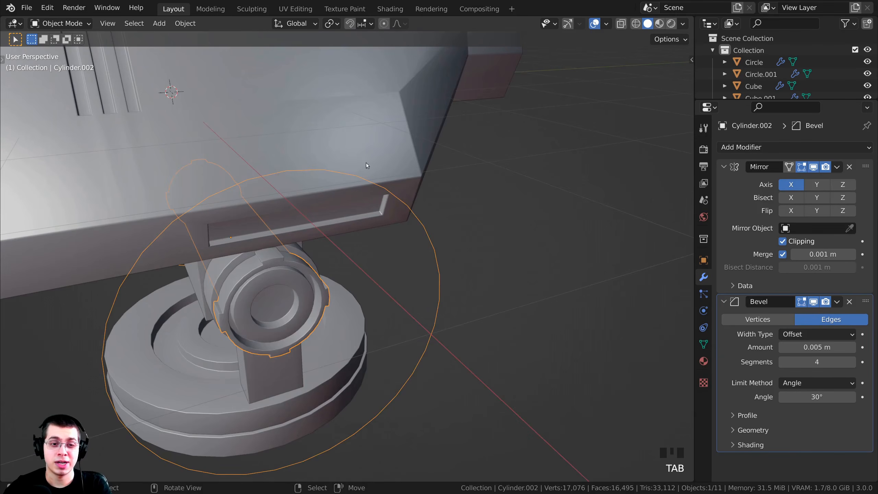
key("Tab")
right_click(406, 199)
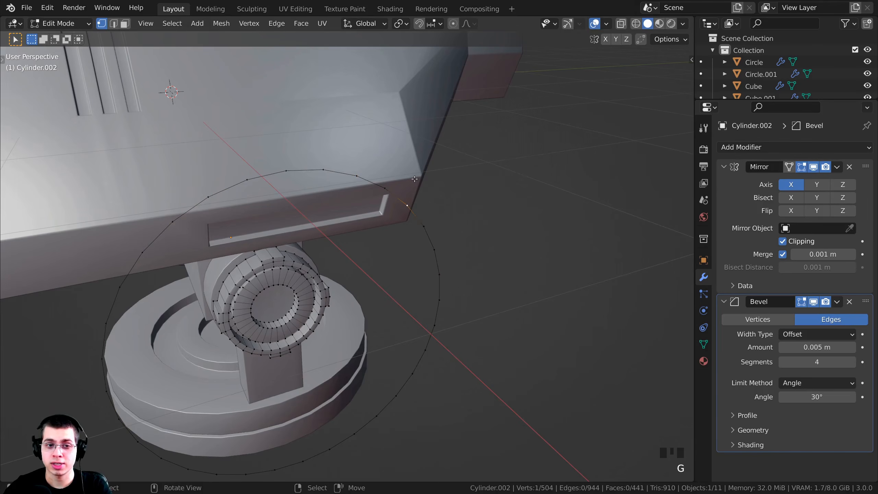
right_click(387, 188, "shift")
key("g")
scroll(402, 177, "down", 2)
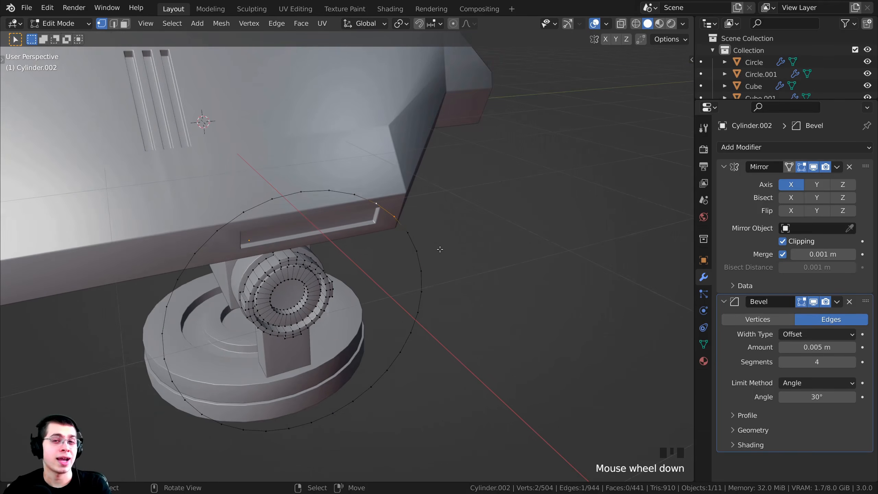
middle_click_drag(439, 249, 386, 301)
key("Tab")
scroll(387, 301, "up", 2)
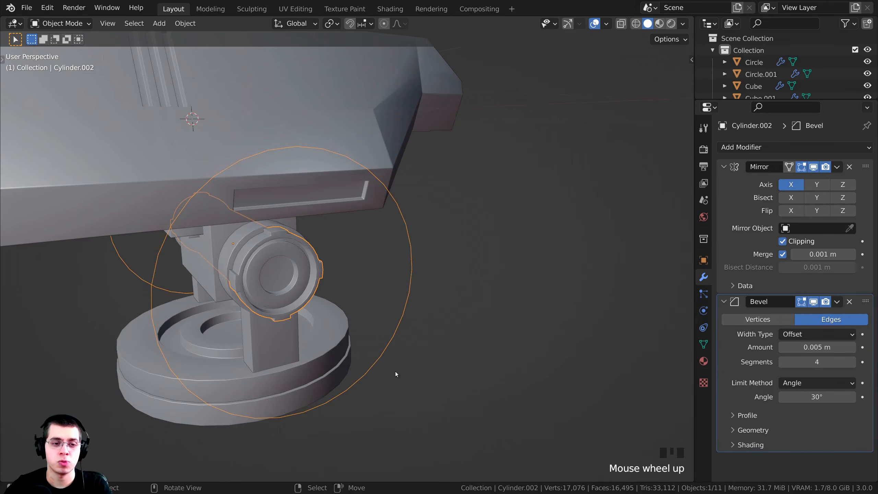
middle_click_drag(324, 169, 329, 302, "shift")
scroll(357, 266, "down", 2)
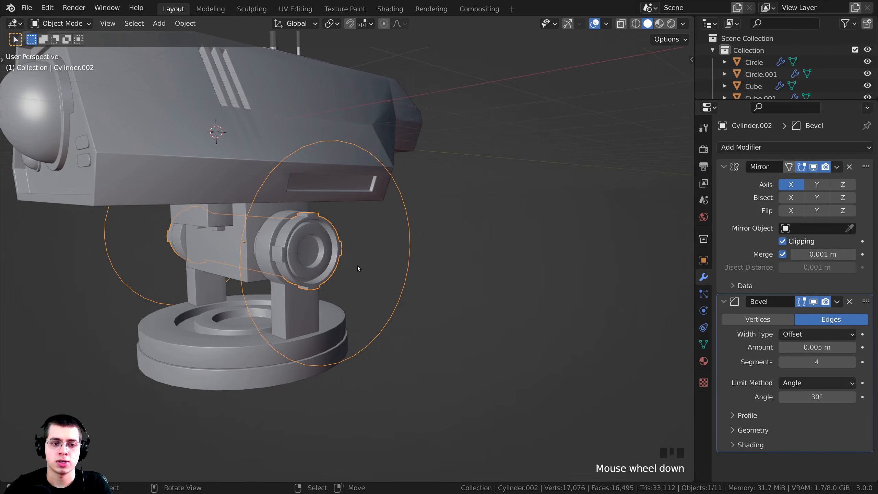
key("Tab")
scroll(372, 223, "up", 2)
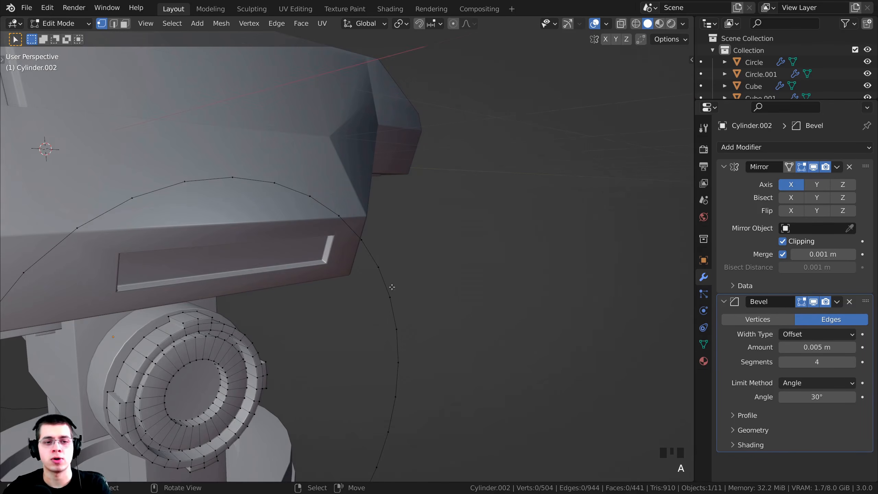
right_click(372, 223)
right_click(373, 222, "shift")
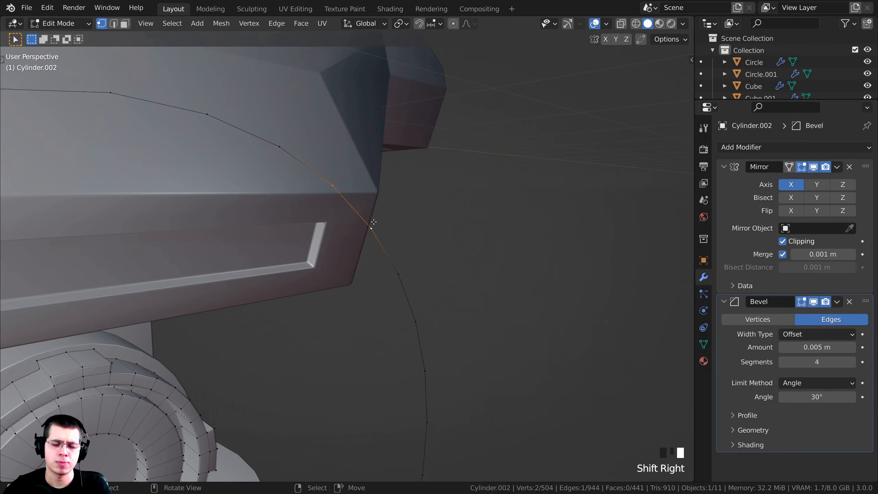
scroll(357, 226, "down", 2)
key("Tab")
scroll(368, 368, "down", 5)
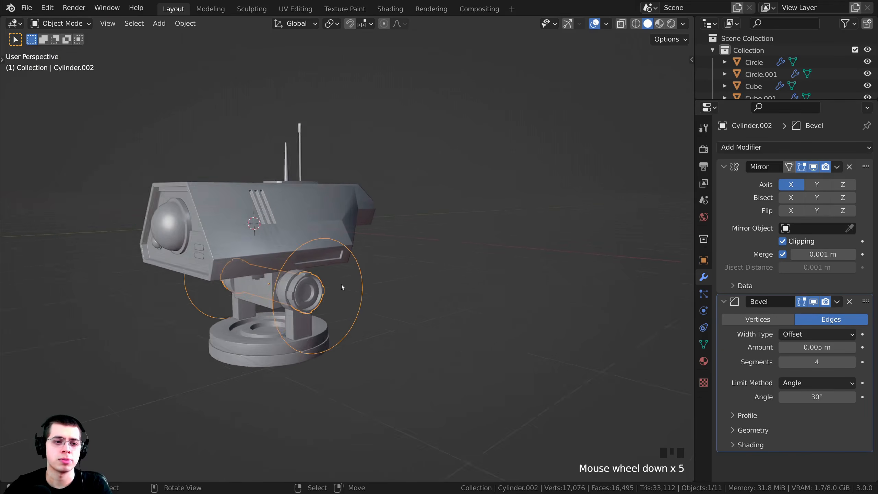
Select the outer top edge loop of the circular base in Edit Mode
middle_click_drag(343, 288, 289, 275)
right_click(288, 261)
key("g")
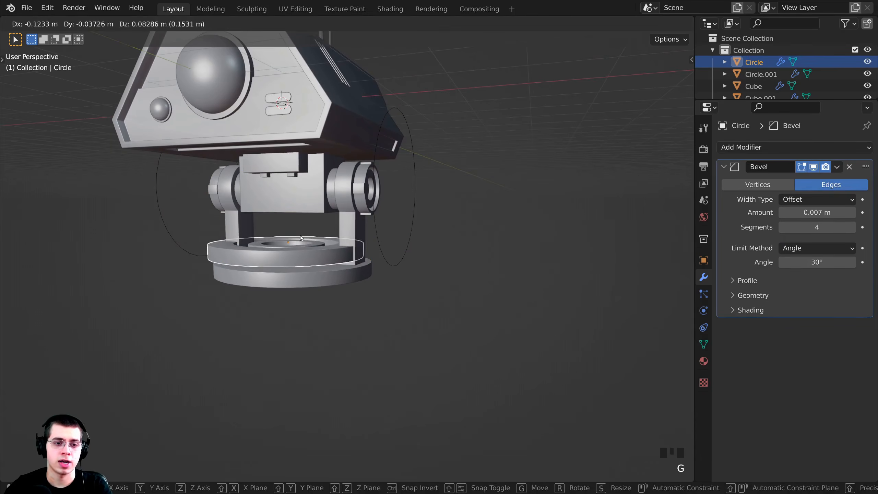
key("Escape")
scroll(299, 246, "up", 1)
key("Tab")
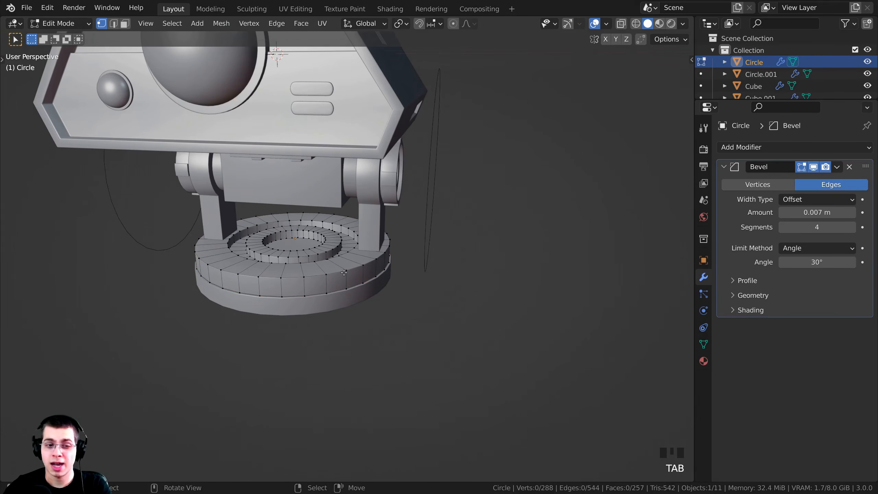
scroll(342, 270, "up", 2)
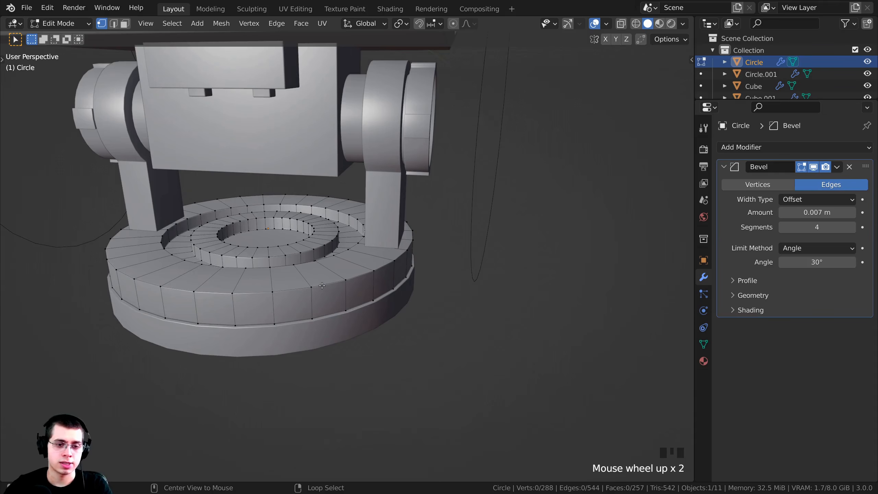
right_click(320, 285, "alt")
scroll(319, 262, "down", 3)
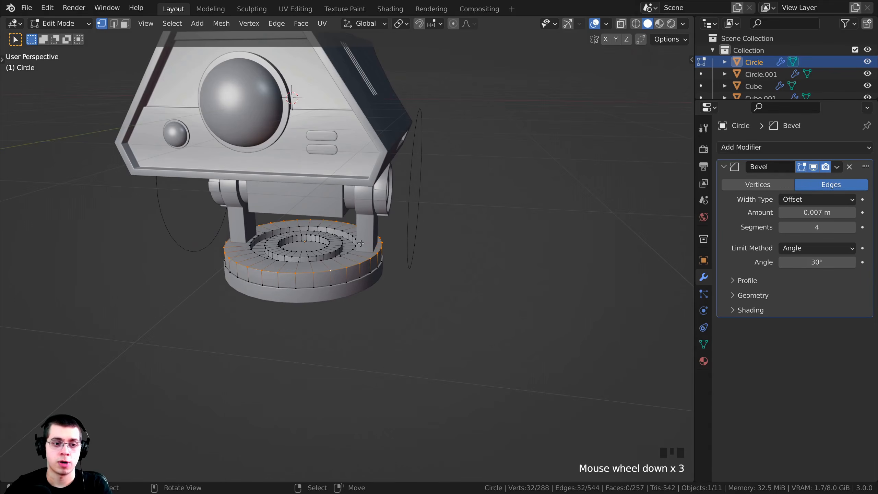
Duplicate the base's selected edge loop in place, scale the copy to nearly twice its size, and return to Object Mode
key("shift+d")
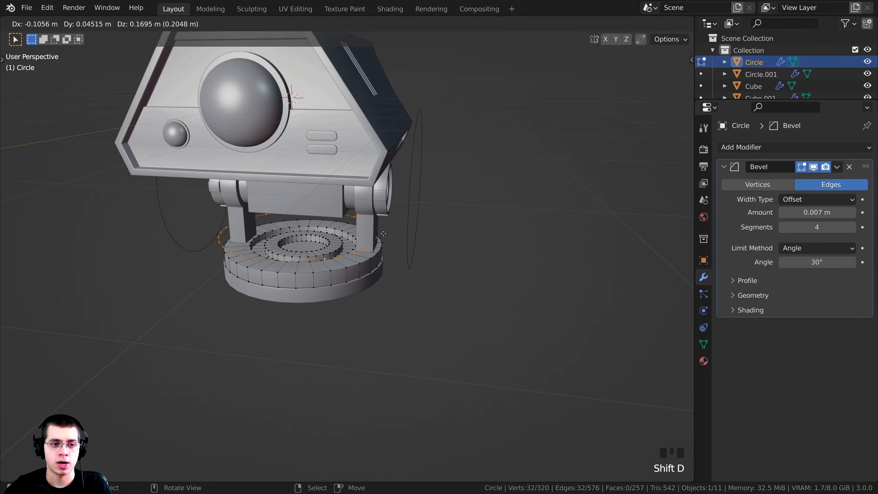
right_click(384, 233)
key("s")
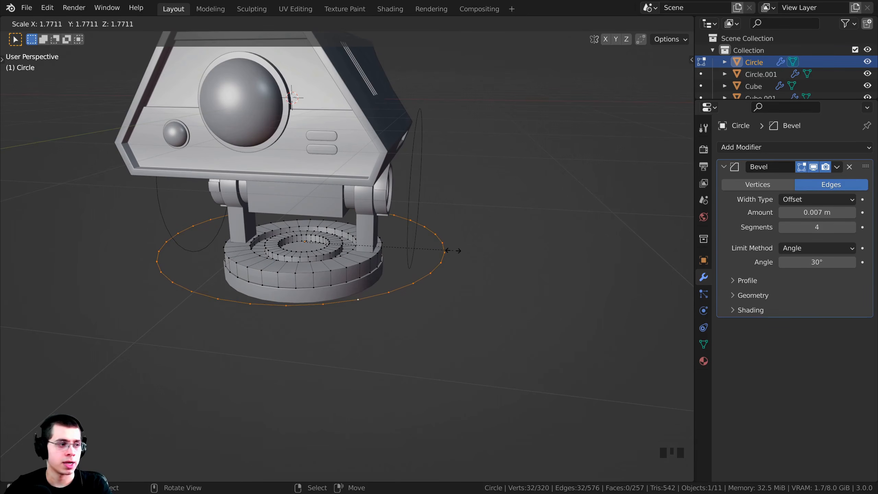
left_click(456, 250)
key("Tab")
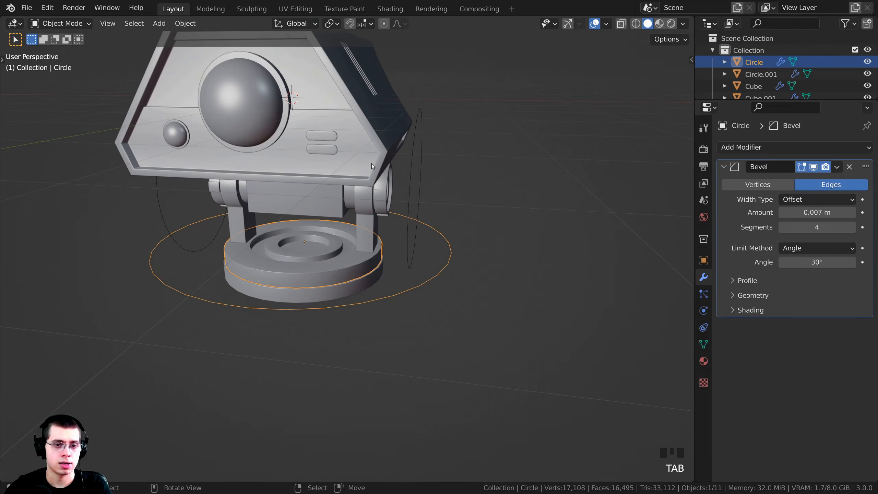
middle_click_drag(372, 164, 403, 287)
scroll(404, 287, "up", 3)
key("r")
right_click(423, 245)
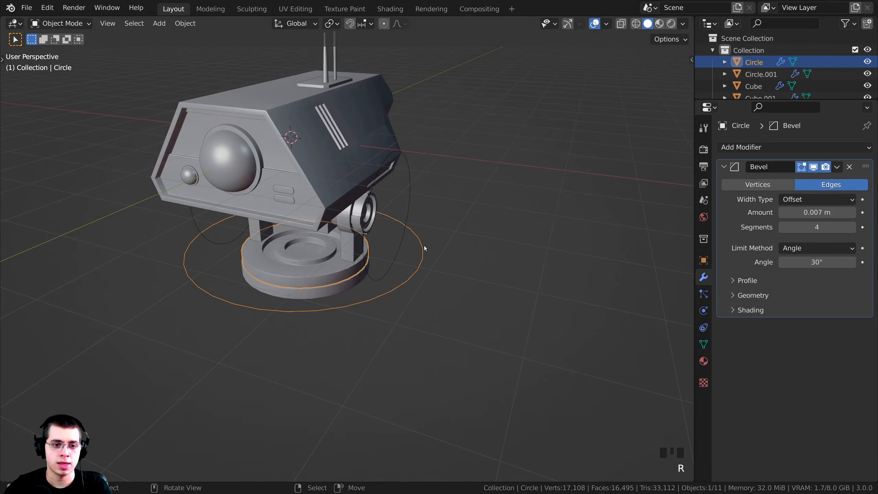
right_click(411, 208)
right_click(428, 253)
key("r")
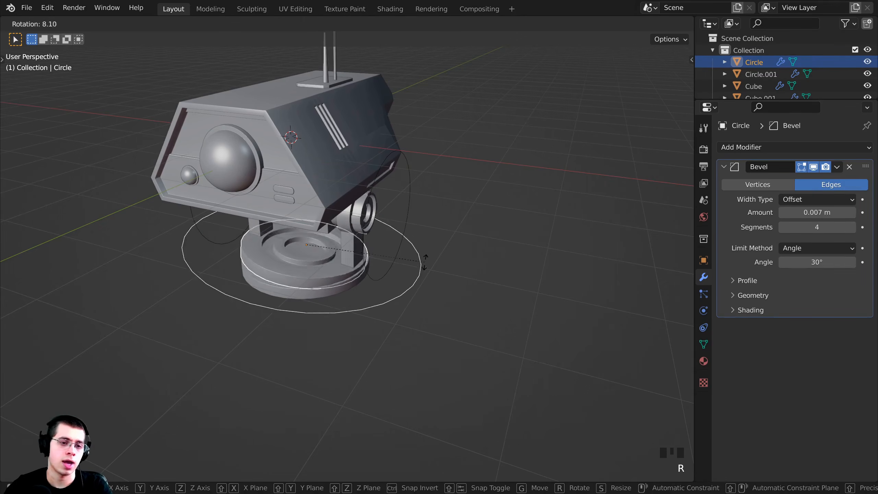
right_click(425, 262)
Center the 3D cursor, frame the whole robot in the viewport, and save the file
scroll(375, 242, "down", 2)
middle_click_drag(374, 242, 509, 276)
key("shift+c")
key("ctrl+s")
scroll(393, 201, "down", 2)
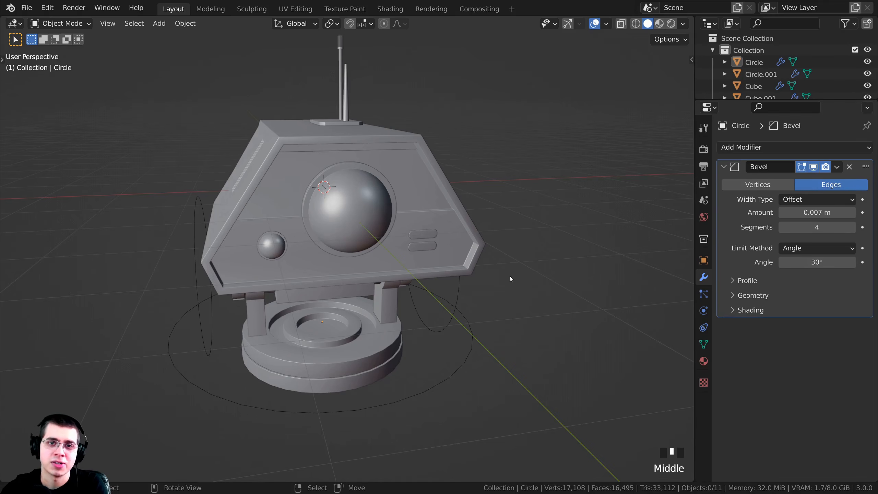
middle_click_drag(412, 248, 423, 256, "shift")
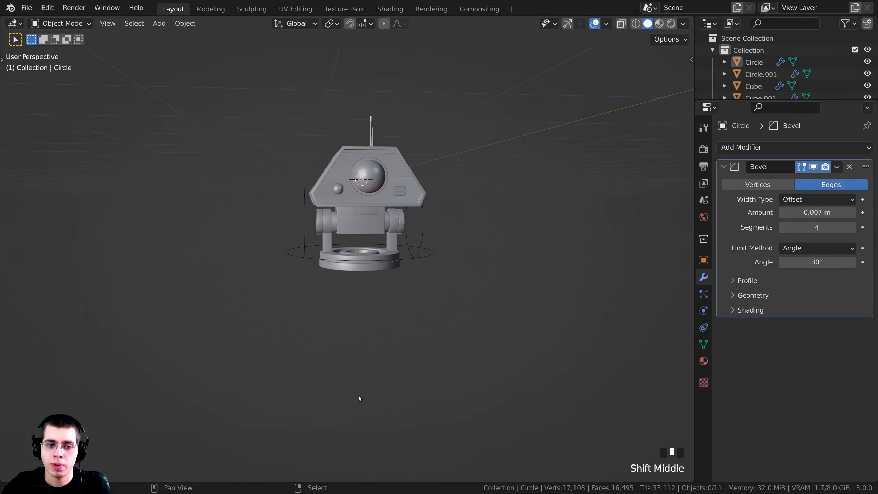
middle_click_drag(251, 369, 257, 341, "shift")
middle_click_drag(350, 336, 378, 329)
scroll(387, 317, "up", 2)
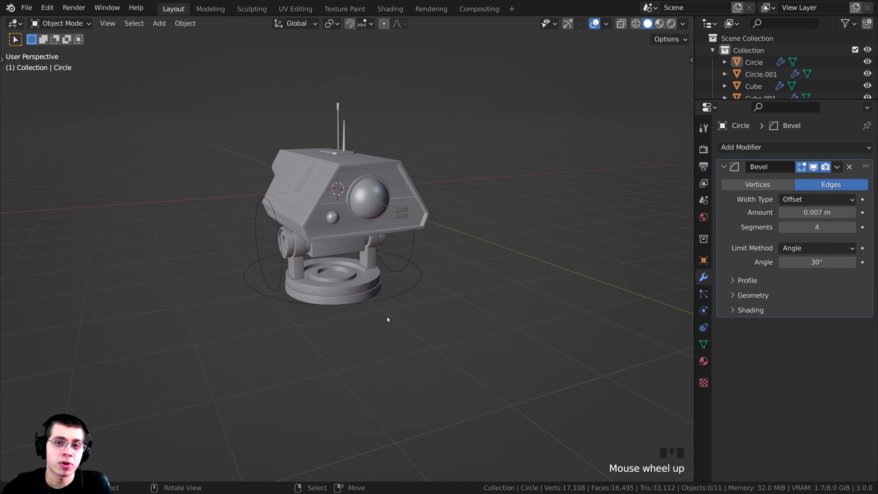